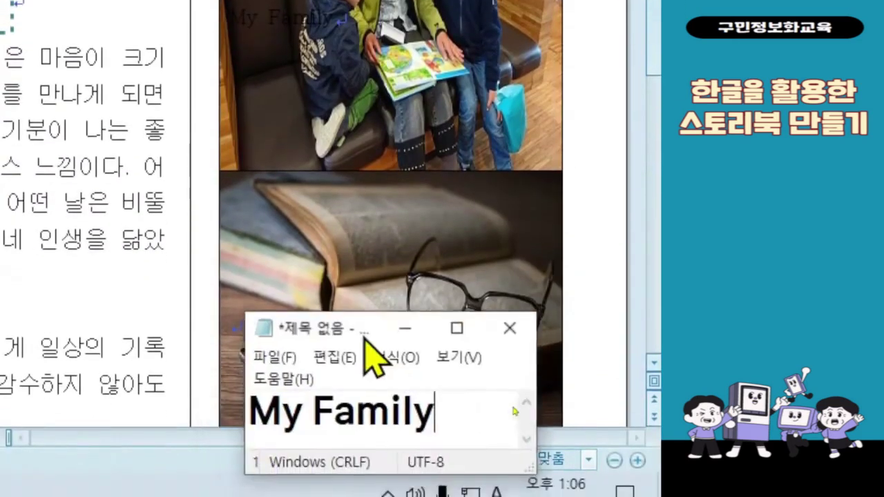
Step: Change the Notepad text to "My Reading time" and widen the window so the phrase fits on one line
{"action": "left_click_drag", "start_coordinate": [364, 338], "coordinate": [364, 248]}
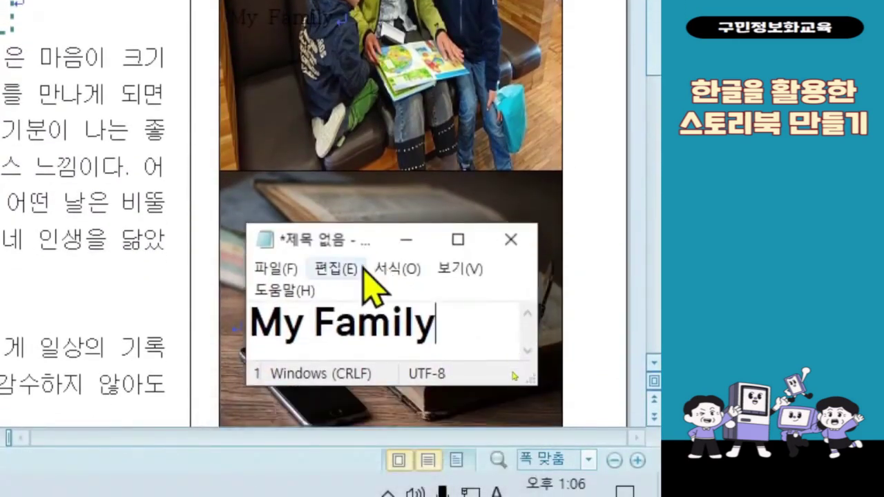
{"action": "left_click_drag", "start_coordinate": [315, 322], "coordinate": [449, 323]}
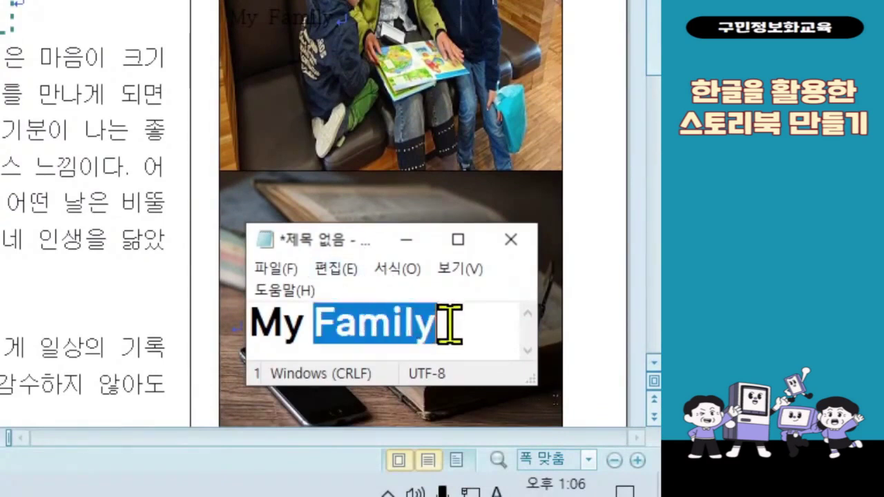
{"action": "type", "text": "Readi"}
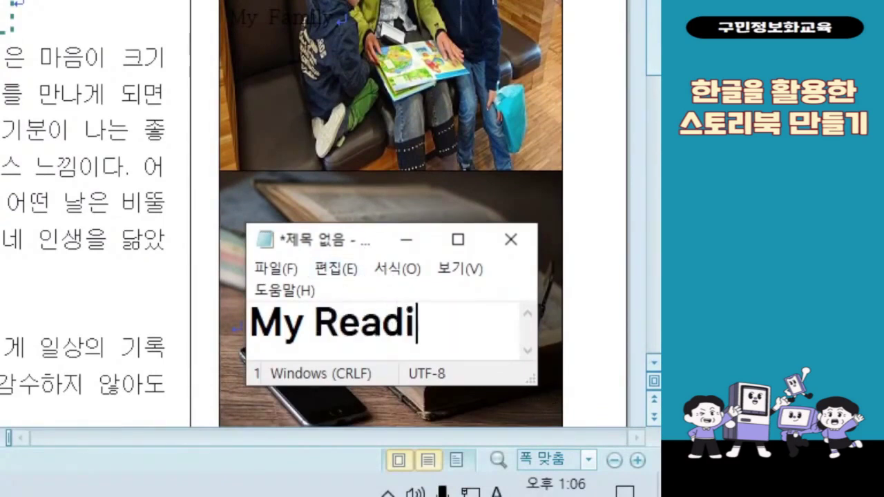
{"action": "type", "text": "ng "}
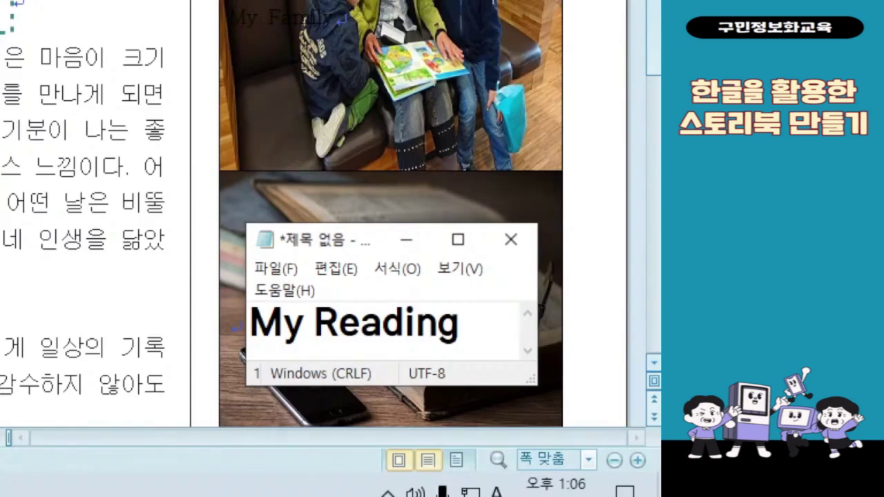
{"action": "type", "text": "time"}
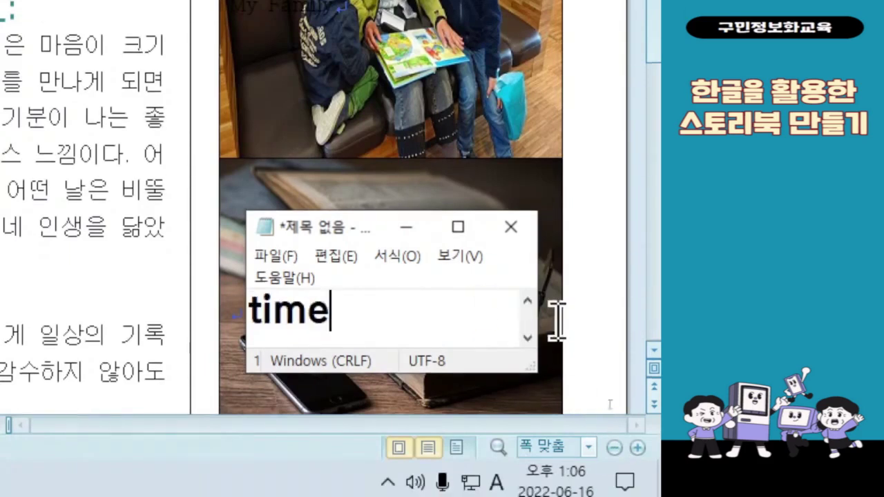
{"action": "left_click_drag", "start_coordinate": [539, 328], "coordinate": [584, 325]}
{"action": "mouse_move", "coordinate": [399, 230]}
{"action": "left_mouse_down"}
{"action": "mouse_move", "coordinate": [409, 253]}
{"action": "mouse_move", "coordinate": [402, 235]}
{"action": "left_mouse_up"}
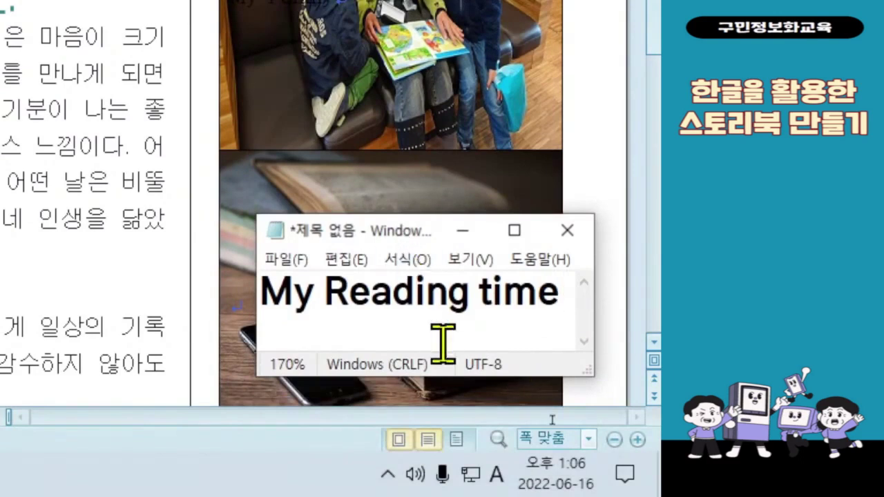
Step: Copy the phrase "My Reading time" into the table cell with the book and glasses photo in the Hangul document
{"action": "key", "text": "ctrl+a"}
{"action": "key", "text": "ctrl+c"}
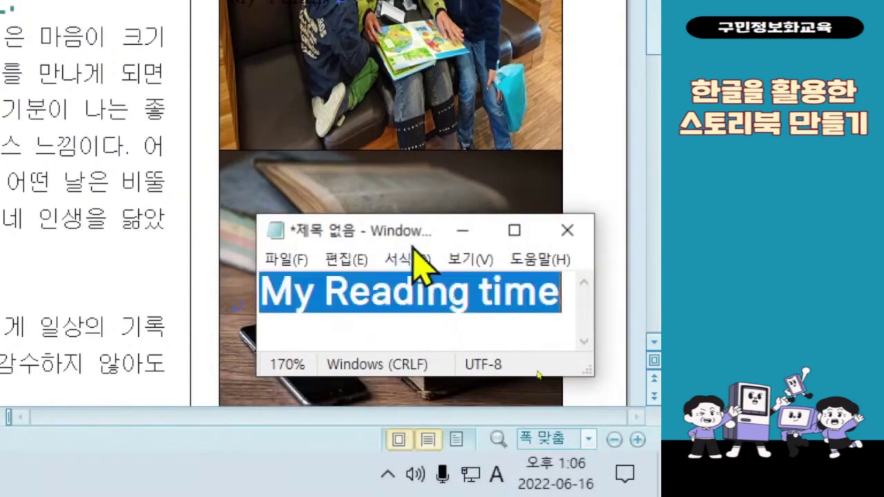
{"action": "left_click", "coordinate": [396, 299]}
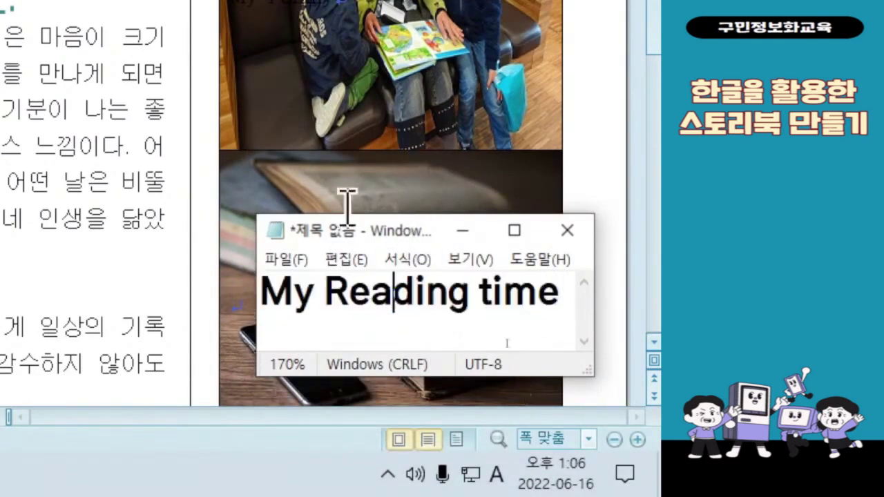
{"action": "left_click", "coordinate": [353, 183]}
{"action": "key", "text": "ctrl+v"}
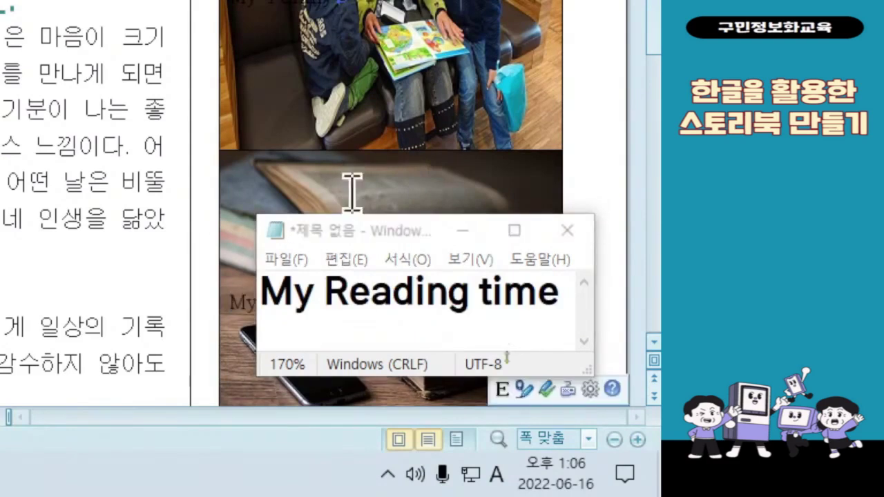
{"action": "left_click", "coordinate": [369, 358]}
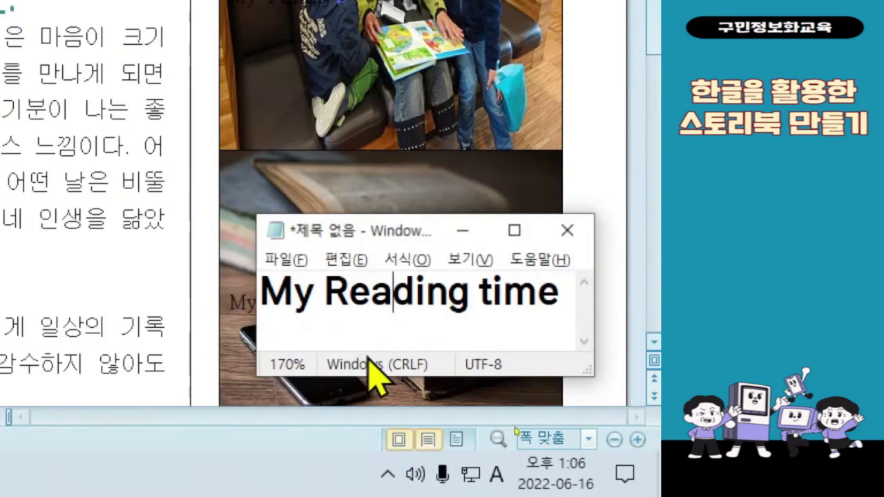
{"action": "key", "text": "alt+f"}
{"action": "key", "text": "Escape"}
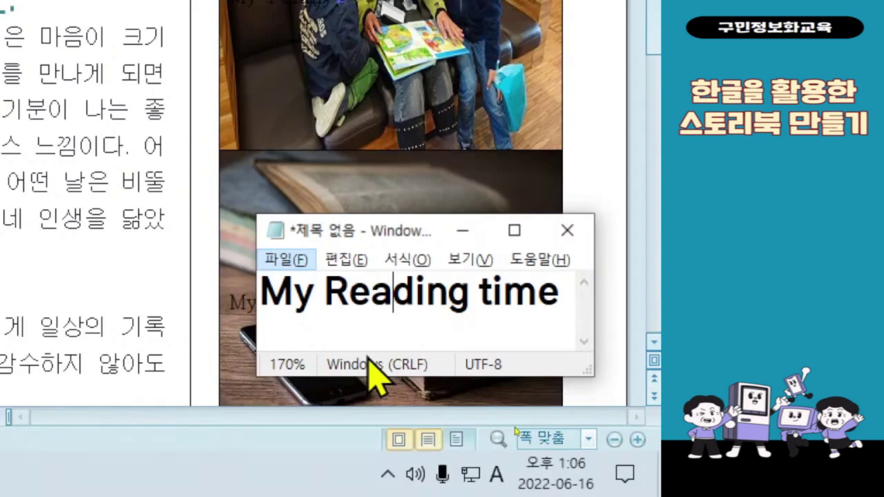
{"action": "key", "text": "alt"}
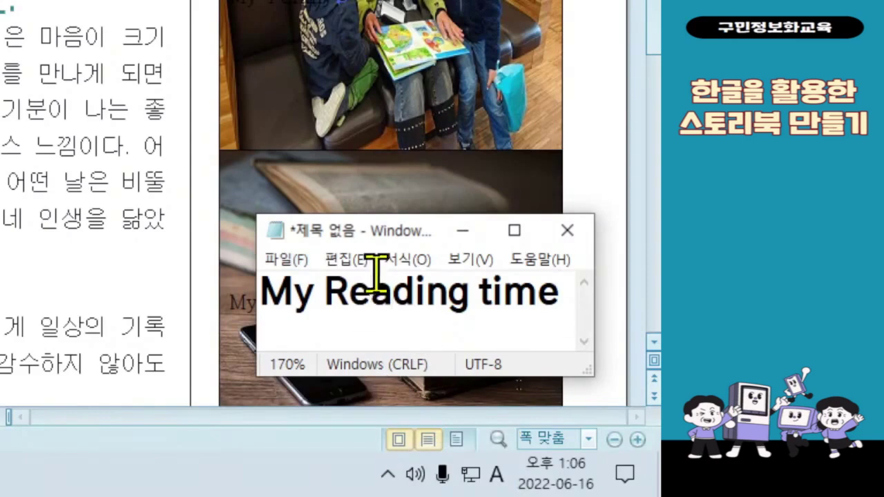
Step: Enter the caption "My happy trip" in the table cell with the photo of the couple carrying backpacks
{"action": "left_click", "coordinate": [380, 182]}
{"action": "scroll", "coordinate": [380, 181], "scroll_direction": "down", "scroll_amount": 10}
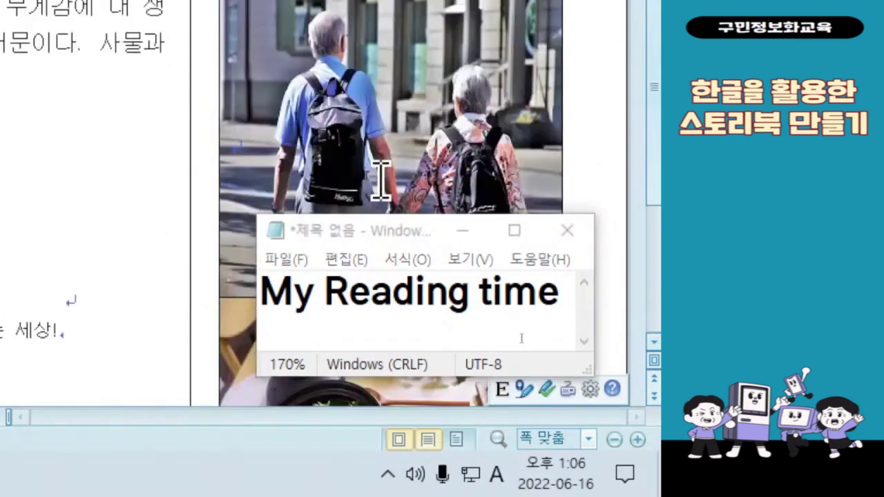
{"action": "key", "text": "ctrl"}
{"action": "key", "text": "ctrl"}
{"action": "key", "text": "ctrl"}
{"action": "key", "text": "ctrl"}
{"action": "key", "text": "ctrl"}
{"action": "key", "text": "ctrl"}
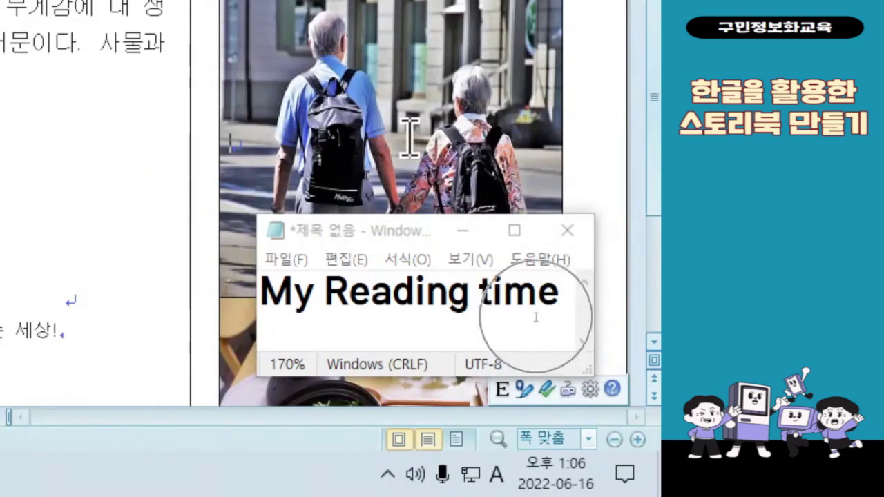
{"action": "key", "text": "ctrl"}
{"action": "key", "text": "ctrl"}
{"action": "key", "text": "ctrl+v"}
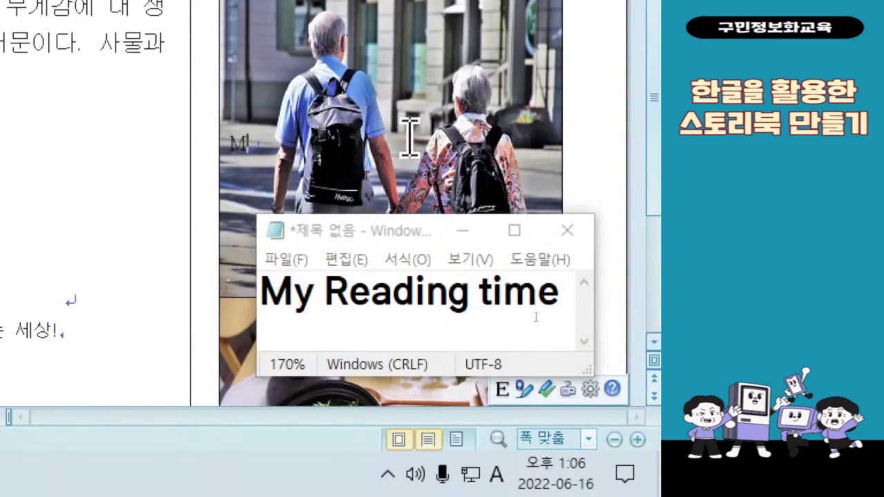
{"action": "type", "text": "y"}
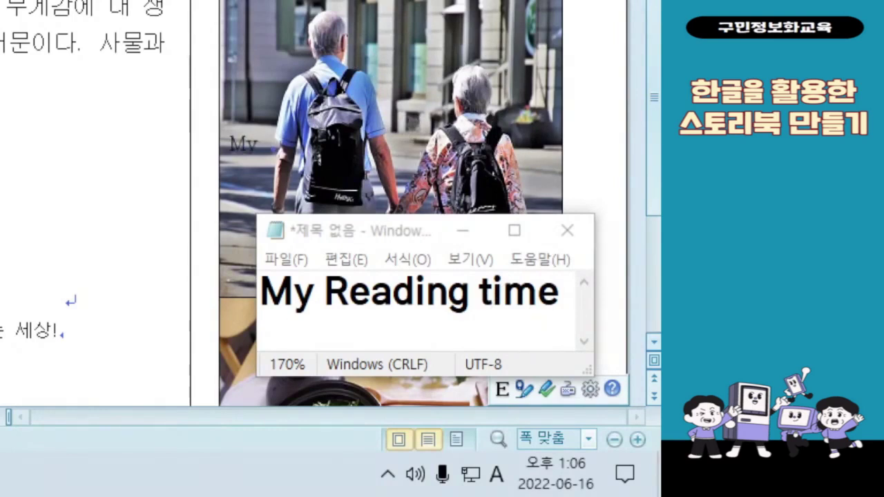
{"action": "type", "text": " happ"}
{"action": "type", "text": "y da"}
{"action": "type", "text": "p"}
Step: Copy the "My happy trip" caption over the existing Notepad text and move the window away from the lower photo
{"action": "triple_click", "coordinate": [410, 138]}
{"action": "key", "text": "ctrl+c"}
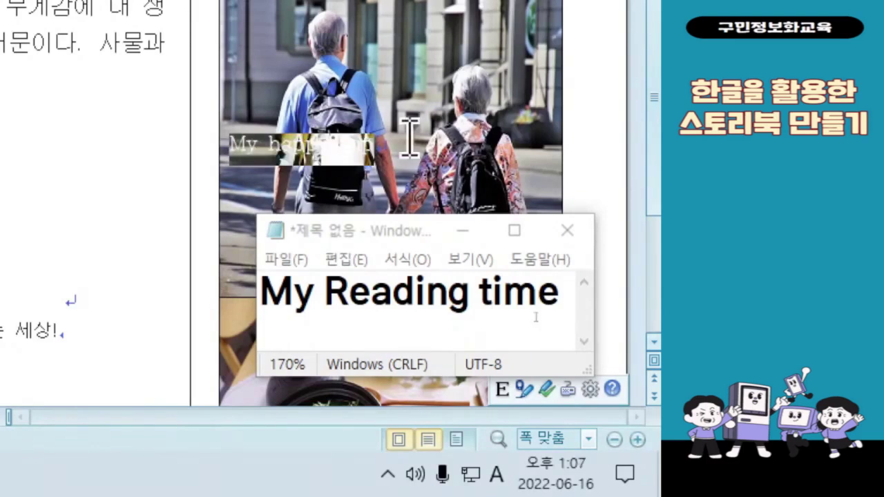
{"action": "key", "text": "ctrl+a"}
{"action": "key", "text": "ctrl+v"}
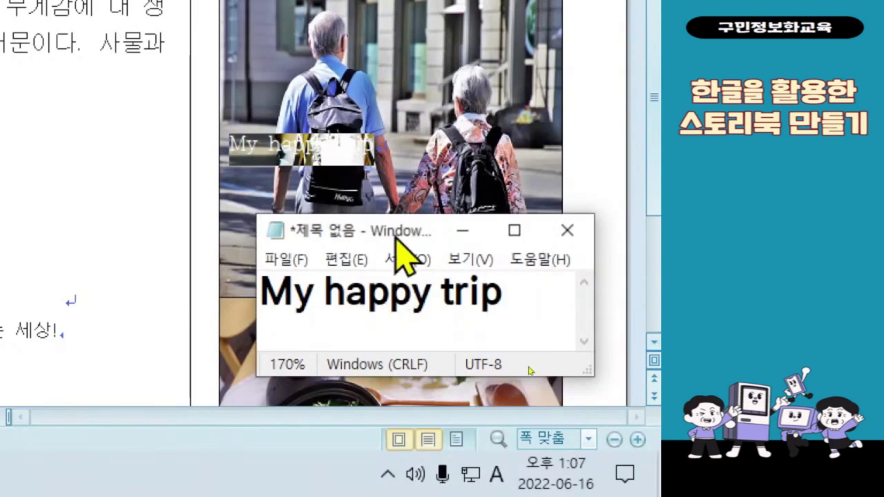
{"action": "left_click_drag", "start_coordinate": [396, 240], "coordinate": [366, 93]}
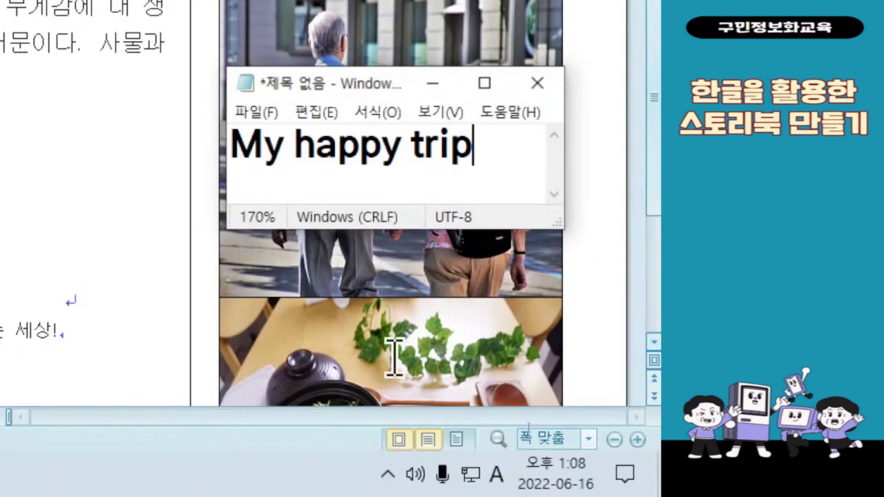
Step: Move Notepad off the food photo, enter the caption "My favorite food" in that photo's cell and correct its spacing
{"action": "scroll", "coordinate": [397, 340], "scroll_direction": "down", "scroll_amount": 5}
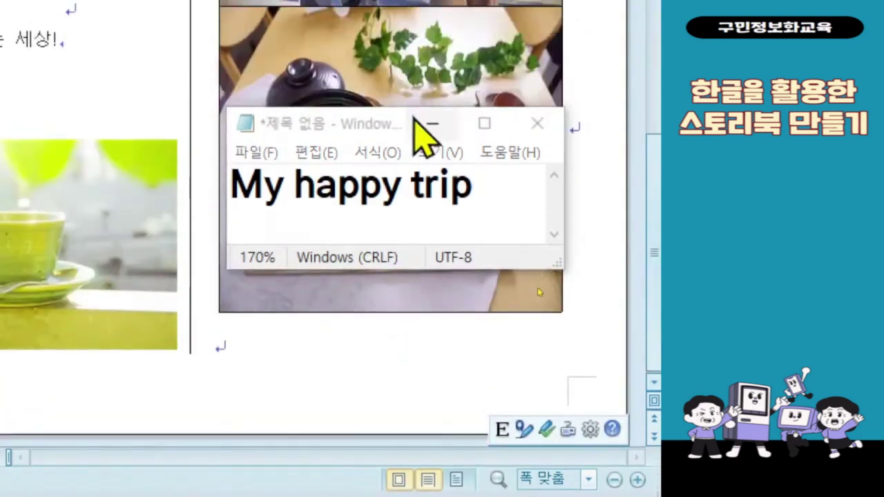
{"action": "left_click_drag", "start_coordinate": [357, 112], "coordinate": [332, 300]}
{"action": "left_click", "coordinate": [497, 301]}
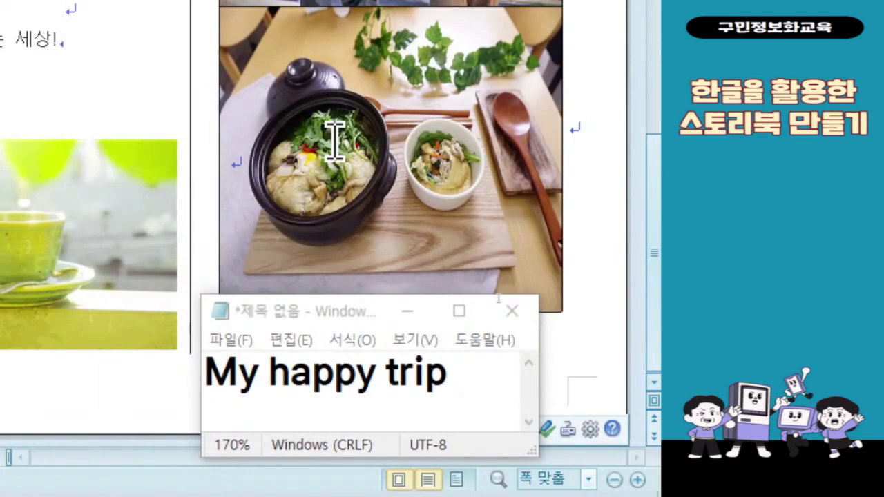
{"action": "type", "text": "My ha"}
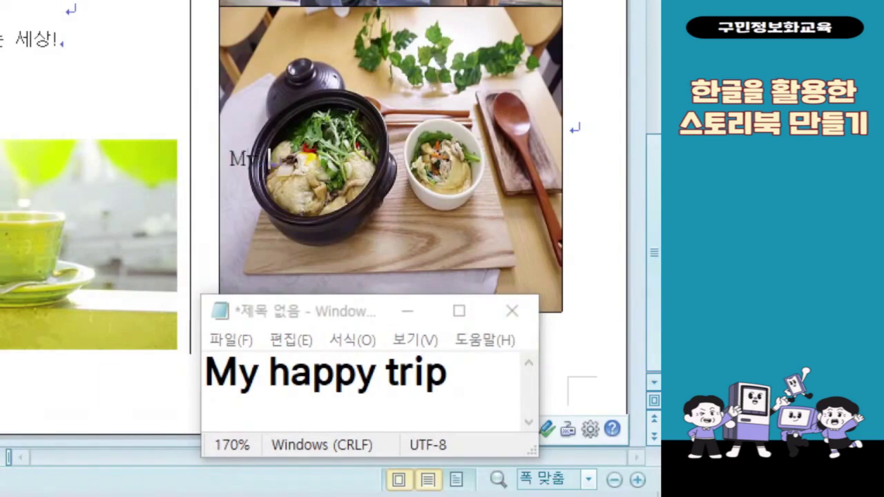
{"action": "type", "text": "pp"}
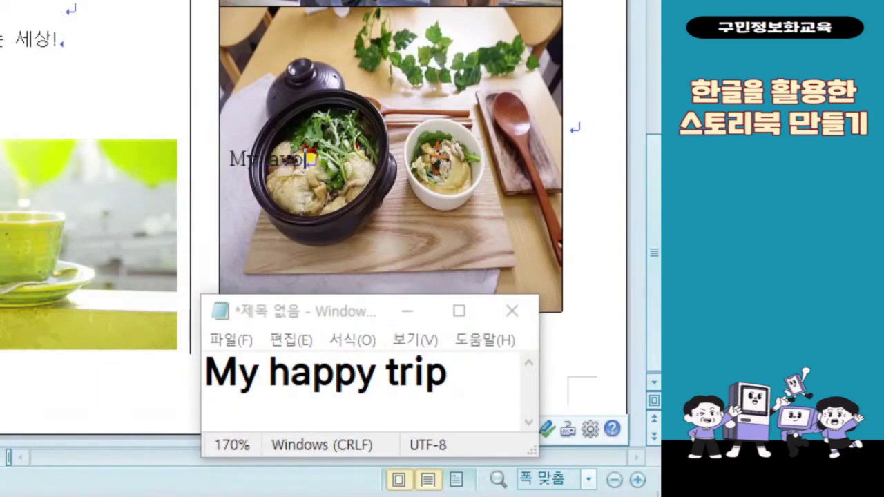
{"action": "type", "text": "rite "}
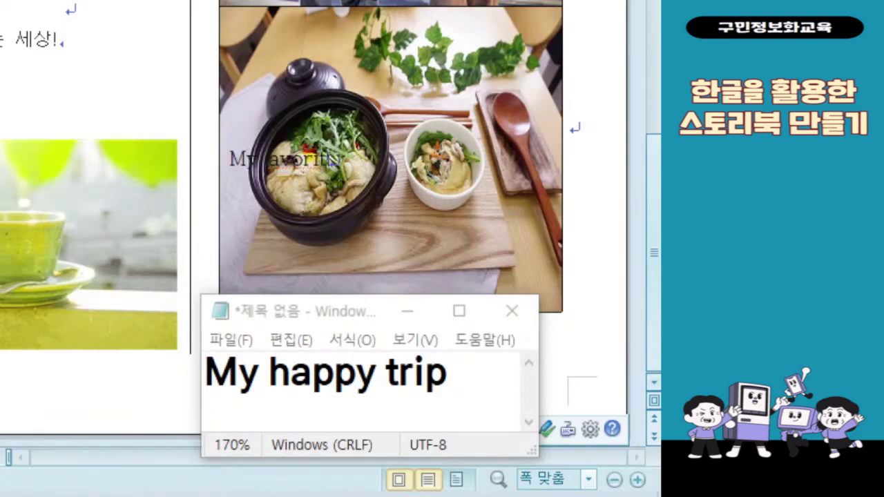
{"action": "type", "text": "food!"}
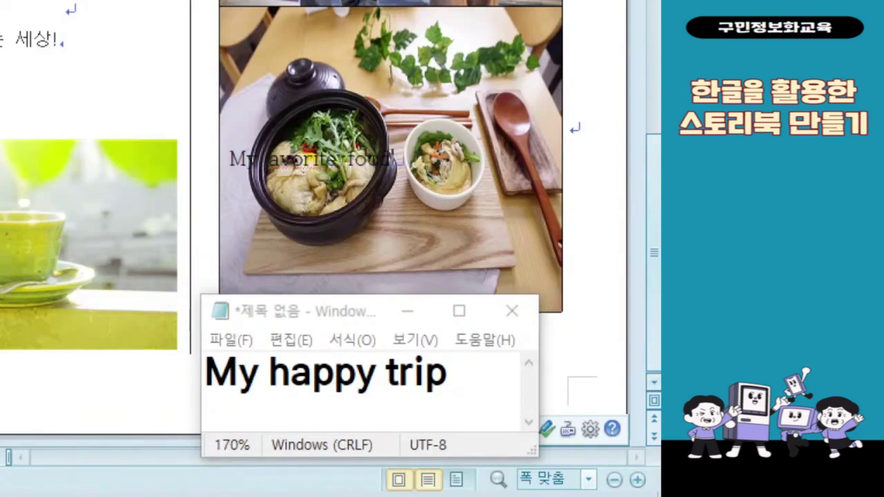
{"action": "triple_click", "coordinate": [334, 143]}
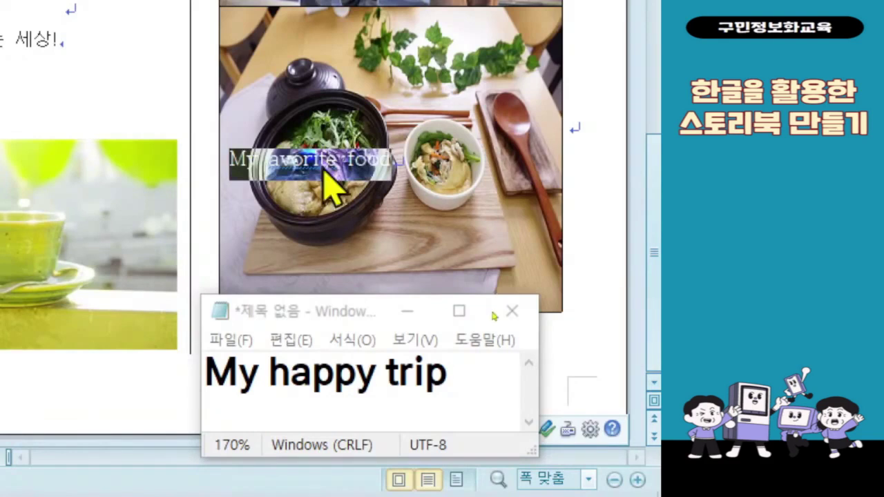
{"action": "left_click", "coordinate": [292, 158]}
{"action": "left_click", "coordinate": [271, 162]}
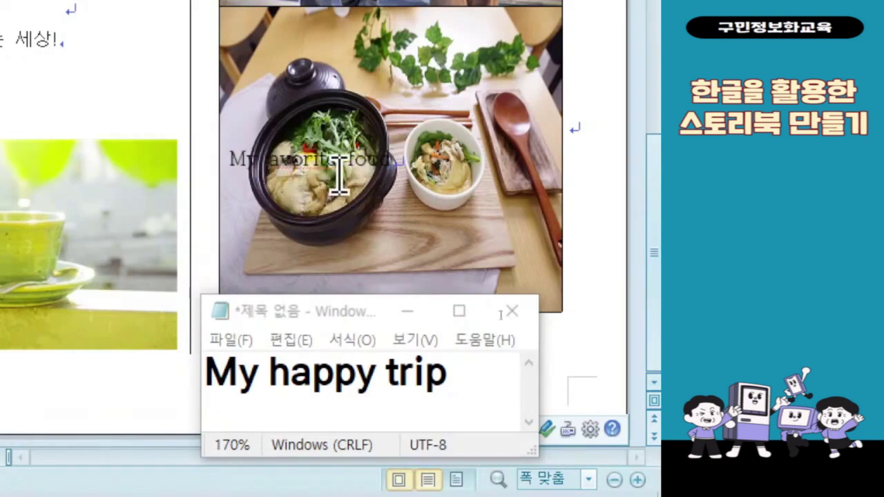
Step: Replace the Notepad text with the copied "My favorite food" caption and reposition the Notepad window
{"action": "triple_click", "coordinate": [339, 173]}
{"action": "key", "text": "ctrl+c"}
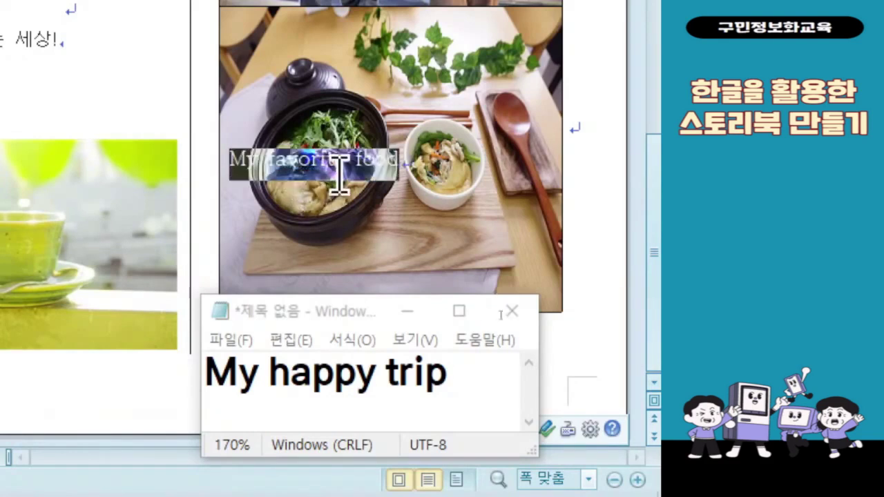
{"action": "left_click", "coordinate": [347, 394]}
{"action": "key", "text": "ctrl+a"}
{"action": "key", "text": "ctrl+v"}
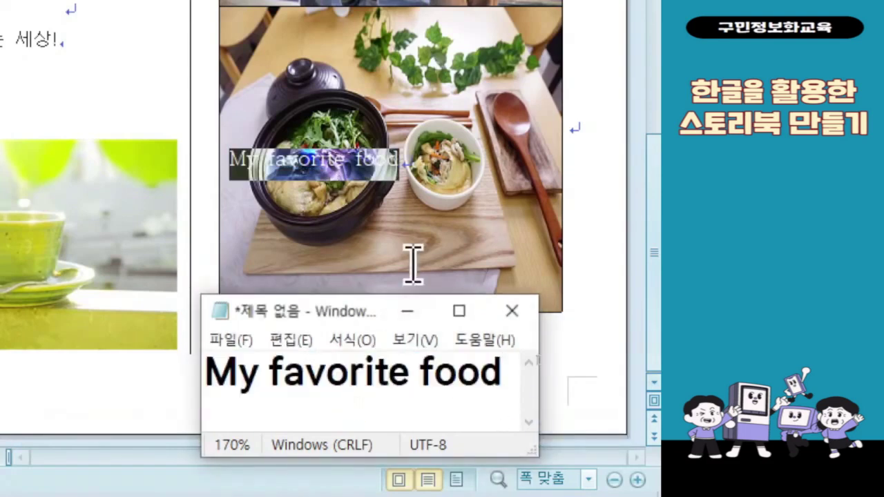
{"action": "left_click_drag", "start_coordinate": [334, 319], "coordinate": [353, 128]}
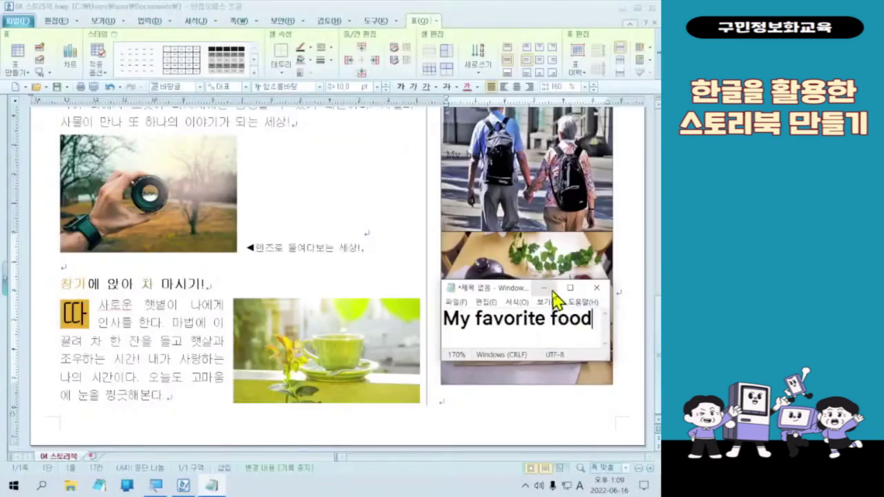
Step: Put Notepad out of sight and review the captions over the photos in the Hangul document's table
{"action": "left_click", "coordinate": [440, 124]}
{"action": "scroll", "coordinate": [552, 290], "scroll_direction": "up", "scroll_amount": 5}
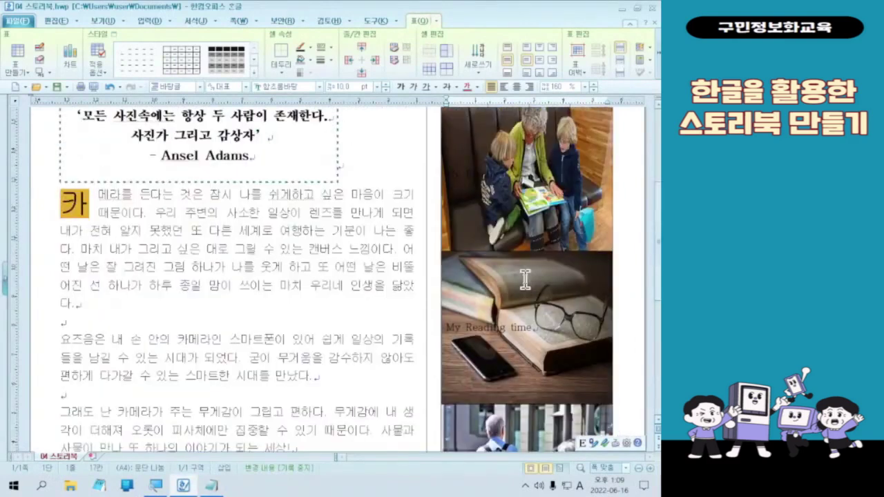
{"action": "key", "text": "alt+f"}
{"action": "left_click", "coordinate": [544, 254]}
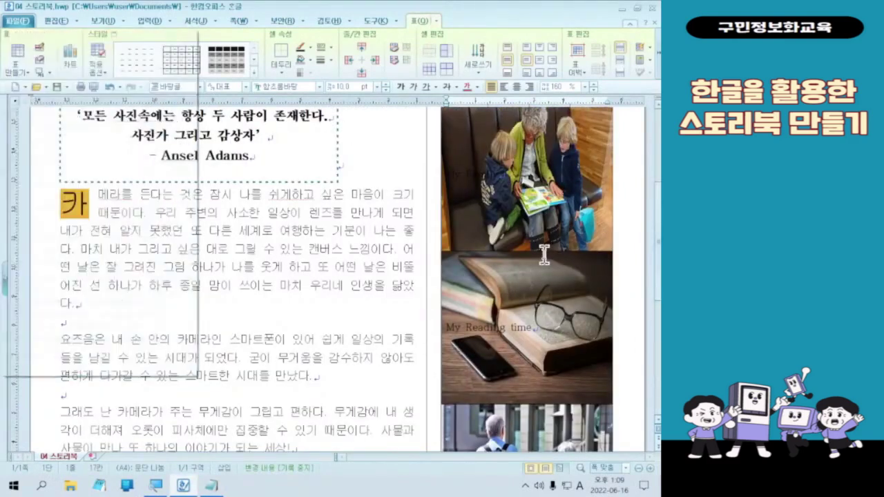
{"action": "left_click", "coordinate": [543, 218]}
{"action": "scroll", "coordinate": [500, 266], "scroll_direction": "down", "scroll_amount": 1}
{"action": "scroll", "coordinate": [500, 266], "scroll_direction": "up", "scroll_amount": 3}
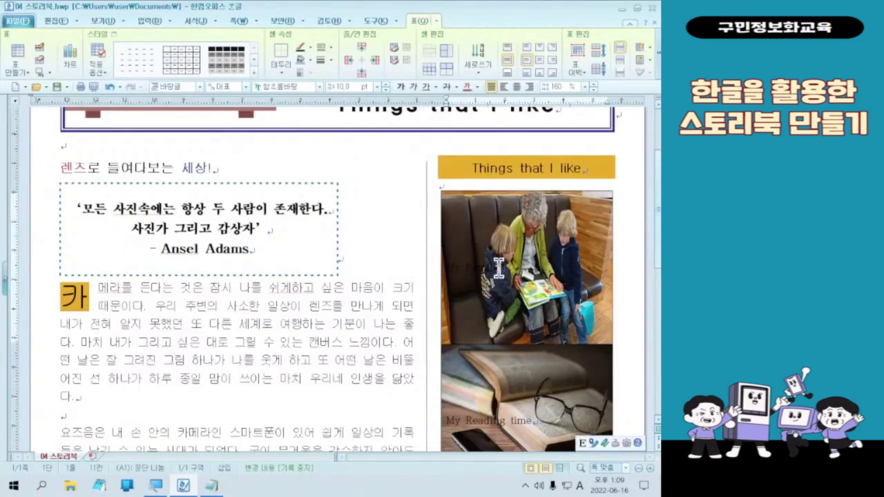
{"action": "key", "text": "ctrl+1"}
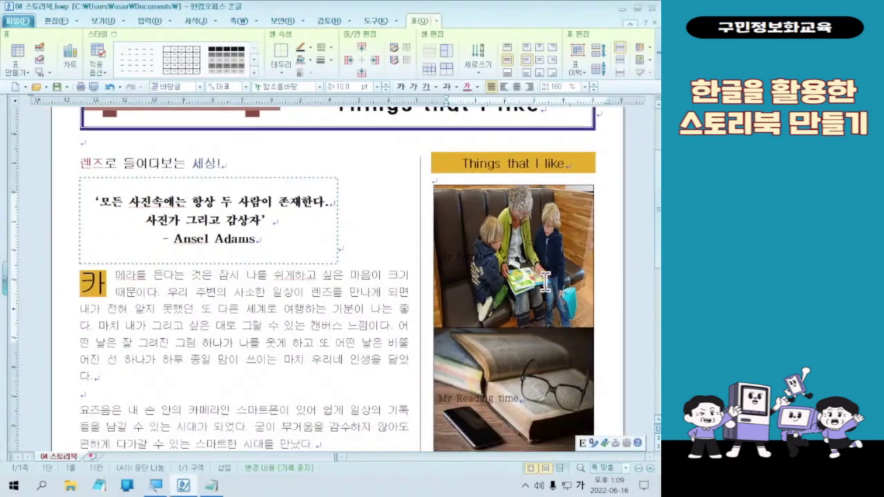
{"action": "scroll", "coordinate": [544, 279], "scroll_direction": "down", "scroll_amount": 5}
{"action": "scroll", "coordinate": [540, 278], "scroll_direction": "up", "scroll_amount": 2}
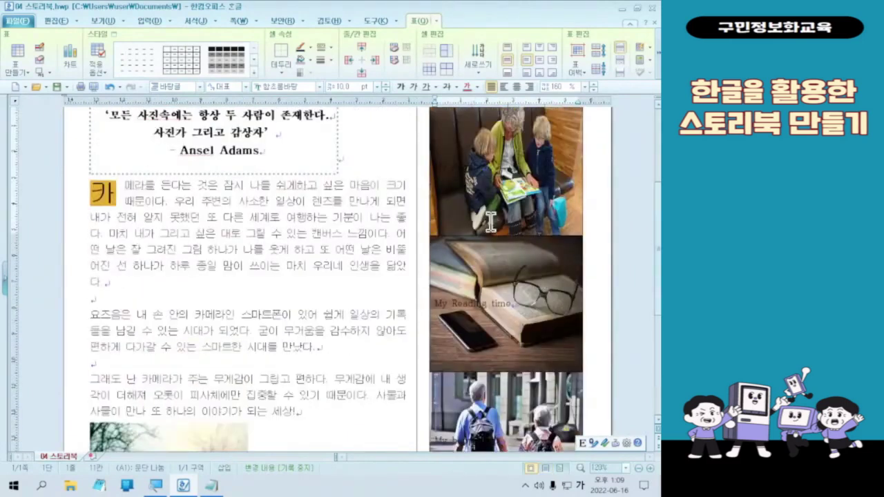
Step: Select the photo cells from the family photo down to the food photo and center their captions horizontally and vertically
{"action": "left_click", "coordinate": [550, 179]}
{"action": "left_click_drag", "start_coordinate": [551, 179], "coordinate": [525, 428]}
{"action": "scroll", "coordinate": [535, 400], "scroll_direction": "up", "scroll_amount": 5}
{"action": "scroll", "coordinate": [546, 382], "scroll_direction": "down", "scroll_amount": 5}
{"action": "scroll", "coordinate": [545, 382], "scroll_direction": "down", "scroll_amount": 2}
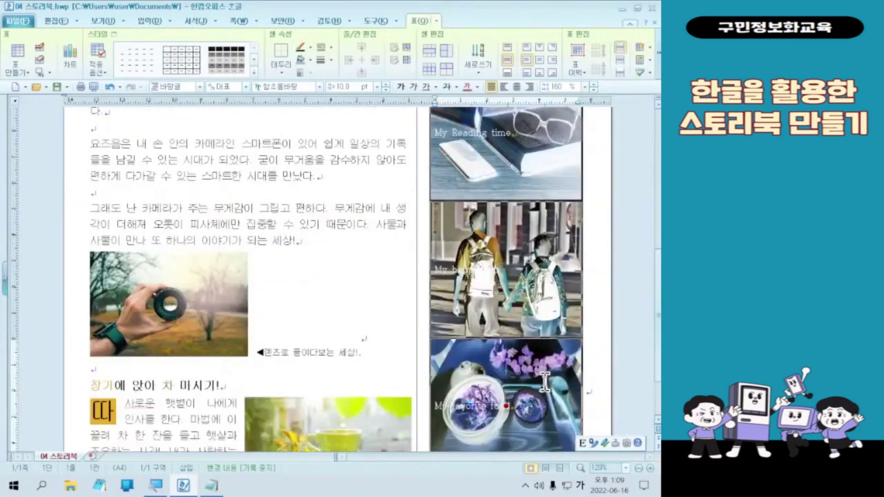
{"action": "scroll", "coordinate": [529, 331], "scroll_direction": "up", "scroll_amount": 6}
{"action": "scroll", "coordinate": [509, 209], "scroll_direction": "up", "scroll_amount": 1}
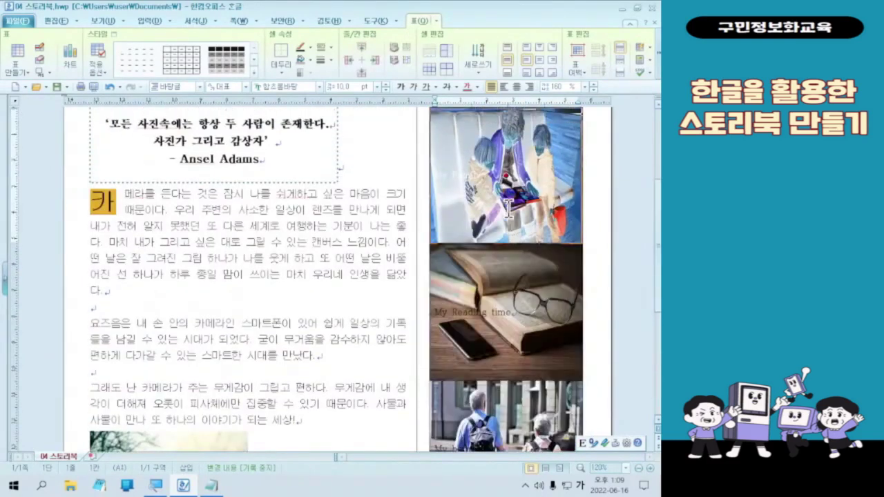
{"action": "scroll", "coordinate": [495, 425], "scroll_direction": "down", "scroll_amount": 6}
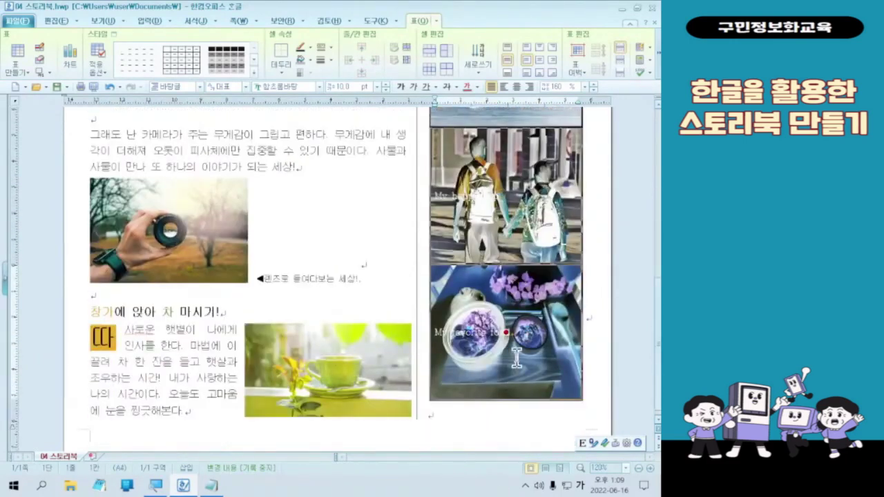
{"action": "right_click", "coordinate": [516, 355]}
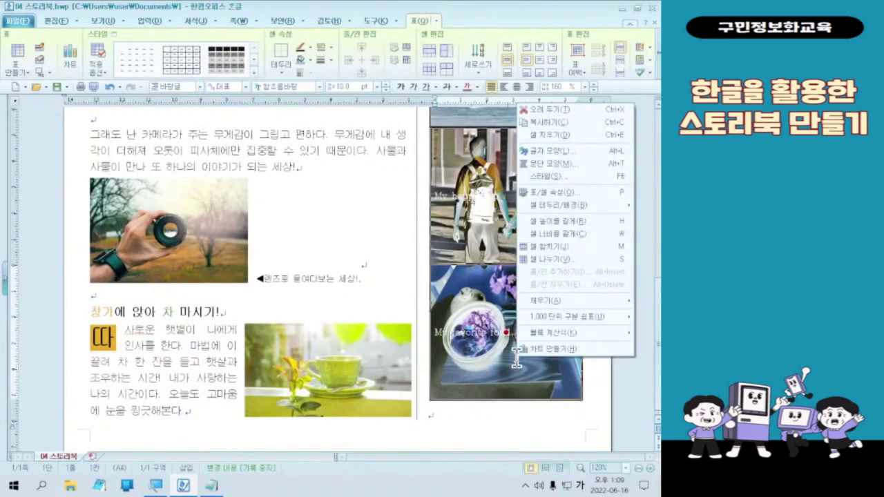
{"action": "left_click", "coordinate": [517, 357]}
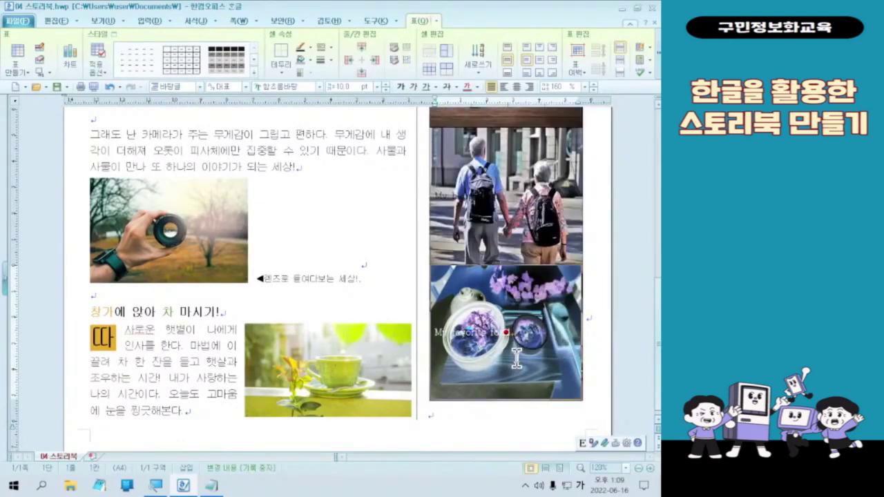
{"action": "key", "text": "shift+Up"}
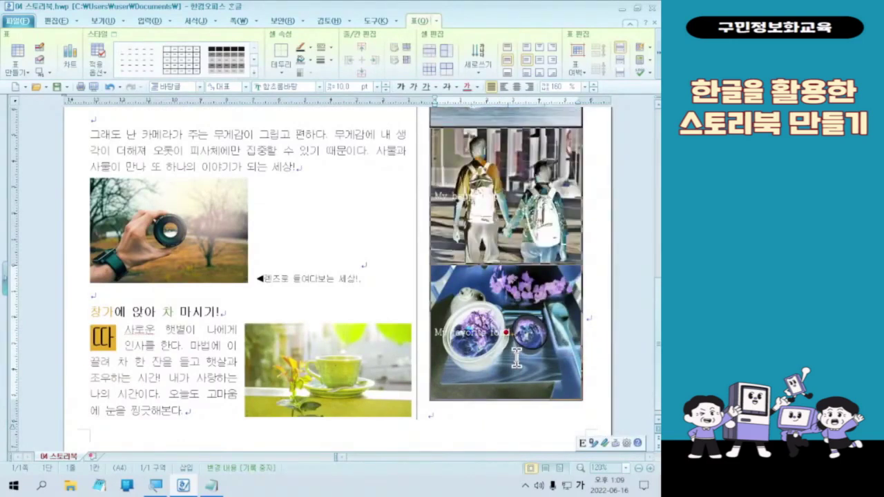
{"action": "scroll", "coordinate": [517, 357], "scroll_direction": "up", "scroll_amount": 1}
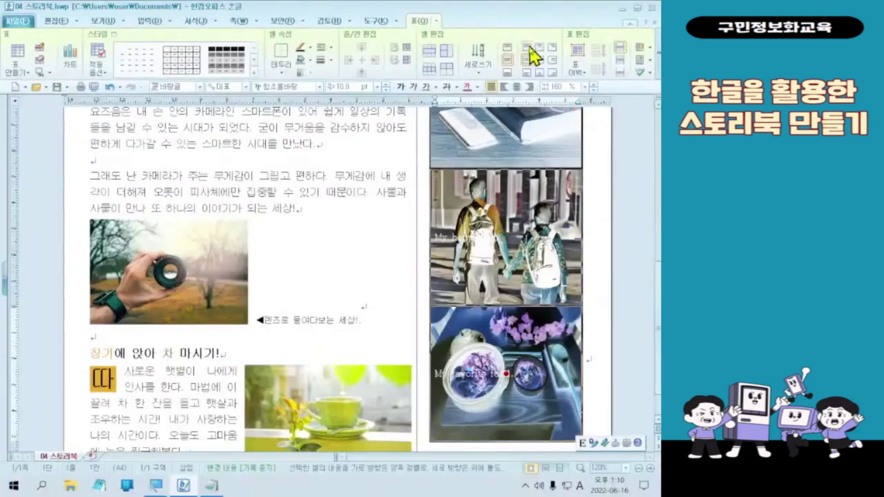
{"action": "left_click", "coordinate": [540, 60]}
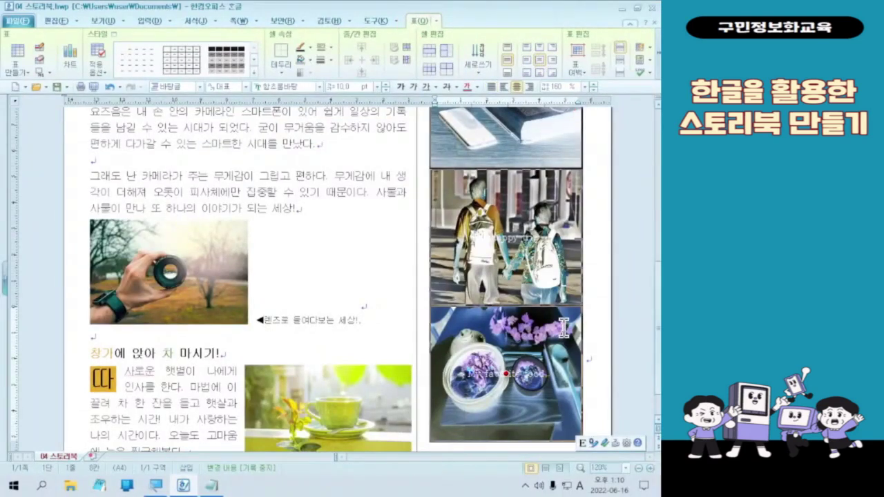
Step: Open the character formatting (글자 모양) for the selected captions and set the base size to 16 pt
{"action": "right_click", "coordinate": [515, 238]}
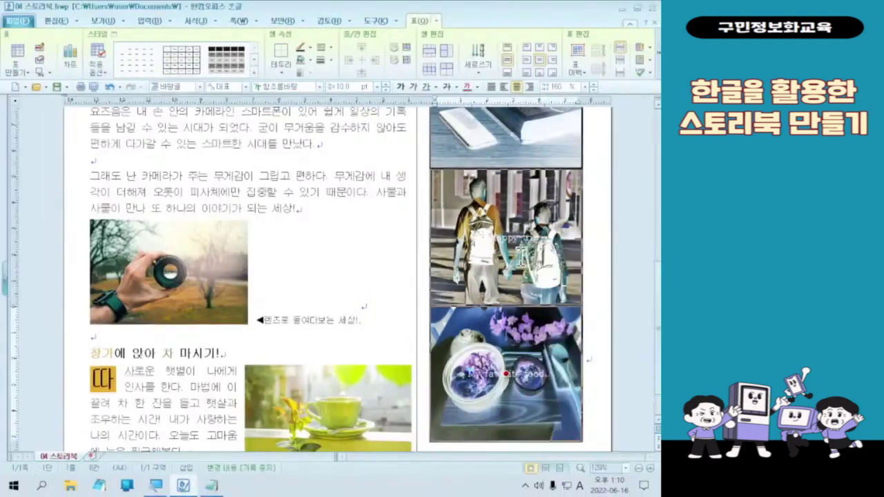
{"action": "right_click", "coordinate": [381, 186]}
{"action": "left_click", "coordinate": [556, 303]}
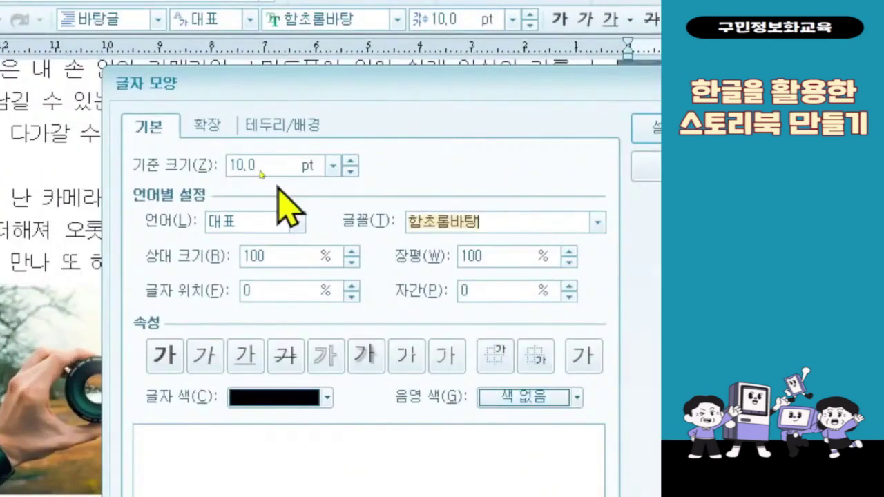
{"action": "double_click", "coordinate": [265, 171]}
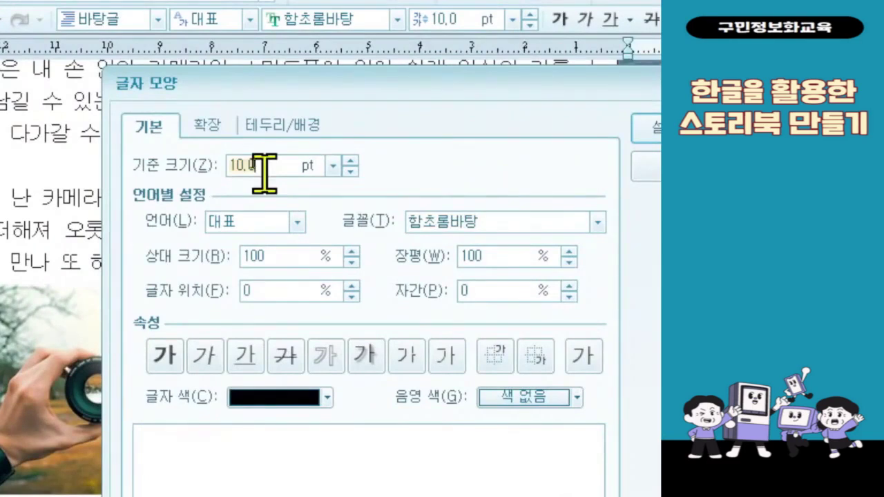
{"action": "type", "text": "16"}
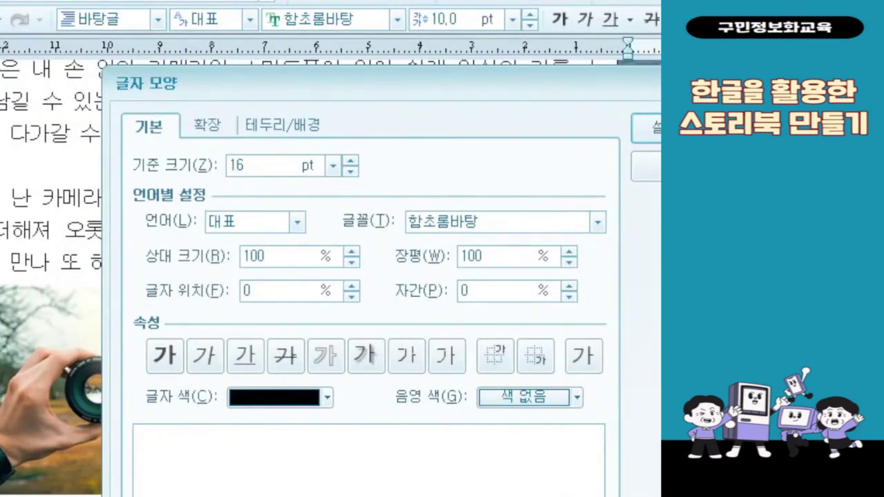
{"action": "key", "text": "Tab"}
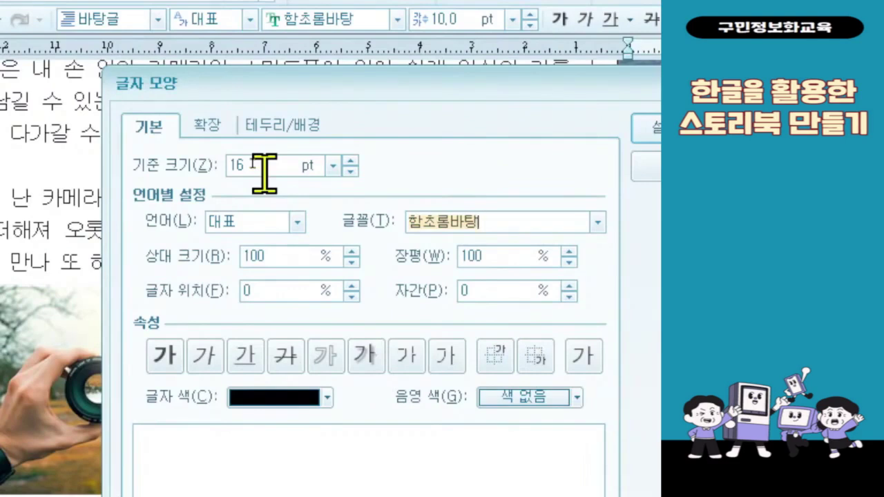
{"action": "type", "text": "ㅠㅐ"}
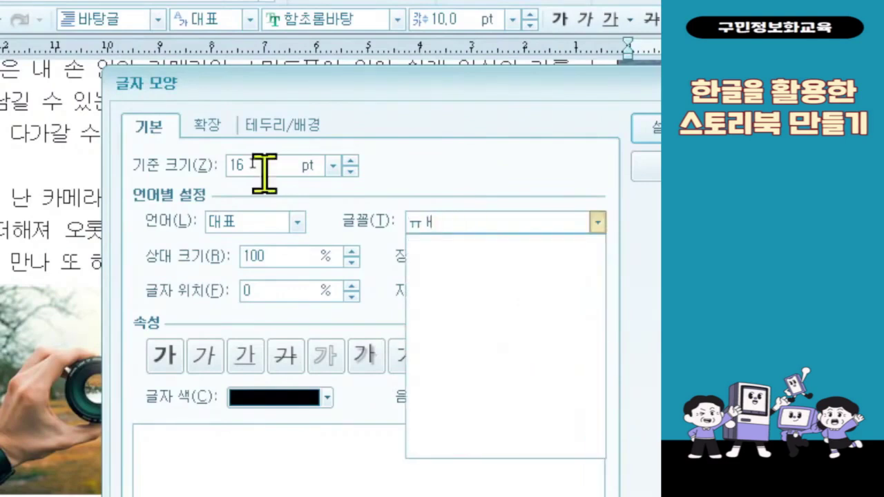
{"action": "key", "text": "BackSpace"}
{"action": "key", "text": "BackSpace"}
{"action": "key", "text": "Hangul"}
{"action": "type", "text": "bo"}
{"action": "key", "text": "BackSpace"}
{"action": "key", "text": "BackSpace"}
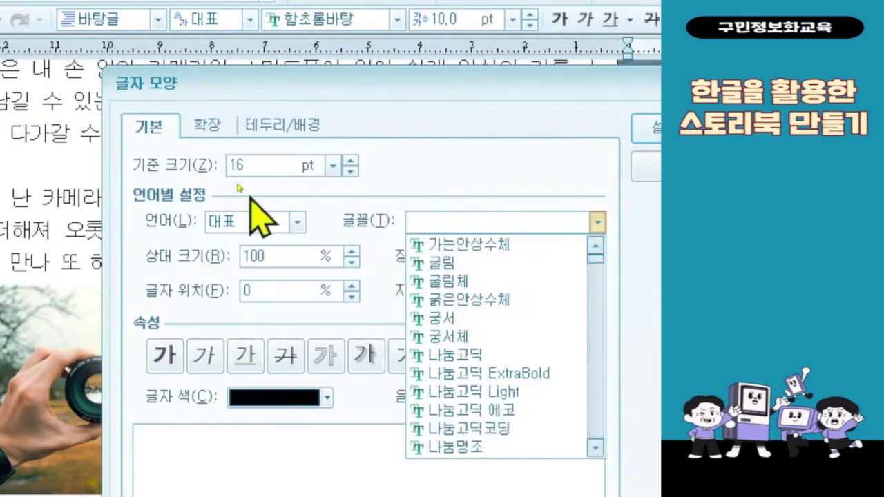
{"action": "left_click", "coordinate": [253, 165]}
{"action": "left_click", "coordinate": [253, 164]}
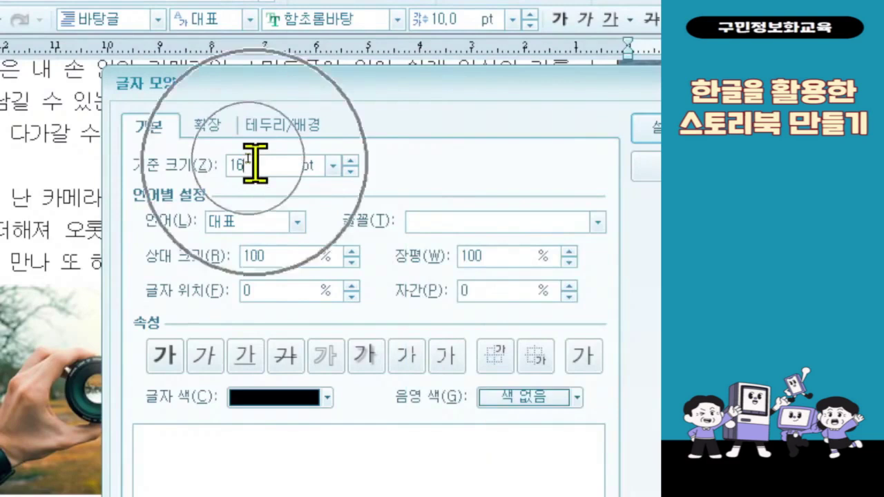
Step: Set the caption language to English (영문) and choose the Bodoni Bd BT font for it
{"action": "left_click", "coordinate": [255, 221]}
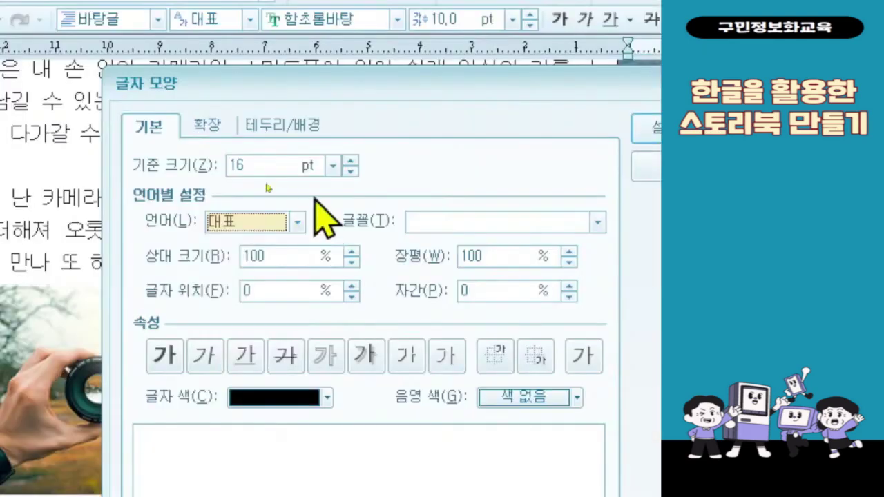
{"action": "left_click", "coordinate": [285, 222]}
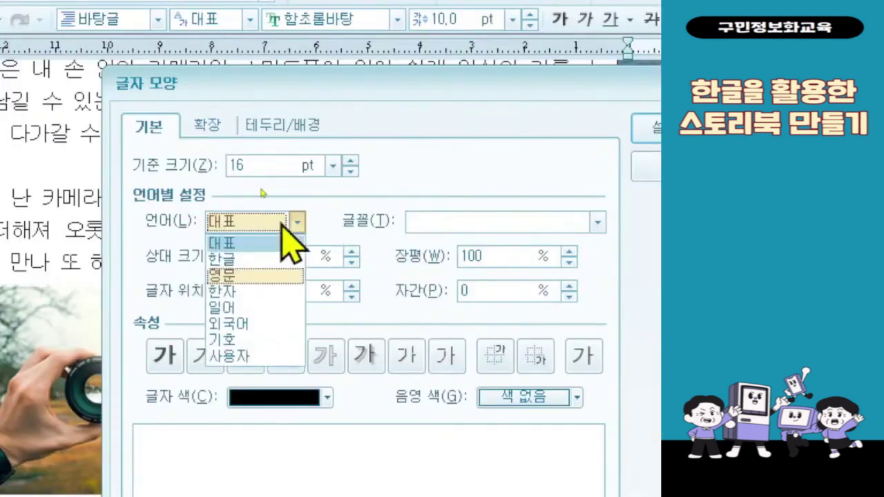
{"action": "left_click", "coordinate": [260, 276]}
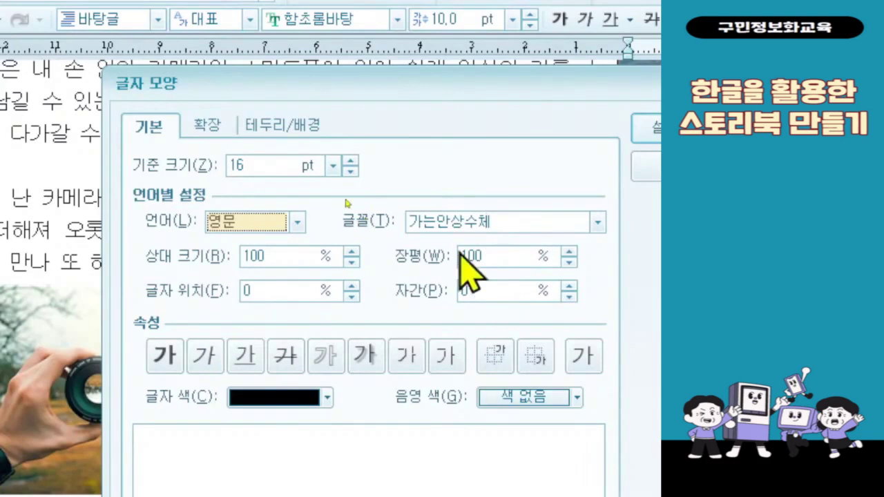
{"action": "left_click", "coordinate": [490, 221]}
{"action": "left_click_drag", "start_coordinate": [493, 220], "coordinate": [401, 203]}
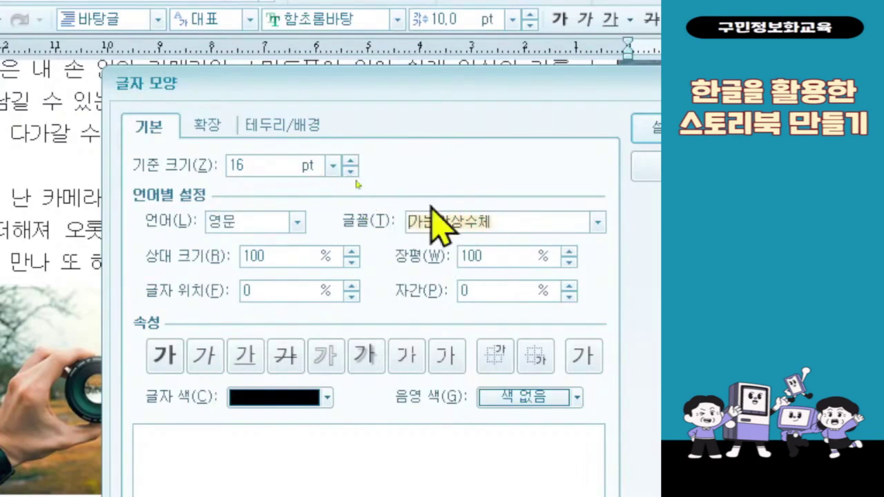
{"action": "key", "text": "BackSpace"}
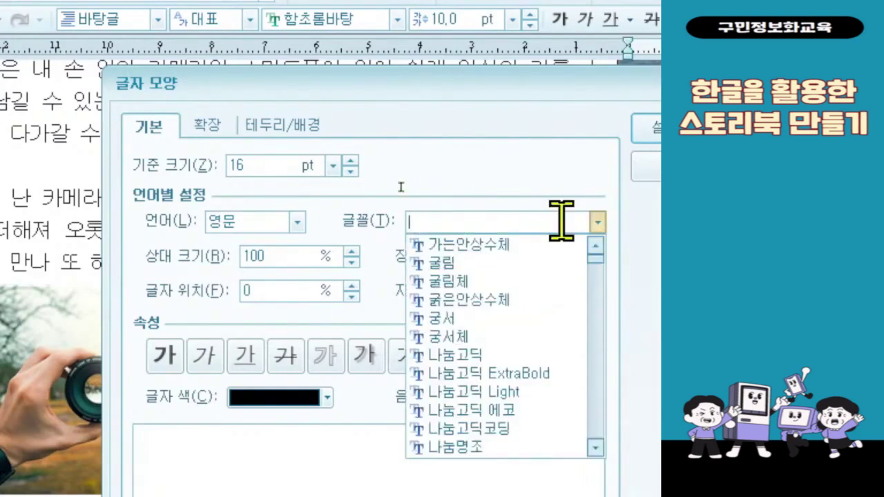
{"action": "type", "text": "bo"}
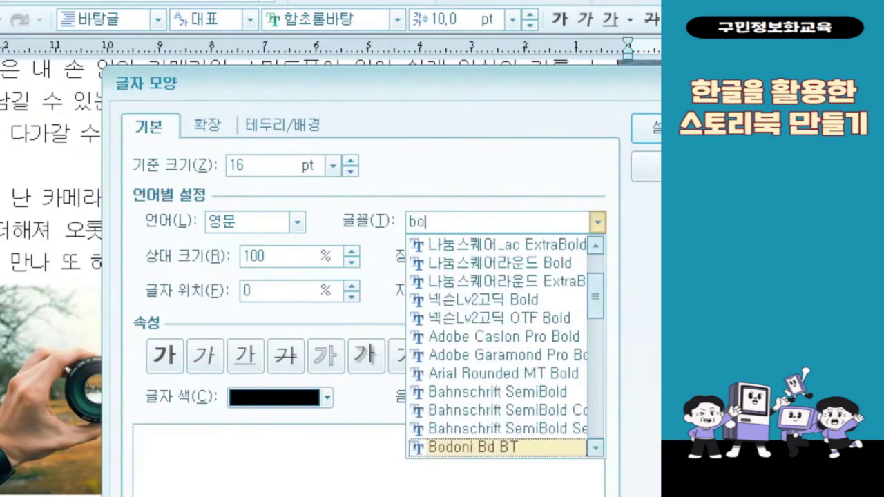
{"action": "type", "text": "do"}
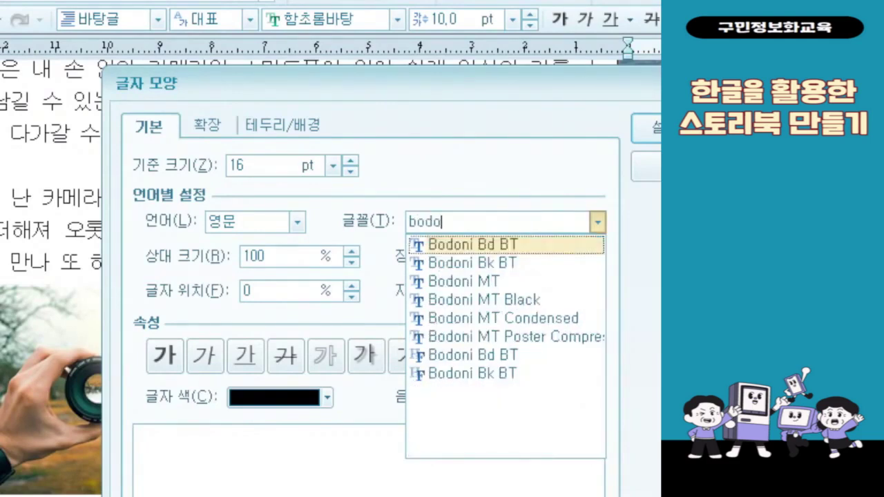
{"action": "type", "text": "ni"}
{"action": "mouse_move", "coordinate": [402, 233]}
{"action": "left_mouse_down"}
{"action": "mouse_move", "coordinate": [497, 270]}
{"action": "mouse_move", "coordinate": [536, 256]}
{"action": "left_mouse_up"}
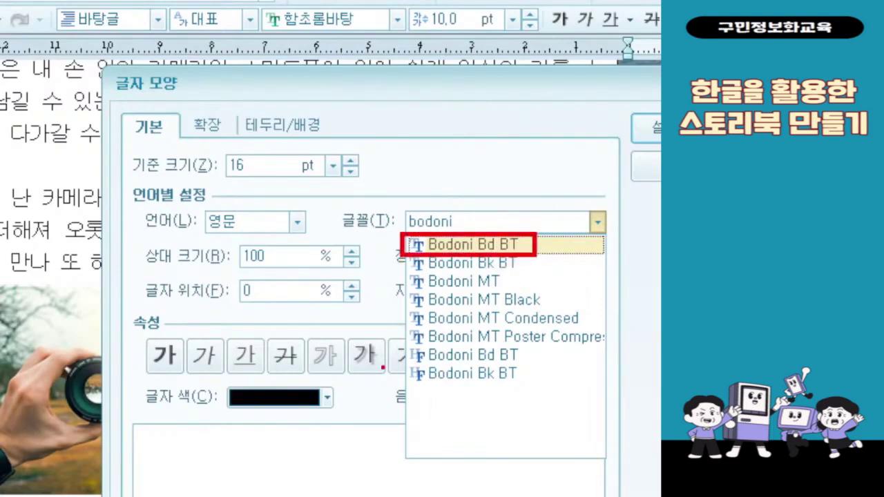
{"action": "left_click_drag", "start_coordinate": [557, 236], "coordinate": [587, 212]}
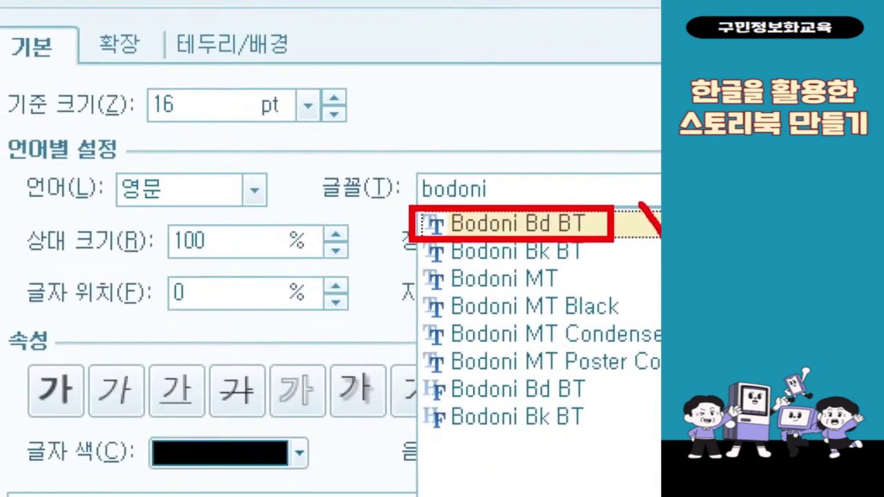
{"action": "mouse_move", "coordinate": [138, 79]}
{"action": "left_mouse_down"}
{"action": "mouse_move", "coordinate": [171, 100]}
{"action": "mouse_move", "coordinate": [190, 136]}
{"action": "left_mouse_up"}
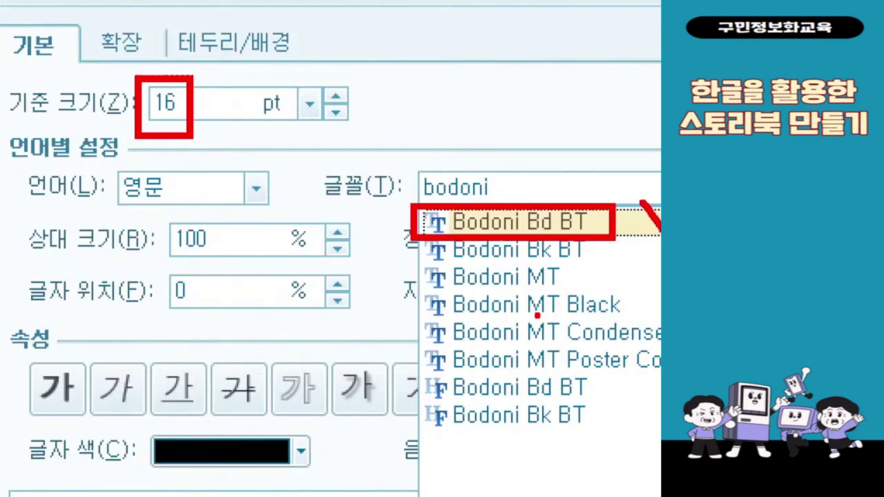
{"action": "key", "text": "Return"}
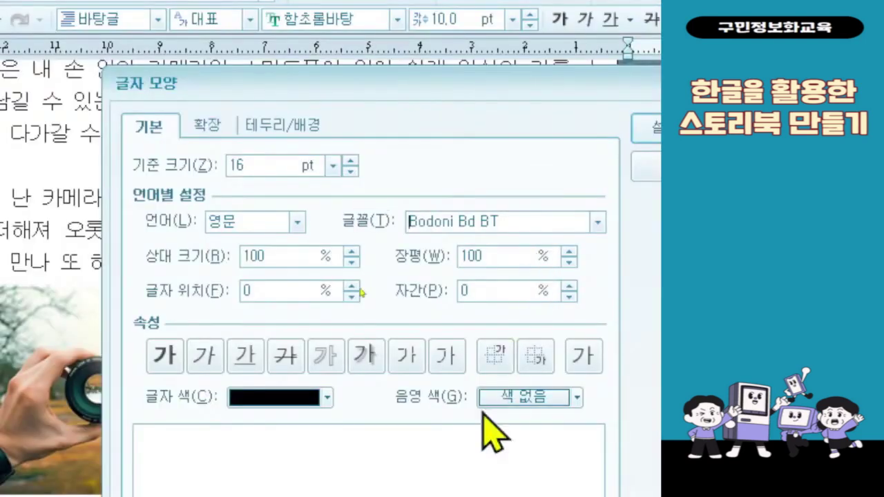
Step: Make the caption text bold, italic and shadowed, and set its text color to white
{"action": "left_click", "coordinate": [167, 356]}
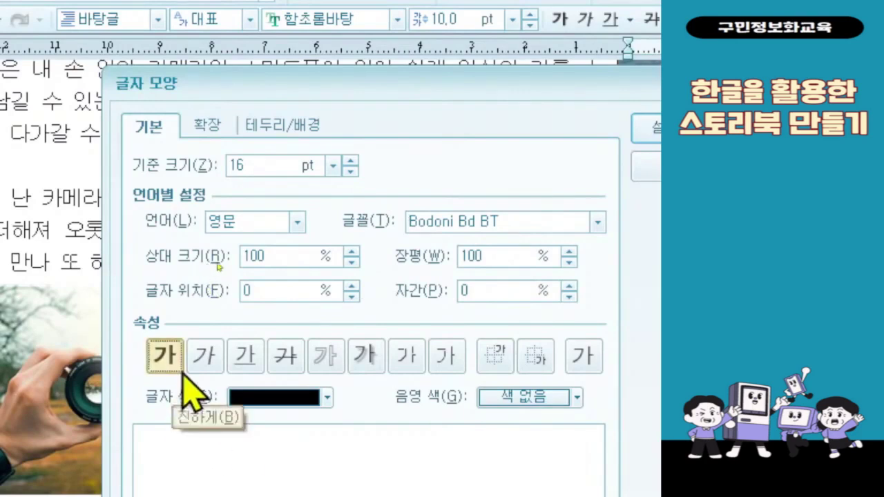
{"action": "left_click", "coordinate": [207, 354]}
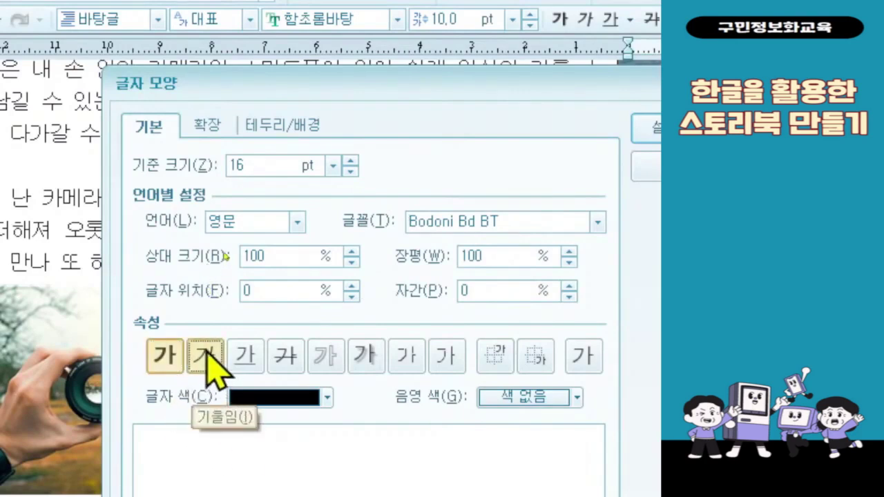
{"action": "left_click", "coordinate": [363, 354]}
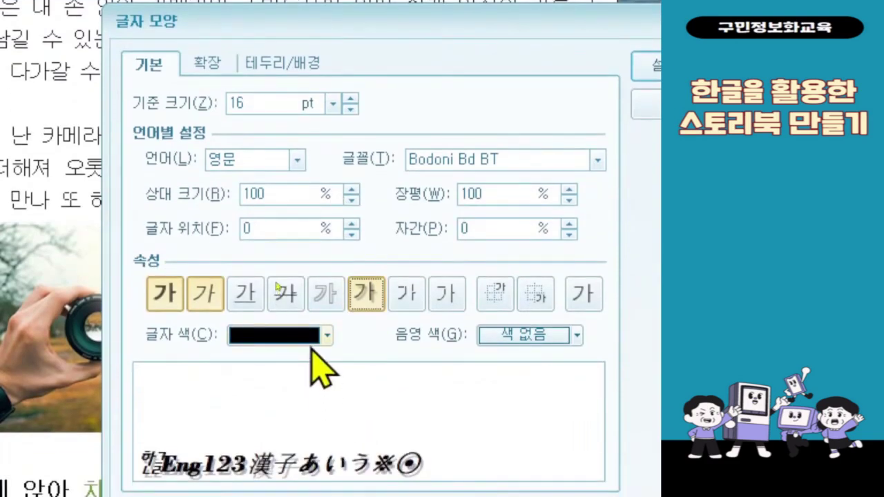
{"action": "left_click", "coordinate": [316, 354]}
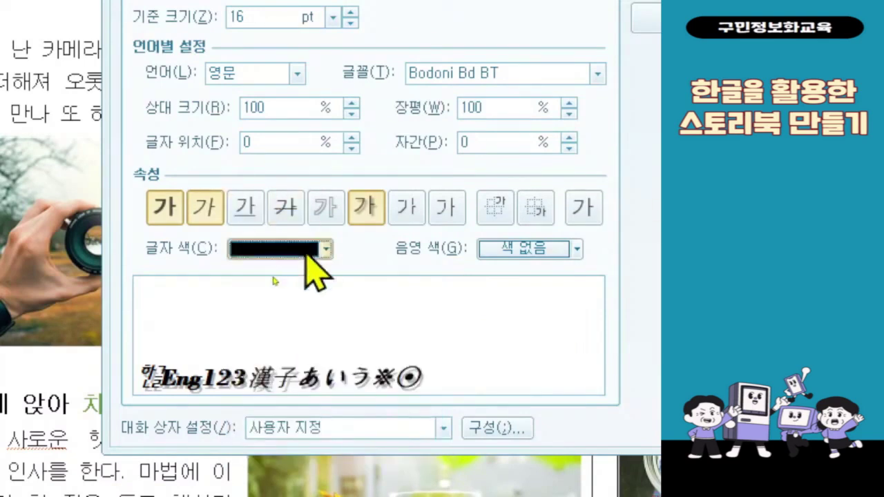
{"action": "left_click", "coordinate": [307, 249]}
{"action": "left_click", "coordinate": [239, 311]}
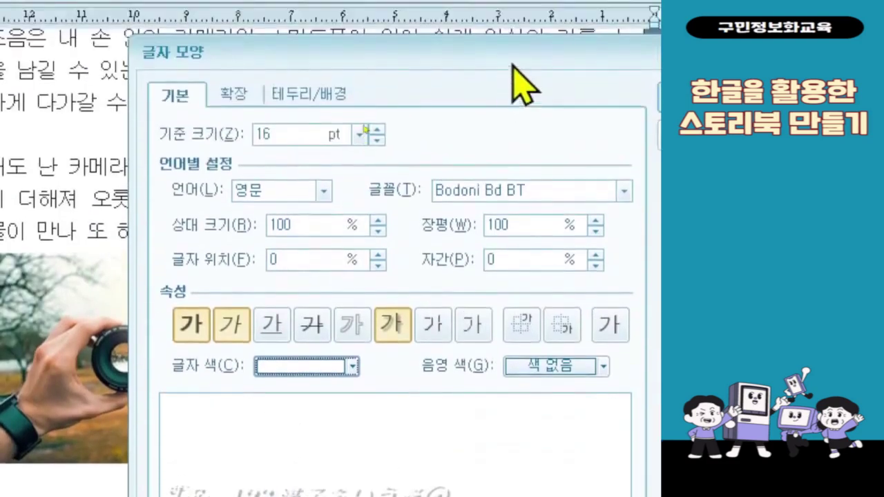
Step: Set the captions' shadow type to continuous (연속) and its color to black
{"action": "left_click", "coordinate": [246, 97]}
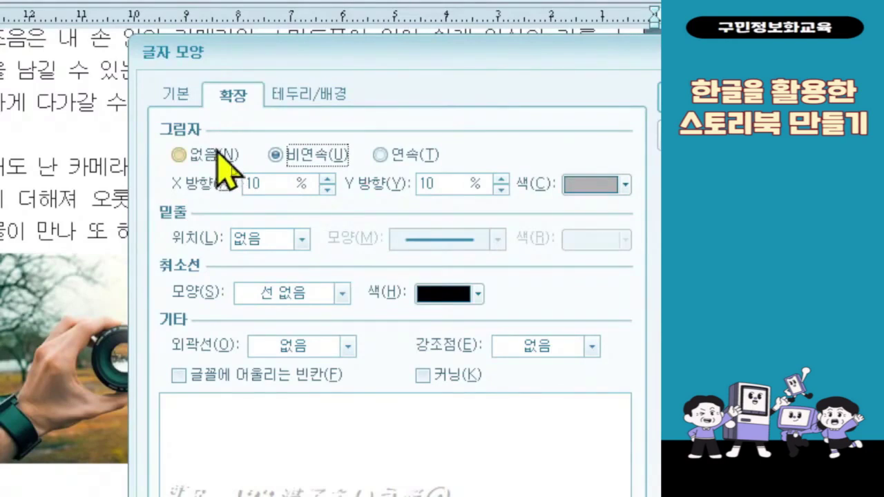
{"action": "left_click", "coordinate": [401, 163]}
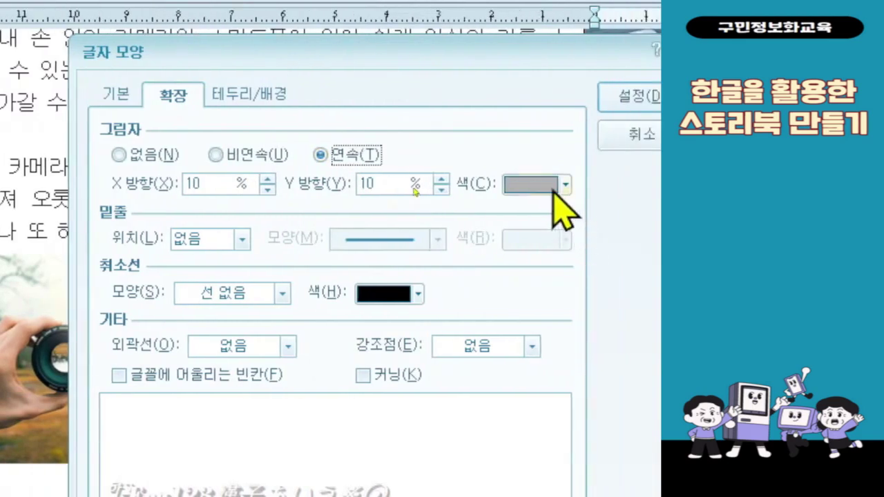
{"action": "left_click", "coordinate": [624, 185]}
{"action": "left_click", "coordinate": [535, 247]}
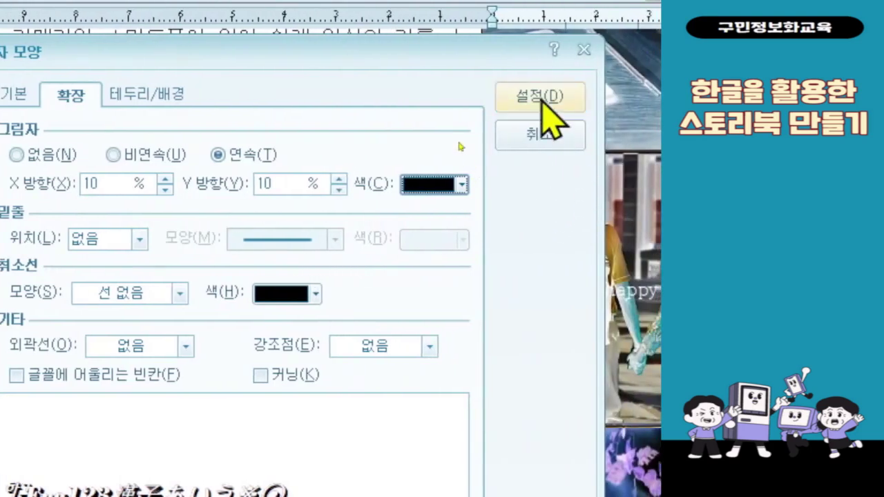
Step: Apply the character formatting to the selected captions and check them in the photo cells
{"action": "left_click", "coordinate": [542, 100]}
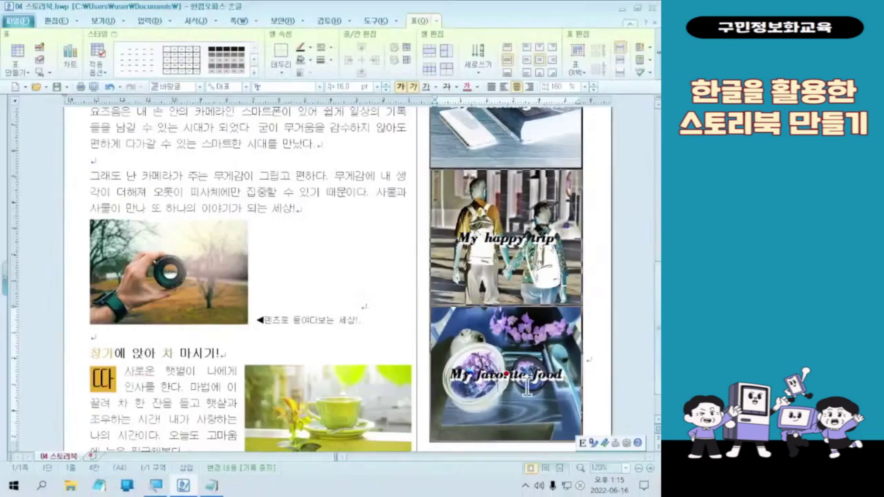
{"action": "scroll", "coordinate": [290, 336], "scroll_direction": "up", "scroll_amount": 5}
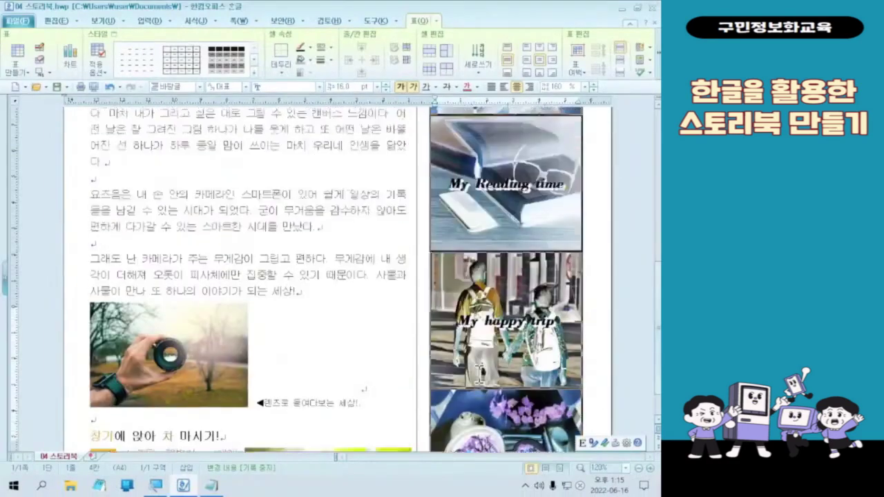
{"action": "scroll", "coordinate": [479, 372], "scroll_direction": "down", "scroll_amount": 8}
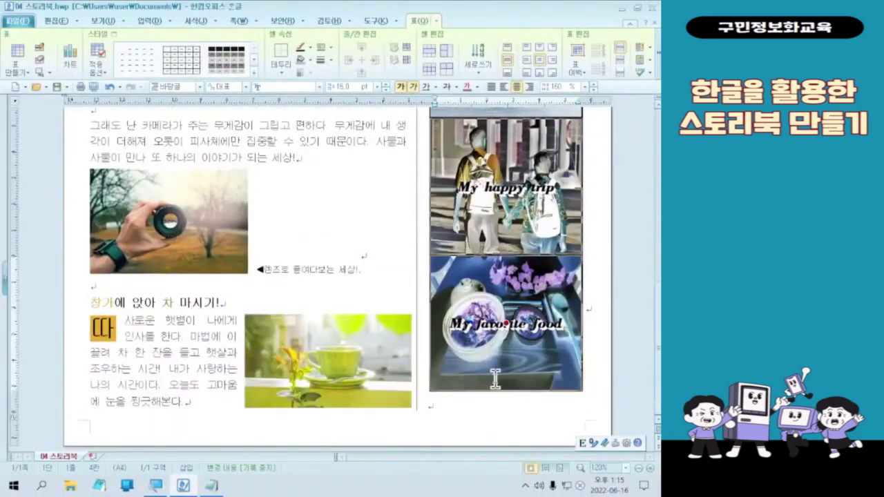
{"action": "scroll", "coordinate": [497, 378], "scroll_direction": "up", "scroll_amount": 5}
{"action": "scroll", "coordinate": [497, 380], "scroll_direction": "up", "scroll_amount": 3}
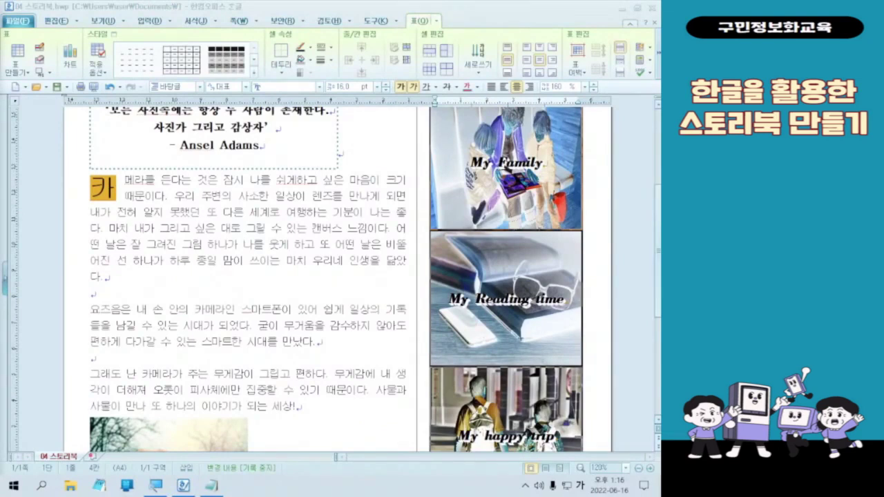
{"action": "key", "text": "Hangul"}
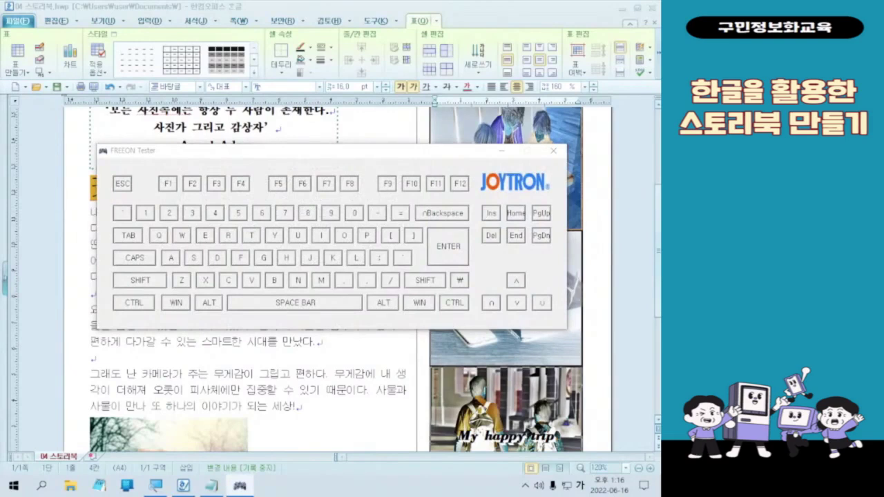
{"action": "key", "text": "ctrl"}
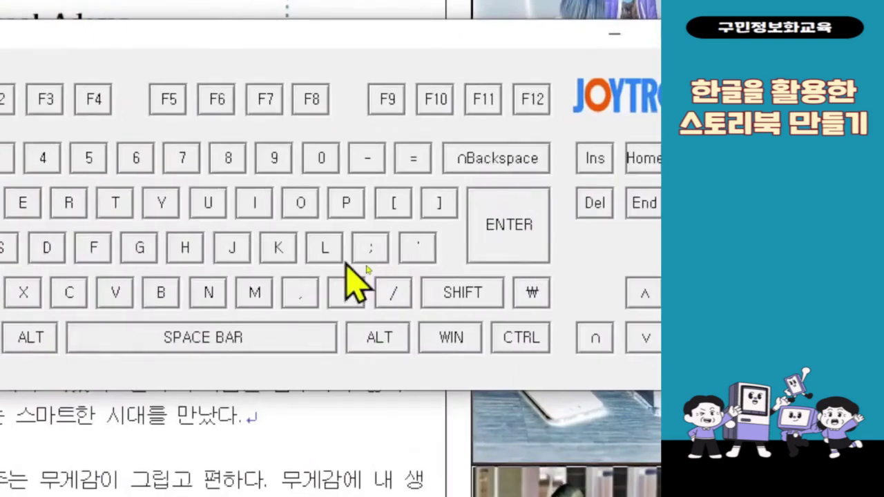
{"action": "key", "text": "l"}
{"action": "key", "text": "l"}
{"action": "key", "text": "l"}
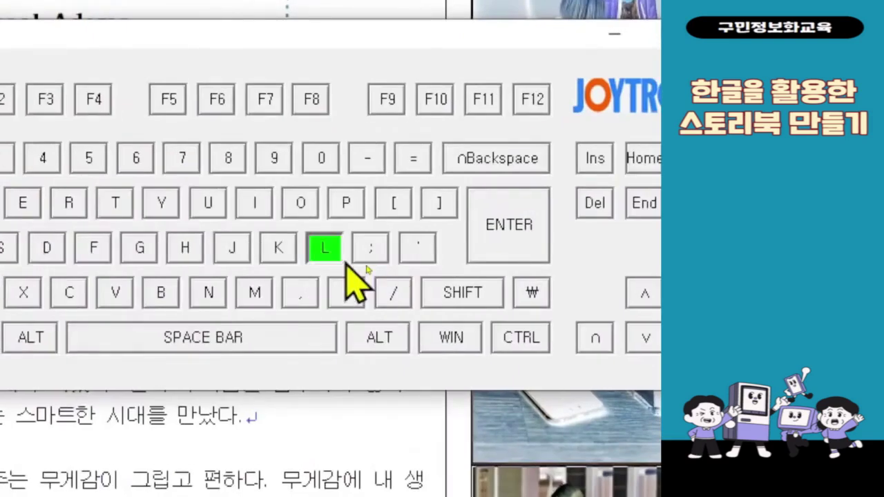
{"action": "key", "text": "l"}
{"action": "key", "text": "l"}
{"action": "key", "text": "l"}
{"action": "key", "text": "l"}
{"action": "key", "text": "l"}
{"action": "key", "text": "l"}
{"action": "key", "text": "l"}
{"action": "key", "text": "l"}
{"action": "key", "text": "l"}
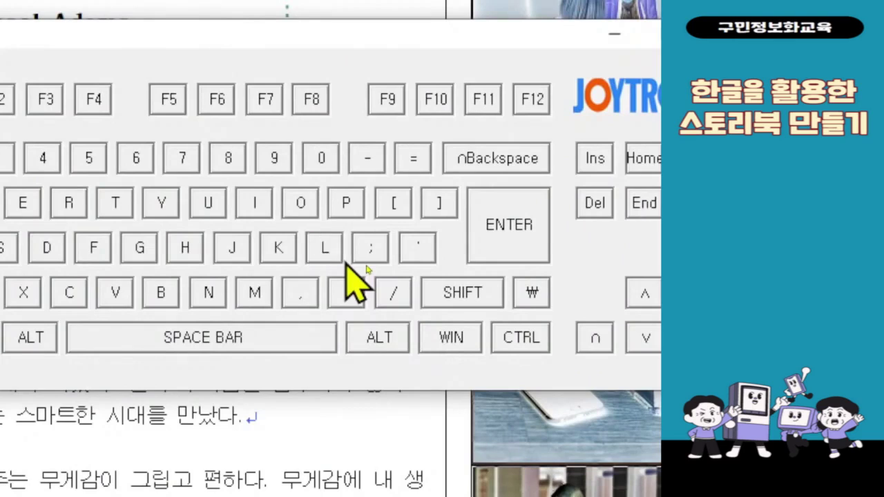
{"action": "key", "text": "ctrl+4"}
{"action": "left_click", "coordinate": [406, 4]}
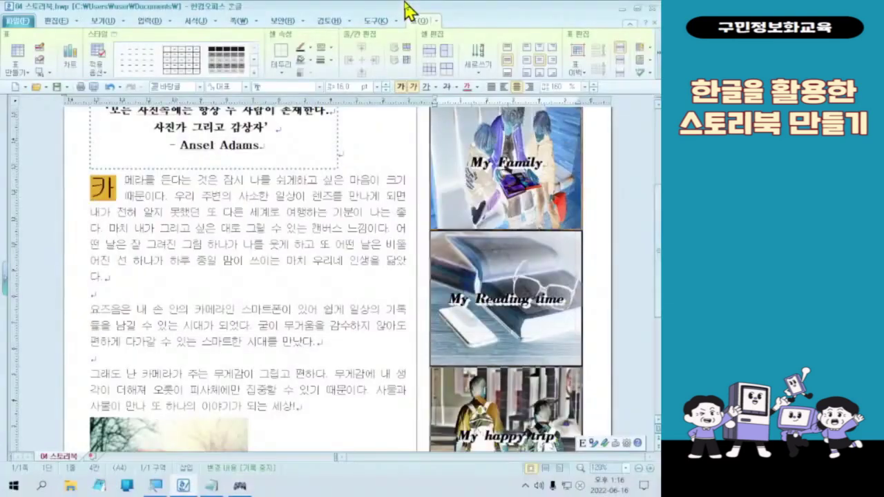
Step: Remove all borders of the selected photo cells by applying the no-line type (선 없음) to every edge (모두)
{"action": "key", "text": "l"}
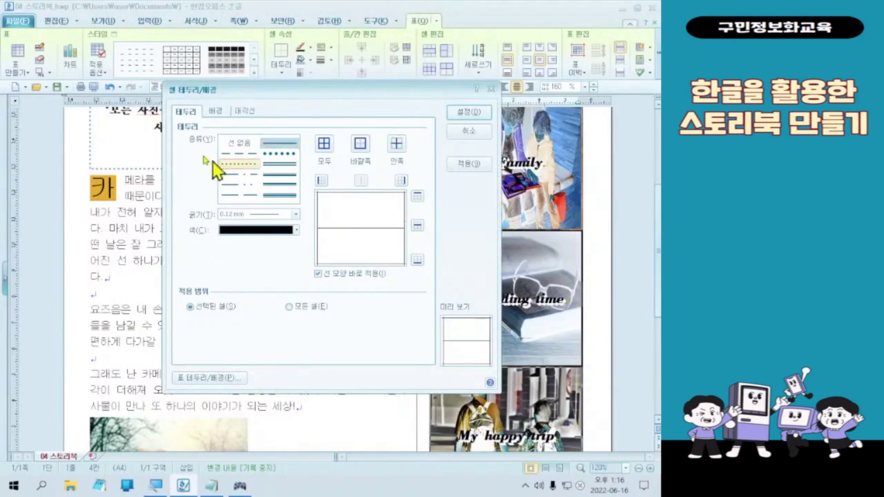
{"action": "left_click", "coordinate": [284, 144]}
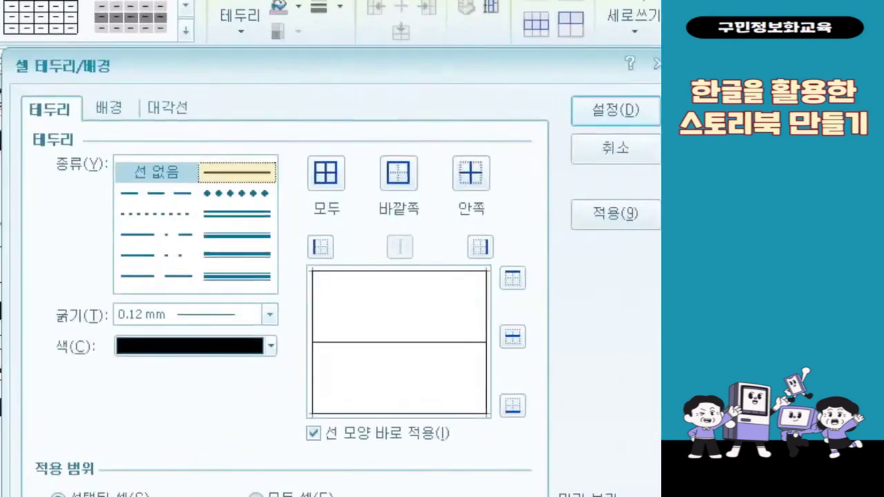
{"action": "left_click_drag", "start_coordinate": [132, 152], "coordinate": [222, 192]}
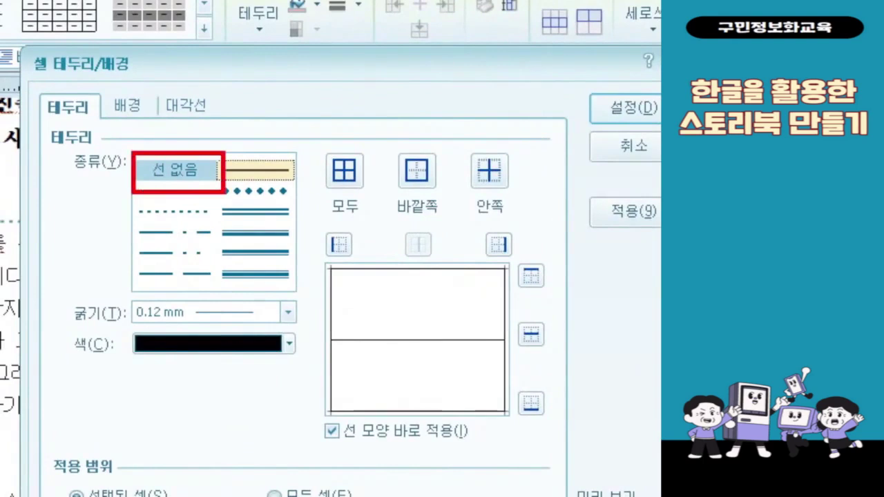
{"action": "left_click_drag", "start_coordinate": [315, 145], "coordinate": [369, 222]}
{"action": "left_click_drag", "start_coordinate": [315, 190], "coordinate": [225, 169]}
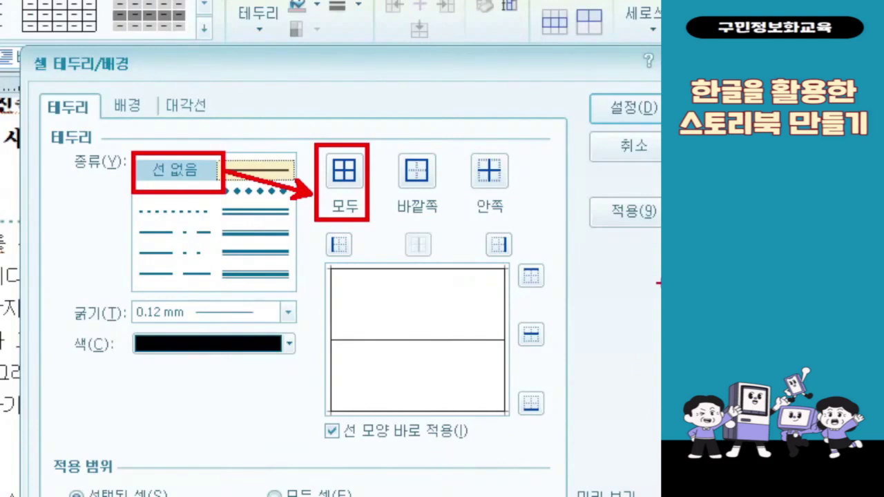
{"action": "mouse_move", "coordinate": [568, 88]}
{"action": "left_mouse_down"}
{"action": "mouse_move", "coordinate": [656, 104]}
{"action": "mouse_move", "coordinate": [661, 126]}
{"action": "mouse_move", "coordinate": [414, 384]}
{"action": "left_mouse_up"}
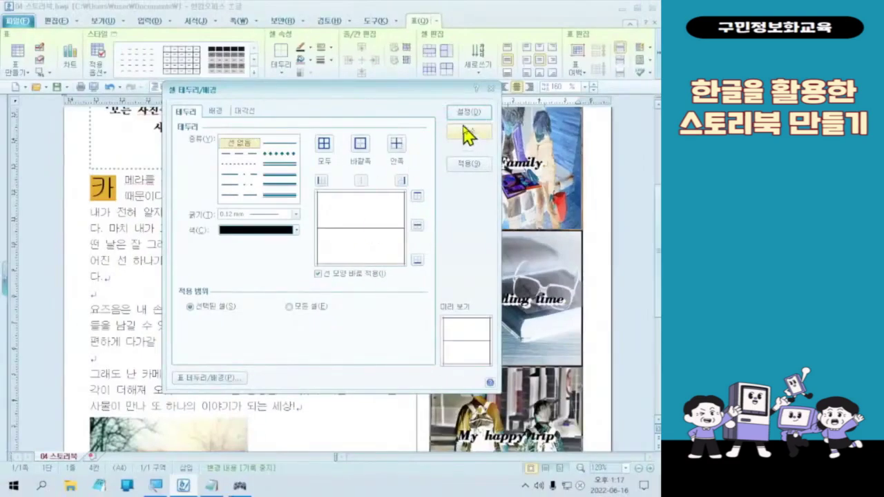
{"action": "left_click", "coordinate": [325, 153]}
{"action": "left_click", "coordinate": [462, 114]}
{"action": "scroll", "coordinate": [553, 349], "scroll_direction": "down", "scroll_amount": 5}
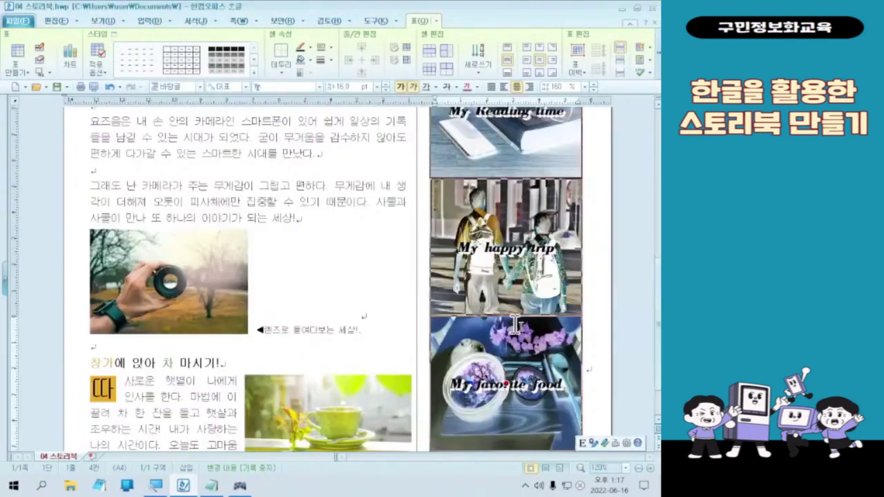
{"action": "scroll", "coordinate": [553, 349], "scroll_direction": "up", "scroll_amount": 6}
{"action": "scroll", "coordinate": [553, 348], "scroll_direction": "up", "scroll_amount": 3}
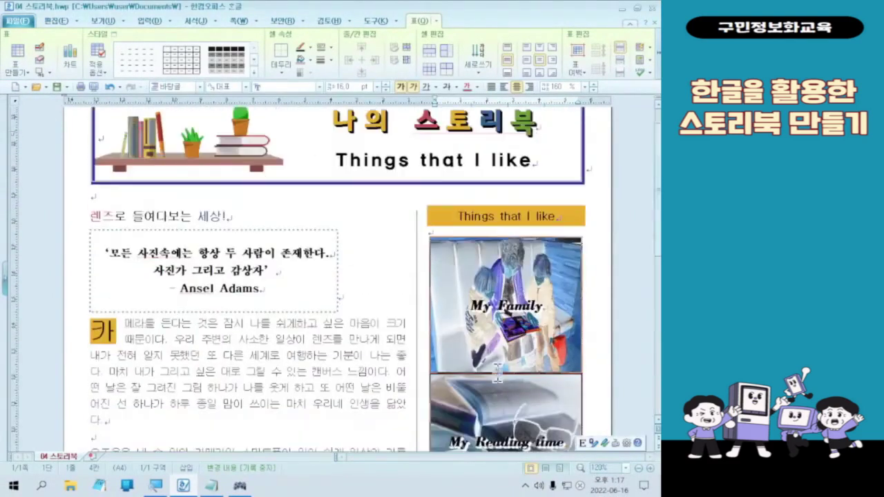
{"action": "left_click", "coordinate": [239, 486]}
{"action": "key", "text": "Escape"}
{"action": "key", "text": "Escape"}
{"action": "key", "text": "Escape"}
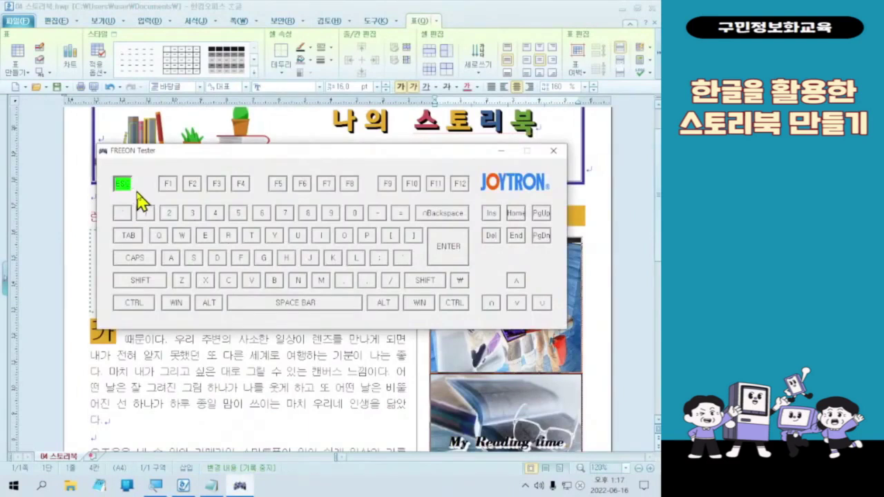
{"action": "key", "text": "Escape"}
{"action": "key", "text": "Escape"}
{"action": "key", "text": "Escape"}
{"action": "key", "text": "Escape"}
{"action": "key", "text": "Escape"}
{"action": "key", "text": "Escape"}
{"action": "key", "text": "Escape"}
{"action": "key", "text": "Escape"}
{"action": "key", "text": "Escape"}
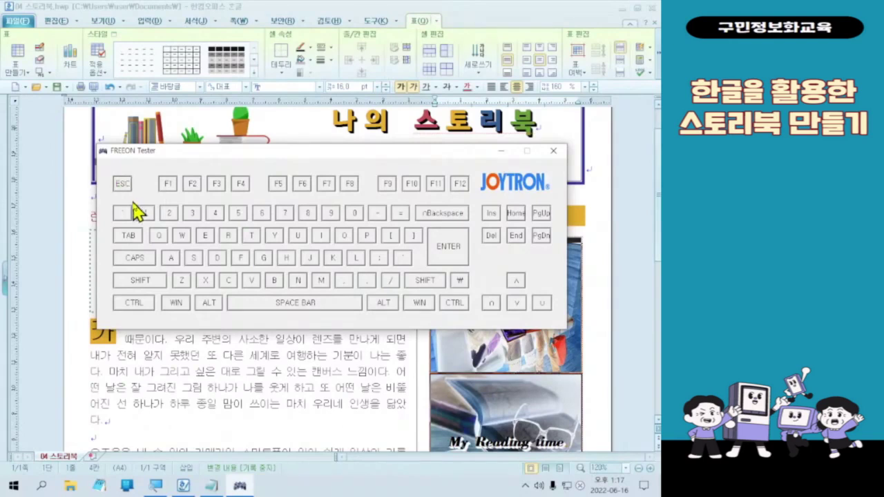
Step: Clear the cell selection and look over the captions and cell edges of the whole photo table
{"action": "left_click", "coordinate": [286, 9]}
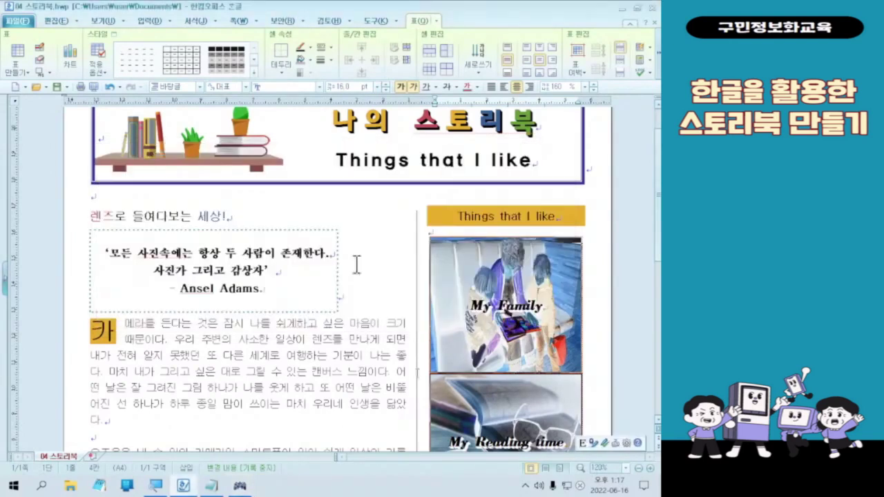
{"action": "scroll", "coordinate": [516, 451], "scroll_direction": "down", "scroll_amount": 8}
{"action": "scroll", "coordinate": [505, 442], "scroll_direction": "up", "scroll_amount": 3}
{"action": "scroll", "coordinate": [505, 442], "scroll_direction": "up", "scroll_amount": 6}
{"action": "scroll", "coordinate": [546, 345], "scroll_direction": "down", "scroll_amount": 6}
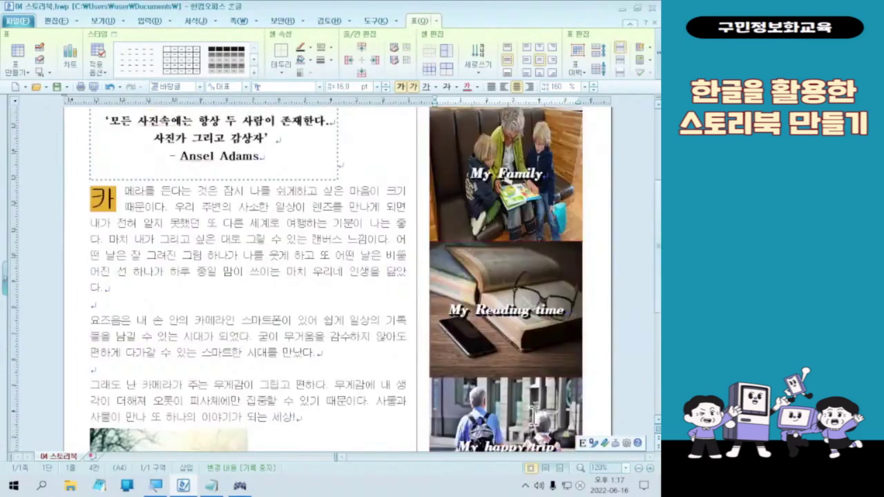
{"action": "scroll", "coordinate": [532, 318], "scroll_direction": "down", "scroll_amount": 3}
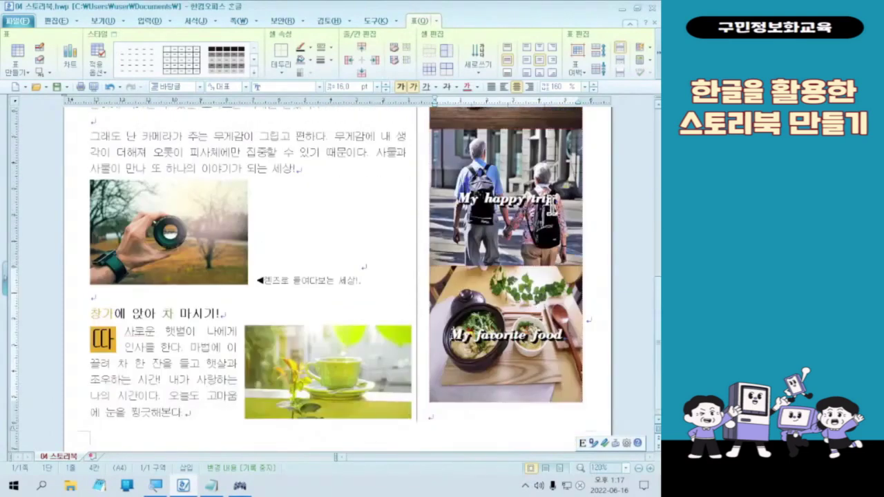
{"action": "scroll", "coordinate": [556, 353], "scroll_direction": "up", "scroll_amount": 6}
{"action": "scroll", "coordinate": [560, 353], "scroll_direction": "down", "scroll_amount": 6}
{"action": "scroll", "coordinate": [562, 353], "scroll_direction": "up", "scroll_amount": 5}
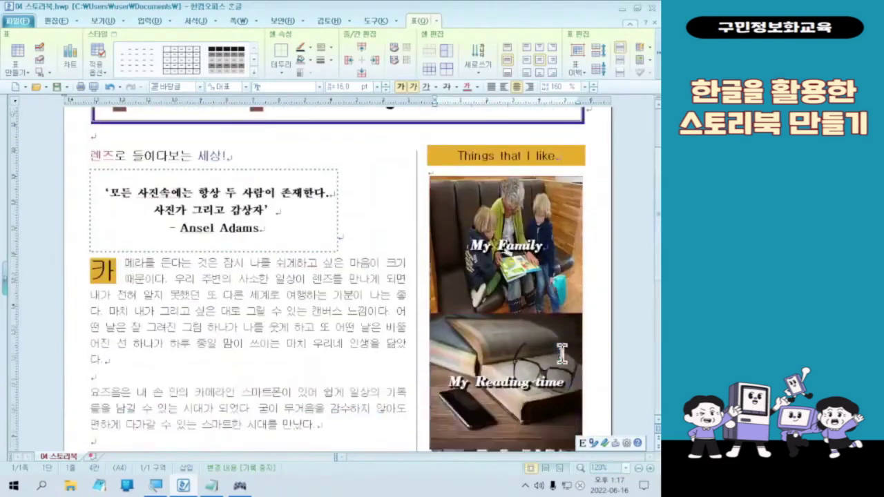
{"action": "mouse_move", "coordinate": [324, 373]}
{"action": "left_mouse_down"}
{"action": "mouse_move", "coordinate": [228, 378]}
{"action": "mouse_move", "coordinate": [335, 361]}
{"action": "left_mouse_up"}
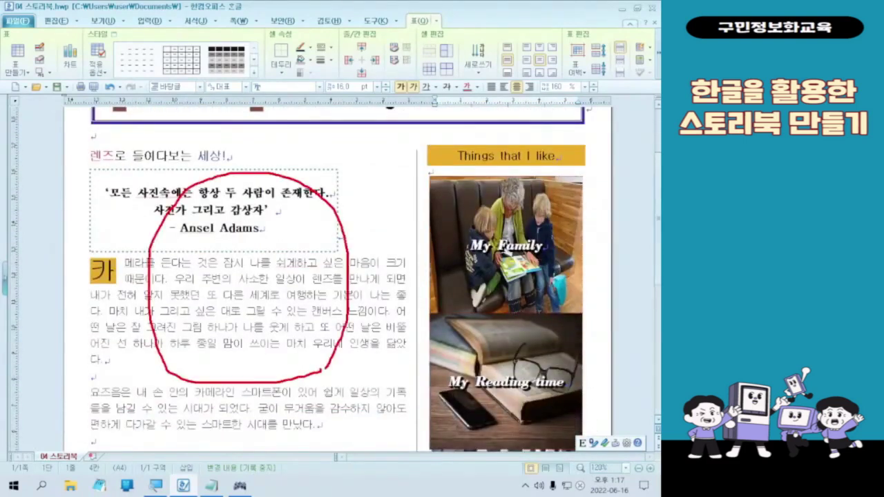
{"action": "mouse_move", "coordinate": [584, 354]}
{"action": "left_mouse_down"}
{"action": "mouse_move", "coordinate": [615, 290]}
{"action": "mouse_move", "coordinate": [605, 335]}
{"action": "left_mouse_up"}
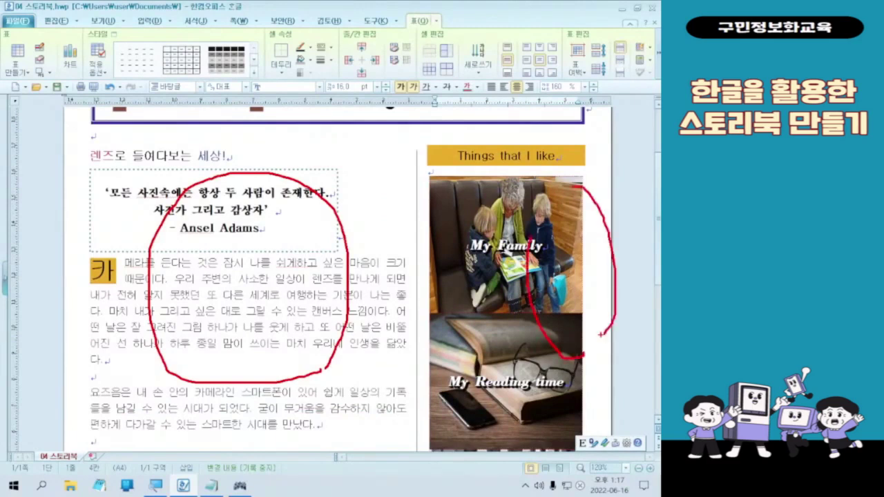
{"action": "key", "text": "b"}
{"action": "mouse_move", "coordinate": [378, 423]}
{"action": "left_mouse_down"}
{"action": "mouse_move", "coordinate": [375, 336]}
{"action": "mouse_move", "coordinate": [408, 148]}
{"action": "mouse_move", "coordinate": [392, 425]}
{"action": "mouse_move", "coordinate": [378, 423]}
{"action": "left_mouse_up"}
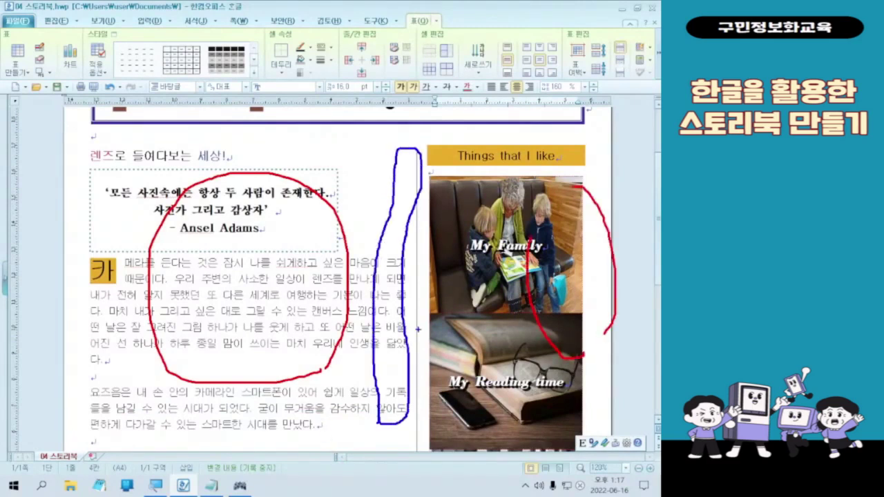
{"action": "left_click_drag", "start_coordinate": [436, 219], "coordinate": [352, 322]}
{"action": "left_click_drag", "start_coordinate": [360, 201], "coordinate": [442, 307]}
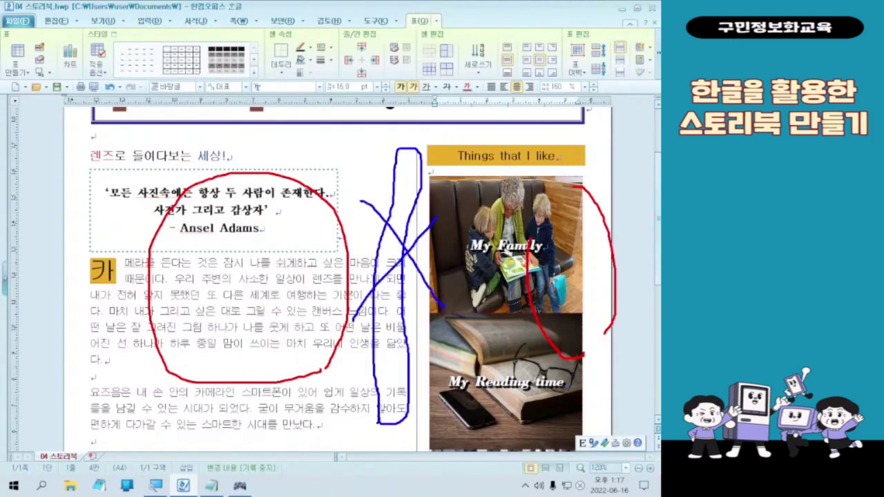
{"action": "key", "text": "Escape"}
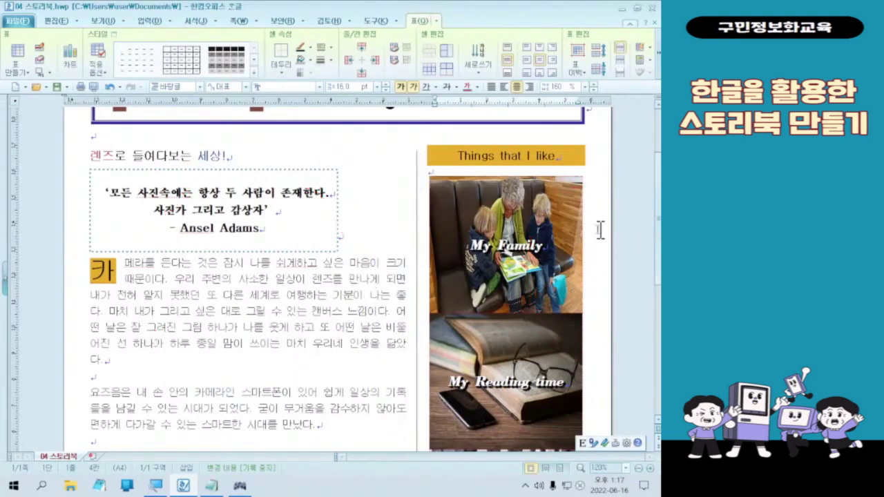
Step: Place the text cursor in the body of the page beside the photo table, outside its cells
{"action": "left_click", "coordinate": [598, 230]}
{"action": "left_click", "coordinate": [596, 231]}
{"action": "left_click", "coordinate": [596, 230]}
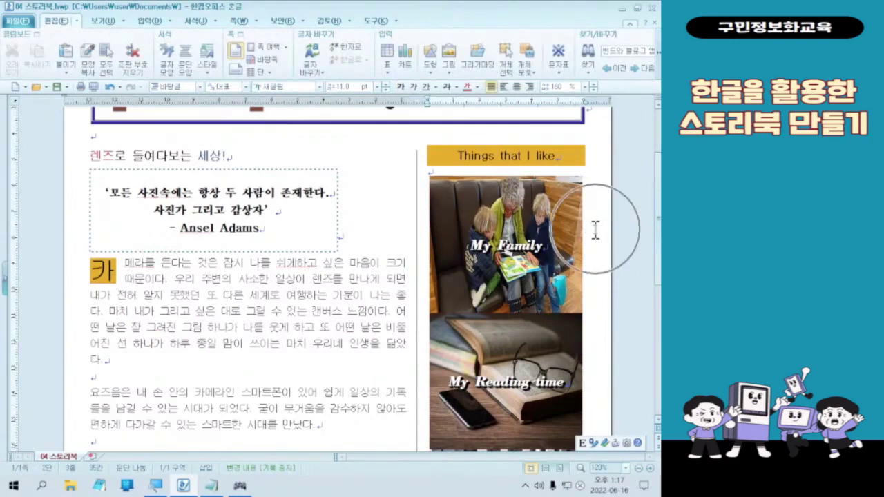
{"action": "left_click", "coordinate": [595, 230]}
{"action": "left_click", "coordinate": [596, 230]}
{"action": "left_click", "coordinate": [595, 230]}
{"action": "left_click", "coordinate": [595, 230]}
{"action": "left_click", "coordinate": [596, 230]}
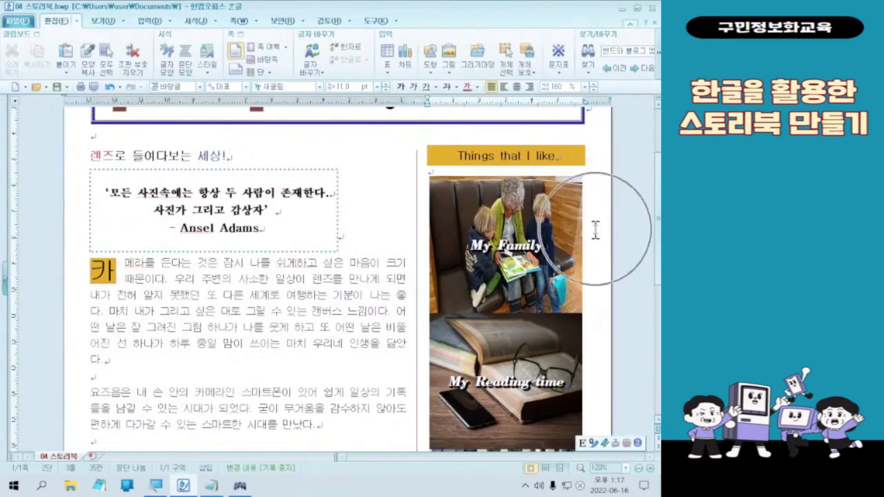
Step: Turn off the divider line (구분선 넣기) between the two text columns in the column settings (단 설정)
{"action": "left_click", "coordinate": [242, 22]}
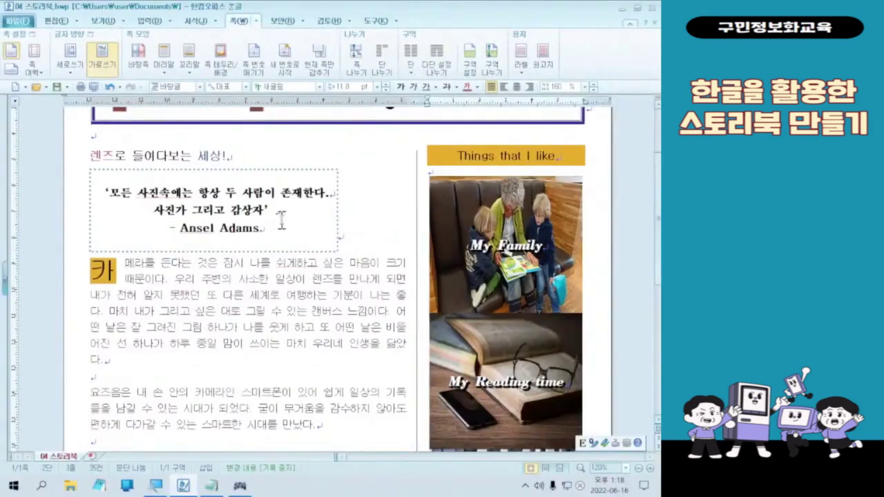
{"action": "key", "text": "alt+d"}
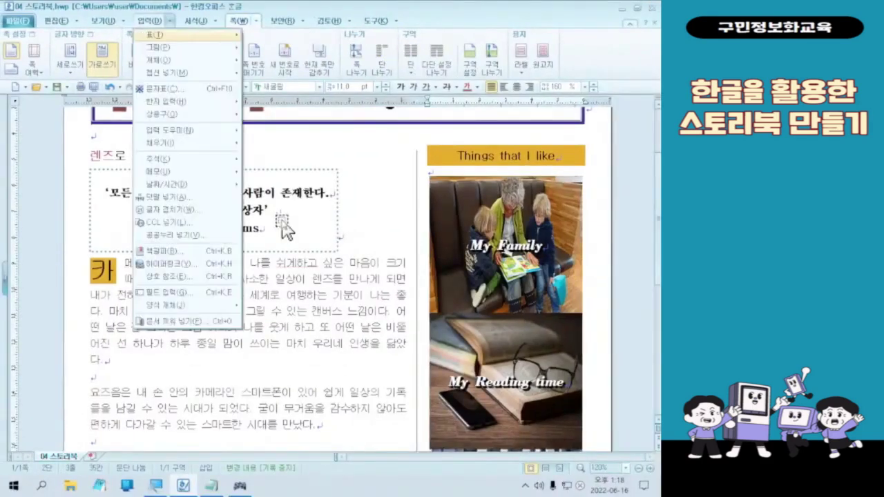
{"action": "left_click", "coordinate": [409, 56]}
{"action": "left_click", "coordinate": [409, 56]}
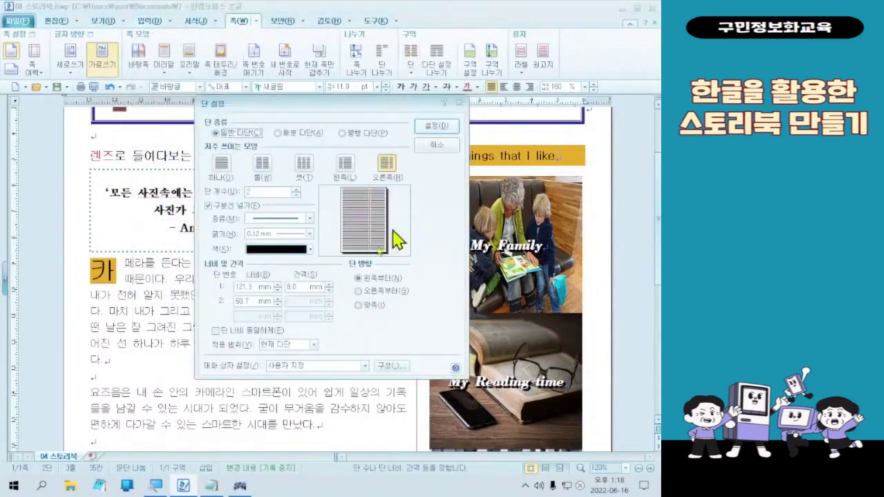
{"action": "left_click", "coordinate": [268, 206]}
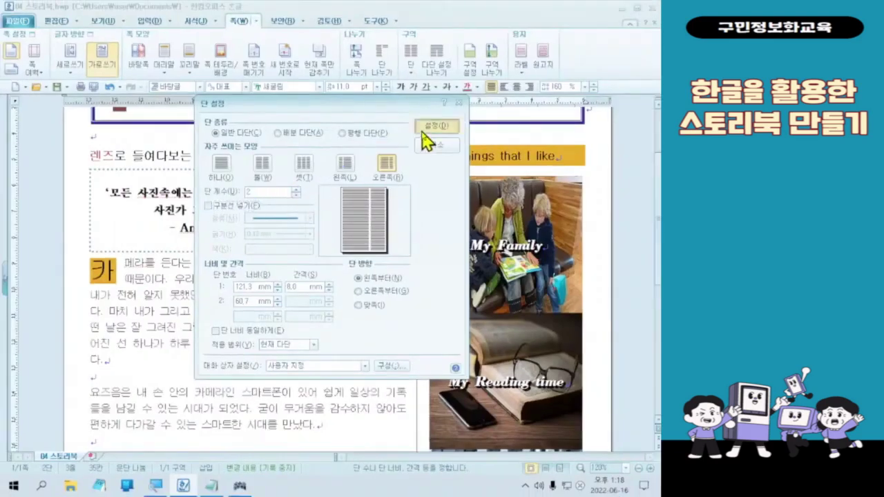
{"action": "left_click", "coordinate": [565, 62]}
{"action": "scroll", "coordinate": [584, 325], "scroll_direction": "down", "scroll_amount": 5}
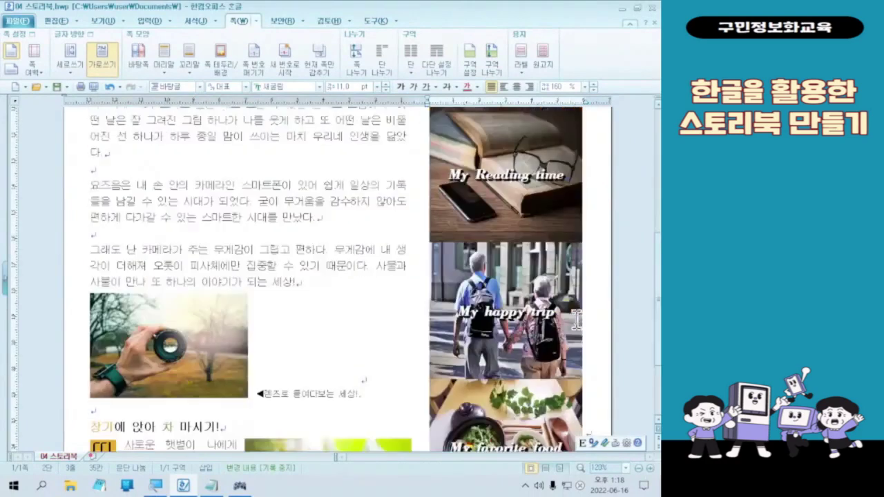
{"action": "scroll", "coordinate": [587, 338], "scroll_direction": "up", "scroll_amount": 8}
{"action": "scroll", "coordinate": [587, 337], "scroll_direction": "down", "scroll_amount": 12}
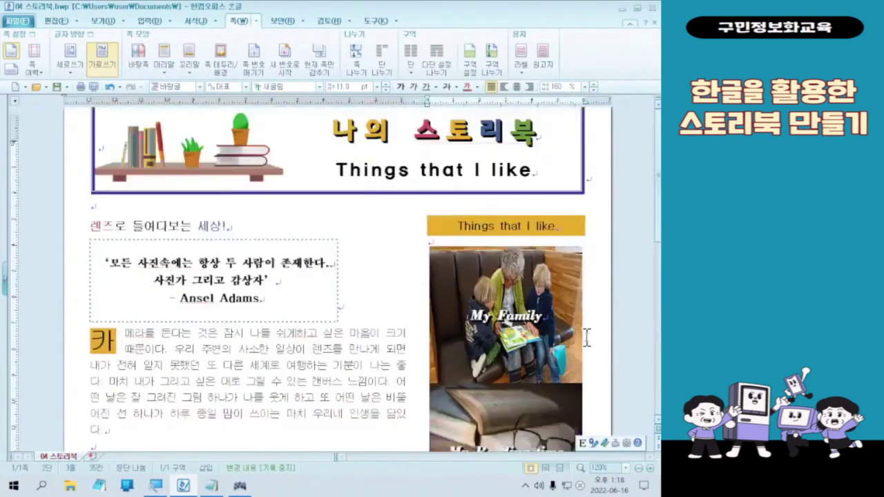
Step: Look over the finished storybook page from its title banner down to the last photos and text
{"action": "scroll", "coordinate": [591, 329], "scroll_direction": "up", "scroll_amount": 10}
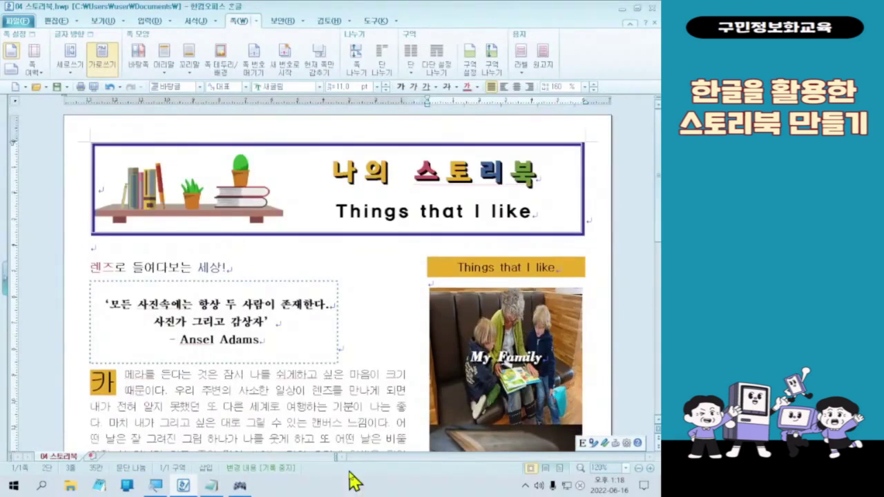
{"action": "scroll", "coordinate": [380, 386], "scroll_direction": "down", "scroll_amount": 10}
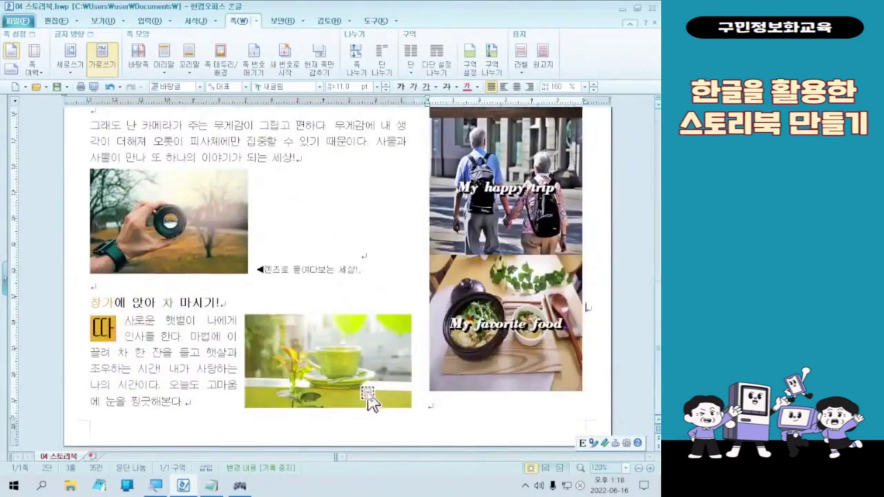
{"action": "scroll", "coordinate": [492, 366], "scroll_direction": "up", "scroll_amount": 10}
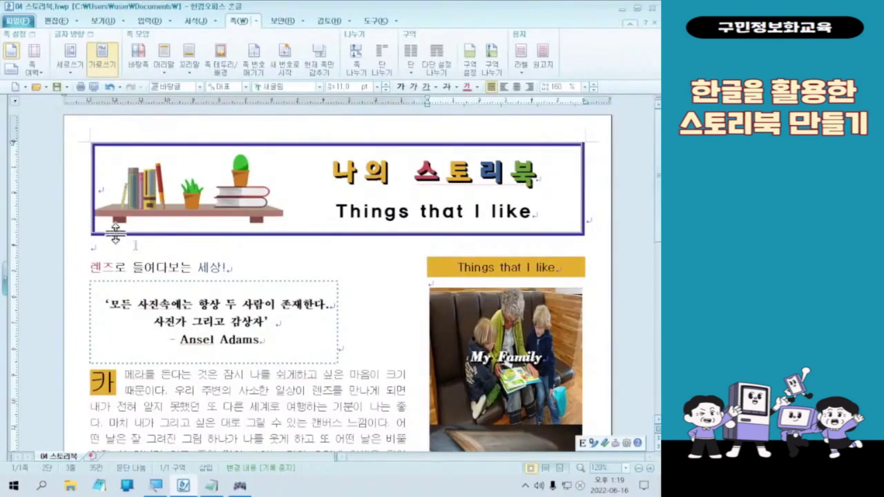
{"action": "scroll", "coordinate": [644, 275], "scroll_direction": "down", "scroll_amount": 10}
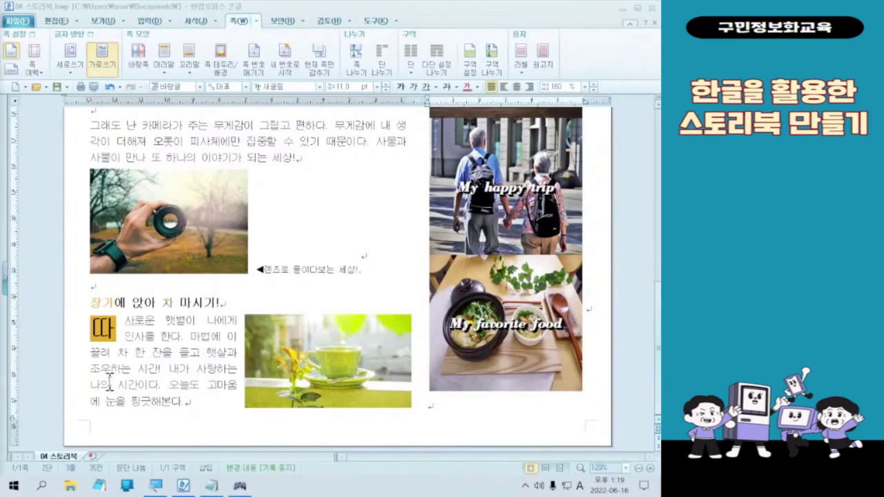
{"action": "key", "text": "Hangul"}
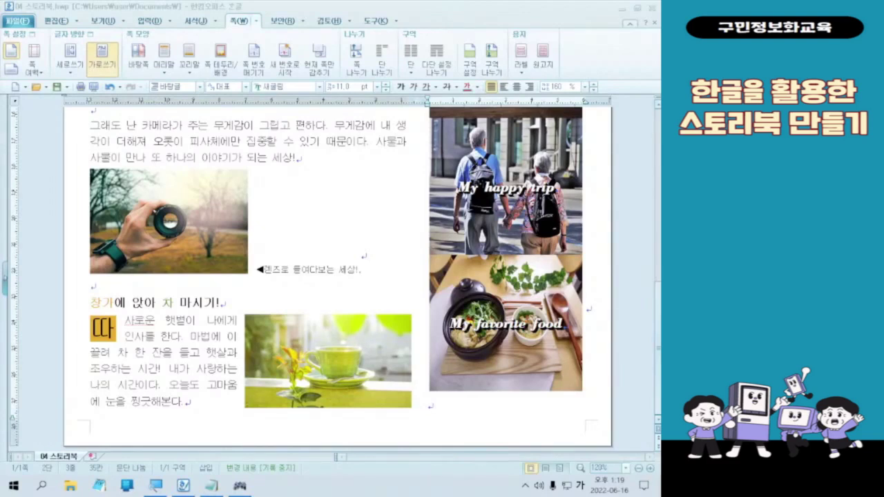
{"action": "key", "text": "Hangul"}
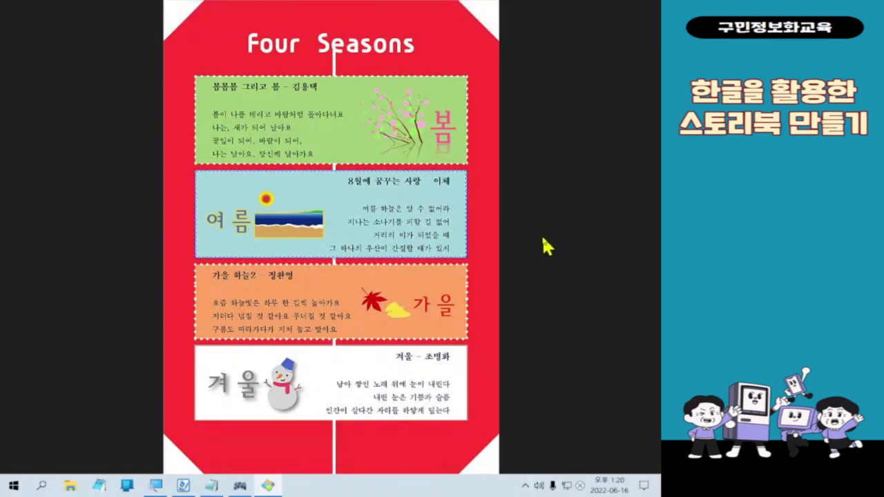
Step: Put away the Four Seasons sample image and create a new blank document in Hangul (한글)
{"action": "left_click", "coordinate": [614, 7]}
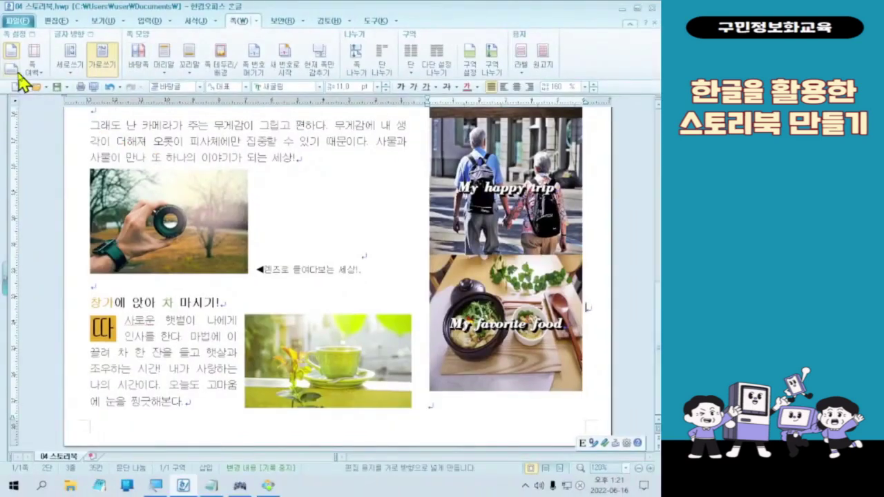
{"action": "left_click", "coordinate": [15, 88]}
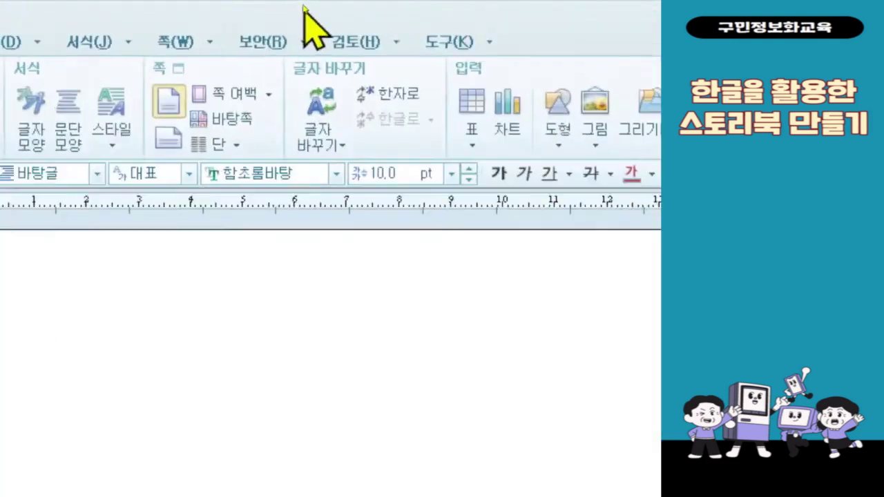
{"action": "left_click", "coordinate": [219, 29]}
{"action": "mouse_move", "coordinate": [256, 43]}
{"action": "mouse_move", "coordinate": [210, 43]}
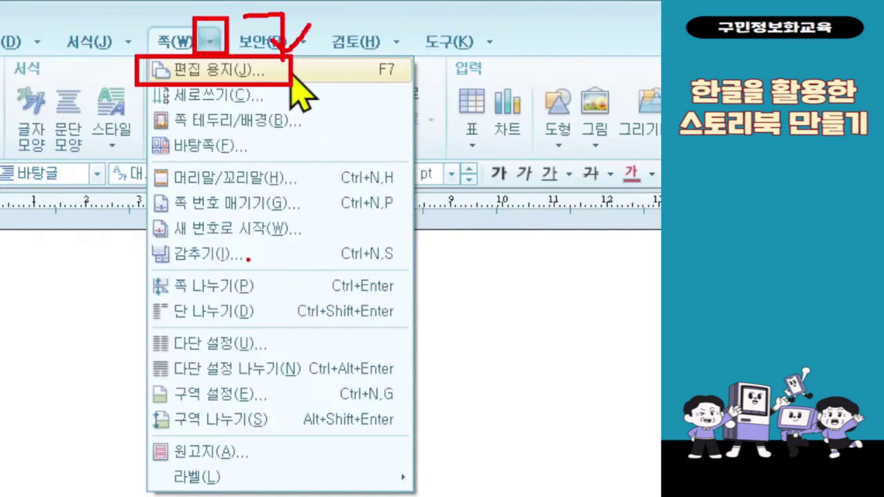
{"action": "key", "text": "Escape"}
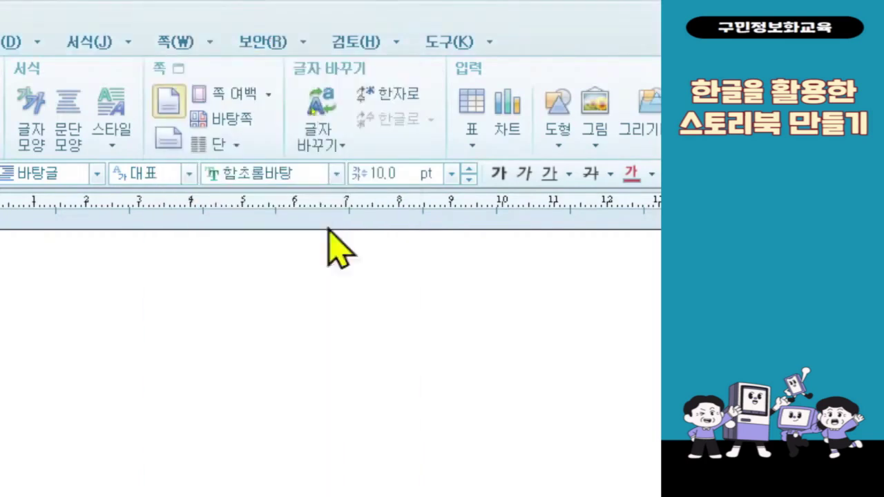
Step: In the page setup (편집 용지), set the top and bottom margins to 15 mm and the left and right margins to 20 mm
{"action": "left_click", "coordinate": [211, 40]}
{"action": "mouse_move", "coordinate": [214, 46]}
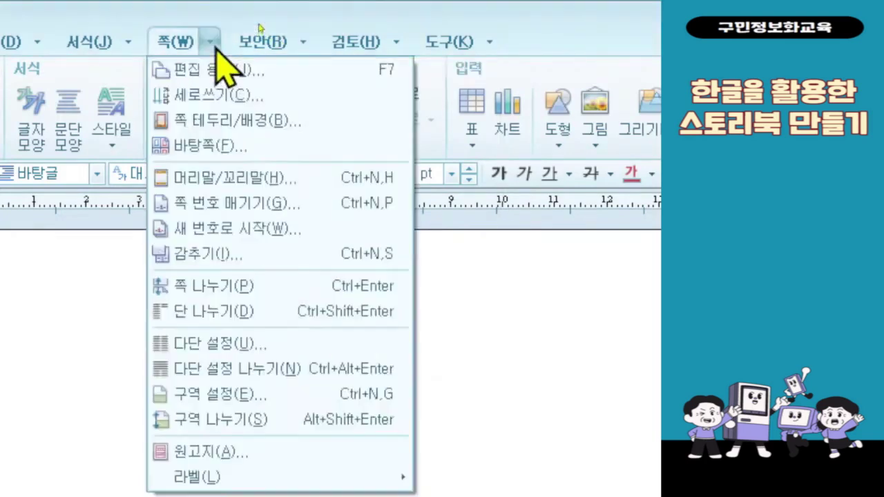
{"action": "left_click", "coordinate": [223, 65]}
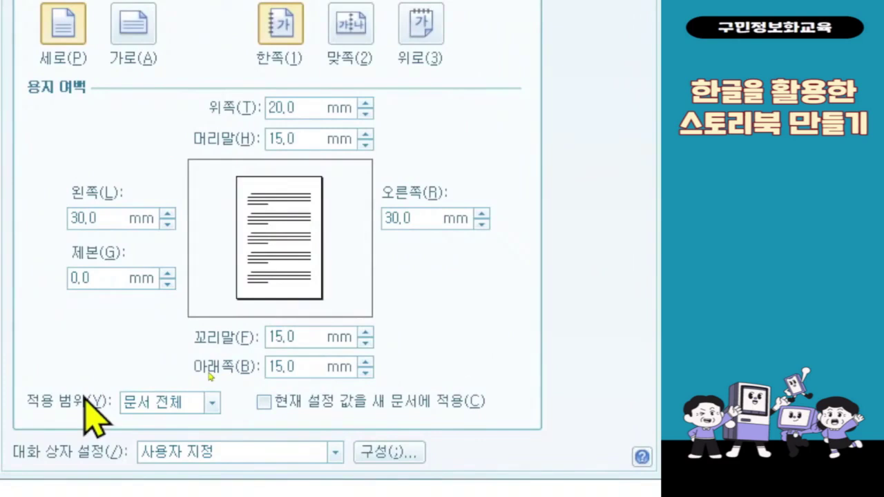
{"action": "left_click", "coordinate": [309, 110]}
{"action": "double_click", "coordinate": [309, 111]}
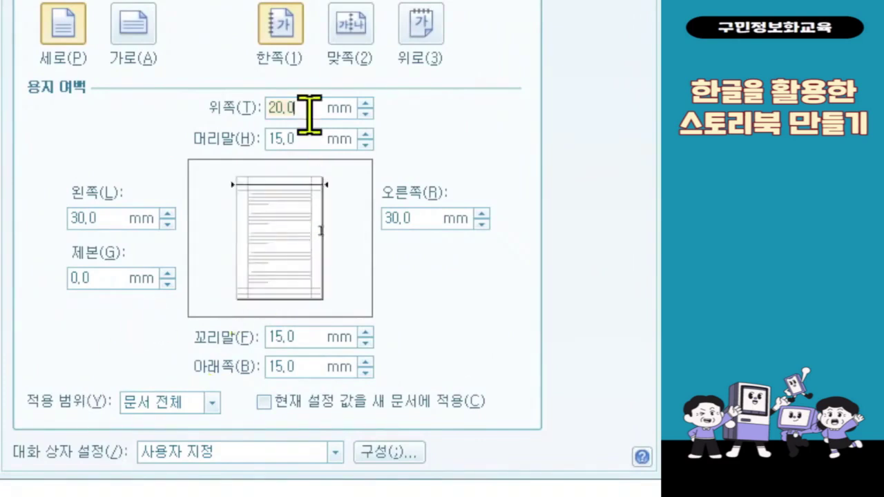
{"action": "type", "text": "15"}
{"action": "key", "text": "Tab"}
{"action": "type", "text": "15"}
{"action": "key", "text": "Tab"}
{"action": "type", "text": "20"}
{"action": "key", "text": "Tab"}
{"action": "type", "text": "20"}
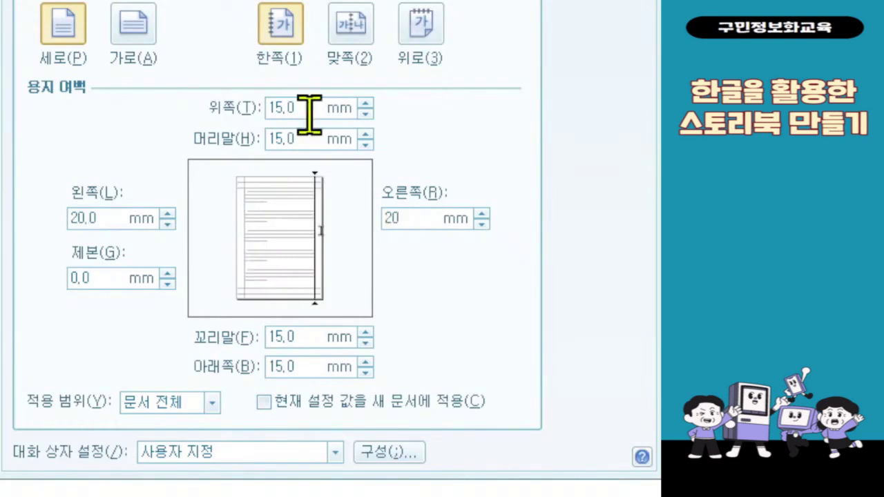
Step: Set the header (머리말) and footer (꼬리말) margins to 0 mm and apply the page setup to the whole document
{"action": "key", "text": "Tab"}
{"action": "type", "text": "0"}
{"action": "key", "text": "Tab"}
{"action": "type", "text": "0"}
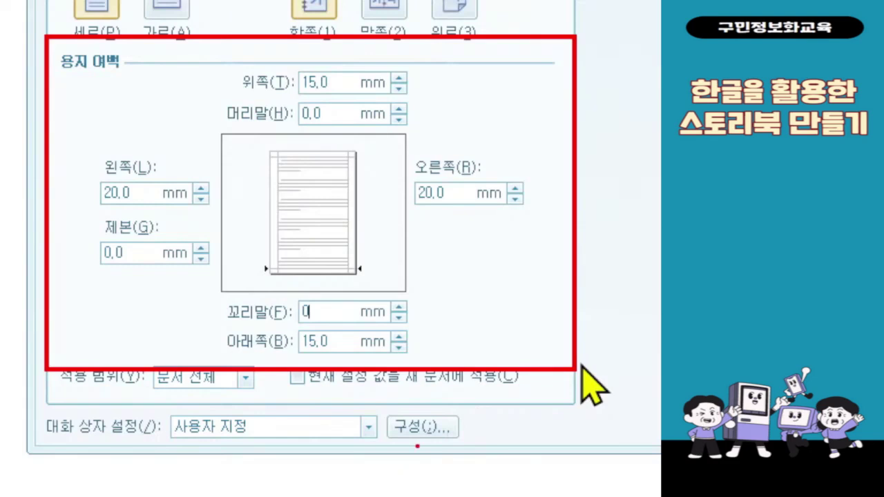
{"action": "type", "text": ".0"}
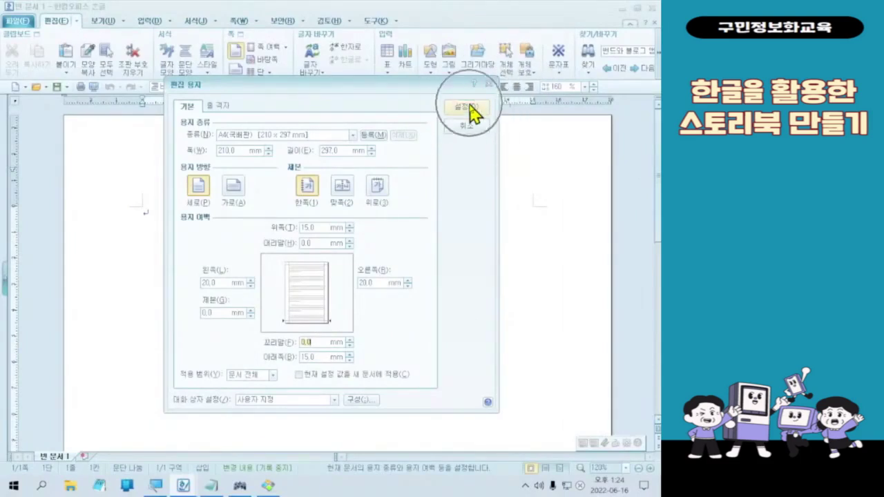
{"action": "left_click", "coordinate": [467, 107]}
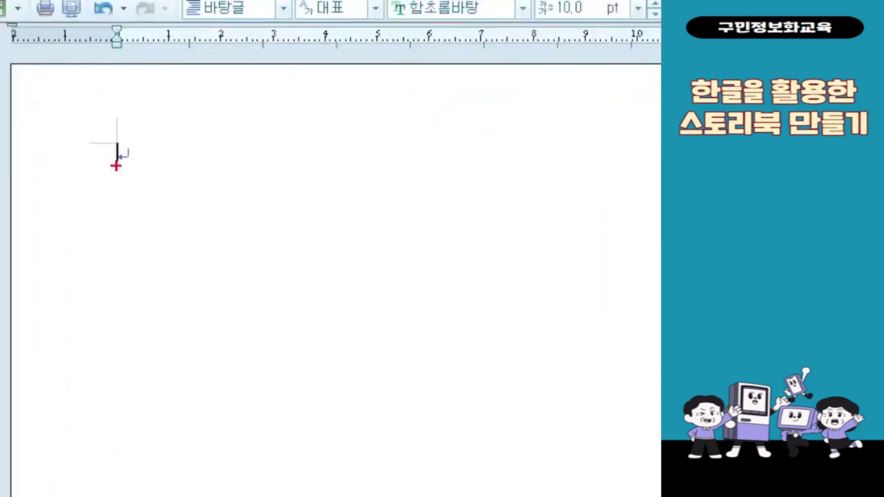
Step: Bring up the view options and check the display setting for paragraph marks (문단 부호)
{"action": "mouse_move", "coordinate": [85, 109]}
{"action": "left_mouse_down"}
{"action": "mouse_move", "coordinate": [105, 111]}
{"action": "mouse_move", "coordinate": [172, 170]}
{"action": "left_mouse_up"}
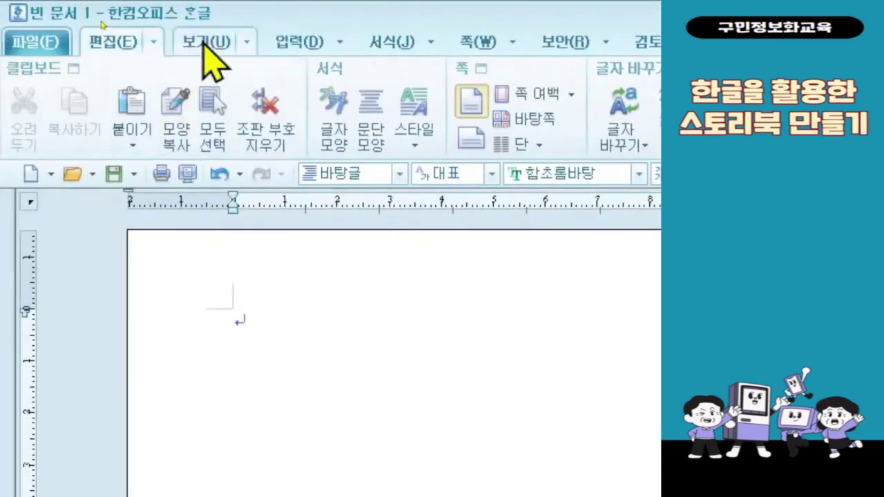
{"action": "left_click", "coordinate": [102, 21]}
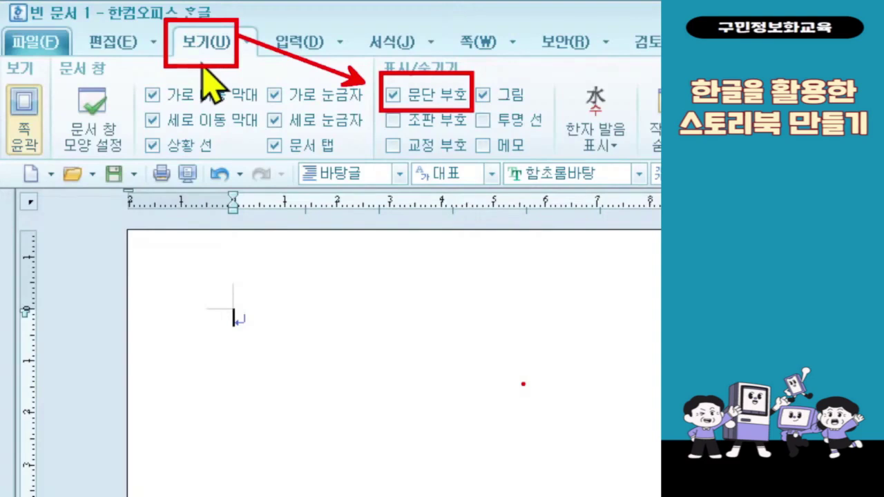
{"action": "mouse_move", "coordinate": [236, 350]}
{"action": "left_mouse_down"}
{"action": "mouse_move", "coordinate": [230, 304]}
{"action": "mouse_move", "coordinate": [260, 331]}
{"action": "mouse_move", "coordinate": [236, 351]}
{"action": "left_mouse_up"}
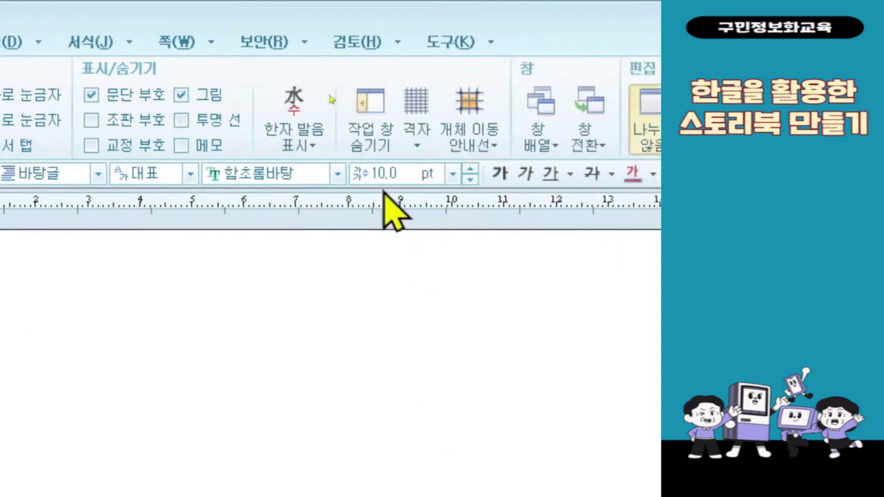
Step: Set the font of the blank document to HY견명조 and the text size to 13 pt
{"action": "left_click", "coordinate": [337, 175]}
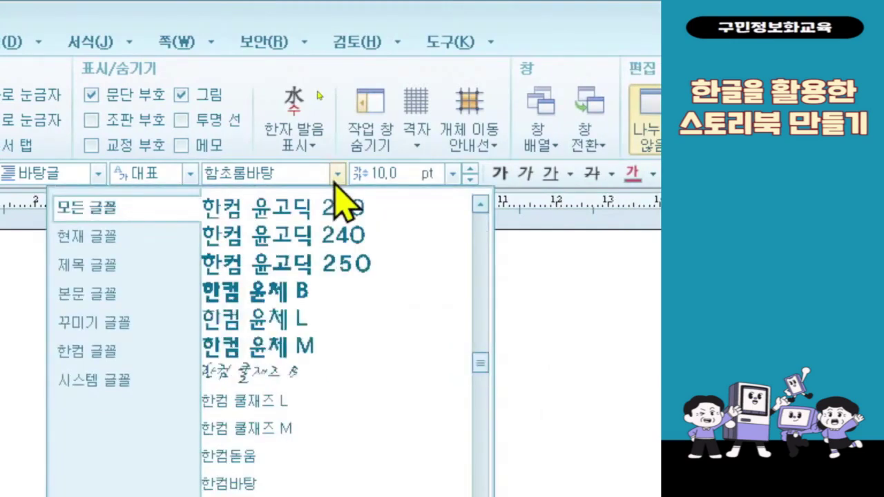
{"action": "scroll", "coordinate": [296, 361], "scroll_direction": "down", "scroll_amount": 10}
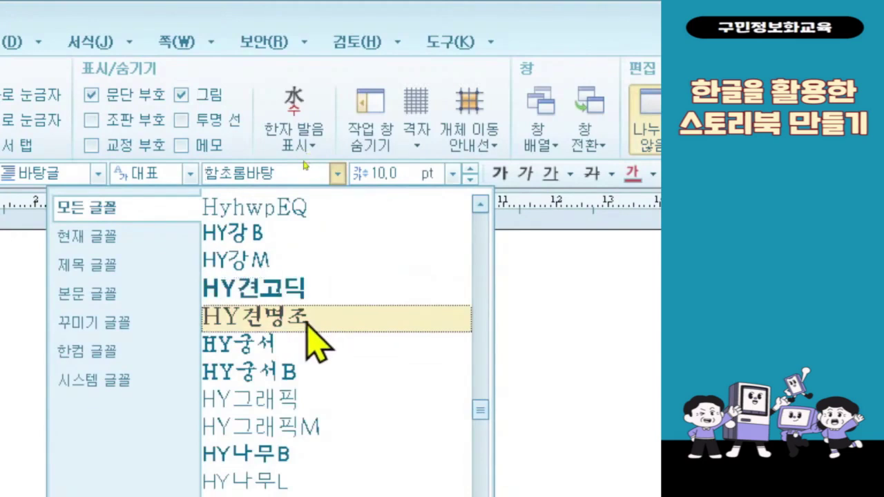
{"action": "left_click", "coordinate": [308, 318]}
{"action": "left_click", "coordinate": [453, 175]}
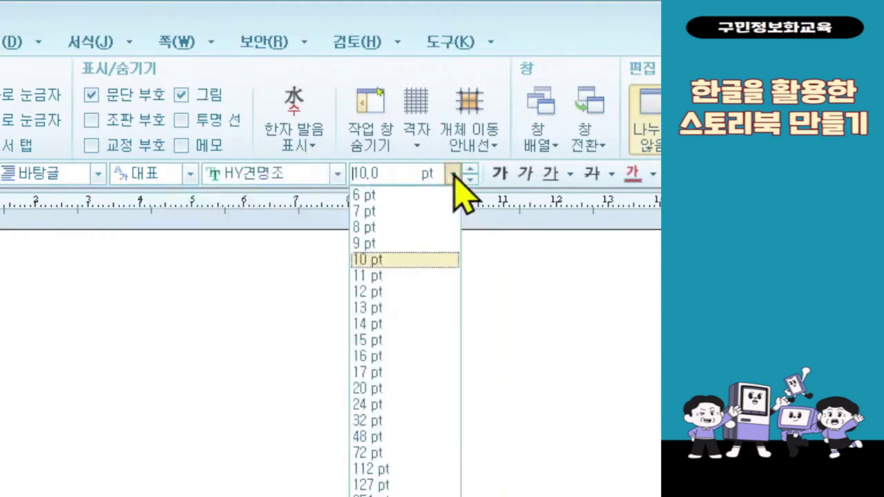
{"action": "left_click", "coordinate": [435, 340]}
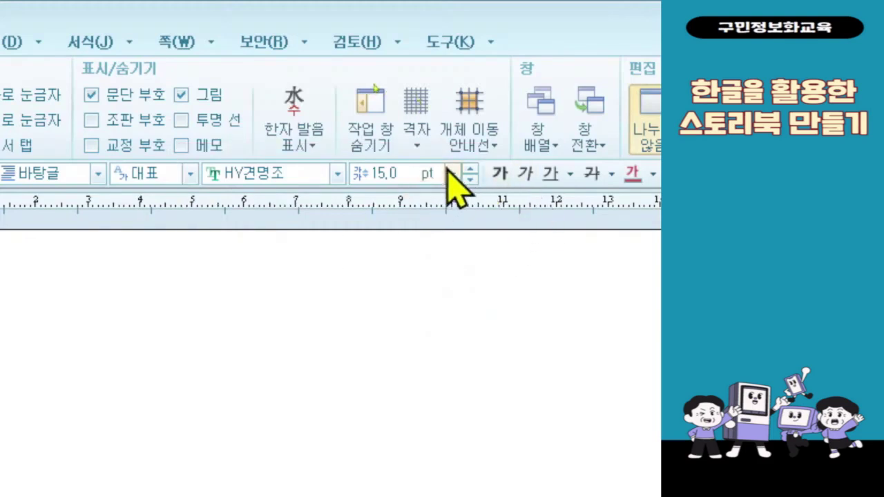
{"action": "left_click", "coordinate": [453, 173]}
{"action": "left_click", "coordinate": [431, 308]}
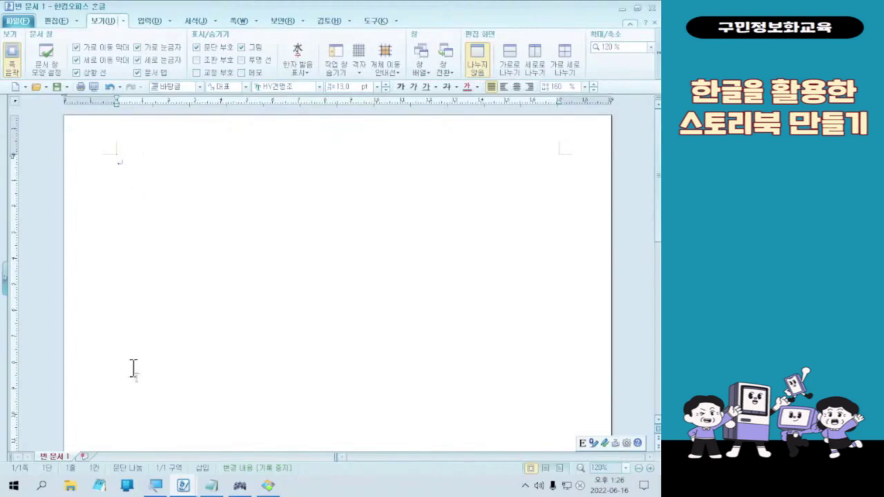
{"action": "left_click", "coordinate": [239, 486]}
{"action": "key", "text": "Return"}
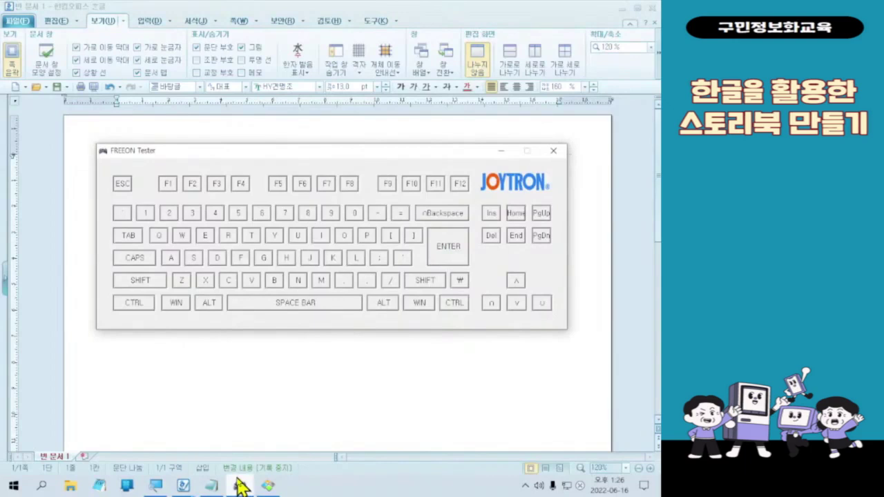
{"action": "left_click", "coordinate": [346, 10]}
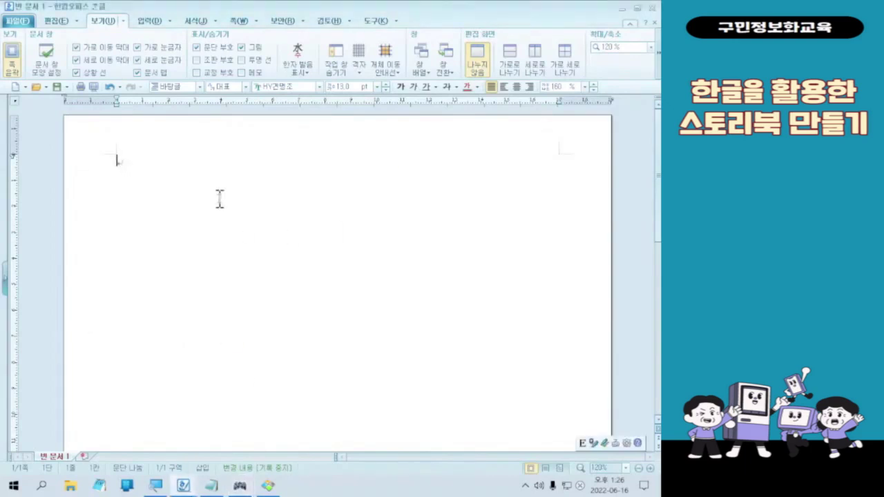
Step: Insert five line breaks at the start of the blank document to make empty lines
{"action": "key", "text": "Return"}
{"action": "key", "text": "Return"}
{"action": "key", "text": "Return"}
{"action": "key", "text": "Return"}
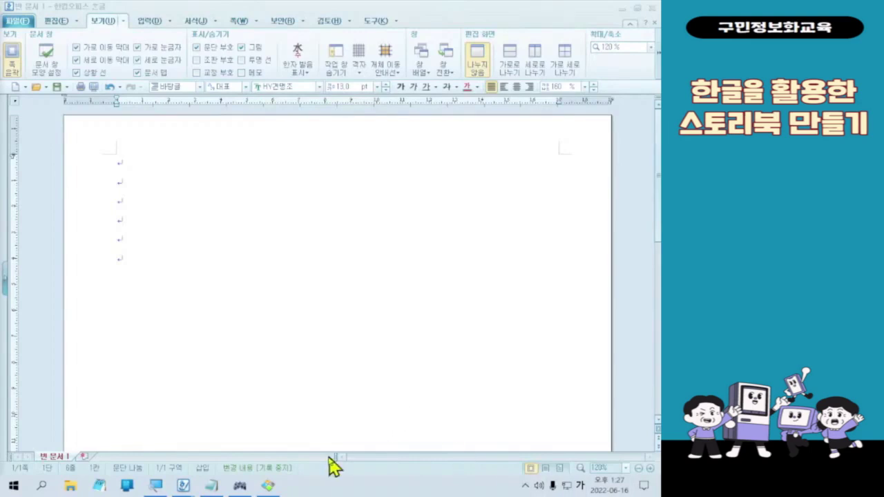
Step: Switch to the Four Seasons sample image and examine the layout of its spring (봄) and summer (여름) poem boxes
{"action": "left_click", "coordinate": [268, 485]}
{"action": "key", "text": "ctrl+2"}
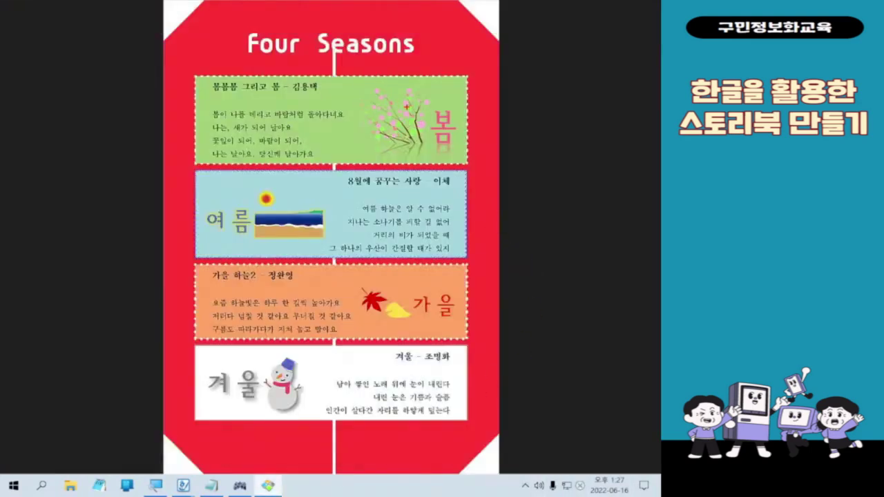
{"action": "left_click_drag", "start_coordinate": [192, 72], "coordinate": [470, 159]}
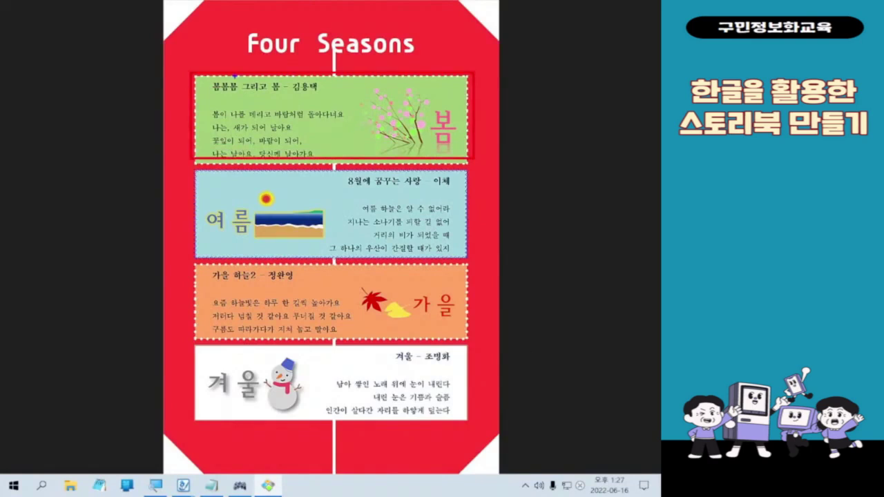
{"action": "key", "text": "b"}
{"action": "mouse_move", "coordinate": [196, 72]}
{"action": "left_mouse_down"}
{"action": "mouse_move", "coordinate": [255, 101]}
{"action": "mouse_move", "coordinate": [449, 161]}
{"action": "mouse_move", "coordinate": [472, 160]}
{"action": "left_mouse_up"}
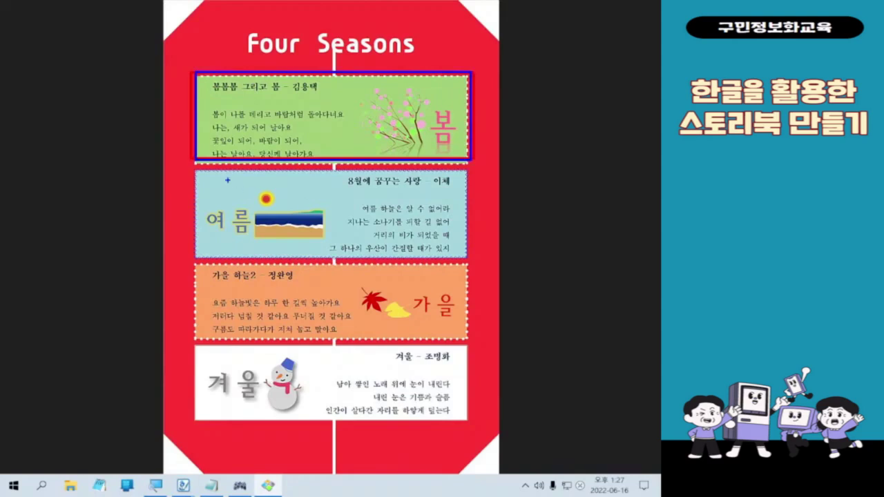
{"action": "mouse_move", "coordinate": [200, 172]}
{"action": "left_mouse_down"}
{"action": "mouse_move", "coordinate": [429, 224]}
{"action": "mouse_move", "coordinate": [470, 258]}
{"action": "left_mouse_up"}
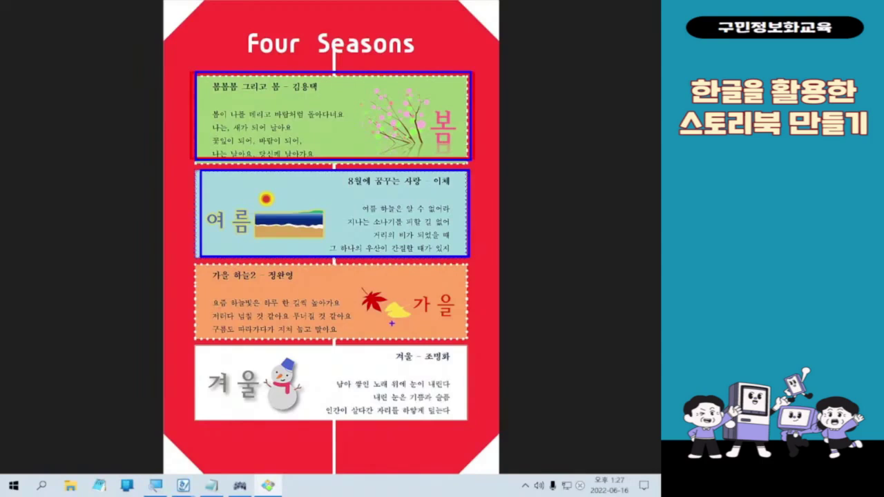
{"action": "key", "text": "Escape"}
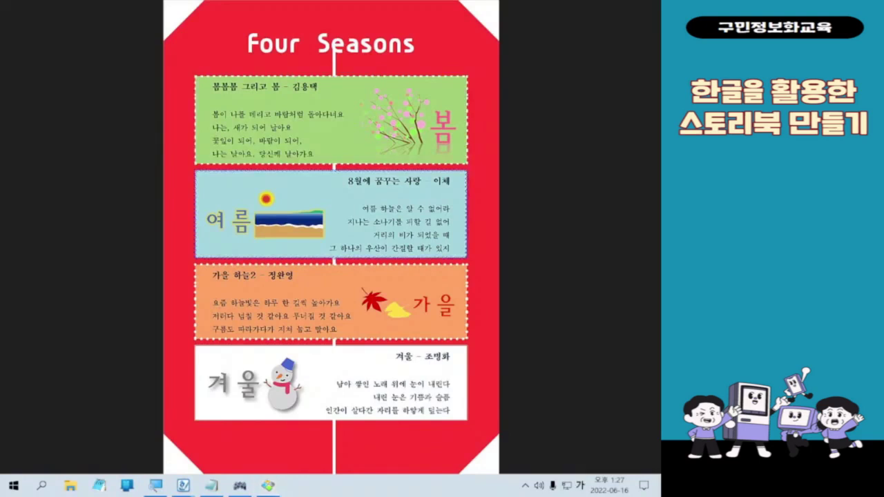
{"action": "key", "text": "Hangul"}
{"action": "key", "text": "Hangul"}
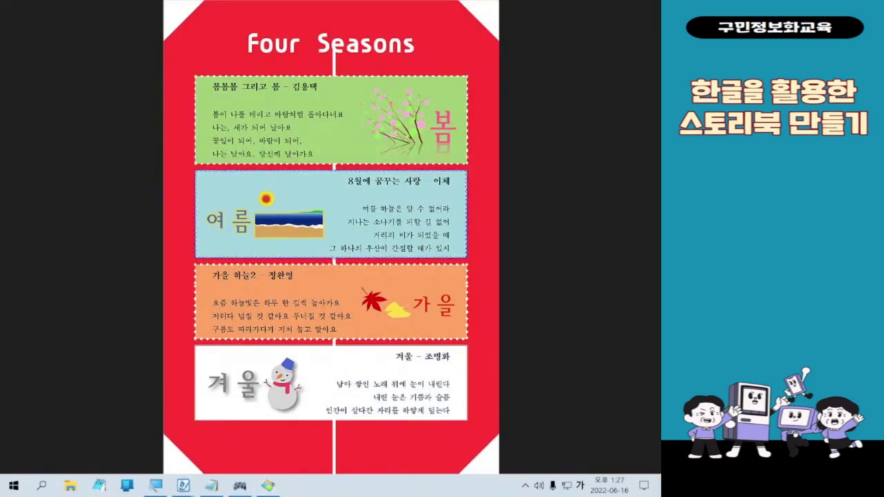
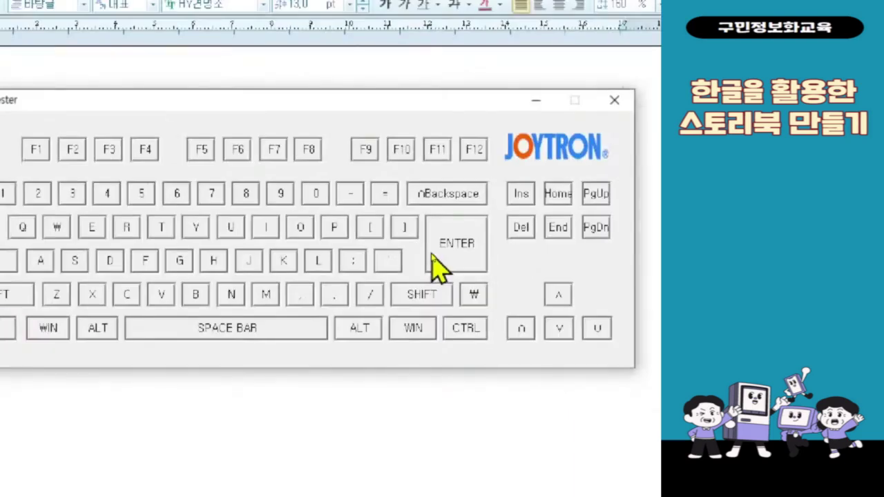
{"action": "key", "text": "shift"}
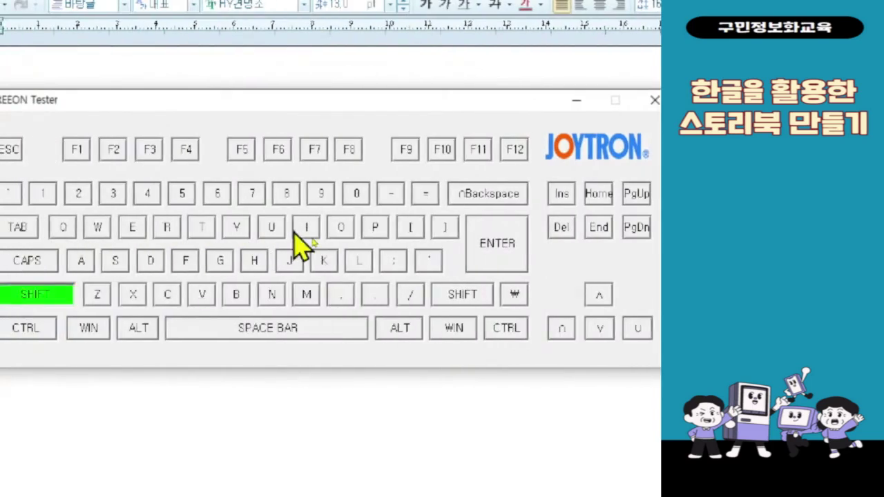
{"action": "key", "text": "Return"}
{"action": "key", "text": "Return"}
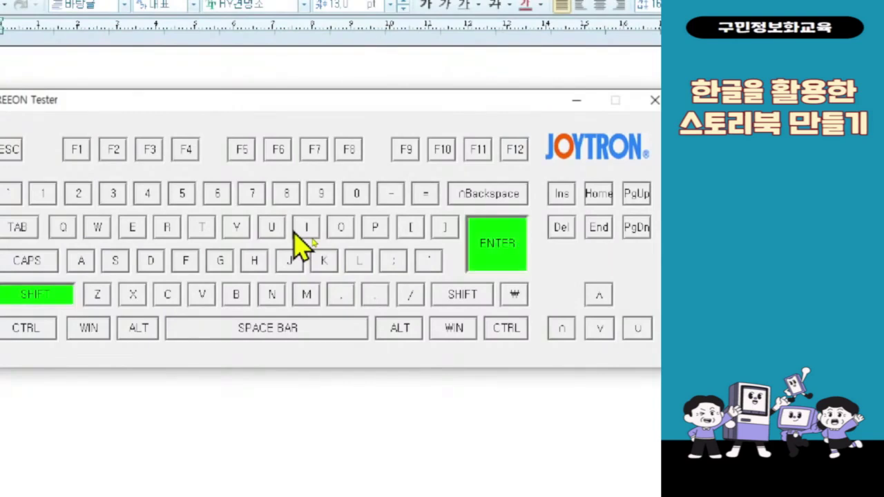
{"action": "key", "text": "shift"}
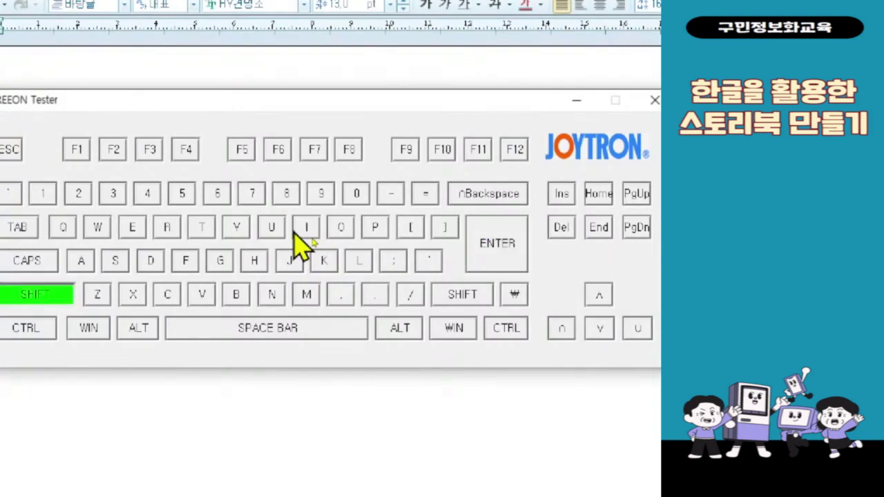
{"action": "key", "text": "Return"}
{"action": "key", "text": "Return"}
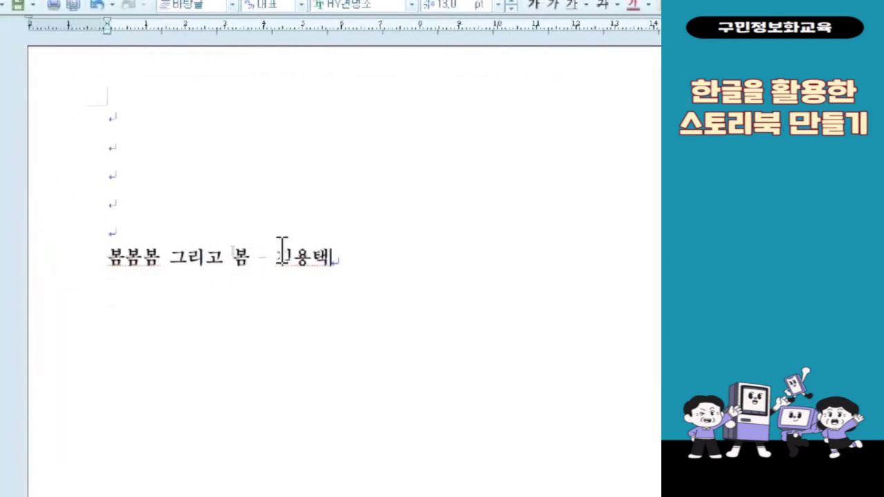
Step: Add two line breaks within the same paragraph after the spring poem title 봄봄봄 그리고 봄
{"action": "key", "text": "Return"}
{"action": "key", "text": "Return"}
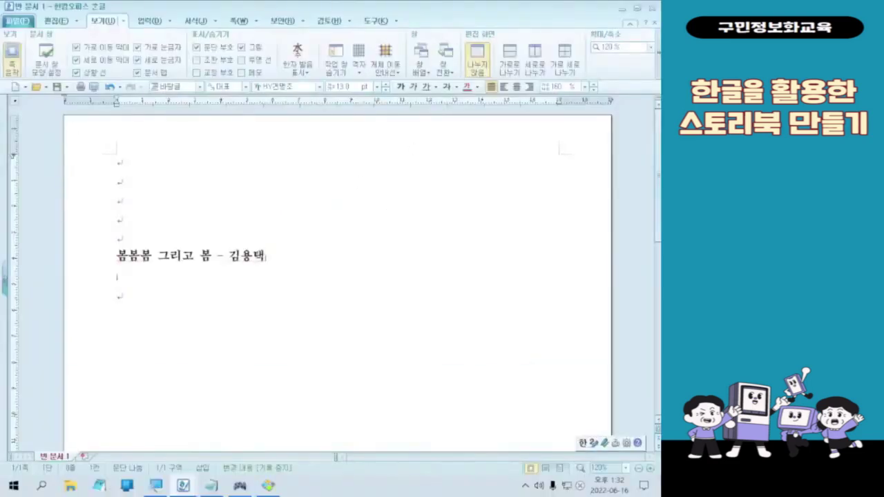
{"action": "key", "text": "ctrl"}
{"action": "key", "text": "ctrl"}
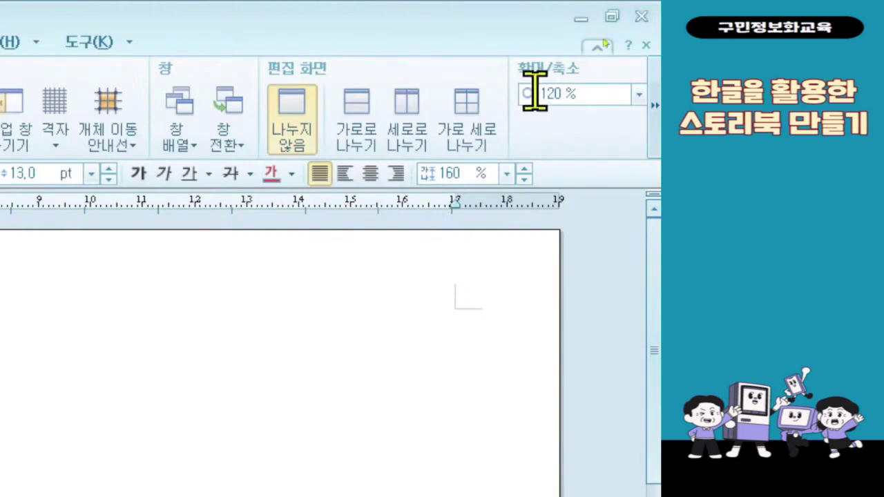
Step: Minimize the open windows to reach the desktop and open the 5회차 folder inside the 예제파일 folder
{"action": "left_click", "coordinate": [581, 20]}
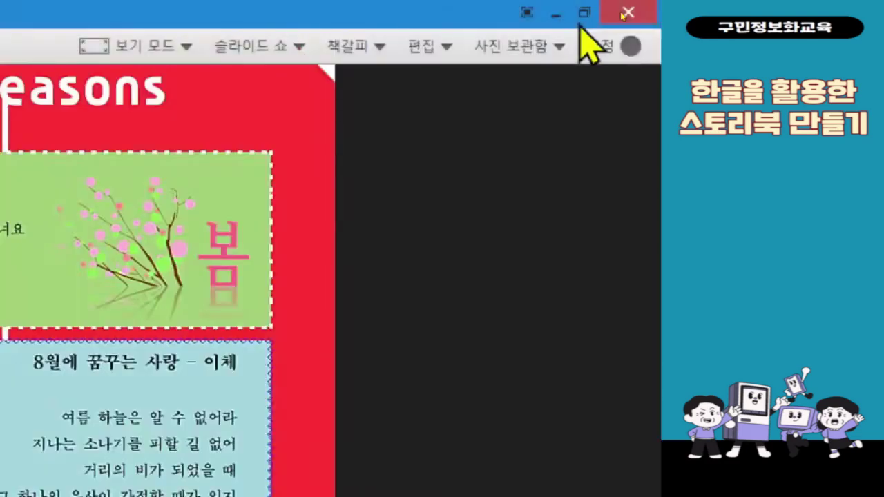
{"action": "left_click", "coordinate": [564, 16]}
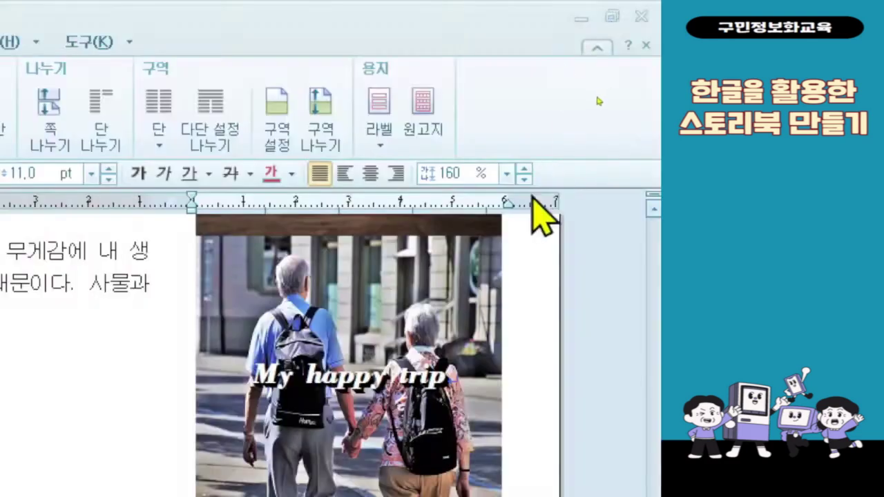
{"action": "left_click", "coordinate": [582, 20]}
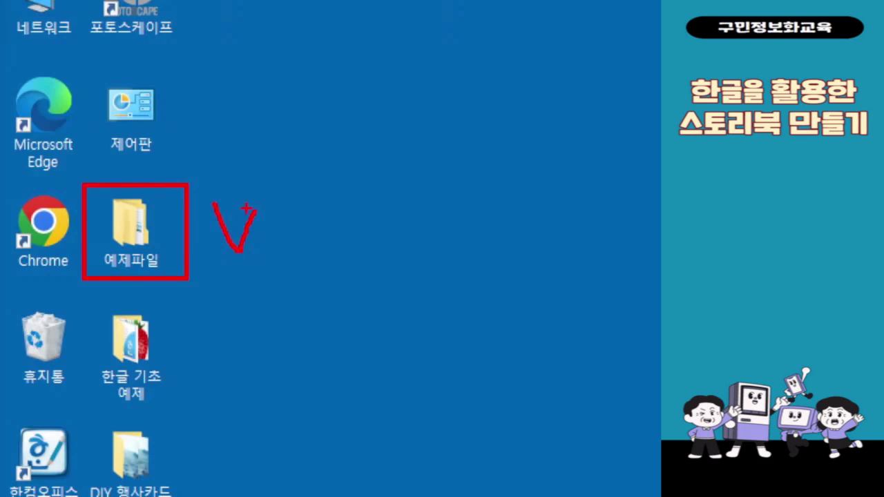
{"action": "double_click", "coordinate": [149, 232]}
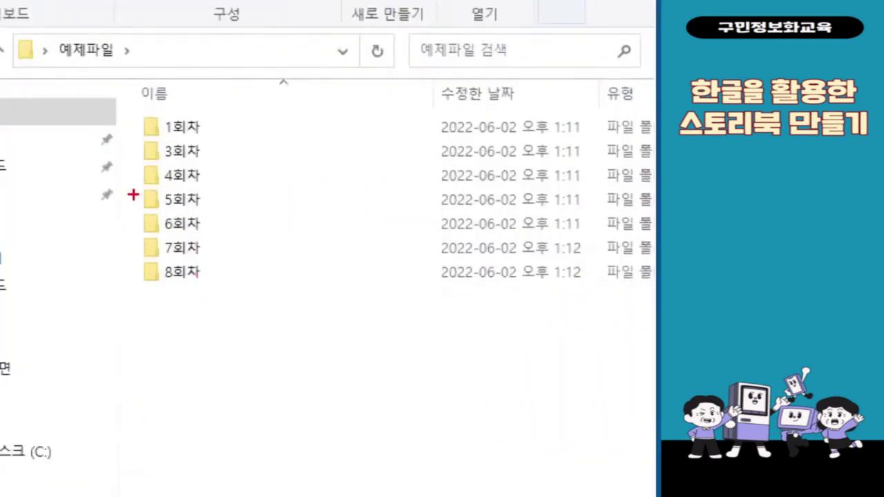
{"action": "mouse_move", "coordinate": [133, 189]}
{"action": "left_mouse_down"}
{"action": "mouse_move", "coordinate": [229, 193]}
{"action": "mouse_move", "coordinate": [241, 217]}
{"action": "mouse_move", "coordinate": [284, 194]}
{"action": "left_mouse_up"}
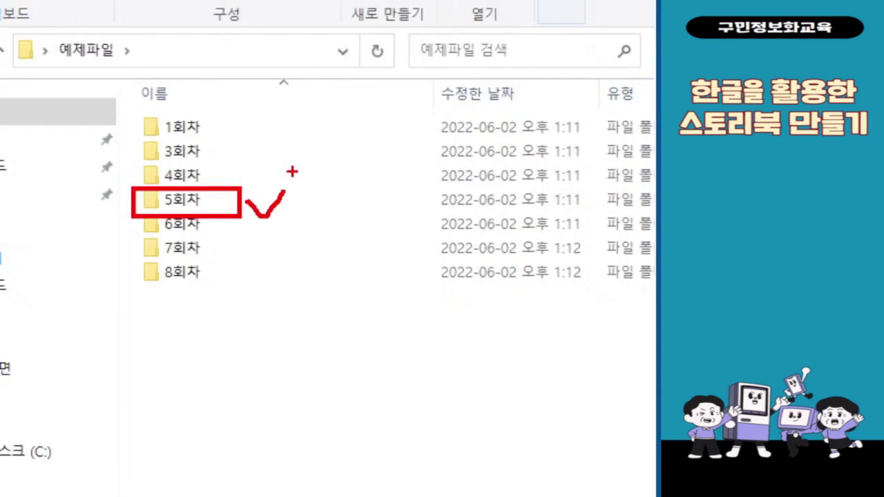
{"action": "key", "text": "Escape"}
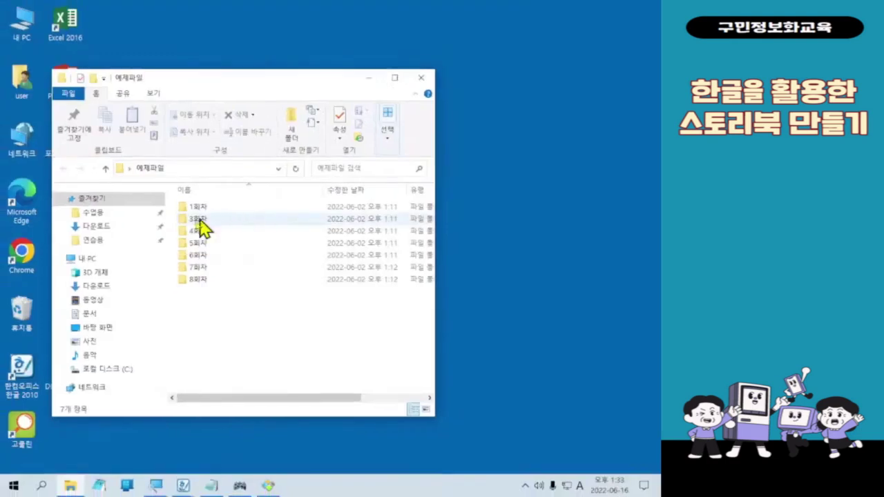
{"action": "double_click", "coordinate": [198, 243]}
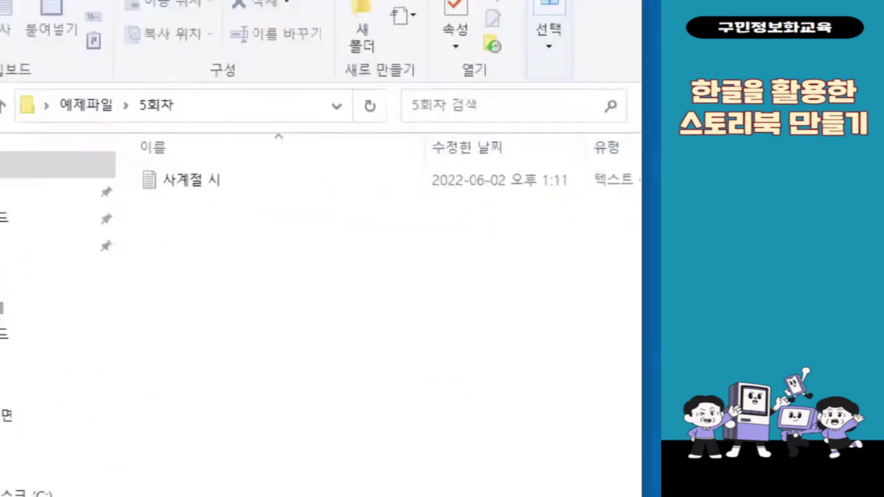
Step: Open the 사계절 시 text file in Notepad and enlarge and reposition its window so the poems are readable
{"action": "key", "text": "ctrl+2"}
{"action": "left_click_drag", "start_coordinate": [120, 159], "coordinate": [261, 219]}
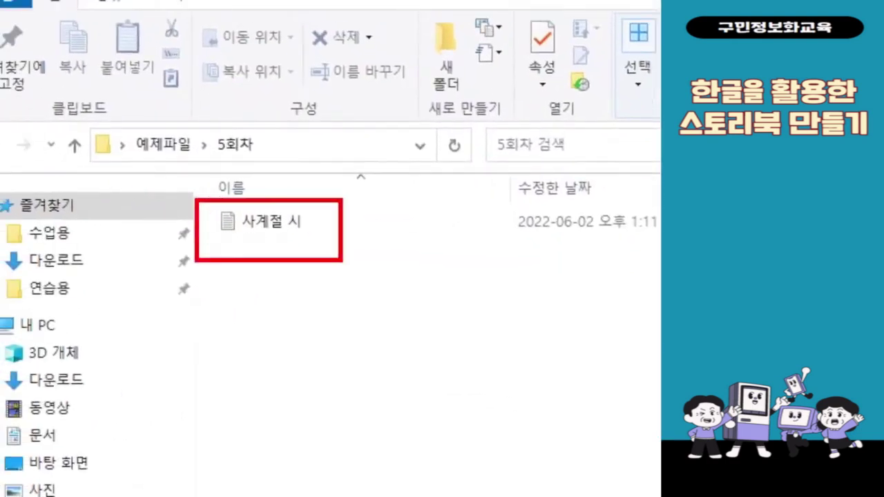
{"action": "mouse_move", "coordinate": [359, 204]}
{"action": "left_mouse_down"}
{"action": "mouse_move", "coordinate": [368, 228]}
{"action": "mouse_move", "coordinate": [397, 200]}
{"action": "left_mouse_up"}
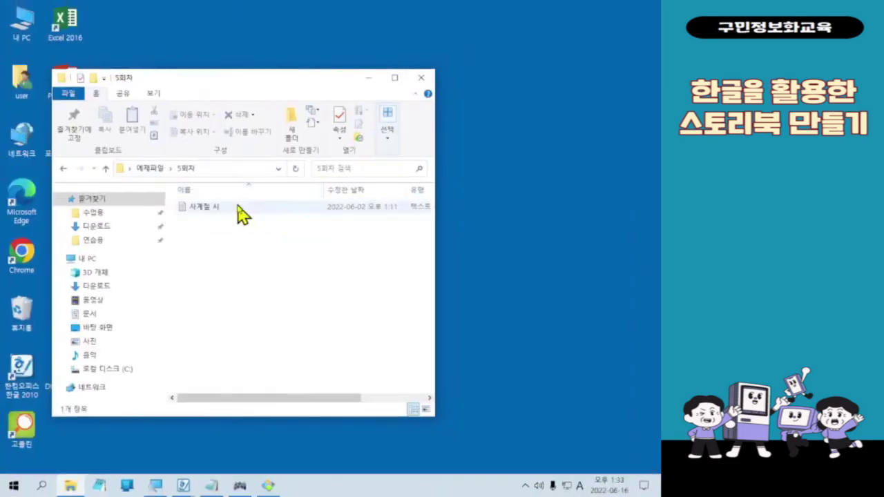
{"action": "double_click", "coordinate": [341, 223]}
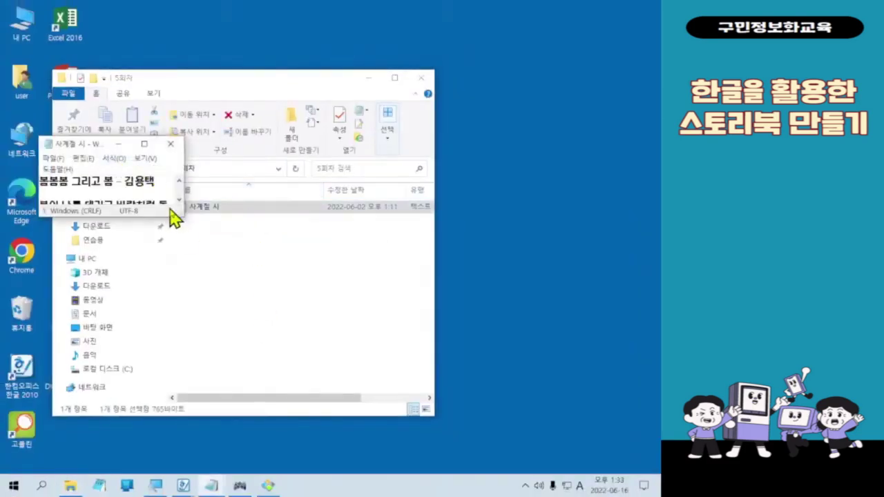
{"action": "left_click_drag", "start_coordinate": [181, 220], "coordinate": [418, 387]}
{"action": "left_click_drag", "start_coordinate": [258, 147], "coordinate": [281, 100]}
{"action": "left_click_drag", "start_coordinate": [439, 334], "coordinate": [371, 385]}
{"action": "mouse_move", "coordinate": [363, 339]}
{"action": "left_mouse_down"}
{"action": "mouse_move", "coordinate": [398, 436]}
{"action": "mouse_move", "coordinate": [389, 334]}
{"action": "mouse_move", "coordinate": [365, 365]}
{"action": "mouse_move", "coordinate": [369, 330]}
{"action": "left_mouse_up"}
Step: Copy the four spring poem lines, from 봄이 나를 데리고 through 당신께 날아가요, in the 사계절 시 text file
{"action": "left_click", "coordinate": [188, 178]}
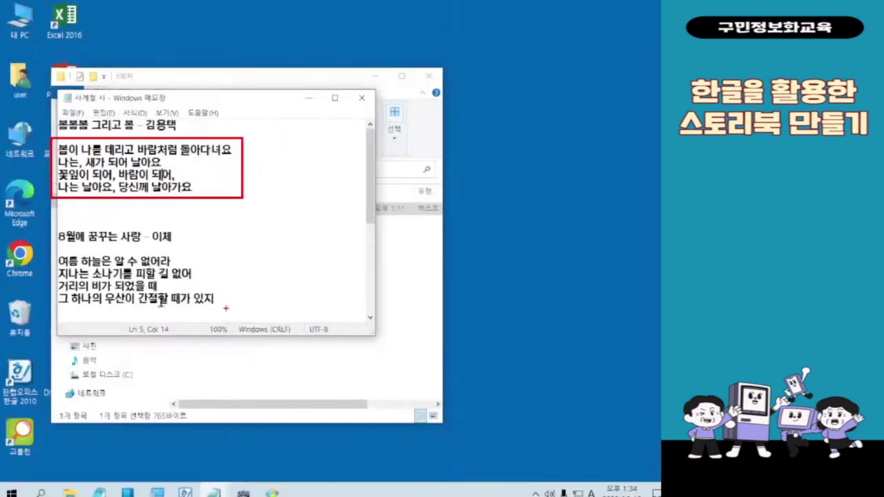
{"action": "left_click_drag", "start_coordinate": [30, 170], "coordinate": [182, 217]}
{"action": "left_click_drag", "start_coordinate": [136, 173], "coordinate": [211, 183]}
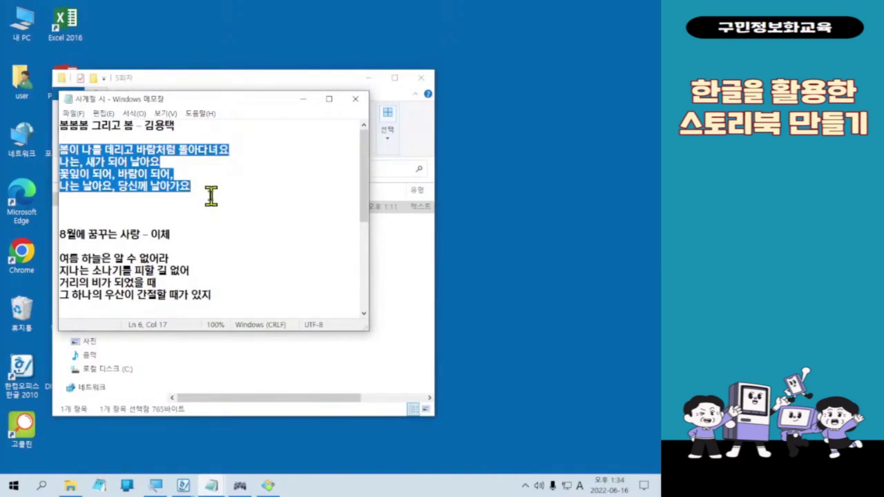
{"action": "right_click", "coordinate": [144, 179]}
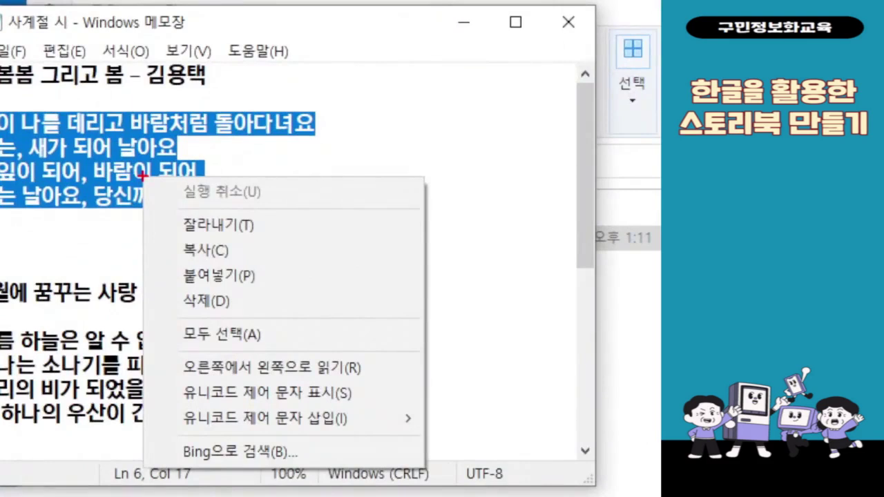
{"action": "left_click_drag", "start_coordinate": [157, 237], "coordinate": [272, 264]}
{"action": "mouse_move", "coordinate": [289, 220]}
{"action": "left_mouse_down"}
{"action": "mouse_move", "coordinate": [302, 231]}
{"action": "mouse_move", "coordinate": [342, 181]}
{"action": "left_mouse_up"}
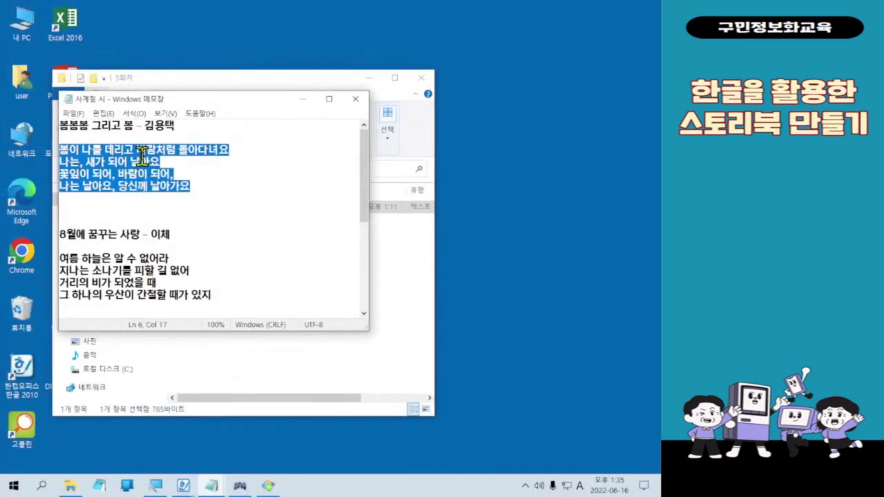
{"action": "right_click", "coordinate": [143, 179]}
{"action": "left_click", "coordinate": [180, 194]}
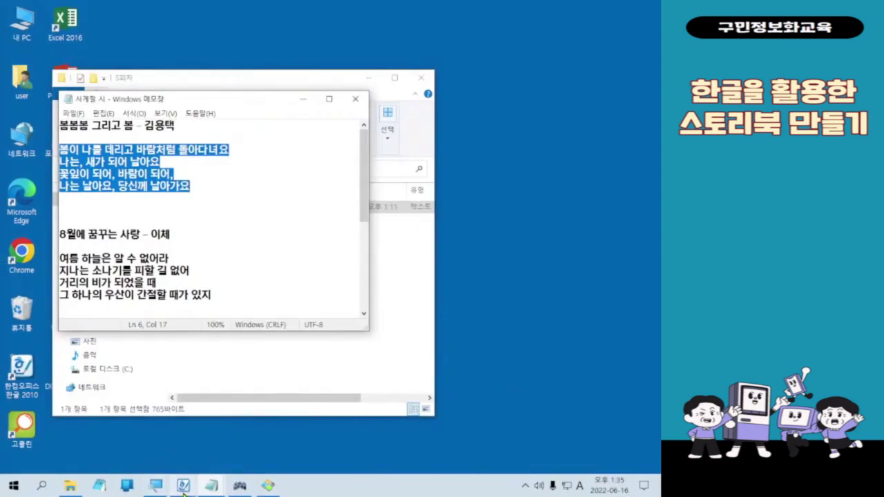
Step: Switch to the blank Hangul document and paste the copied spring poem lines at the empty line below the title
{"action": "mouse_move", "coordinate": [184, 488]}
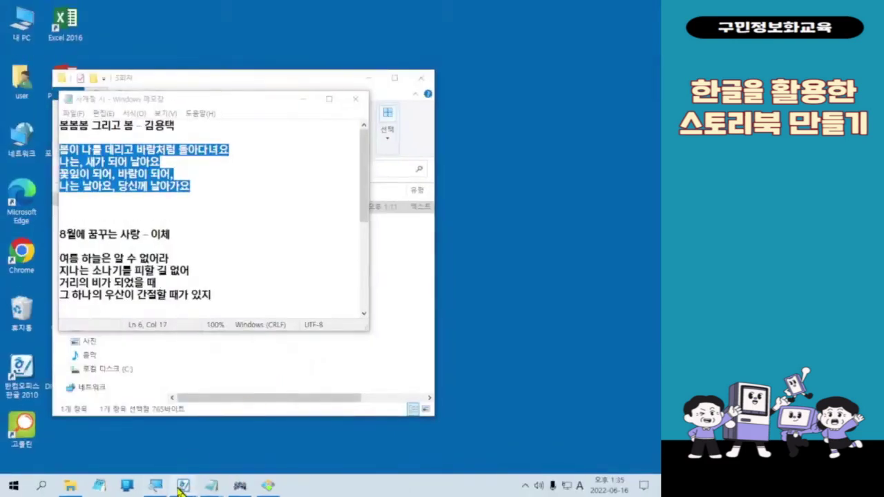
{"action": "left_click", "coordinate": [230, 465]}
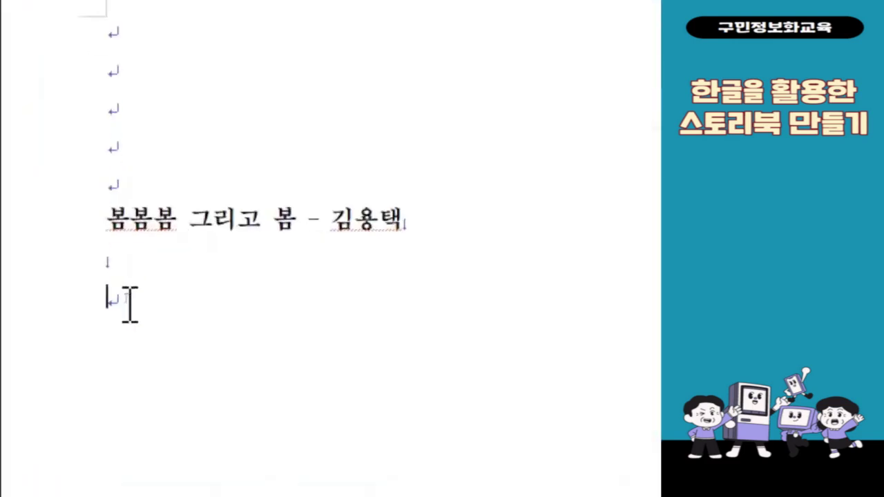
{"action": "left_click", "coordinate": [126, 304]}
{"action": "right_click", "coordinate": [126, 304]}
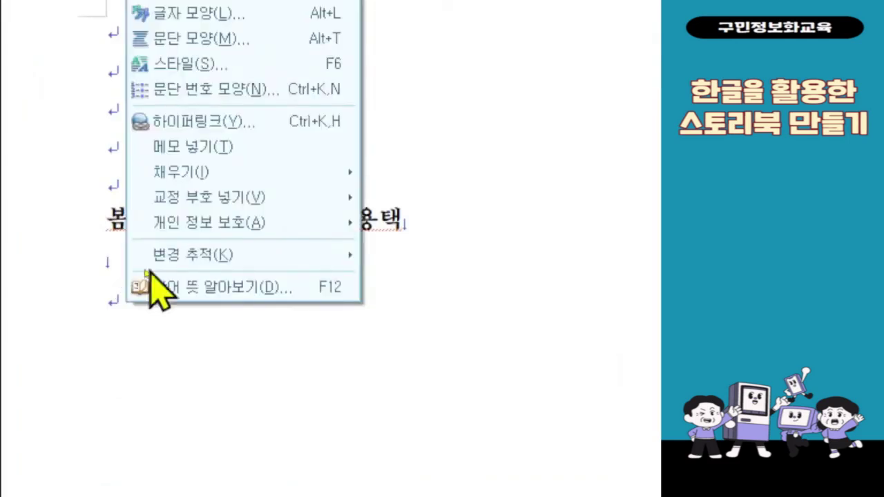
{"action": "key", "text": "ctrl"}
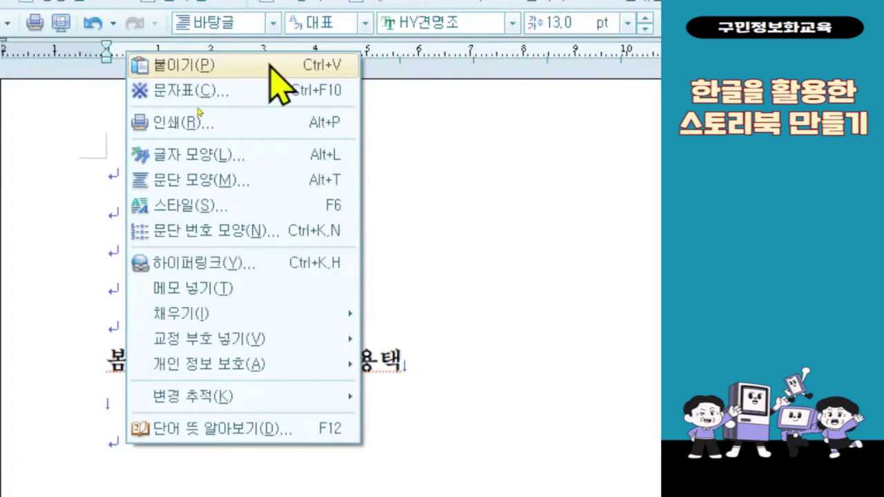
{"action": "left_click", "coordinate": [270, 65]}
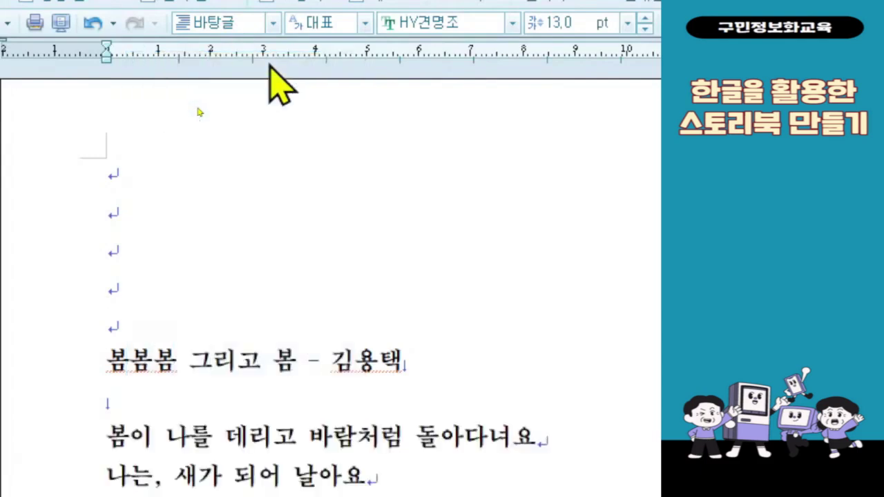
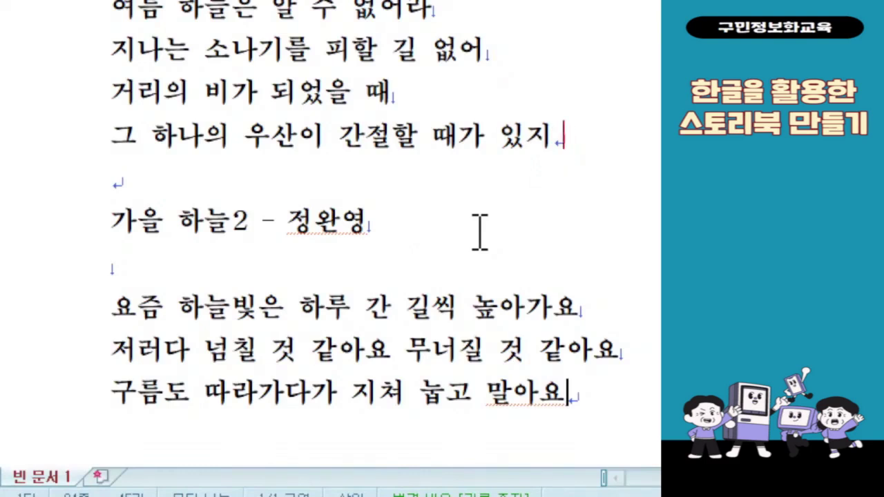
{"action": "type", "text": "r"}
{"action": "key", "text": "BackSpace"}
{"action": "type", "text": "Enter"}
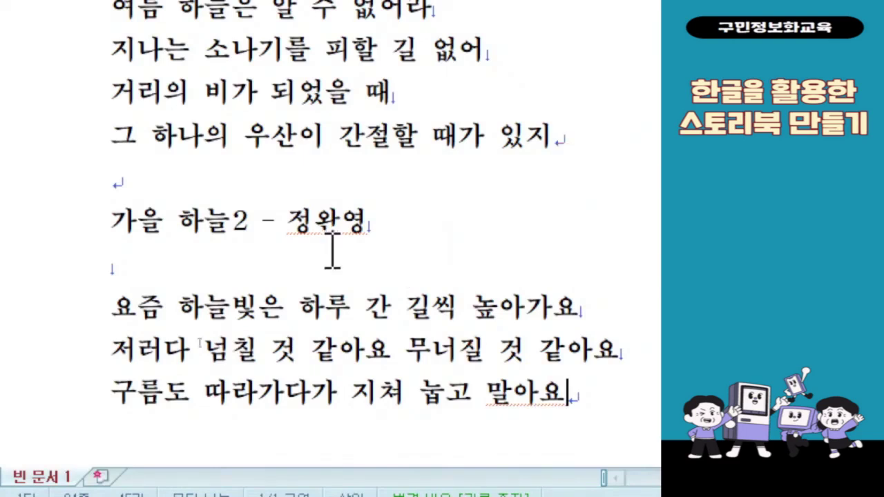
Step: Add the winter poem title 겨울 - 조병화 two paragraphs below the autumn poem, followed by two line breaks within the same paragraph
{"action": "left_click", "coordinate": [579, 349]}
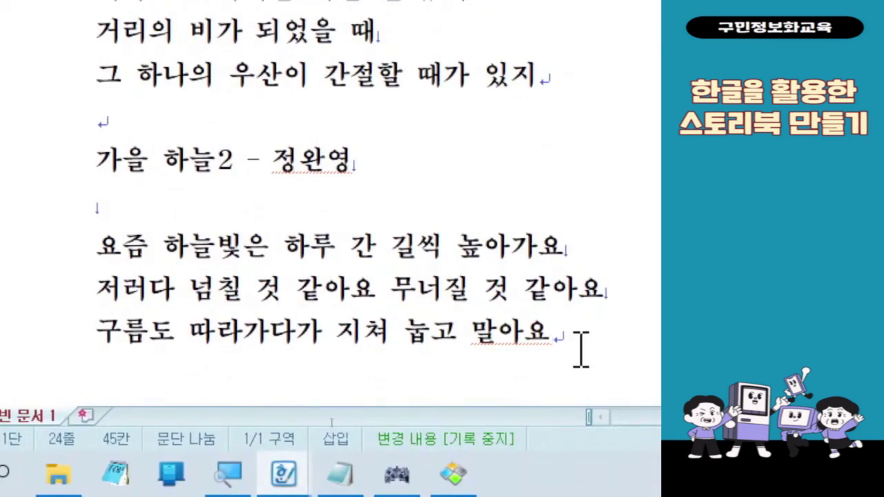
{"action": "key", "text": "Return"}
{"action": "key", "text": "Return"}
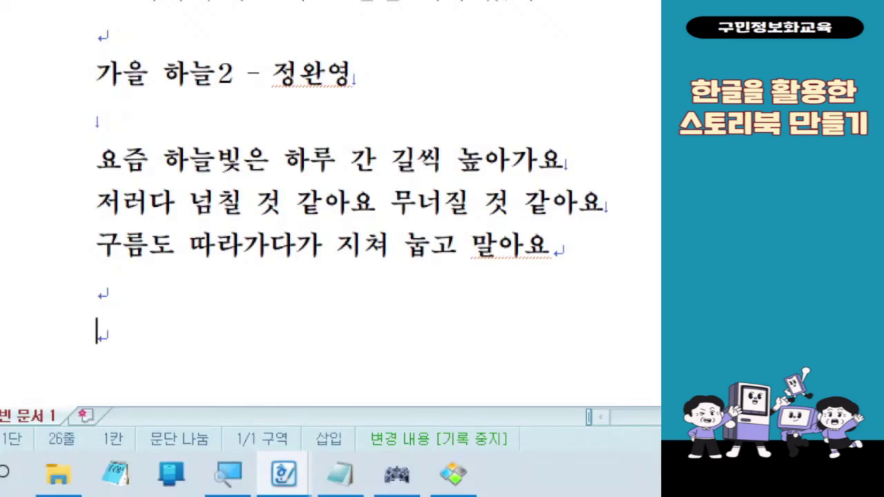
{"action": "type", "text": "겨우ㄹ - "}
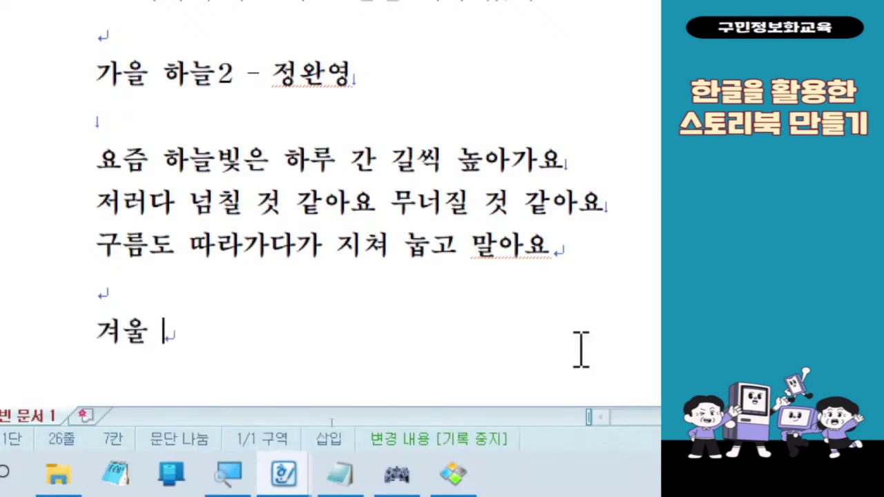
{"action": "type", "text": "조병ㅎ"}
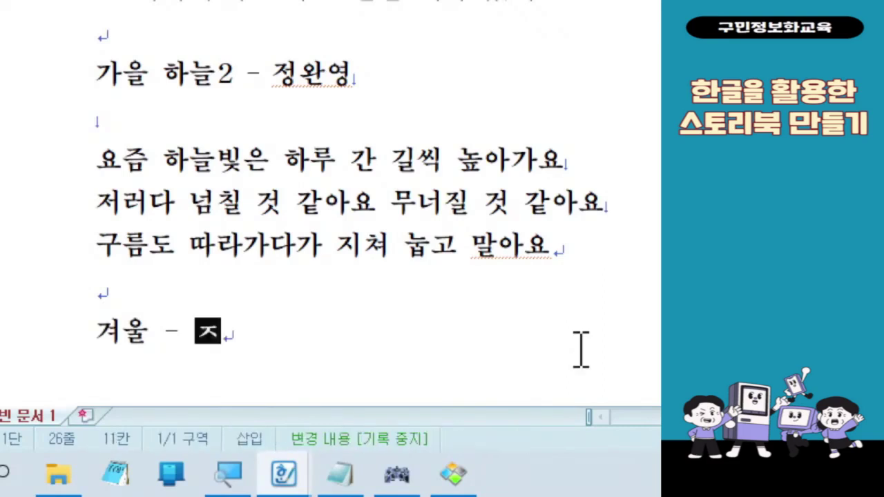
{"action": "type", "text": "ㅘ"}
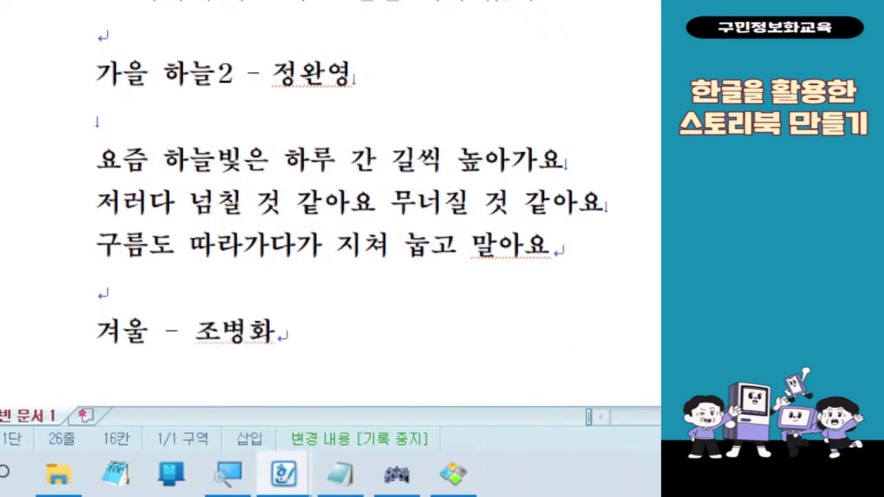
{"action": "left_click", "coordinate": [580, 348]}
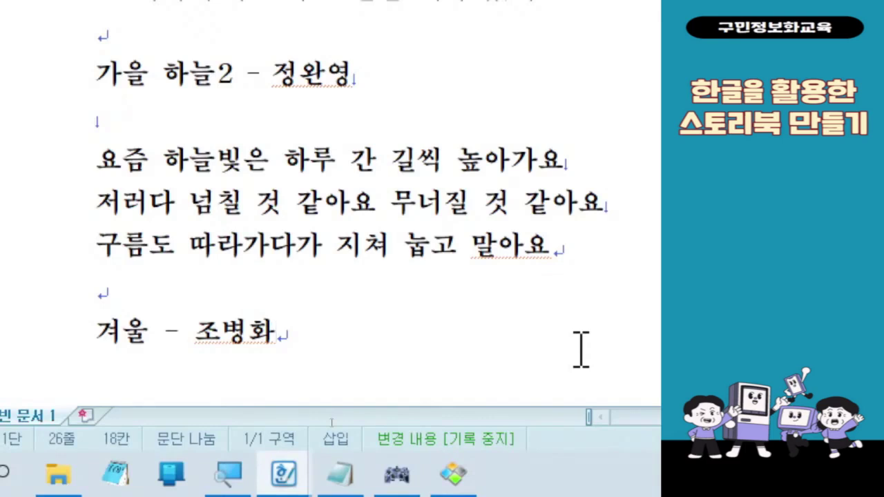
{"action": "key", "text": "shift+Return"}
{"action": "key", "text": "shift+Return"}
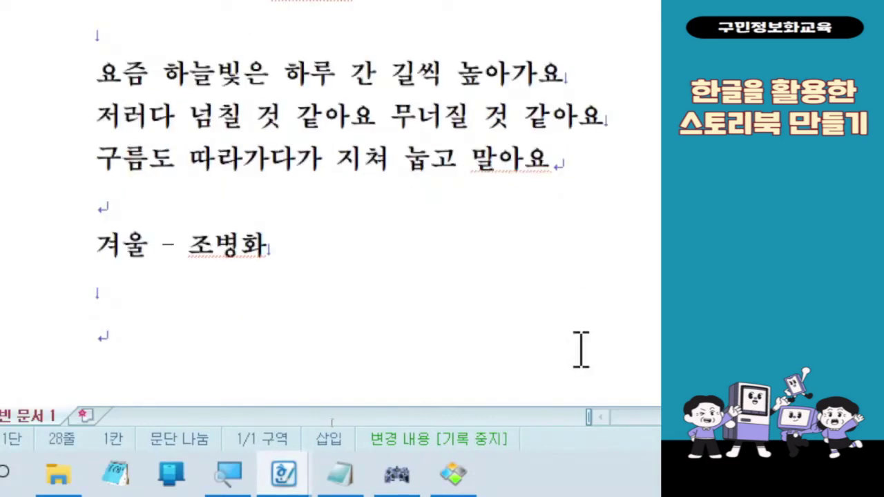
Step: Enter the winter poem's first two lines below its title: 남아 쌓인 노래 위에 눈이 내린다 and 내린 눈은 기쁨과 슬픔, each followed by a line break
{"action": "type", "text": "나ㅁ아 싸"}
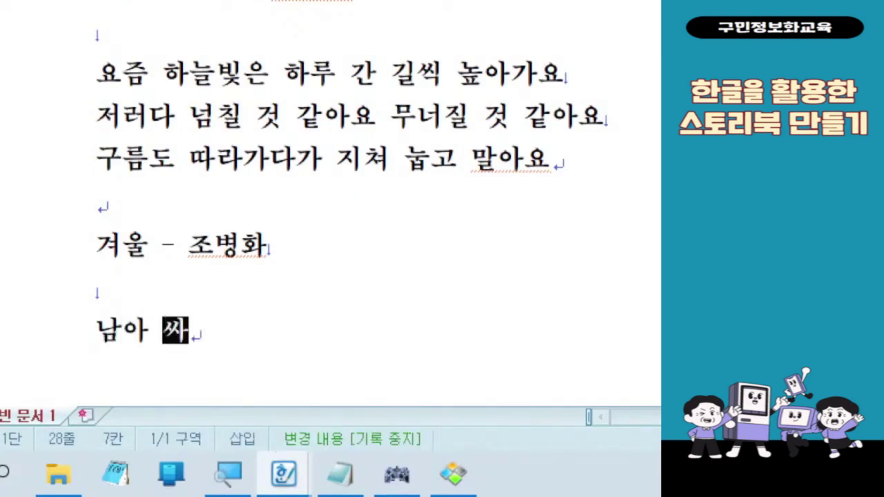
{"action": "type", "text": "ㅎ인 "}
{"action": "type", "text": "노래 위에 "}
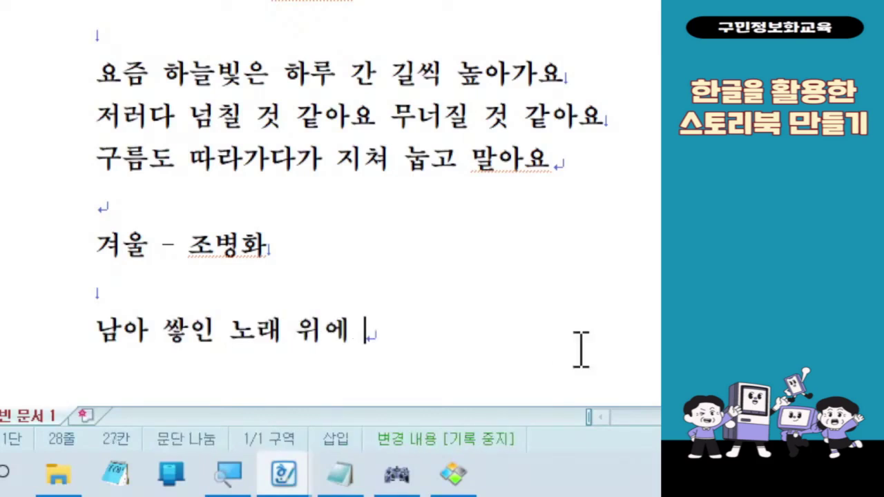
{"action": "type", "text": "눈이 내린다"}
{"action": "key", "text": "Return"}
{"action": "type", "text": "내린 눈은 기쁘"}
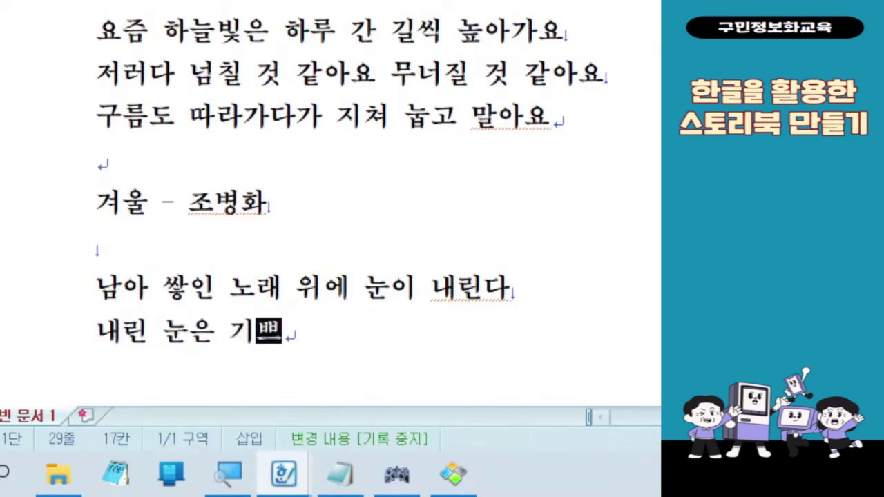
{"action": "type", "text": "ㅁ과 슬픔"}
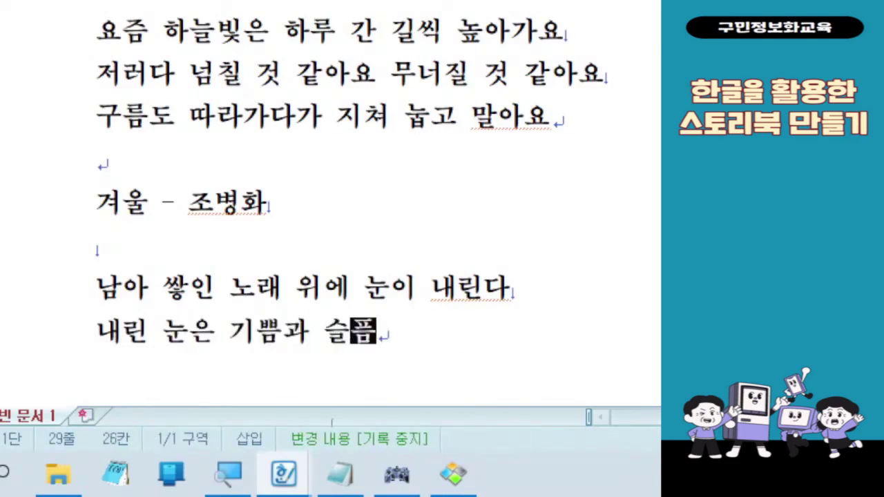
{"action": "key", "text": "Return"}
Step: Enter the winter poem's last line, 인간이 살다간 자리를 하얗게 덮는다
{"action": "type", "text": "인가"}
{"action": "type", "text": "ㄴ이 살다간 잘"}
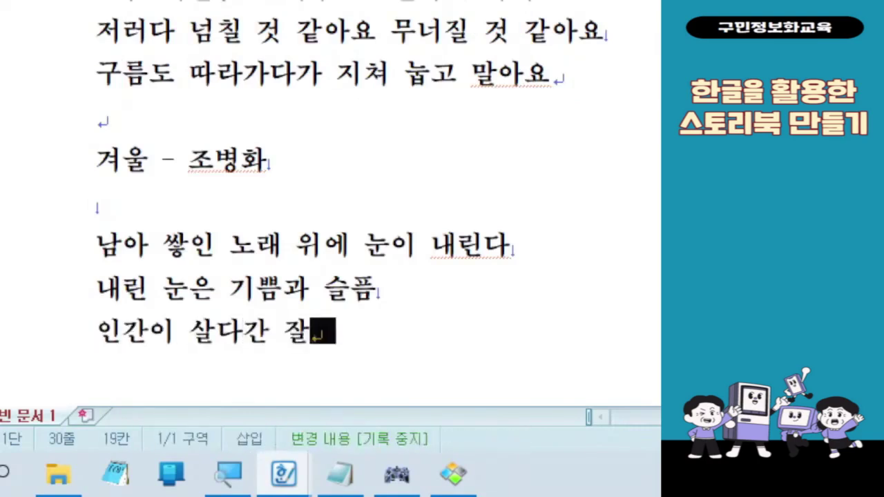
{"action": "type", "text": "ㅣ를 하야ㅎ게 저"}
{"action": "key", "text": "BackSpace"}
{"action": "key", "text": "BackSpace"}
{"action": "type", "text": "덮는다"}
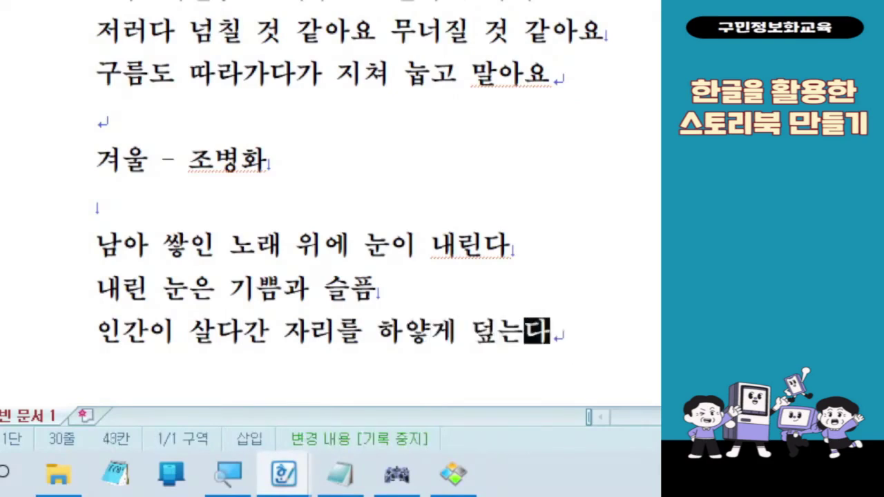
{"action": "left_click", "coordinate": [579, 349]}
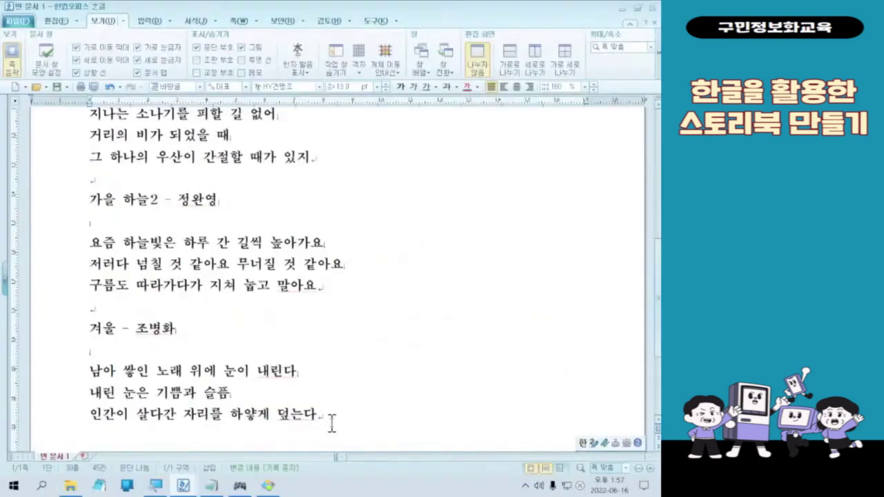
Step: Review the entered poems from summer to winter, examining how the autumn poem's title and verses are kept together as one block
{"action": "scroll", "coordinate": [371, 367], "scroll_direction": "up", "scroll_amount": 3}
{"action": "scroll", "coordinate": [370, 366], "scroll_direction": "up", "scroll_amount": 2}
{"action": "scroll", "coordinate": [370, 366], "scroll_direction": "down", "scroll_amount": 4}
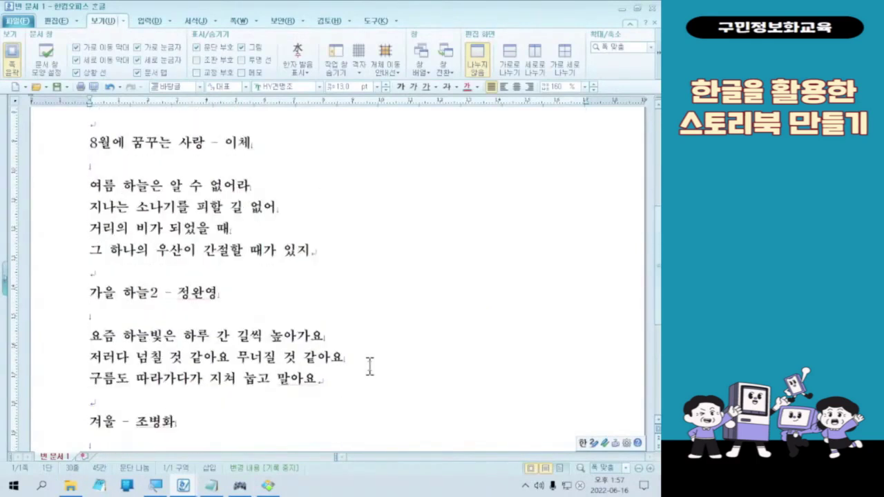
{"action": "scroll", "coordinate": [371, 366], "scroll_direction": "down", "scroll_amount": 3}
{"action": "left_click_drag", "start_coordinate": [205, 228], "coordinate": [380, 295]}
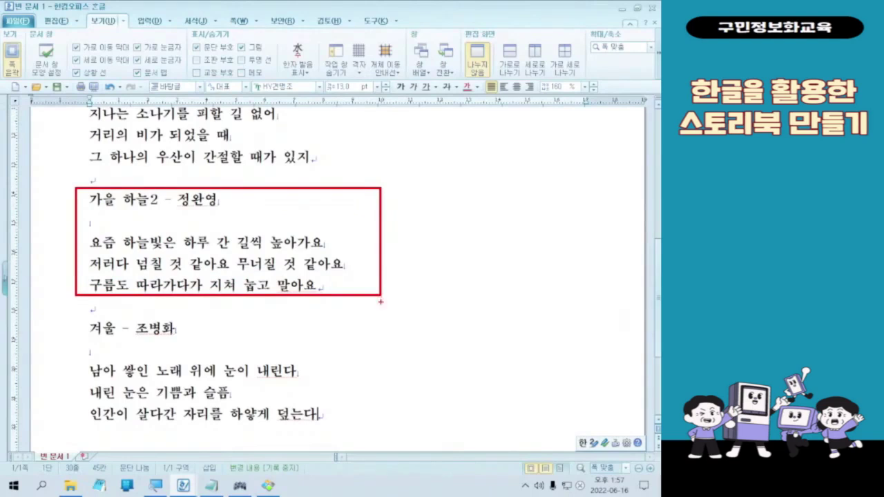
{"action": "mouse_move", "coordinate": [255, 203]}
{"action": "left_mouse_down"}
{"action": "mouse_move", "coordinate": [352, 231]}
{"action": "mouse_move", "coordinate": [353, 287]}
{"action": "mouse_move", "coordinate": [372, 276]}
{"action": "left_mouse_up"}
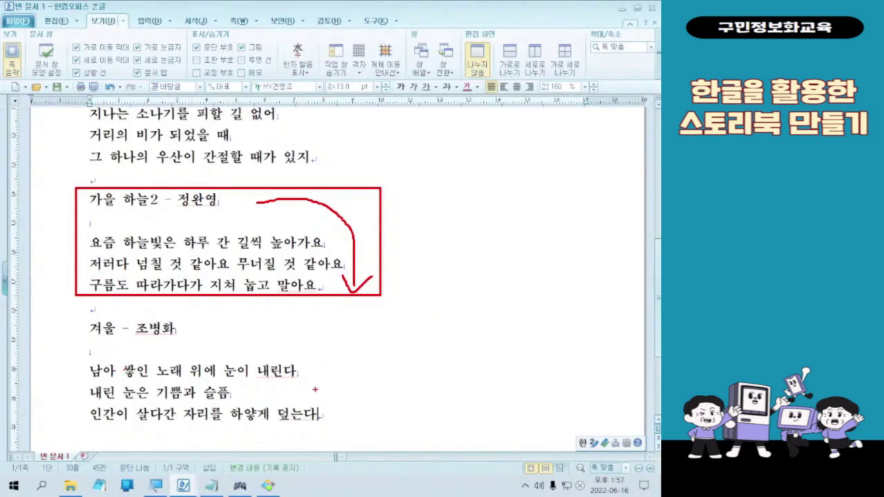
{"action": "key", "text": "Escape"}
Step: Switch to the 사계절 시 text file in Notepad, enlarge its text to 220%, and copy the winter poem with its title
{"action": "left_click_drag", "start_coordinate": [0, 171], "coordinate": [272, 1]}
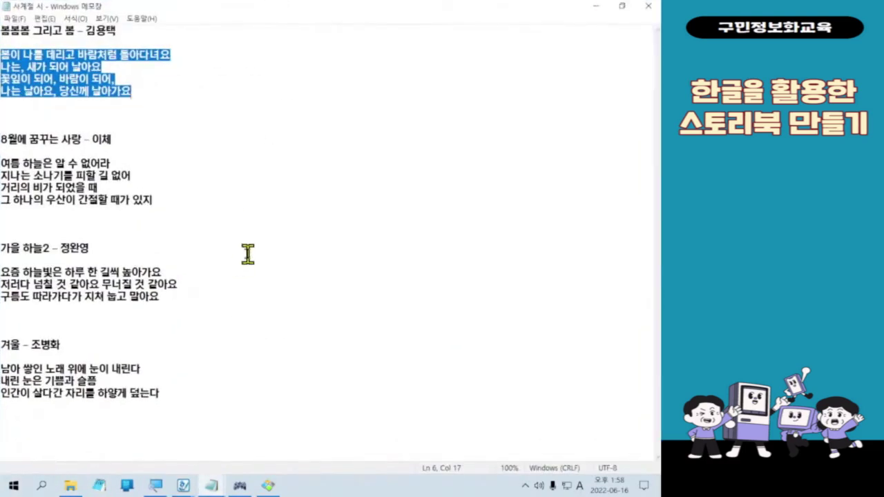
{"action": "scroll", "coordinate": [255, 256], "scroll_direction": "up", "scroll_amount": 3, "text": "ctrl"}
{"action": "scroll", "coordinate": [255, 256], "scroll_direction": "up", "scroll_amount": 6, "text": "ctrl"}
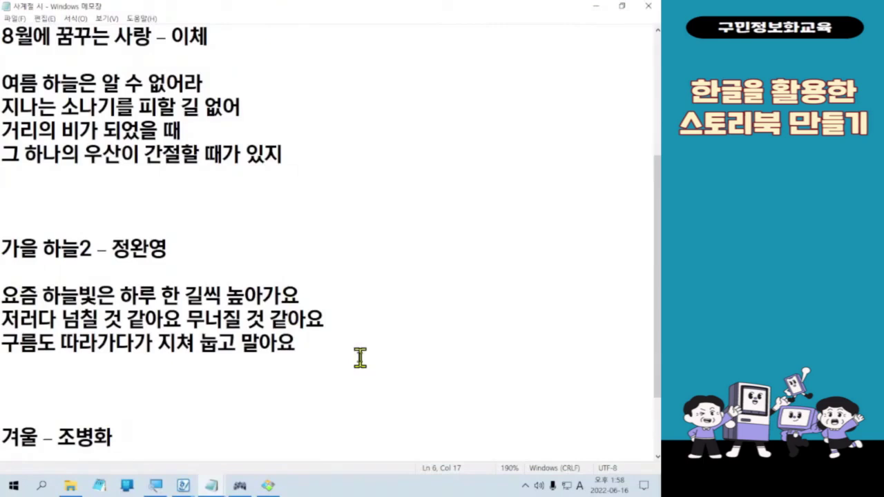
{"action": "scroll", "coordinate": [360, 357], "scroll_direction": "up", "scroll_amount": 3, "text": "ctrl"}
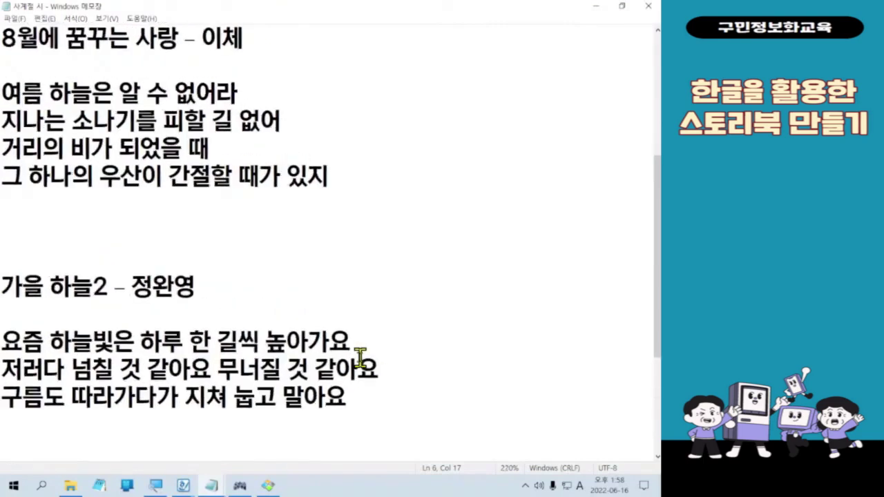
{"action": "scroll", "coordinate": [359, 357], "scroll_direction": "down", "scroll_amount": 2}
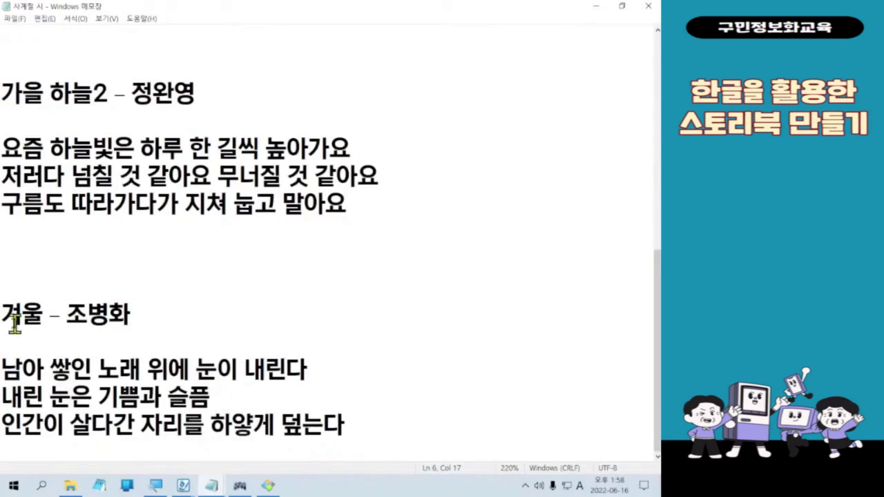
{"action": "left_click_drag", "start_coordinate": [7, 315], "coordinate": [421, 433]}
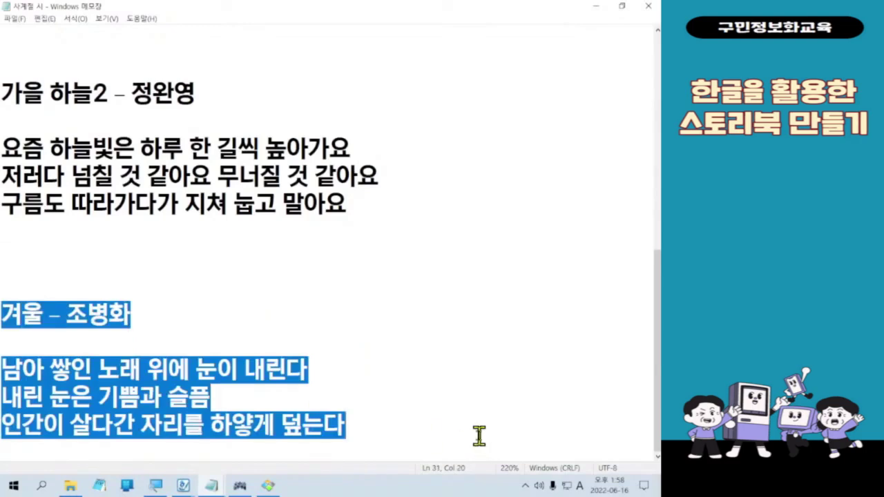
Step: Restore the 사계절 시 window from full screen, move it up, and widen it so the summer and autumn poems are readable without wrapped lines
{"action": "double_click", "coordinate": [387, 9]}
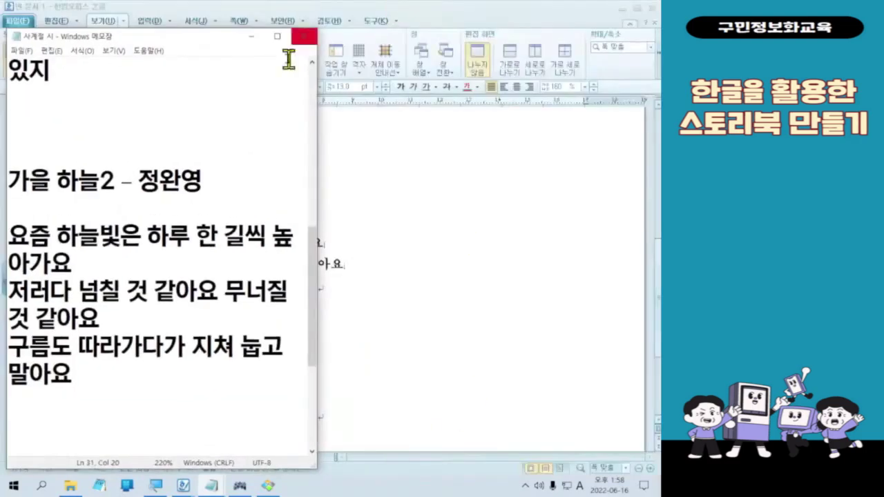
{"action": "left_click_drag", "start_coordinate": [188, 36], "coordinate": [186, 13]}
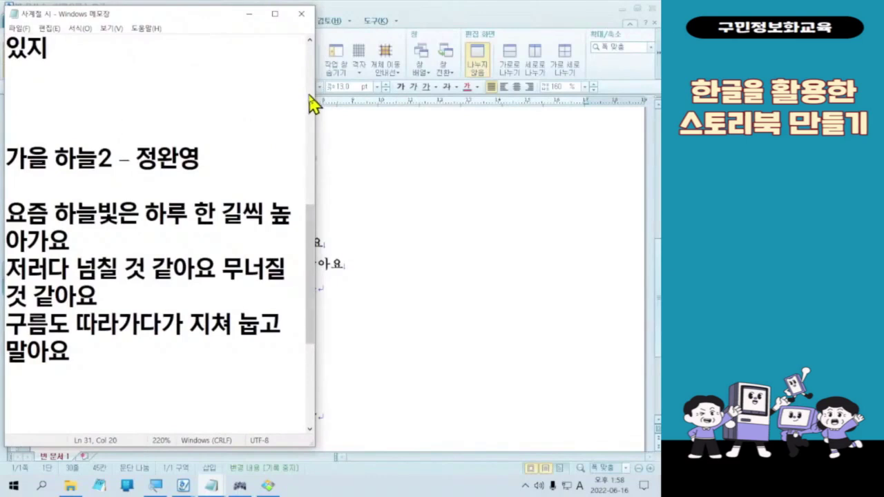
{"action": "left_click_drag", "start_coordinate": [318, 92], "coordinate": [482, 103]}
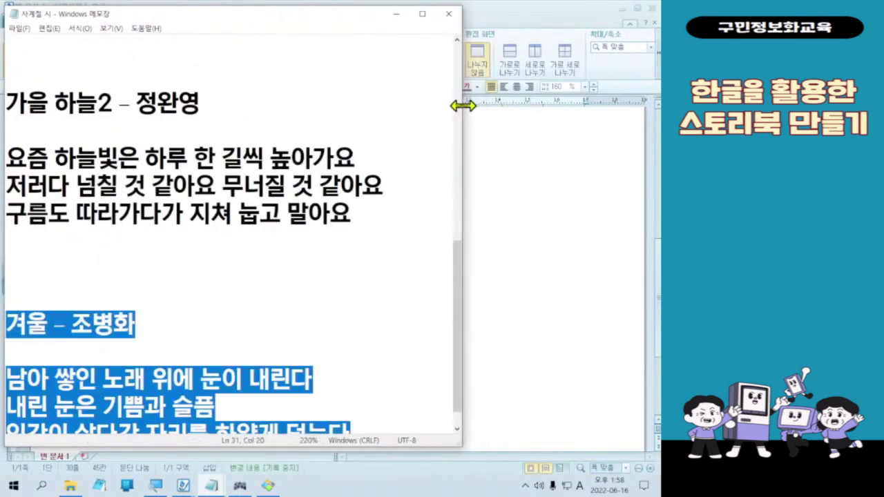
{"action": "left_click_drag", "start_coordinate": [464, 105], "coordinate": [442, 106]}
{"action": "scroll", "coordinate": [320, 178], "scroll_direction": "up", "scroll_amount": 2}
{"action": "scroll", "coordinate": [324, 178], "scroll_direction": "up", "scroll_amount": 1}
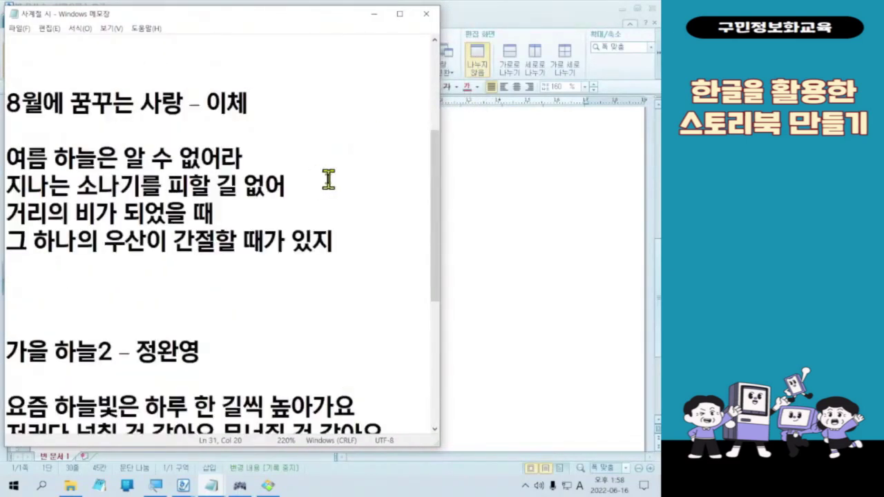
{"action": "scroll", "coordinate": [439, 218], "scroll_direction": "down", "scroll_amount": 1}
{"action": "scroll", "coordinate": [444, 232], "scroll_direction": "up", "scroll_amount": 1}
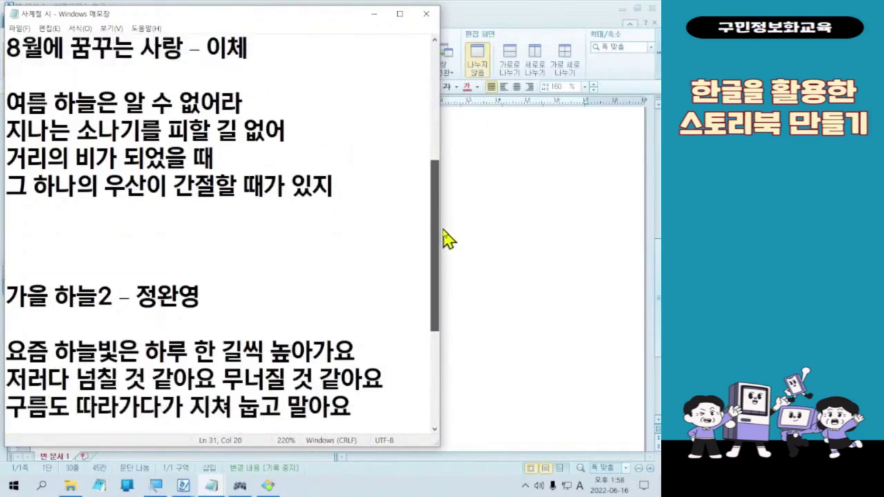
{"action": "left_click", "coordinate": [315, 319]}
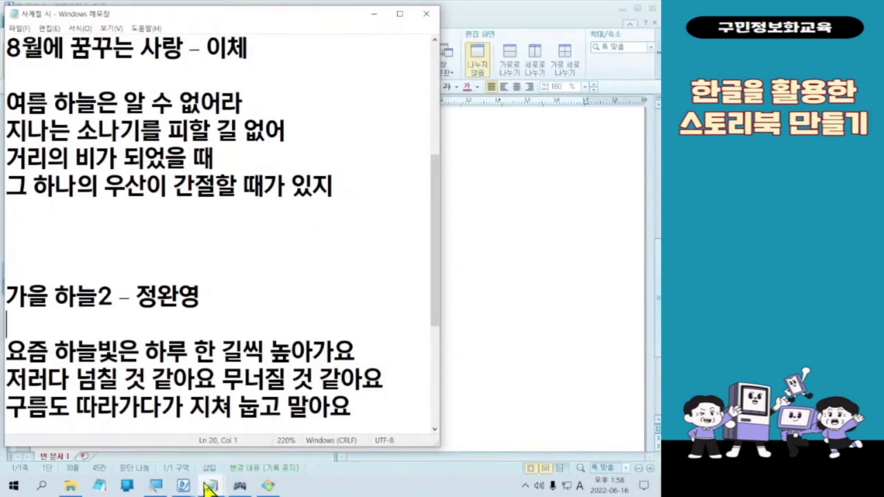
Step: Switch to the untitled Notepad window and replace its whole text with the copied winter poem
{"action": "mouse_move", "coordinate": [209, 488]}
{"action": "left_click", "coordinate": [186, 451]}
{"action": "key", "text": "ctrl+a"}
{"action": "type", "text": "하얗게 덮는다"}
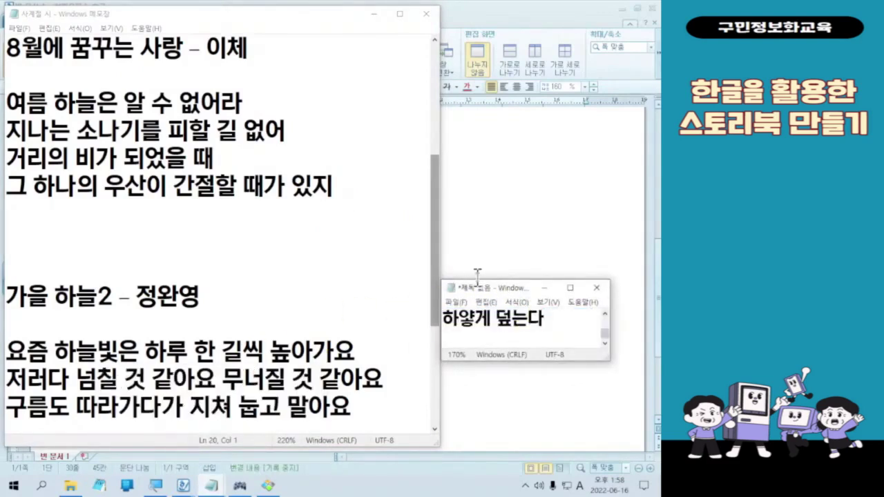
Step: Enlarge and reposition the untitled Notepad window so the winter poem shows unwrapped beside the summer and autumn poems
{"action": "left_click_drag", "start_coordinate": [484, 281], "coordinate": [487, 4]}
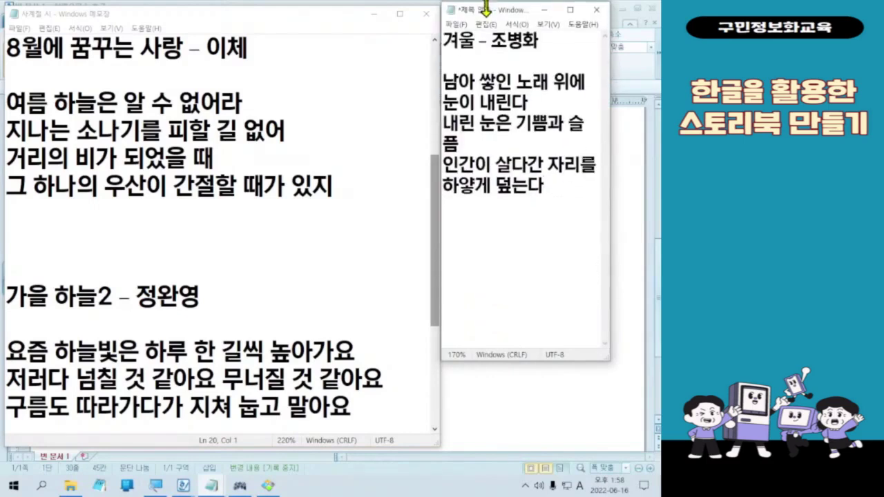
{"action": "left_click_drag", "start_coordinate": [443, 360], "coordinate": [331, 287]}
{"action": "left_click_drag", "start_coordinate": [507, 14], "coordinate": [553, 24]}
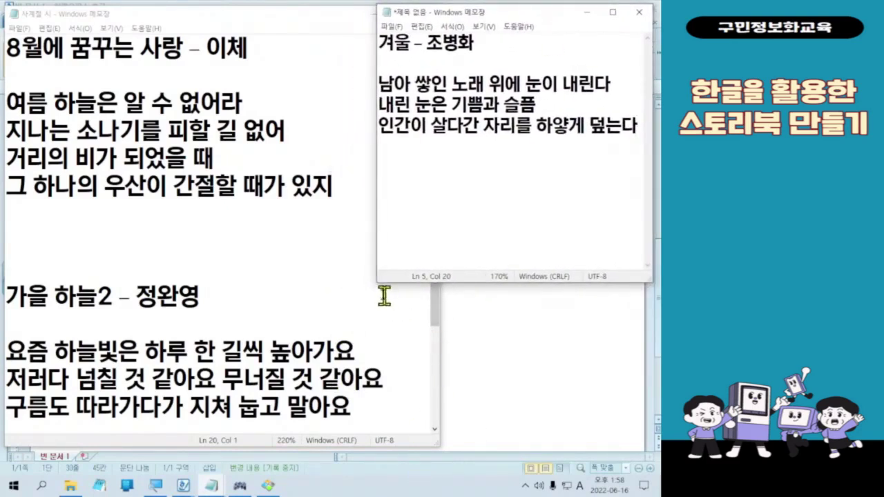
{"action": "left_click_drag", "start_coordinate": [378, 287], "coordinate": [345, 289]}
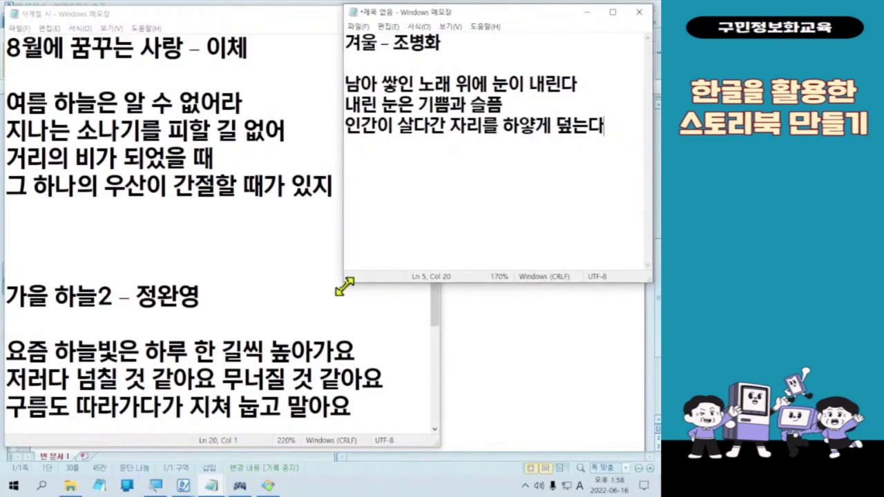
{"action": "scroll", "coordinate": [553, 201], "scroll_direction": "up", "scroll_amount": 1}
{"action": "scroll", "coordinate": [554, 201], "scroll_direction": "up", "scroll_amount": 1}
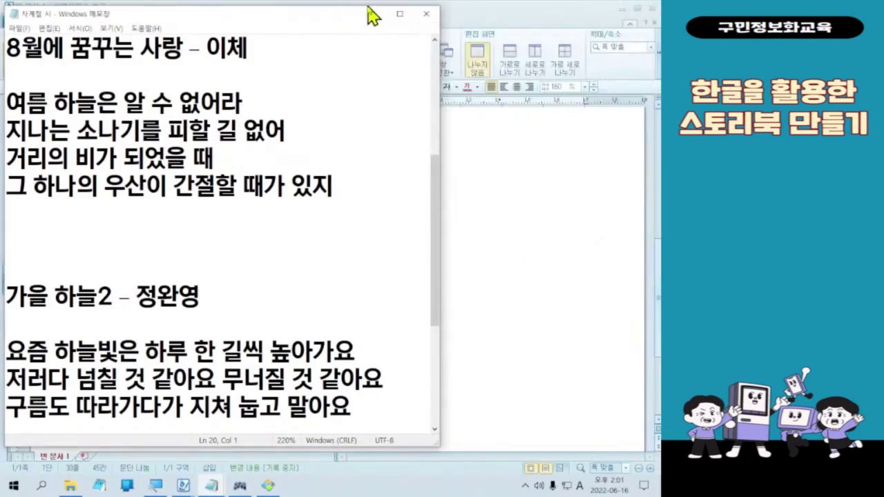
Step: Minimize the 사계절 시 window and look through all four poems in the Hangul document from the first line down
{"action": "left_click", "coordinate": [371, 12]}
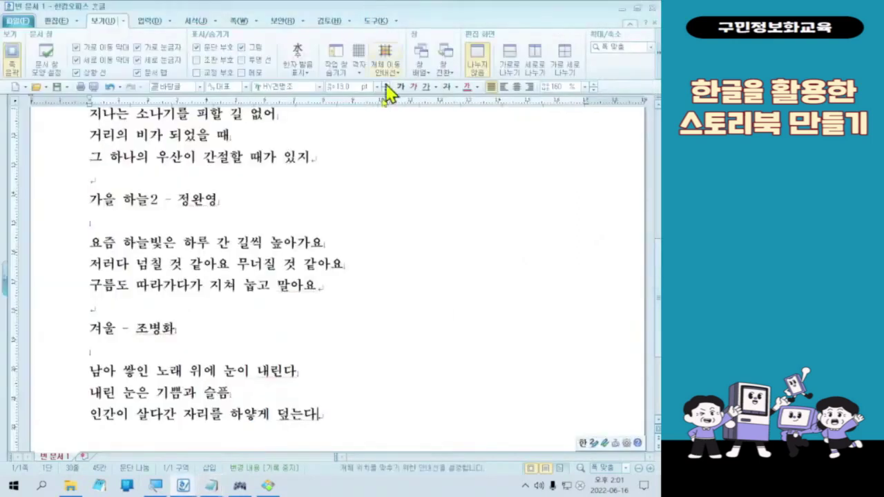
{"action": "scroll", "coordinate": [325, 387], "scroll_direction": "up", "scroll_amount": 5}
{"action": "scroll", "coordinate": [309, 369], "scroll_direction": "down", "scroll_amount": 7}
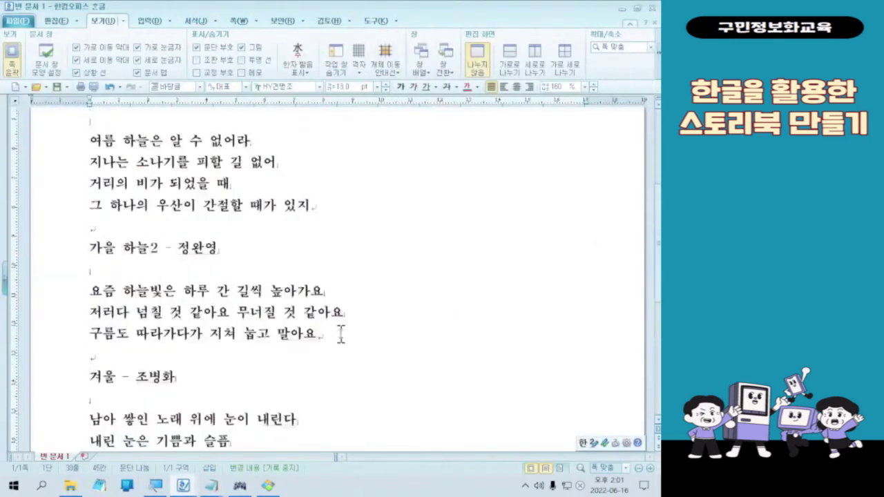
{"action": "scroll", "coordinate": [344, 332], "scroll_direction": "up", "scroll_amount": 8}
{"action": "scroll", "coordinate": [340, 349], "scroll_direction": "up", "scroll_amount": 1}
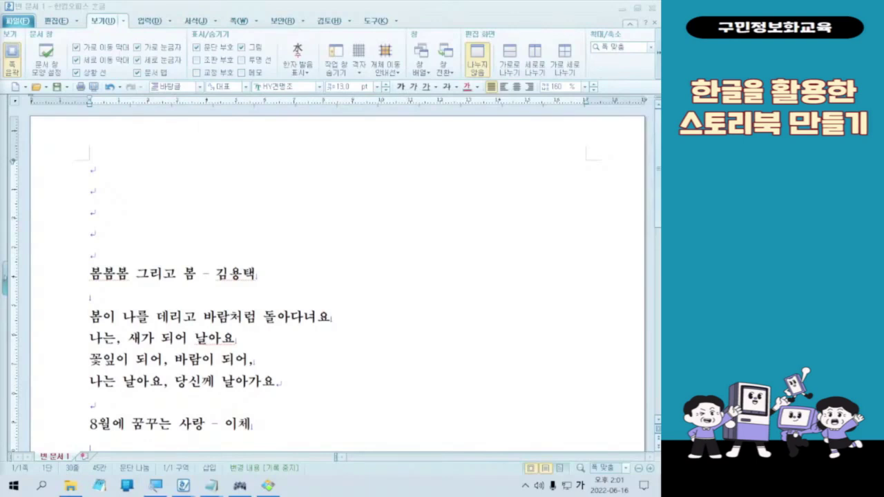
{"action": "scroll", "coordinate": [194, 335], "scroll_direction": "down", "scroll_amount": 3}
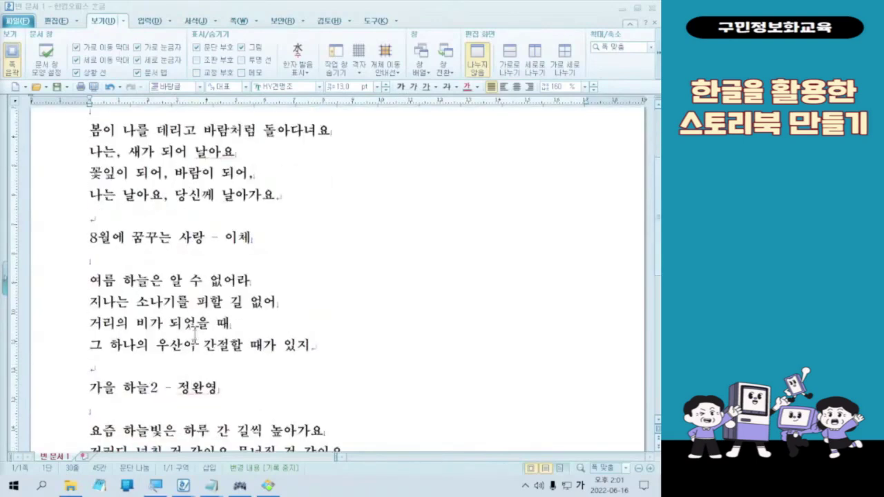
Step: Examine the summer poem 8월에 꿈꾸는 사랑 as one block, from its title to its last verse line
{"action": "left_click", "coordinate": [136, 239]}
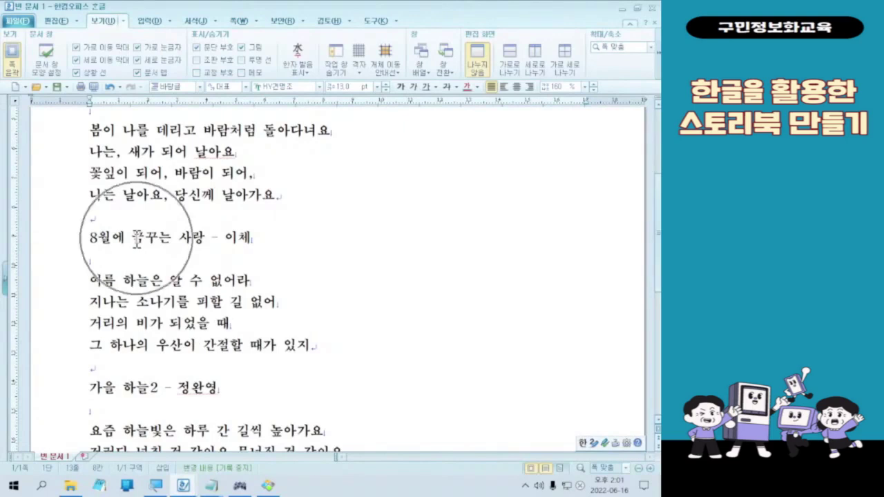
{"action": "left_click", "coordinate": [178, 235]}
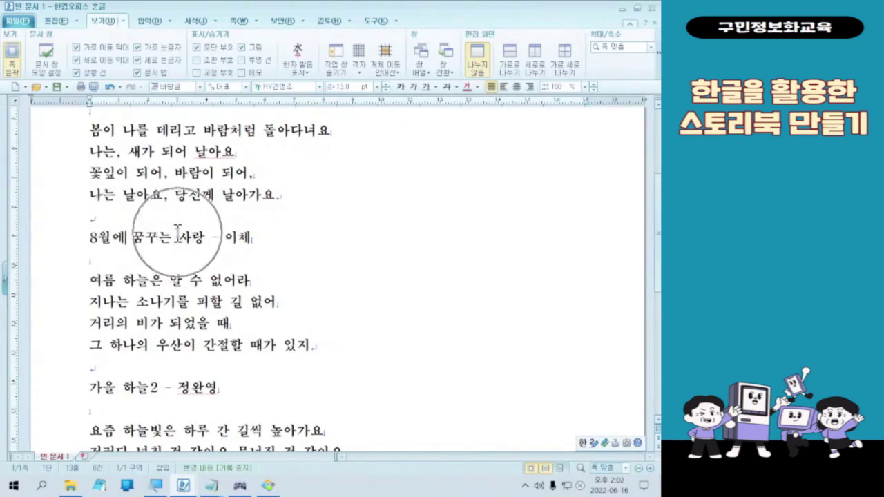
{"action": "left_click", "coordinate": [177, 235]}
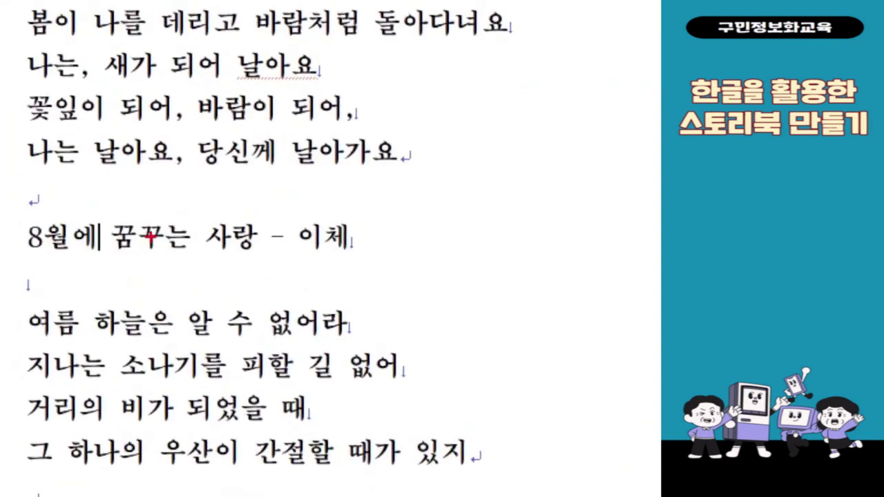
{"action": "left_click_drag", "start_coordinate": [161, 220], "coordinate": [279, 226]}
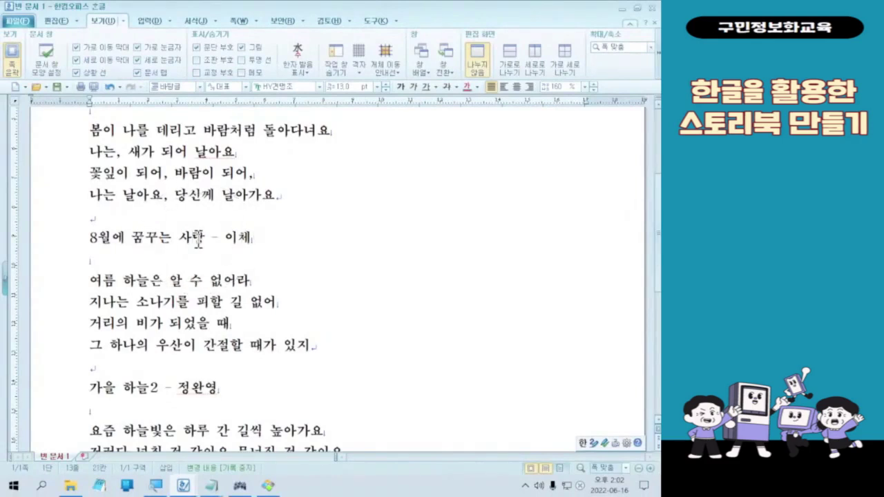
{"action": "left_click_drag", "start_coordinate": [54, 226], "coordinate": [377, 355]}
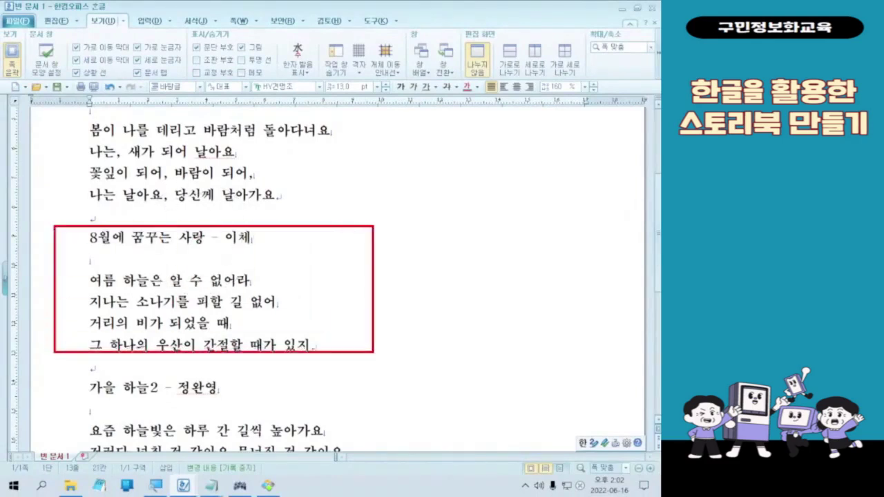
Step: Right-align the summer poem 8월에 꿈꾸는 사랑, from its title through its last verse line
{"action": "left_click_drag", "start_coordinate": [379, 274], "coordinate": [433, 265]}
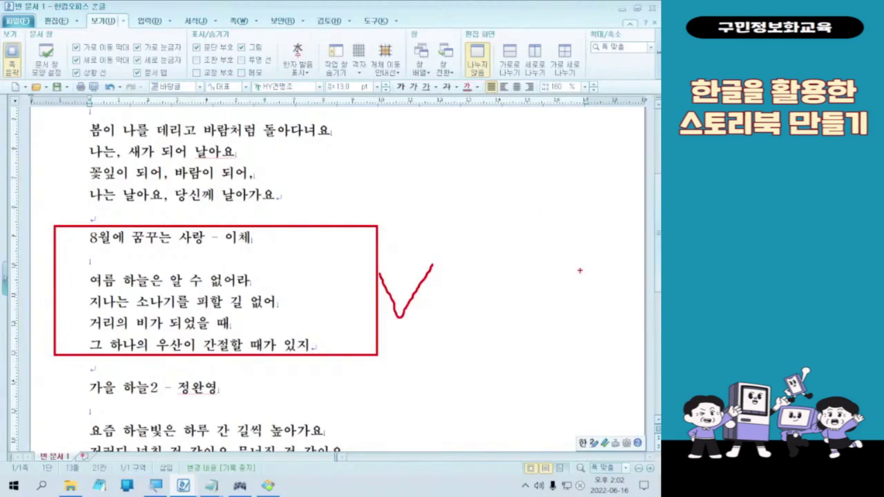
{"action": "key", "text": "Escape"}
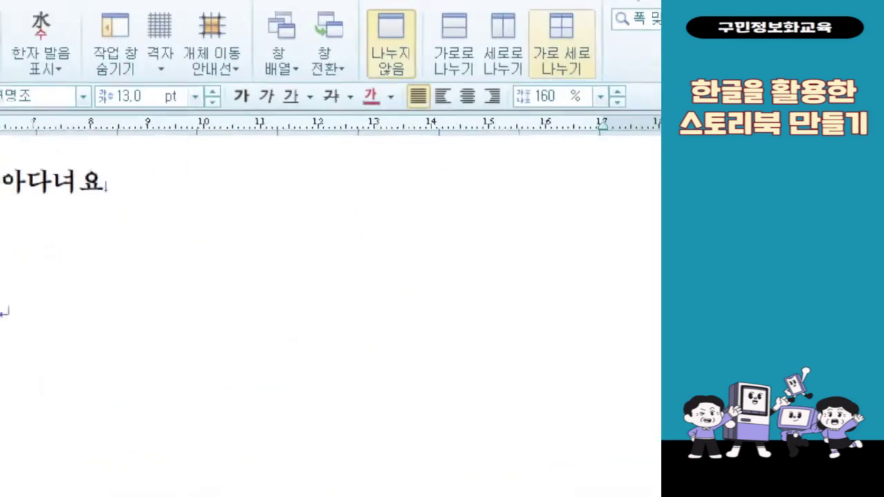
{"action": "left_click_drag", "start_coordinate": [520, 75], "coordinate": [534, 104]}
{"action": "mouse_move", "coordinate": [499, 131]}
{"action": "left_mouse_down"}
{"action": "mouse_move", "coordinate": [512, 130]}
{"action": "mouse_move", "coordinate": [400, 286]}
{"action": "left_mouse_up"}
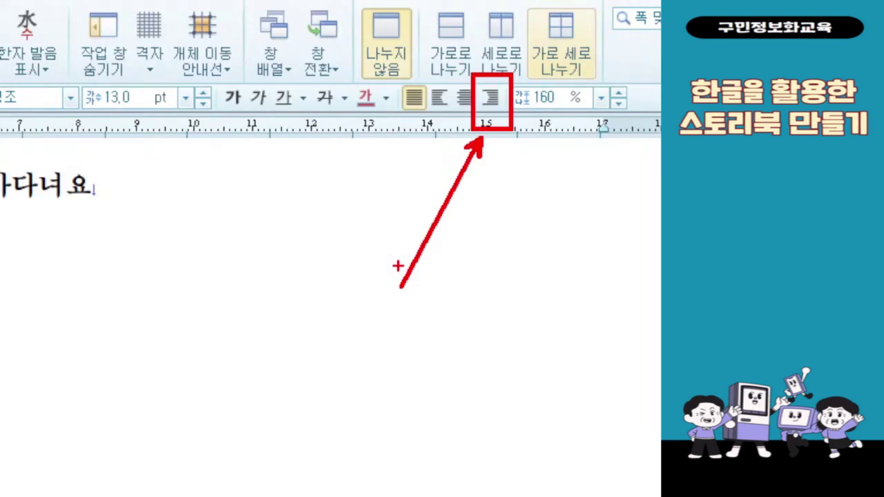
{"action": "left_click", "coordinate": [491, 98]}
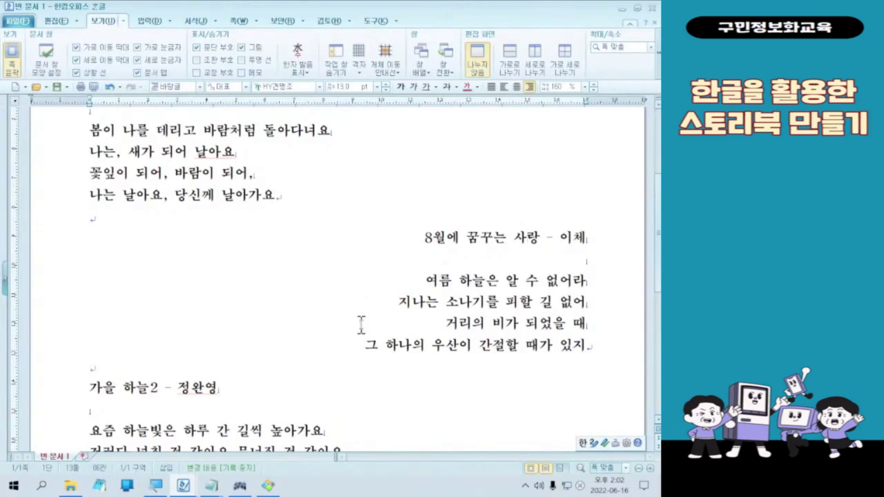
Step: Compare the summer poem's alignment with the Four Seasons sample image, and close the image viewer
{"action": "left_click", "coordinate": [482, 239]}
{"action": "left_click", "coordinate": [268, 486]}
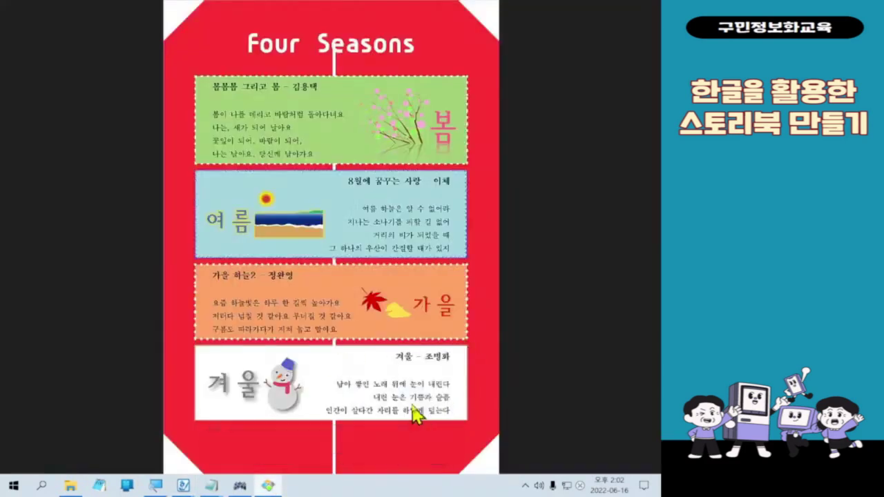
{"action": "mouse_move", "coordinate": [644, 38]}
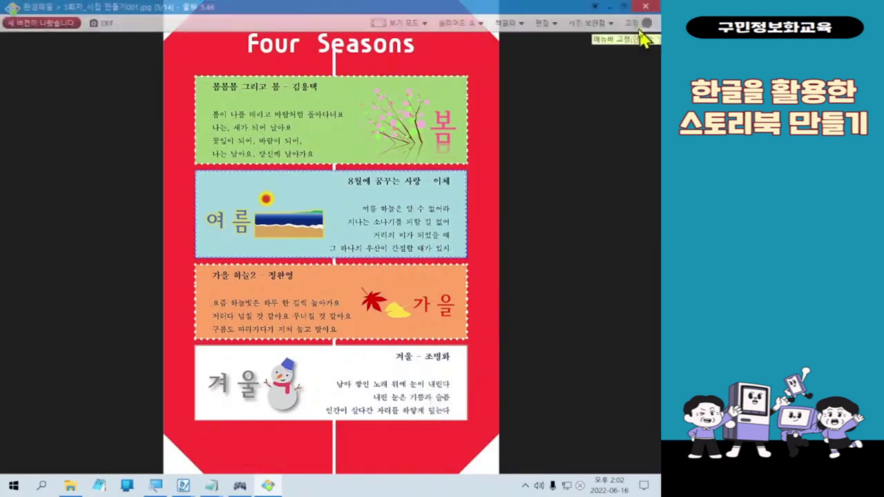
{"action": "left_click", "coordinate": [645, 5]}
Step: Right-align the winter poem 겨울, including its title and all verse lines
{"action": "scroll", "coordinate": [428, 270], "scroll_direction": "down", "scroll_amount": 5}
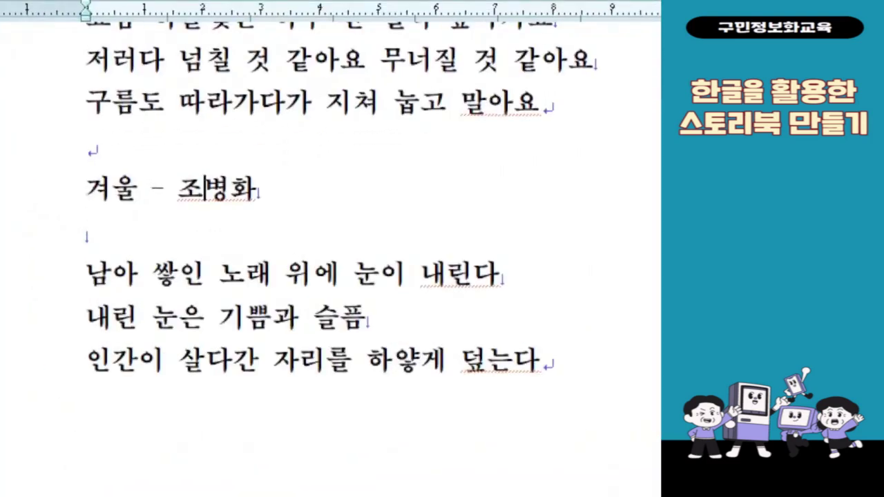
{"action": "left_click_drag", "start_coordinate": [131, 161], "coordinate": [235, 160]}
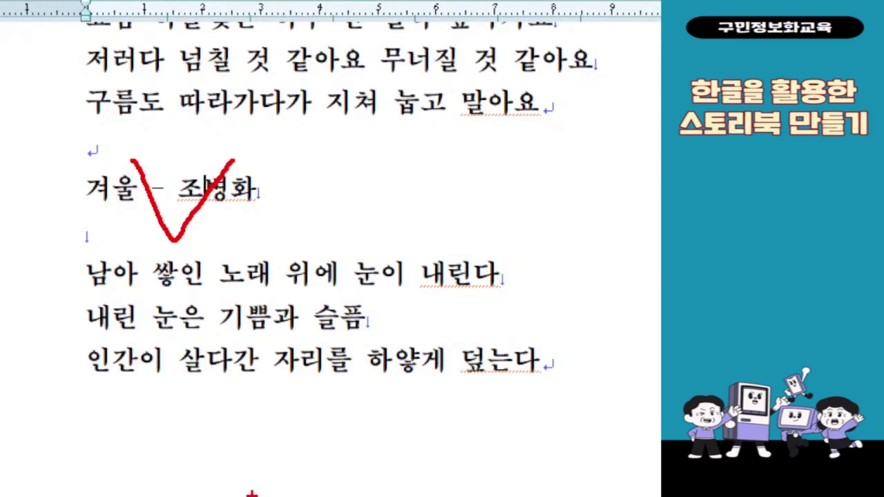
{"action": "key", "text": "Escape"}
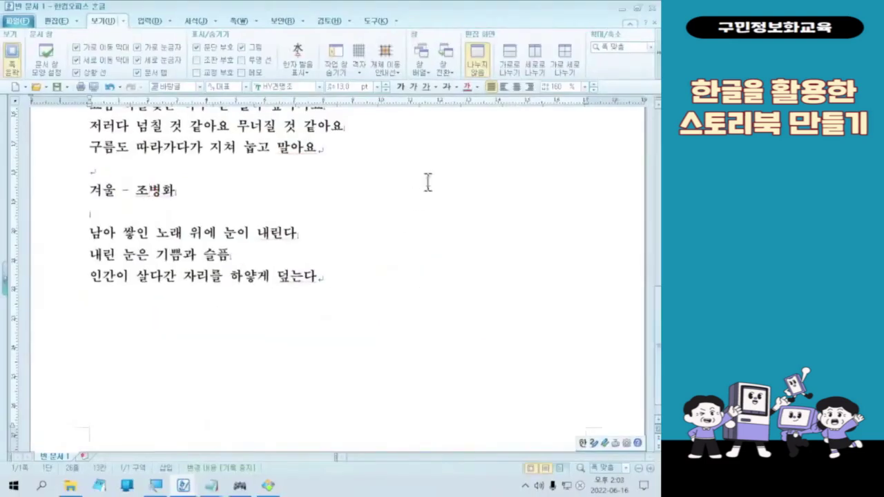
{"action": "key", "text": "ctrl+1"}
{"action": "left_click_drag", "start_coordinate": [480, 50], "coordinate": [513, 95]}
{"action": "left_click_drag", "start_coordinate": [506, 201], "coordinate": [374, 438]}
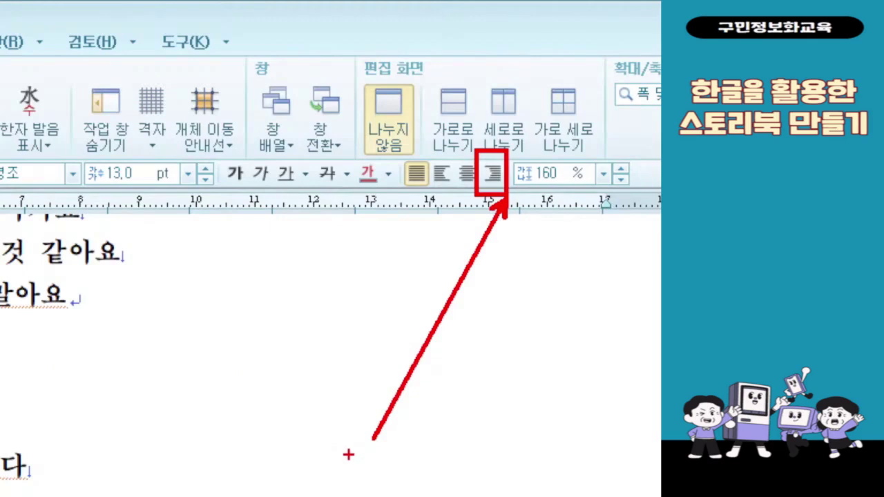
{"action": "key", "text": "Escape"}
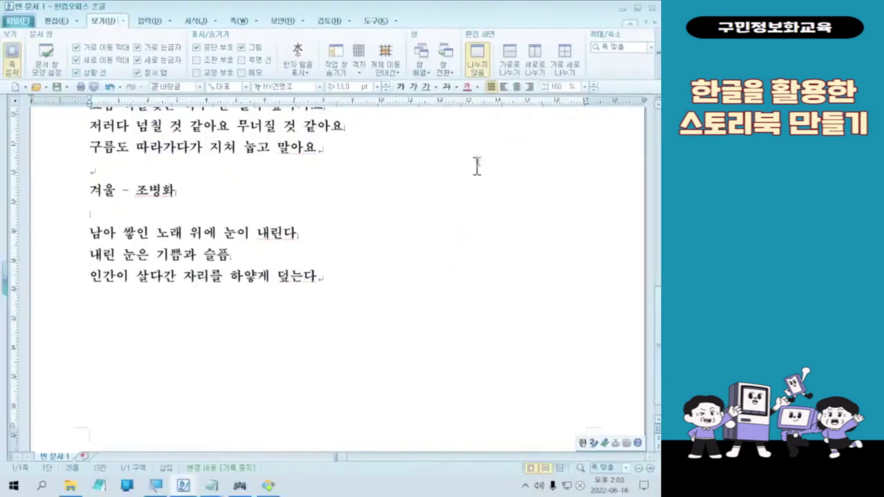
{"action": "left_click", "coordinate": [529, 87]}
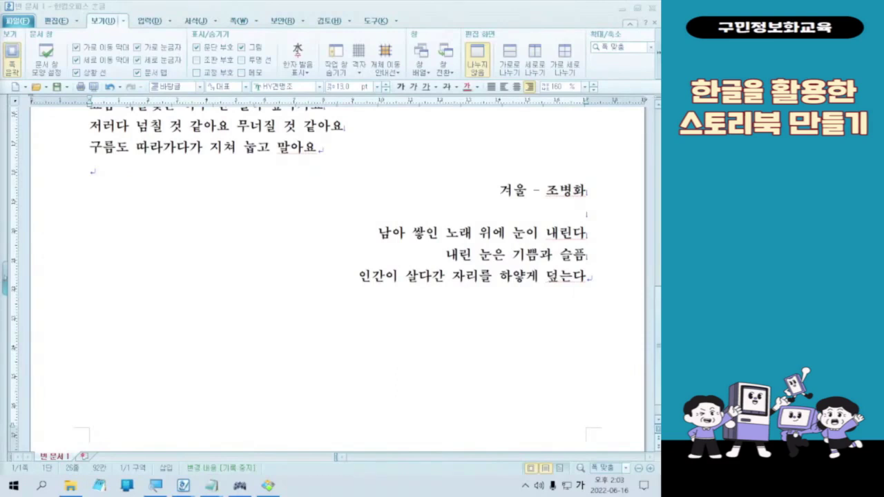
Step: Look back over the alignment of the poems in the document, from the autumn poem up to the spring poem
{"action": "scroll", "coordinate": [573, 283], "scroll_direction": "up", "scroll_amount": 5}
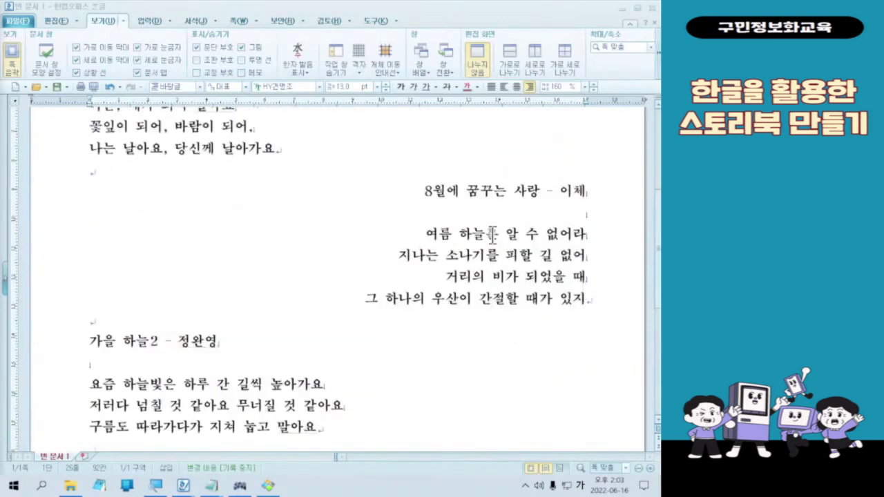
{"action": "left_click_drag", "start_coordinate": [426, 188], "coordinate": [598, 298]}
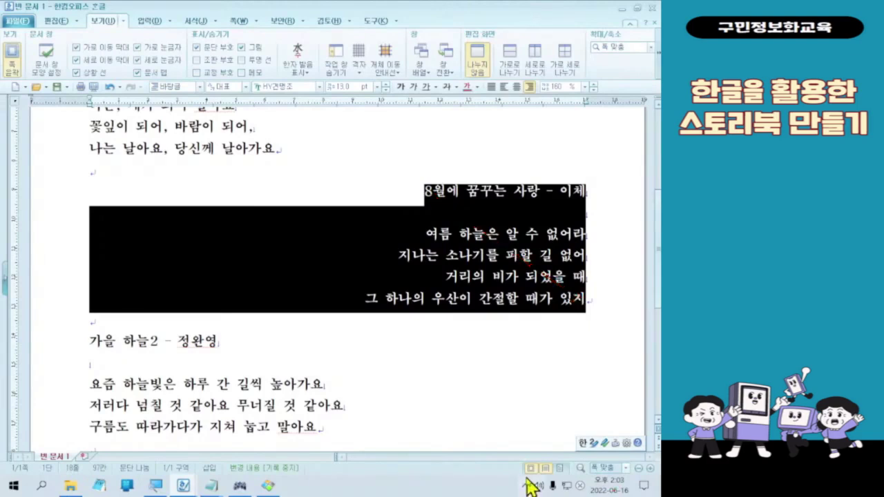
{"action": "left_click", "coordinate": [493, 355]}
{"action": "scroll", "coordinate": [489, 359], "scroll_direction": "up", "scroll_amount": 3}
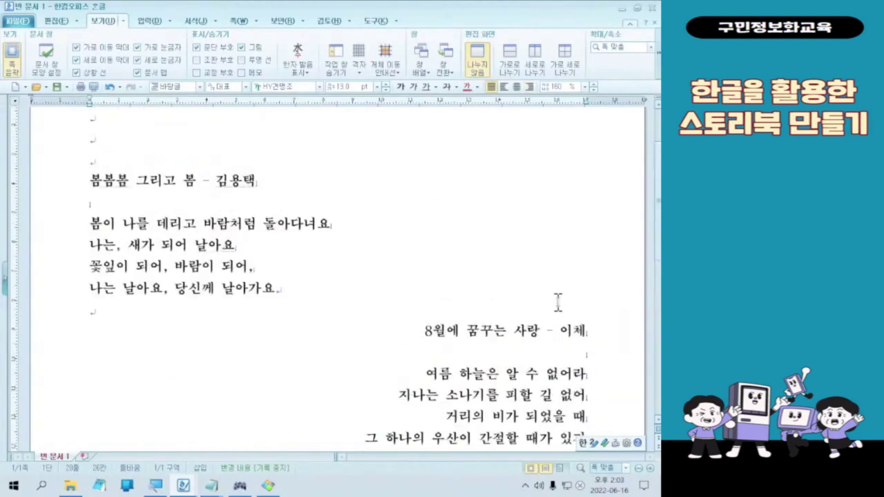
{"action": "scroll", "coordinate": [558, 301], "scroll_direction": "up", "scroll_amount": 2}
{"action": "scroll", "coordinate": [559, 304], "scroll_direction": "down", "scroll_amount": 3}
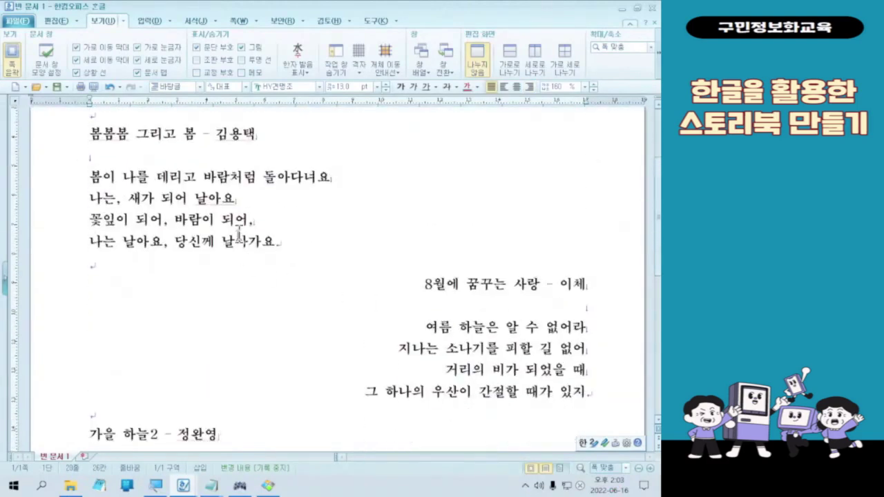
{"action": "scroll", "coordinate": [240, 235], "scroll_direction": "up", "scroll_amount": 2}
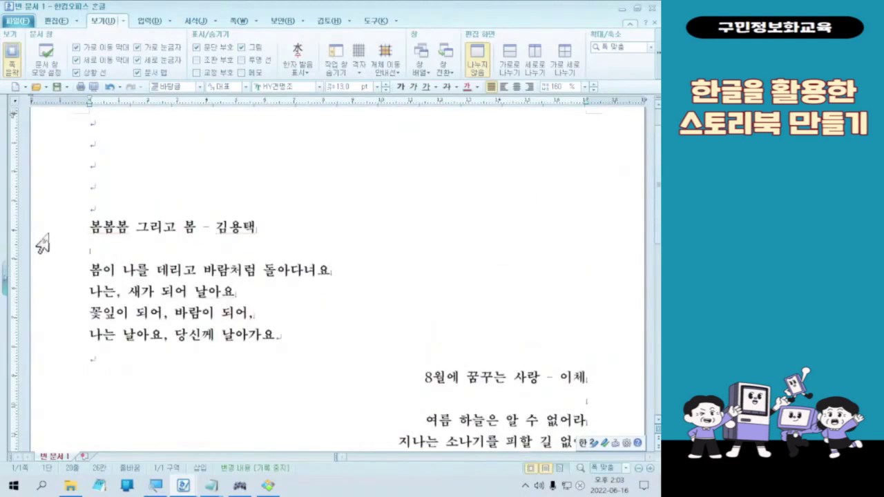
Step: Select all four poems, from the title line 봄봄봄 그리고 봄 to the last verse of the winter poem
{"action": "left_click", "coordinate": [82, 237]}
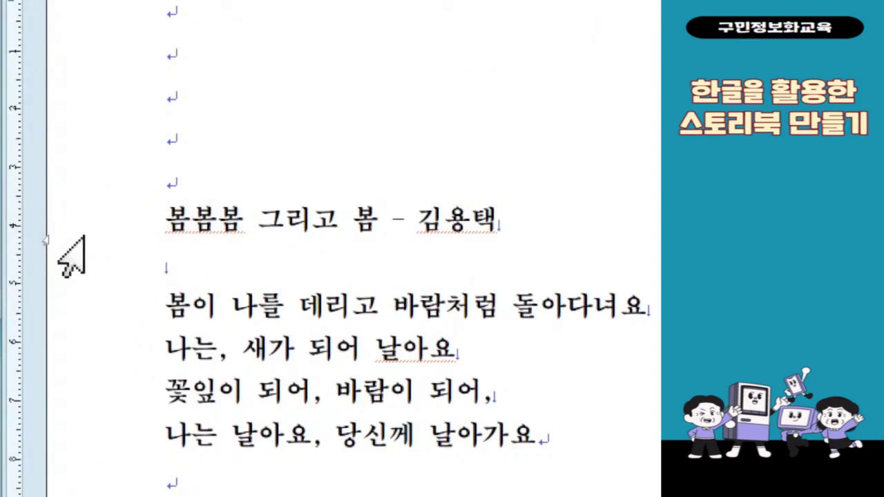
{"action": "double_click", "coordinate": [82, 238]}
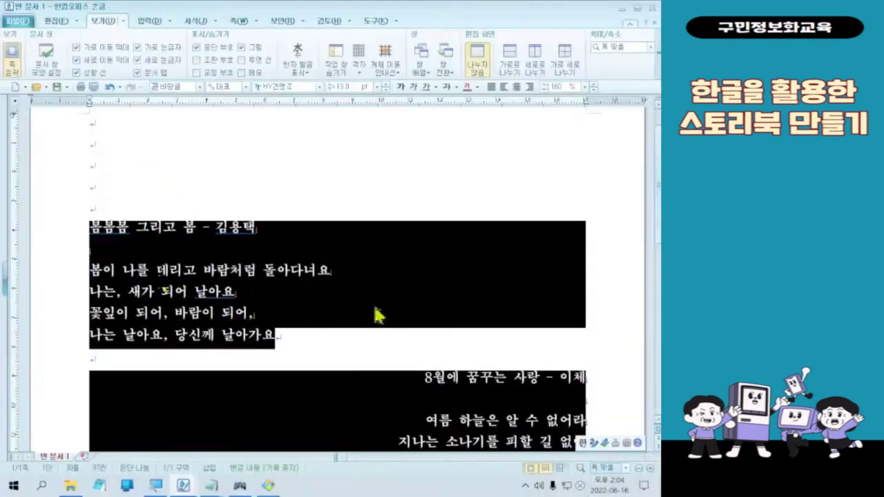
{"action": "scroll", "coordinate": [387, 304], "scroll_direction": "down", "scroll_amount": 10}
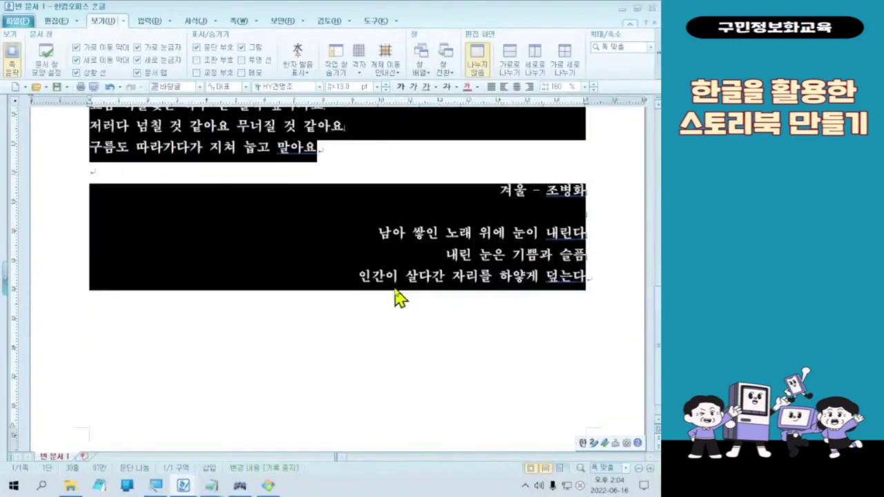
{"action": "scroll", "coordinate": [397, 298], "scroll_direction": "up", "scroll_amount": 10}
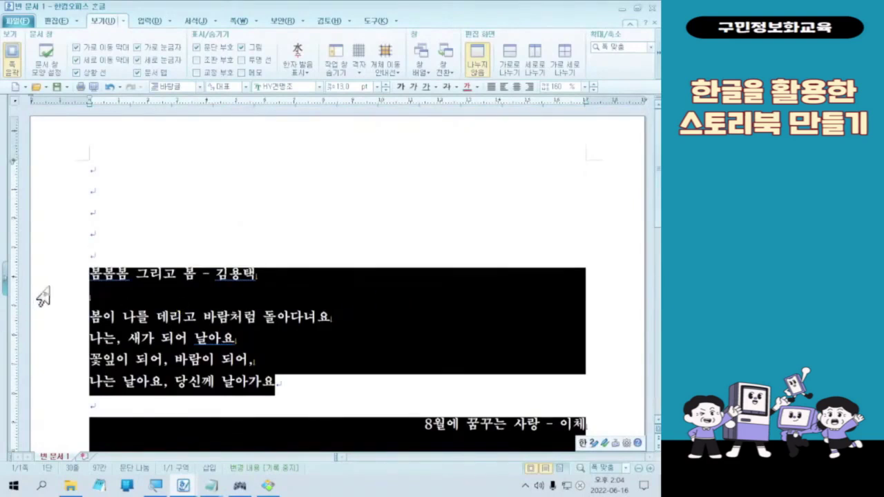
{"action": "left_click", "coordinate": [39, 286]}
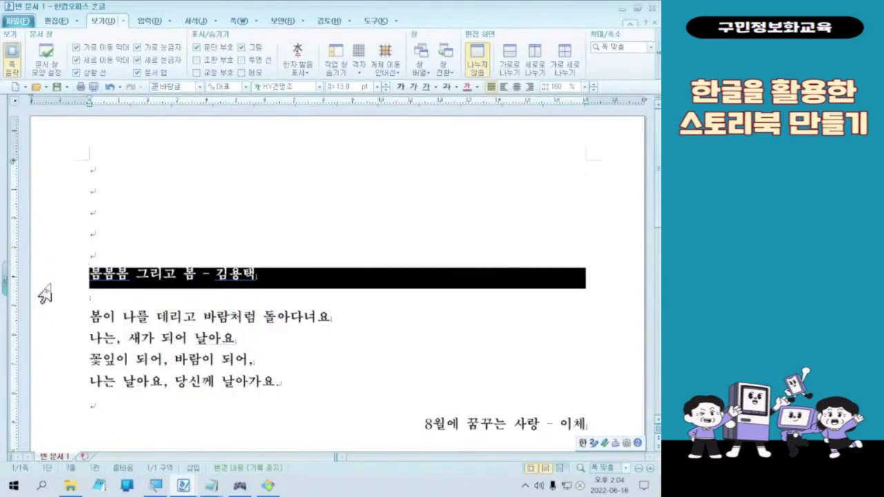
{"action": "key", "text": "shift+Page_Down"}
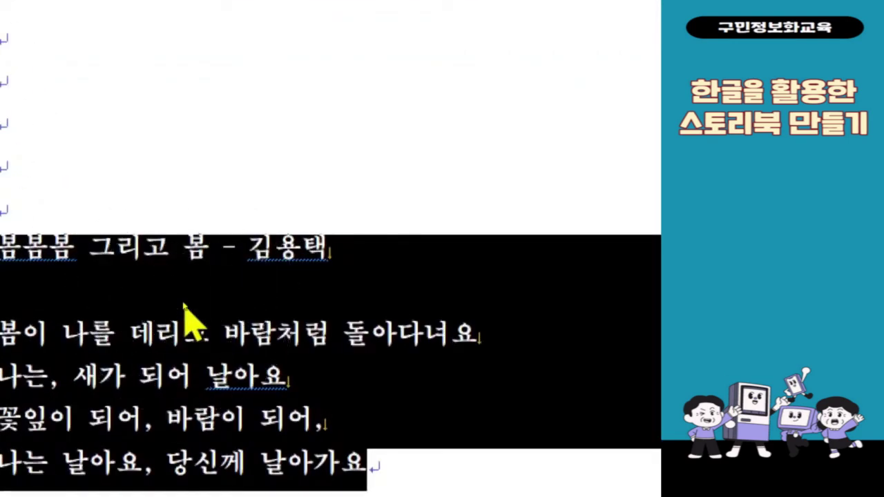
Step: Open the paragraph shape settings (문단 모양) for the selected poems and the left margin value for editing
{"action": "right_click", "coordinate": [183, 304]}
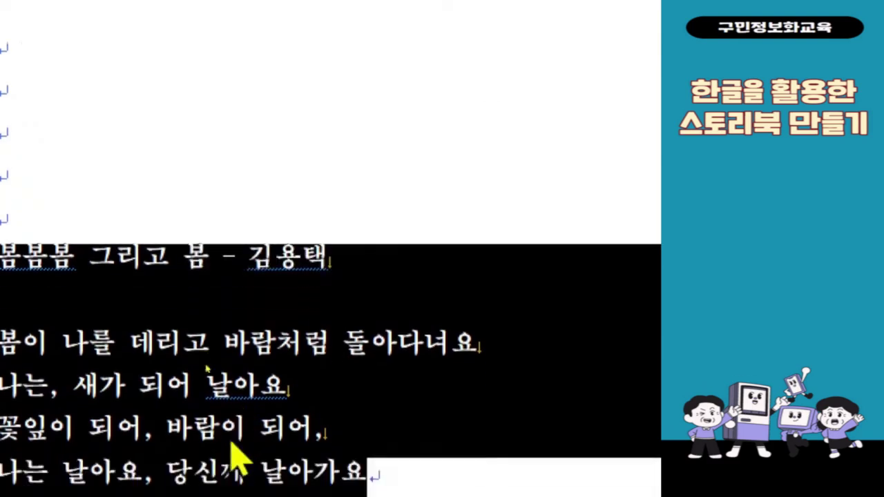
{"action": "right_click", "coordinate": [240, 389]}
{"action": "left_click", "coordinate": [377, 152]}
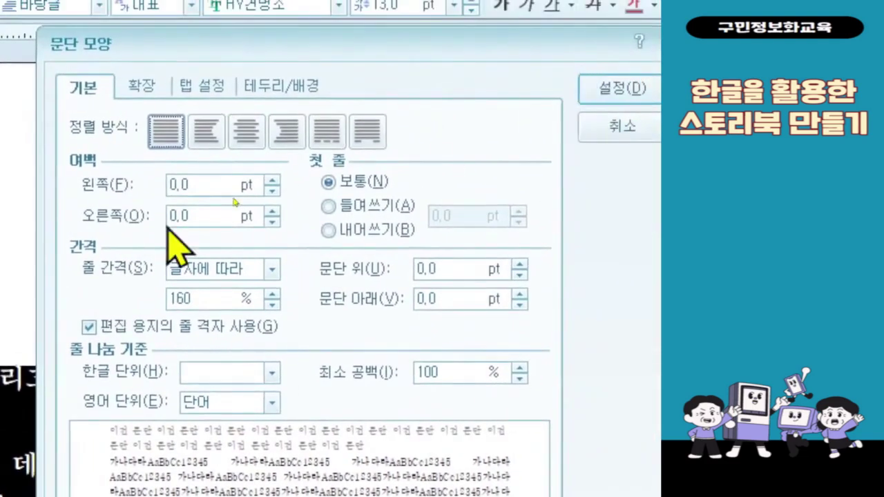
{"action": "left_click", "coordinate": [177, 183]}
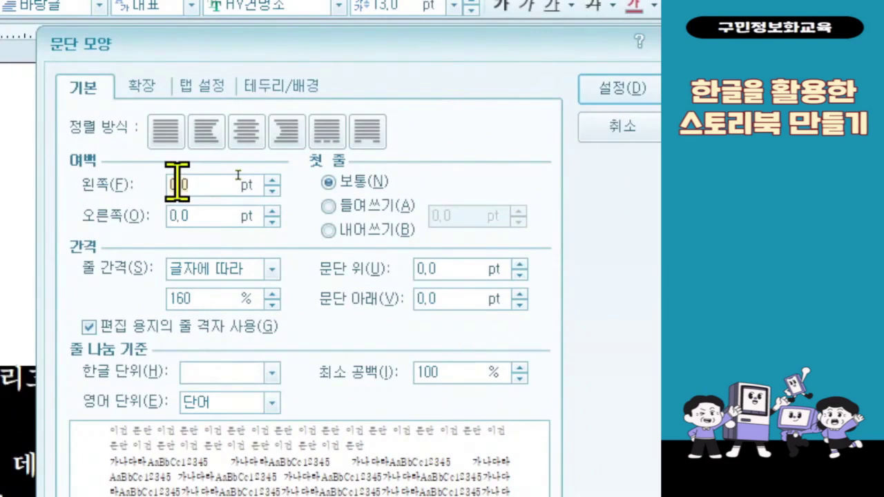
Step: Set the selected poems' left and right paragraph margins to 30 pt and the line spacing to 180%
{"action": "type", "text": "30"}
{"action": "key", "text": "Tab"}
{"action": "type", "text": "30"}
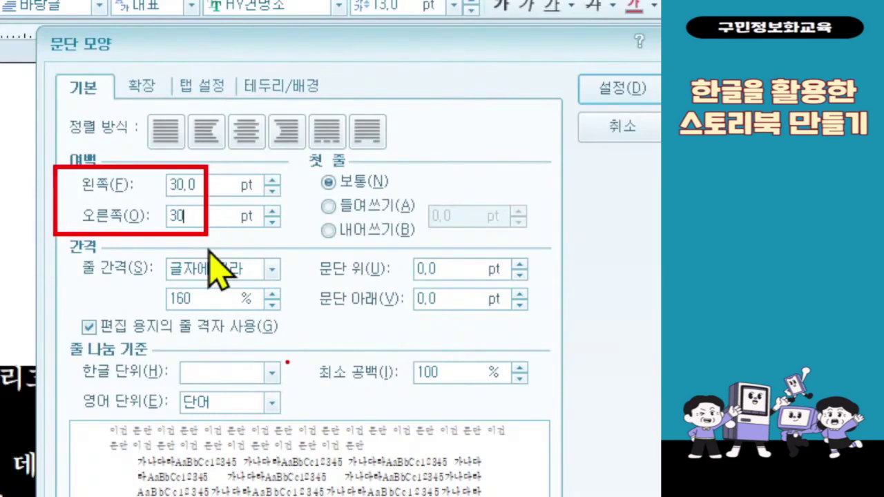
{"action": "double_click", "coordinate": [205, 299]}
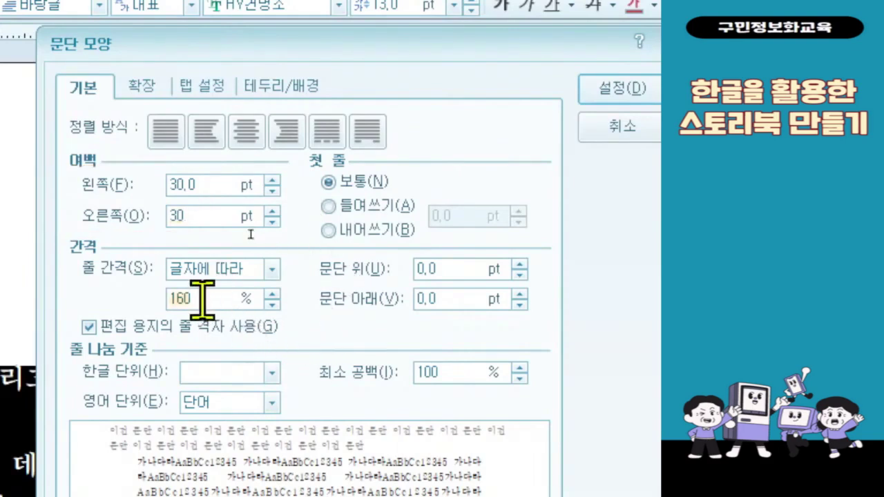
{"action": "type", "text": "180"}
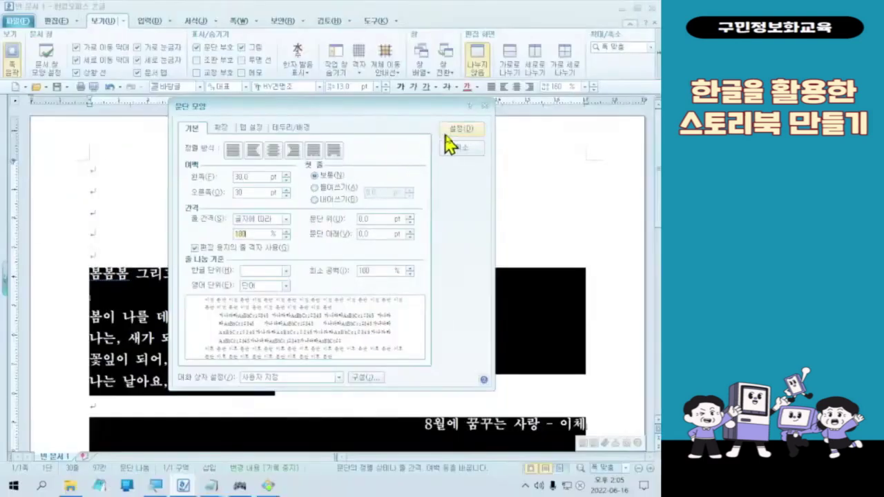
{"action": "left_click", "coordinate": [619, 87]}
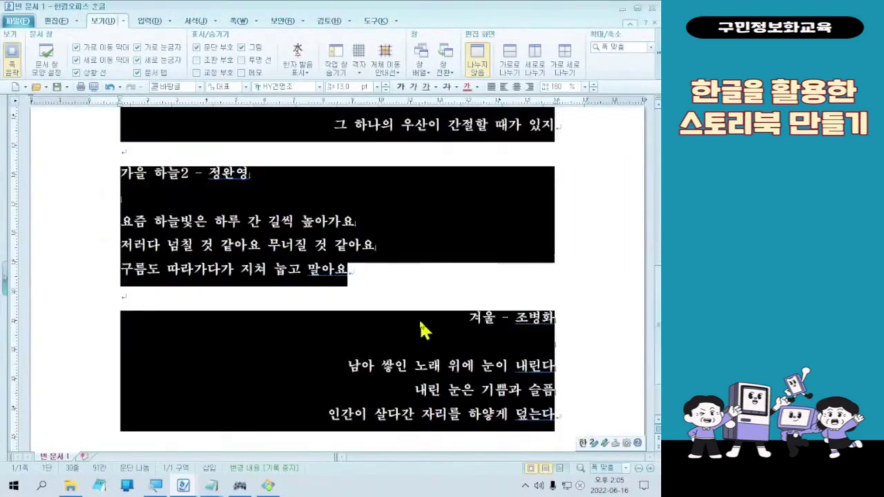
Step: Review the side margins and line spacing of all the poems throughout the page
{"action": "scroll", "coordinate": [422, 330], "scroll_direction": "up", "scroll_amount": 3}
{"action": "left_click", "coordinate": [423, 323]}
{"action": "scroll", "coordinate": [424, 321], "scroll_direction": "up", "scroll_amount": 3}
{"action": "scroll", "coordinate": [424, 320], "scroll_direction": "down", "scroll_amount": 7}
{"action": "scroll", "coordinate": [424, 318], "scroll_direction": "up", "scroll_amount": 8}
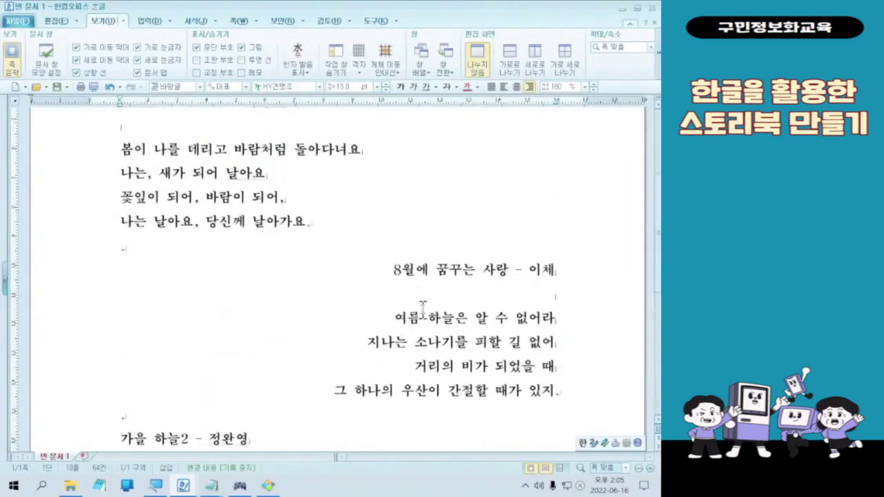
{"action": "scroll", "coordinate": [510, 296], "scroll_direction": "down", "scroll_amount": 5}
{"action": "scroll", "coordinate": [501, 288], "scroll_direction": "down", "scroll_amount": 2}
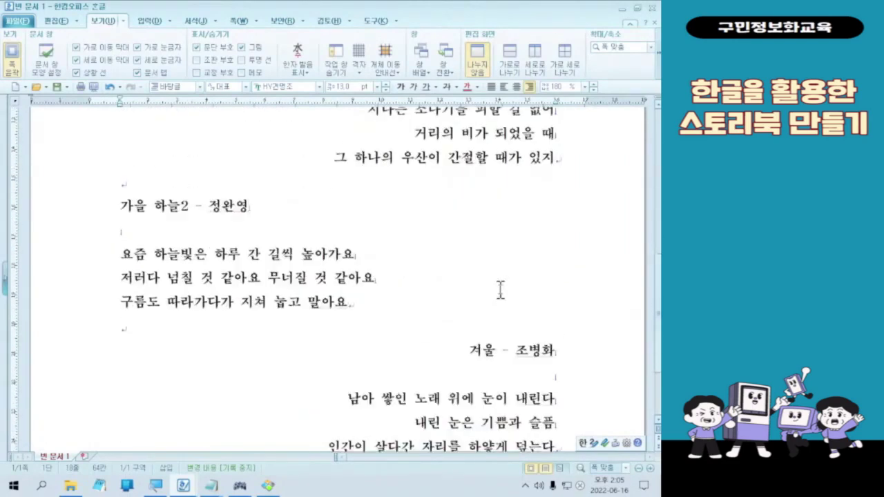
{"action": "left_click_drag", "start_coordinate": [68, 136], "coordinate": [120, 286]}
{"action": "left_click_drag", "start_coordinate": [566, 124], "coordinate": [597, 307]}
{"action": "left_click_drag", "start_coordinate": [562, 227], "coordinate": [614, 226]}
{"action": "left_click_drag", "start_coordinate": [118, 217], "coordinate": [65, 217]}
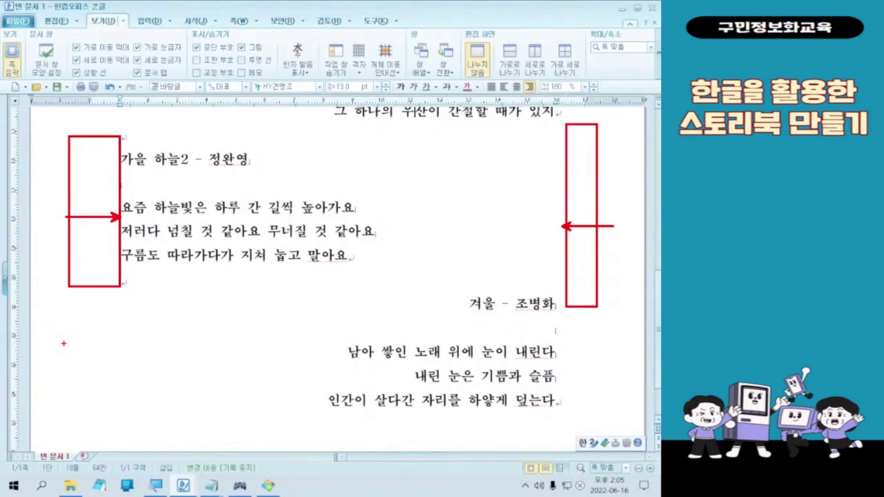
{"action": "key", "text": "Escape"}
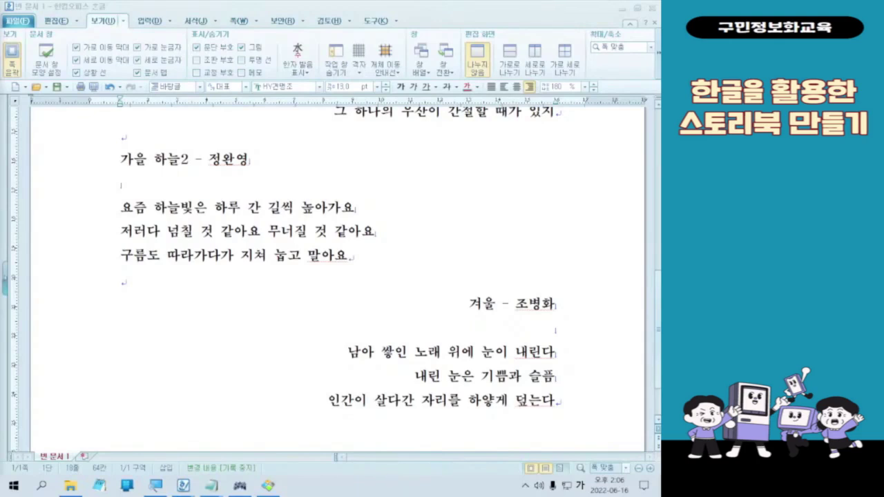
Step: Switch to the image viewer, examine the finished Four Seasons sample page, and return to the document
{"action": "left_click", "coordinate": [277, 486]}
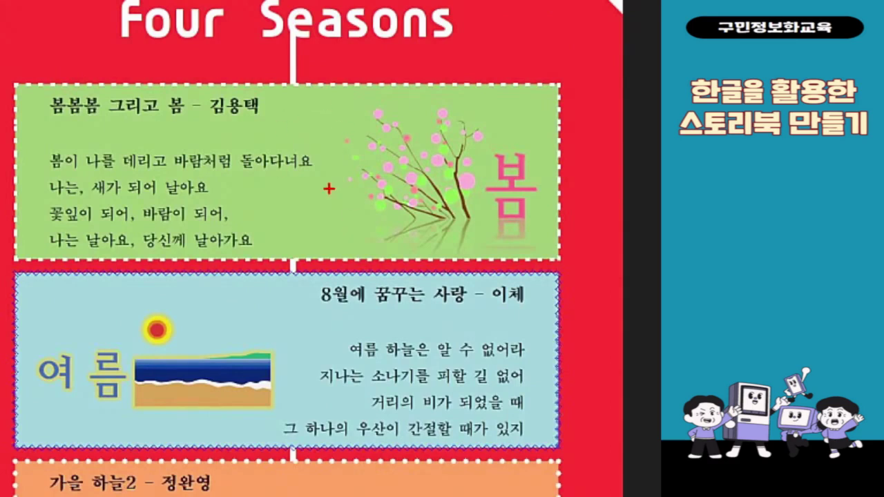
{"action": "key", "text": "Escape"}
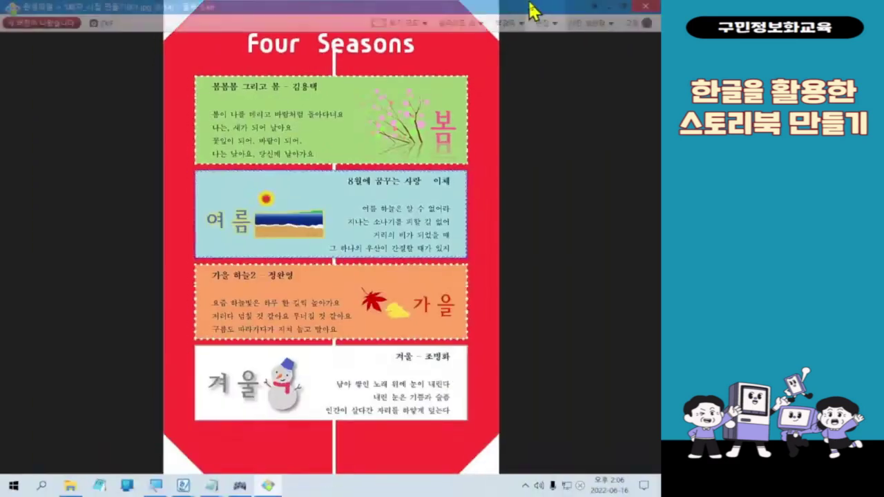
{"action": "left_click", "coordinate": [610, 7]}
Step: Select the whole spring poem "봄봄봄 그리고 봄" and open its paragraph border and background settings
{"action": "scroll", "coordinate": [498, 259], "scroll_direction": "up", "scroll_amount": 10}
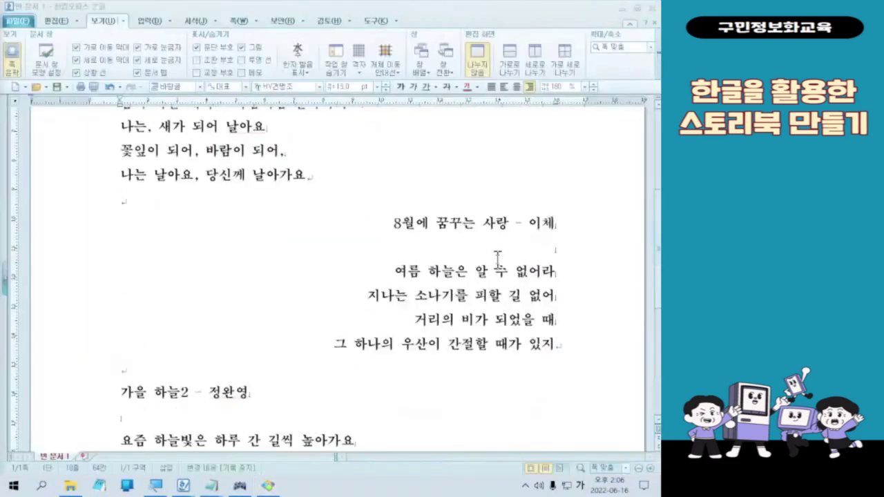
{"action": "left_click_drag", "start_coordinate": [116, 238], "coordinate": [352, 362]}
{"action": "key", "text": "ctrl+1"}
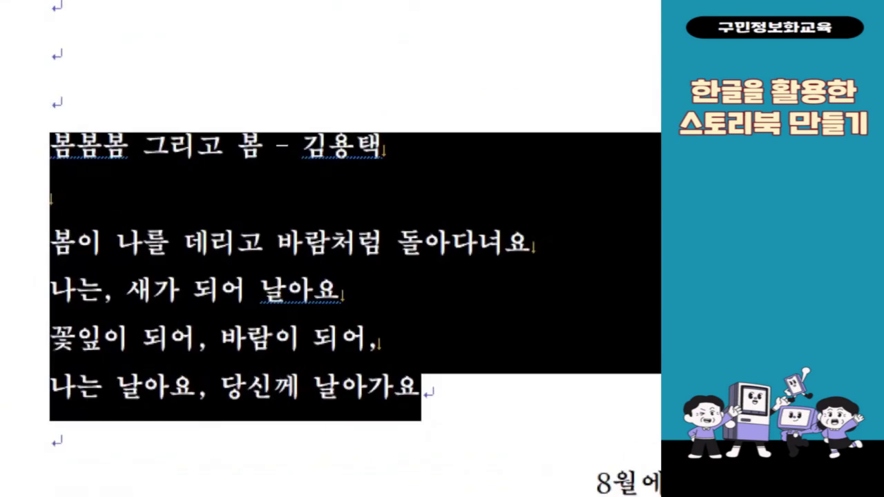
{"action": "mouse_move", "coordinate": [464, 399]}
{"action": "left_mouse_down"}
{"action": "mouse_move", "coordinate": [337, 340]}
{"action": "mouse_move", "coordinate": [53, 137]}
{"action": "mouse_move", "coordinate": [58, 142]}
{"action": "left_mouse_up"}
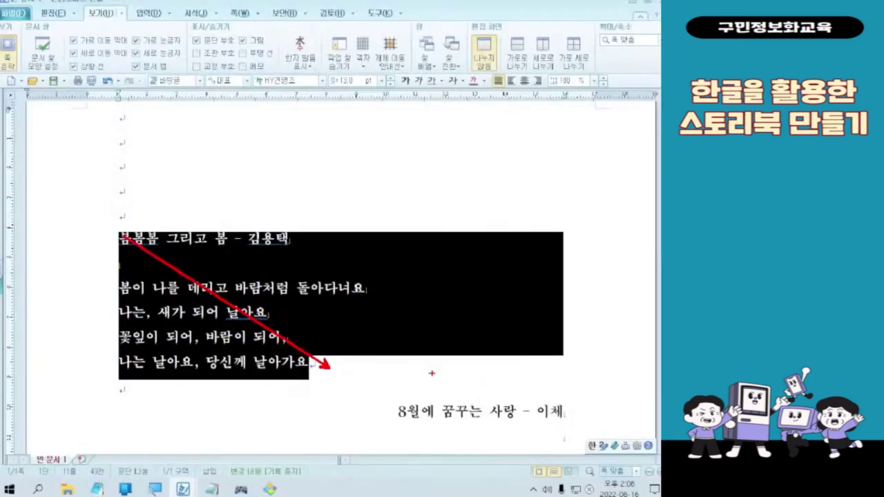
{"action": "right_click", "coordinate": [157, 295]}
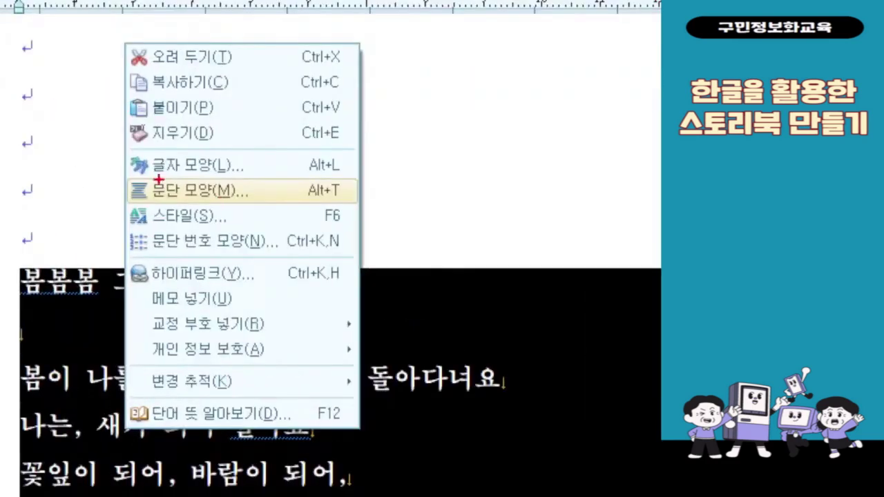
{"action": "left_click_drag", "start_coordinate": [116, 166], "coordinate": [291, 214]}
{"action": "left_click_drag", "start_coordinate": [302, 173], "coordinate": [354, 124]}
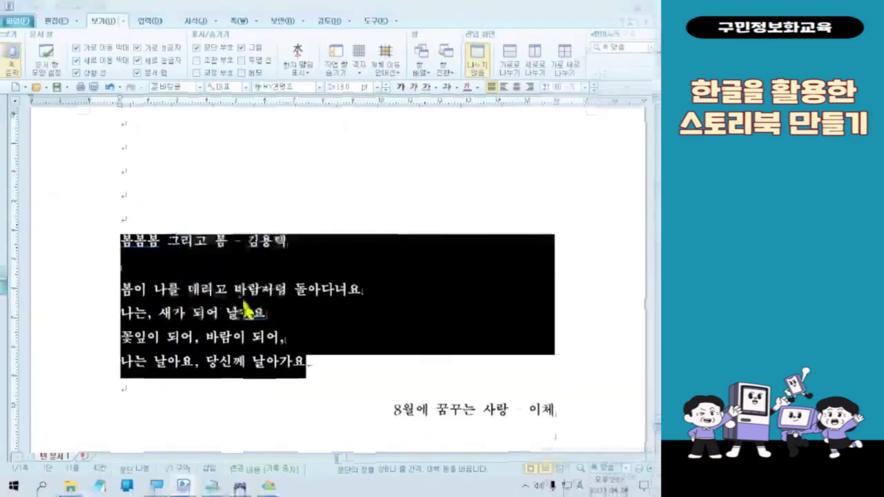
{"action": "right_click", "coordinate": [232, 308]}
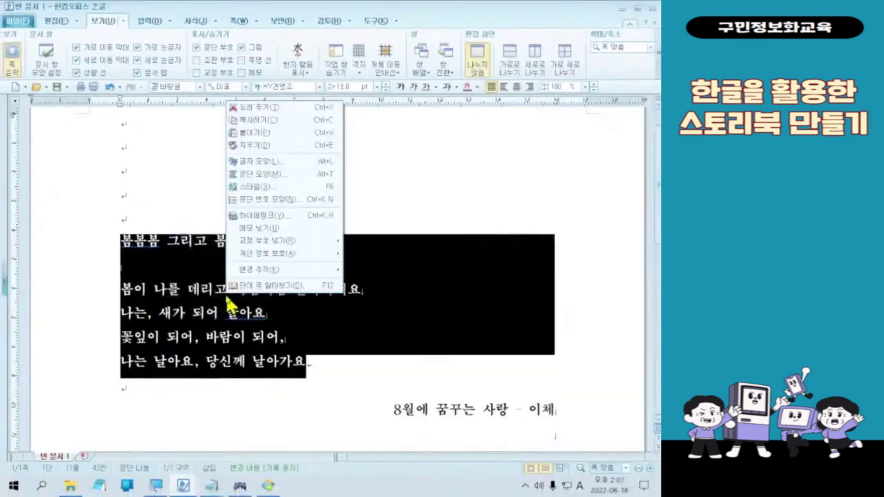
{"action": "left_click", "coordinate": [301, 186]}
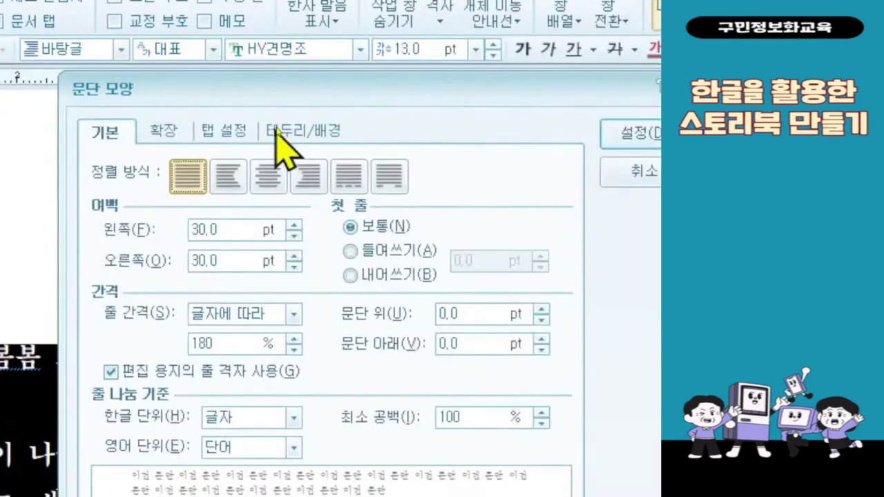
{"action": "left_click", "coordinate": [278, 133]}
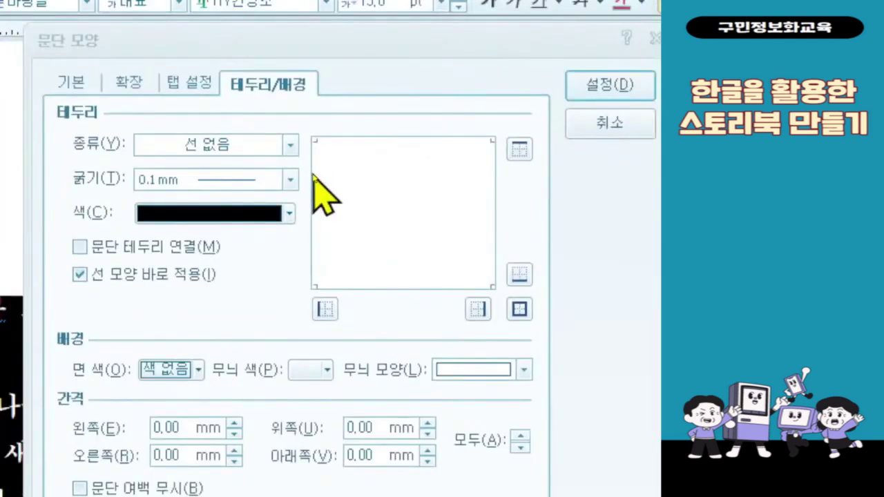
Step: Set the spring poem's paragraph border to the fine dotted line type with a thickness of 1 mm
{"action": "left_click", "coordinate": [280, 143]}
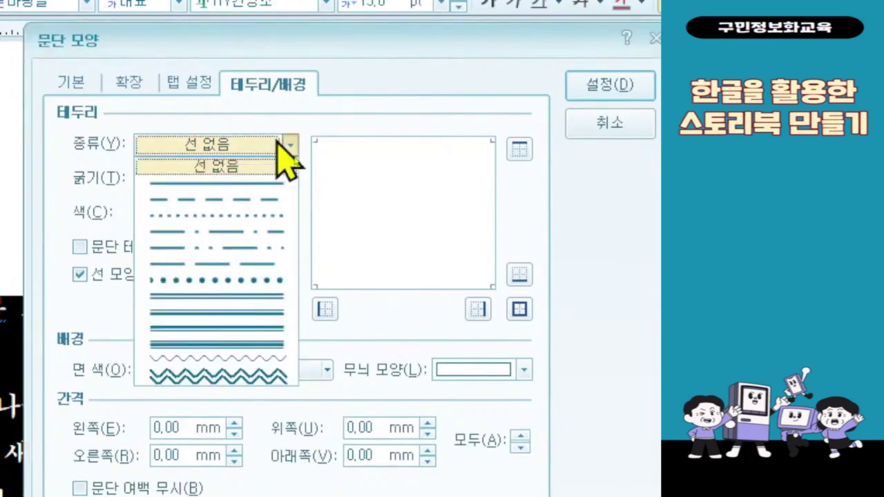
{"action": "left_click", "coordinate": [250, 231]}
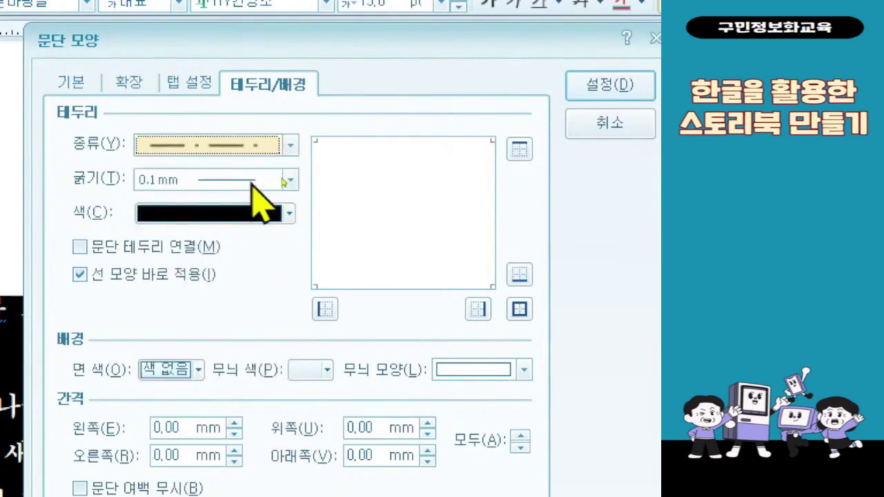
{"action": "left_click", "coordinate": [261, 147]}
{"action": "left_click", "coordinate": [249, 225]}
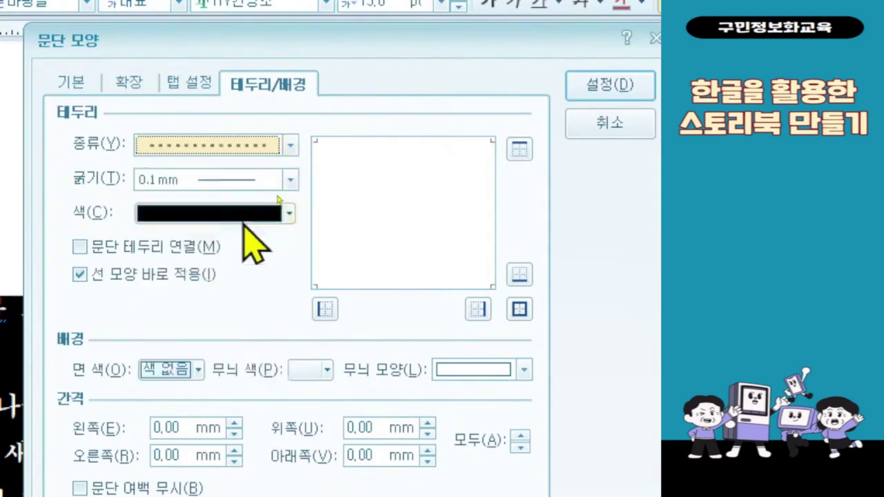
{"action": "left_click", "coordinate": [219, 182]}
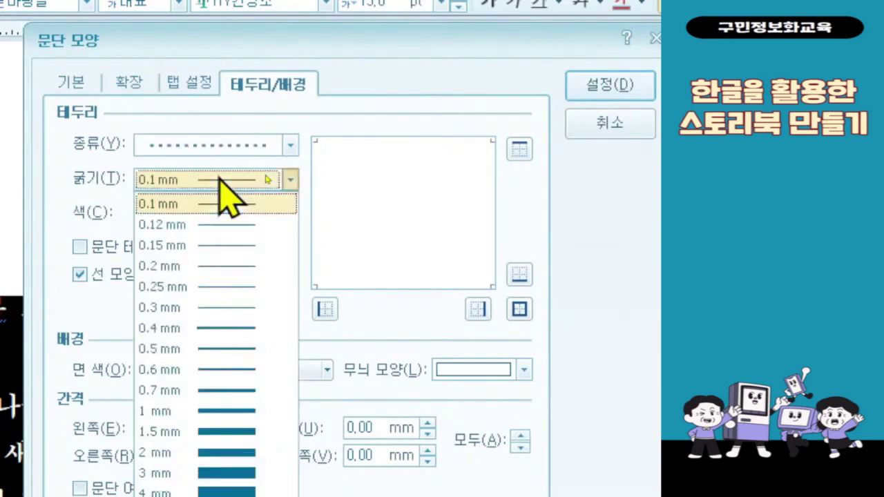
{"action": "left_click", "coordinate": [204, 412]}
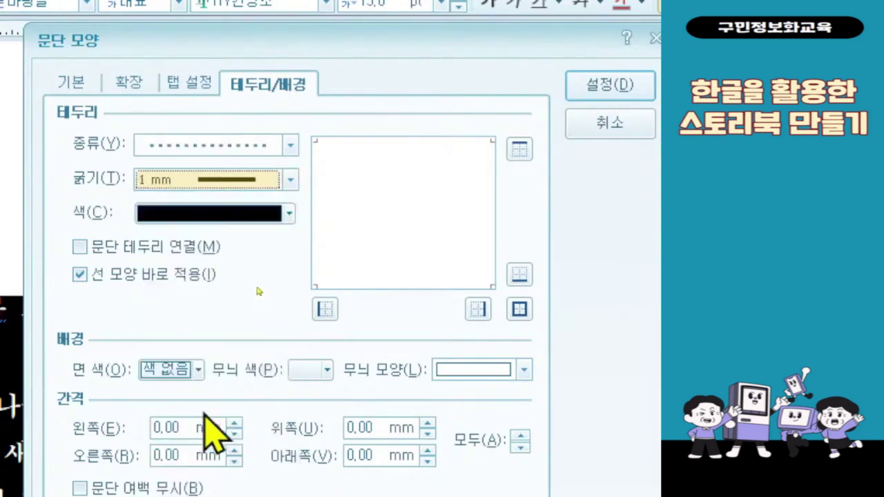
Step: Color the dotted paragraph border dark green and apply it to all four sides of the spring poem
{"action": "left_click", "coordinate": [193, 212]}
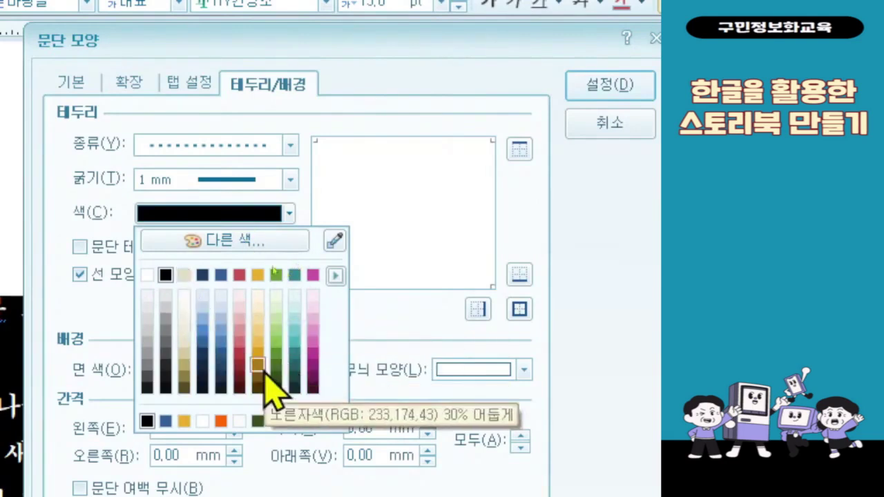
{"action": "left_click", "coordinate": [333, 276]}
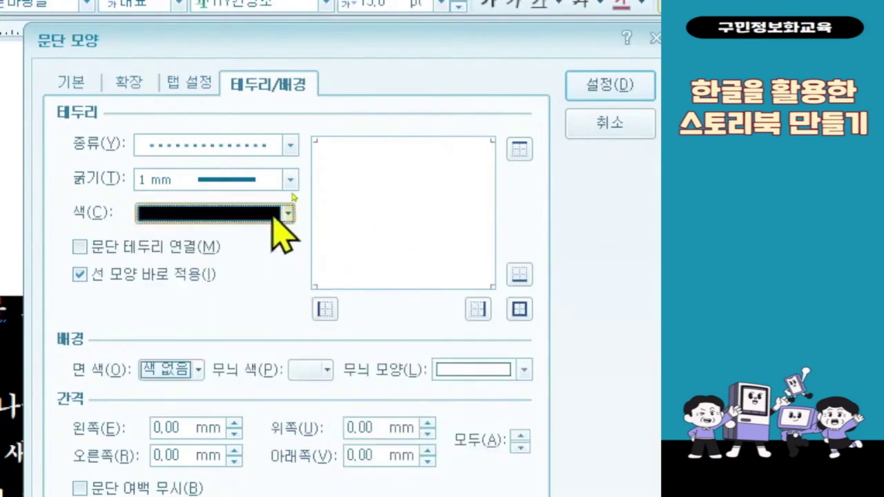
{"action": "left_click", "coordinate": [288, 214]}
{"action": "left_click", "coordinate": [266, 215]}
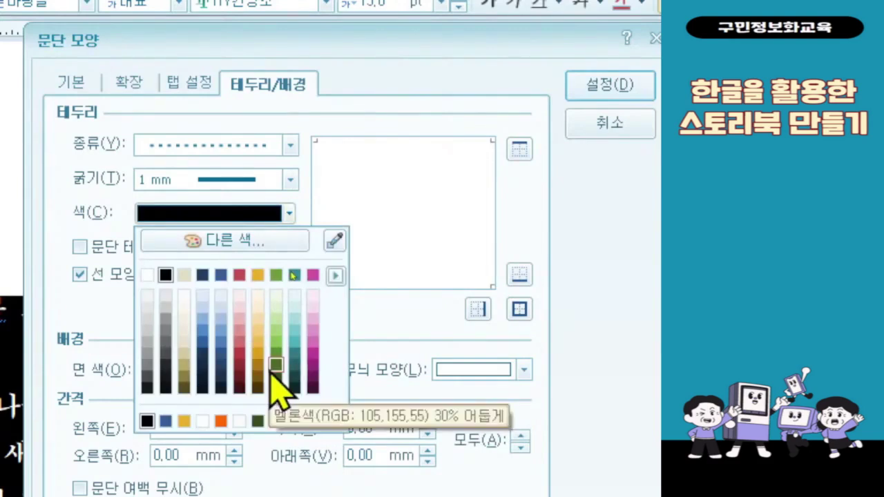
{"action": "left_click", "coordinate": [275, 380]}
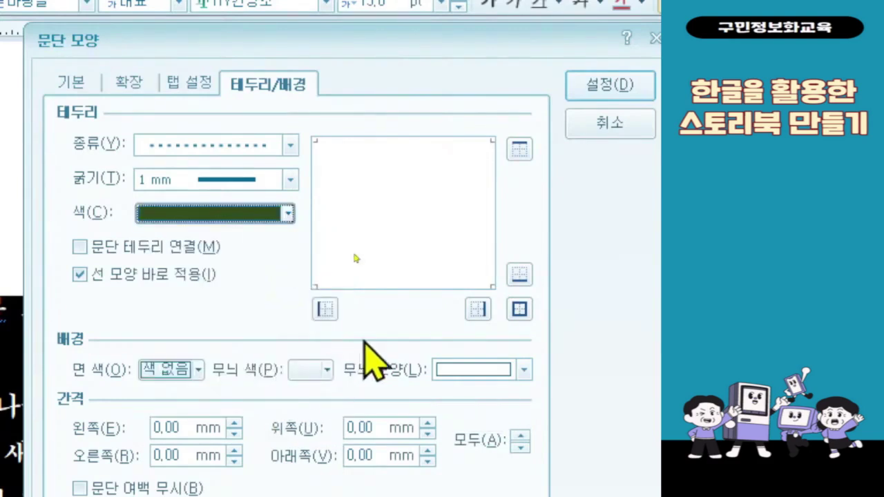
{"action": "left_click", "coordinate": [518, 311]}
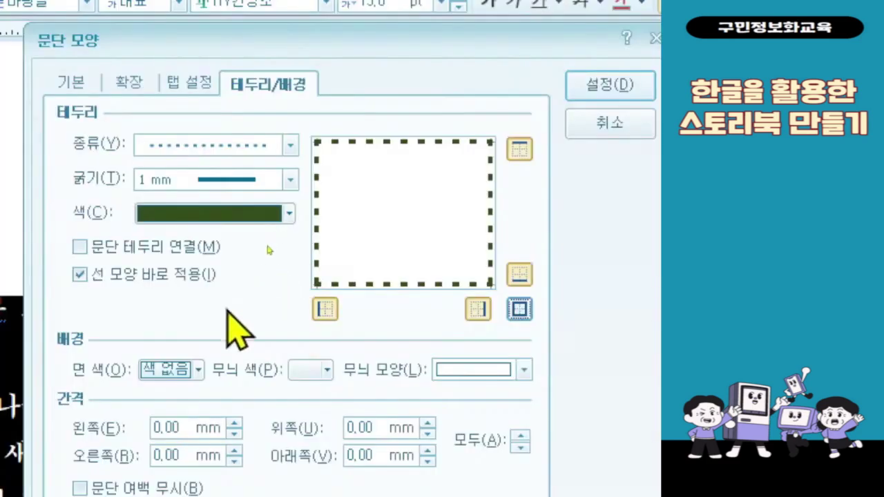
Step: Fill the spring poem's paragraph background with light green and apply the border and background settings
{"action": "left_click", "coordinate": [196, 371]}
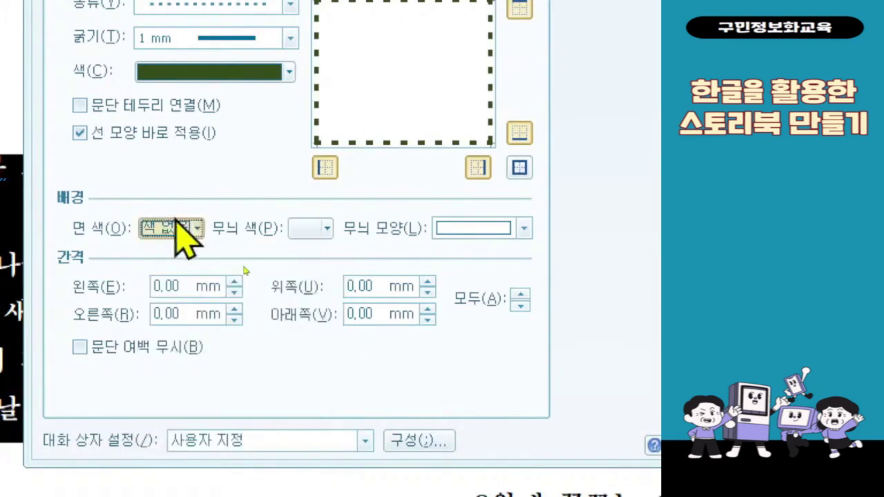
{"action": "left_click", "coordinate": [173, 230]}
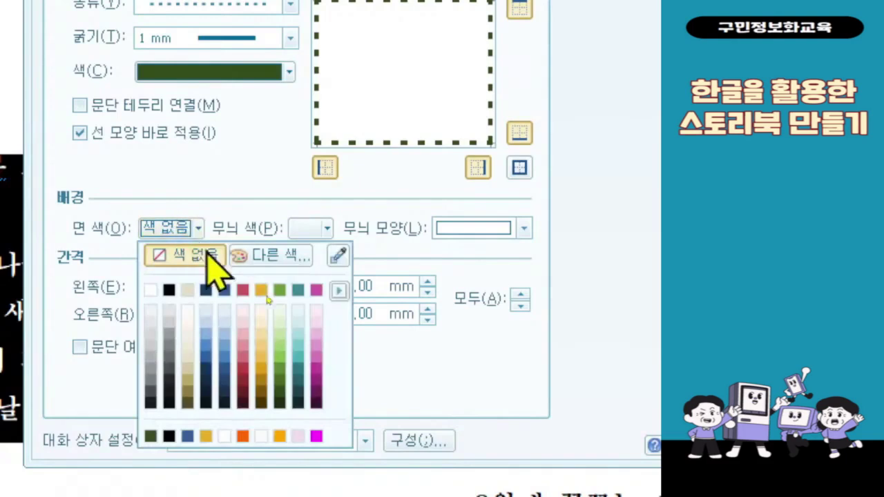
{"action": "left_click", "coordinate": [280, 348]}
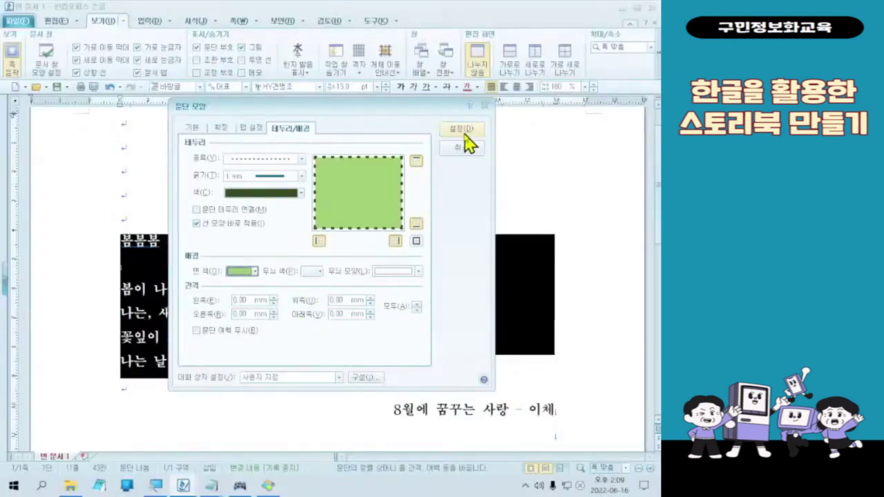
{"action": "left_click", "coordinate": [464, 134]}
{"action": "key", "text": "Escape"}
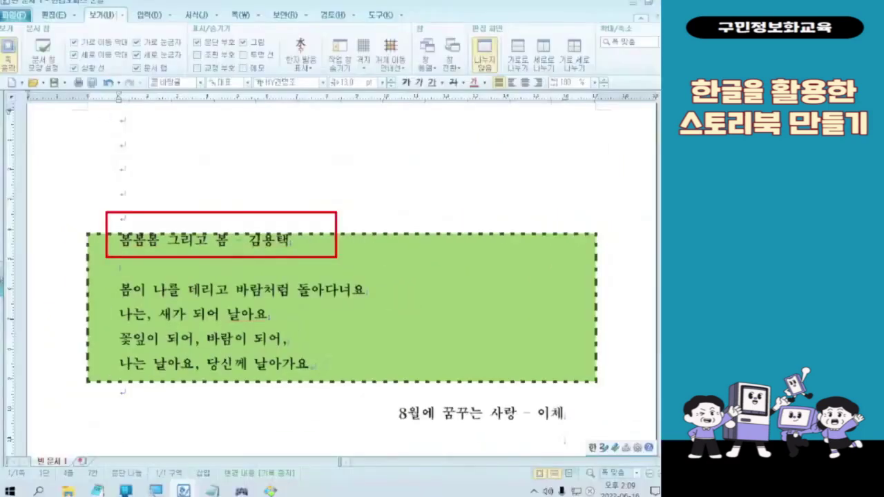
Step: Select the whole spring poem and set its upper border spacing to 4 mm in the paragraph settings
{"action": "left_click_drag", "start_coordinate": [123, 245], "coordinate": [342, 350]}
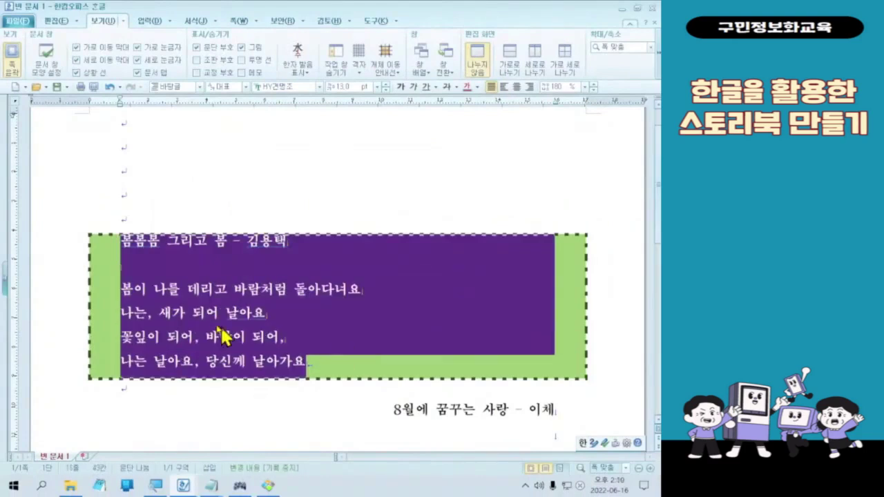
{"action": "right_click", "coordinate": [217, 326]}
{"action": "left_click", "coordinate": [305, 207]}
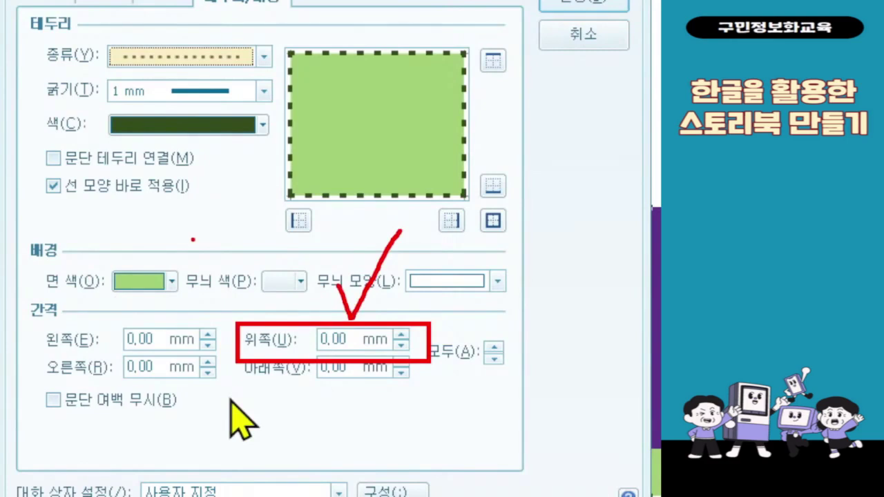
{"action": "left_click", "coordinate": [339, 339]}
{"action": "type", "text": "4"}
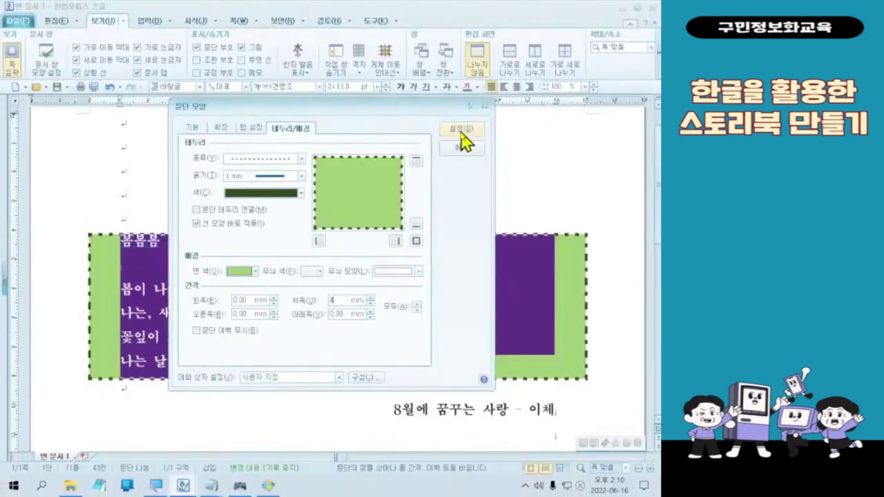
{"action": "left_click", "coordinate": [461, 131]}
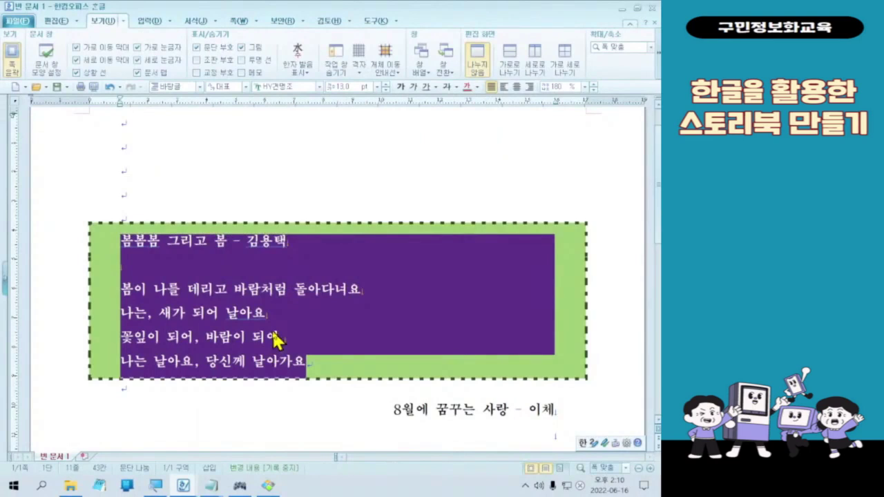
{"action": "left_click", "coordinate": [267, 314]}
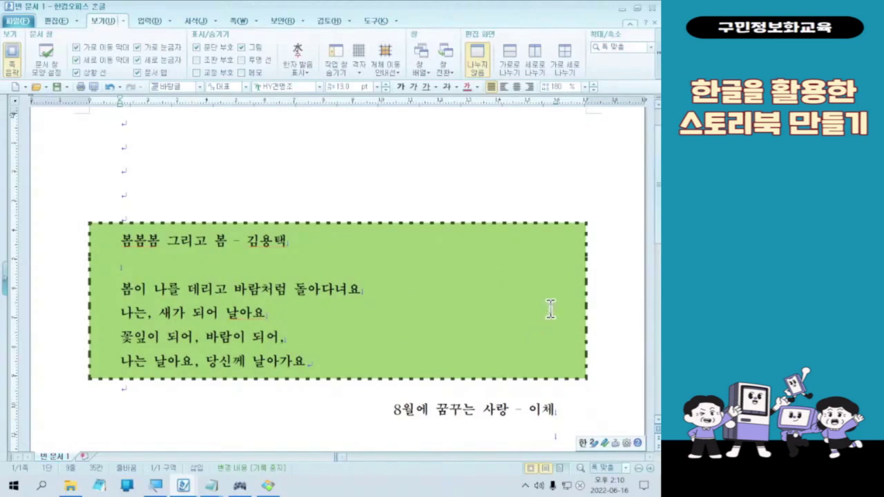
Step: Select the whole summer poem "8월에 꿈꾸는 사랑" and open its paragraph border and background settings
{"action": "scroll", "coordinate": [551, 309], "scroll_direction": "down", "scroll_amount": 3}
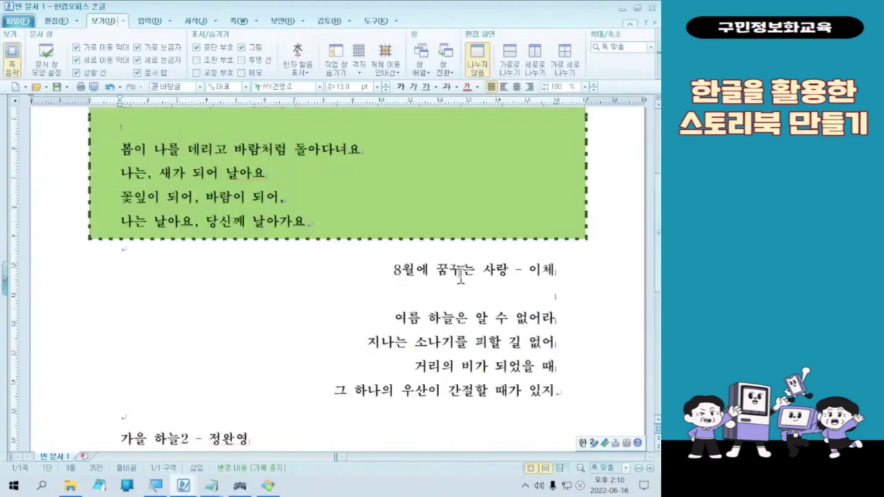
{"action": "left_click_drag", "start_coordinate": [392, 269], "coordinate": [567, 386]}
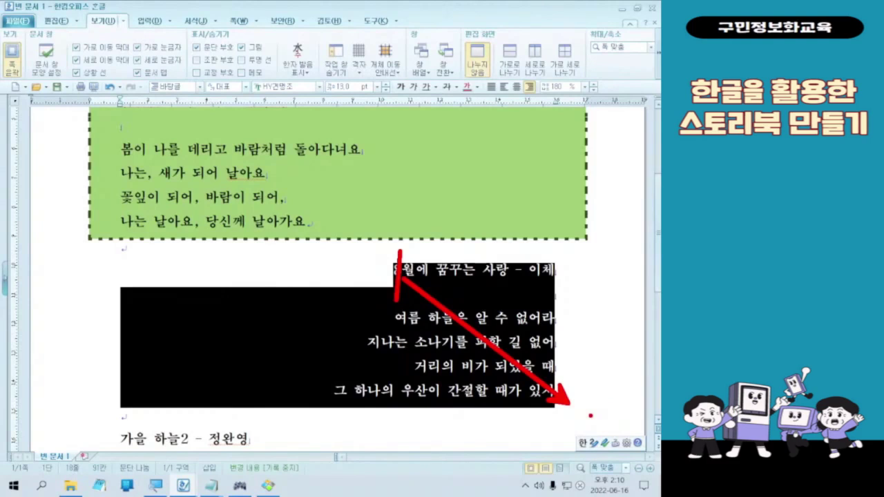
{"action": "right_click", "coordinate": [460, 364]}
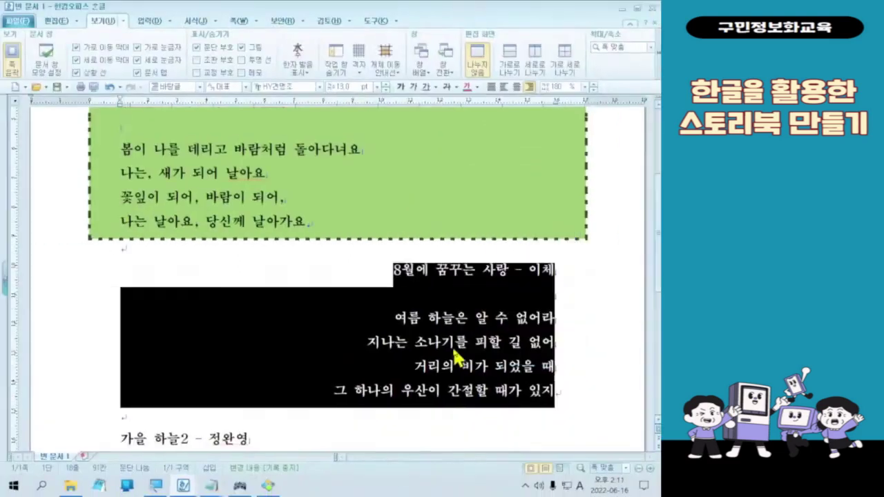
{"action": "right_click", "coordinate": [453, 351]}
{"action": "left_click", "coordinate": [506, 231]}
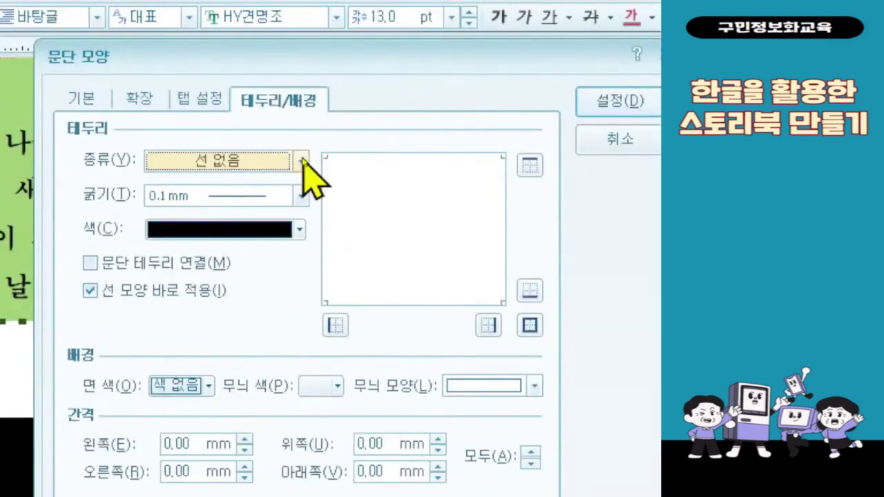
Step: Choose the double zigzag line type with a thickness of 1 mm for the summer poem's paragraph border
{"action": "left_click", "coordinate": [302, 162]}
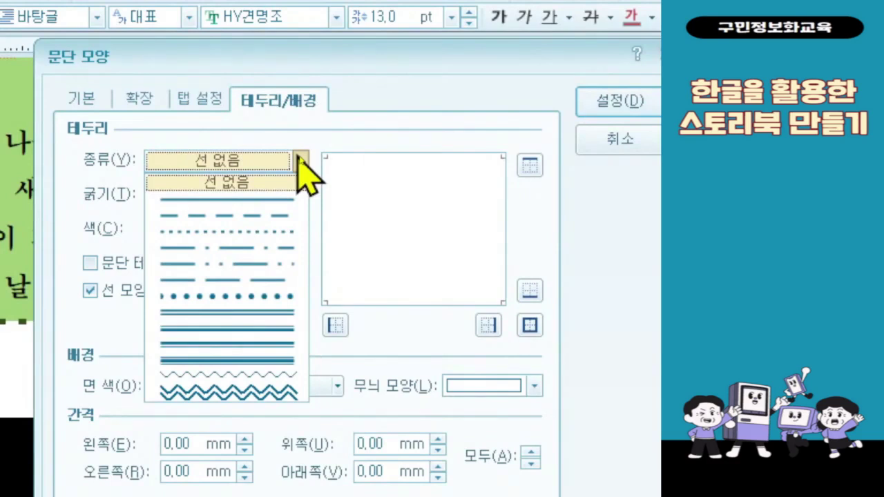
{"action": "left_click", "coordinate": [276, 393]}
{"action": "left_click", "coordinate": [191, 197]}
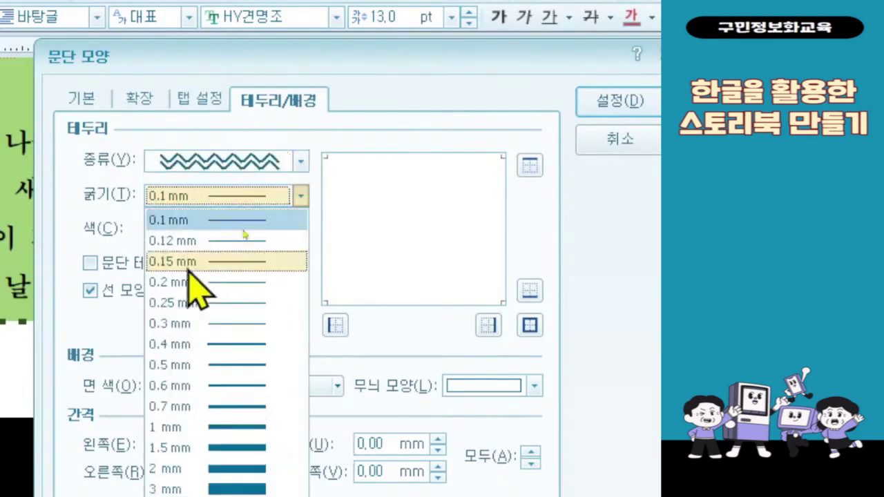
{"action": "left_click", "coordinate": [185, 423]}
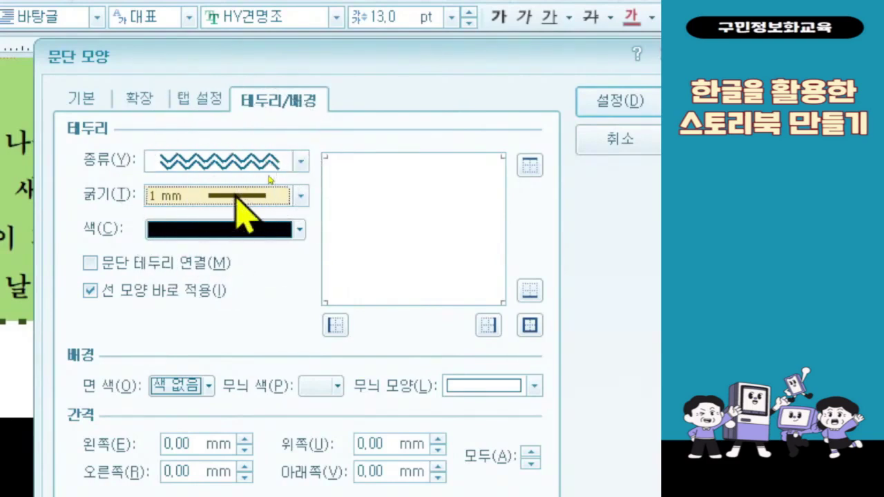
Step: Choose blue from the Office (오피스) color theme as the summer poem's border color
{"action": "left_click", "coordinate": [242, 232]}
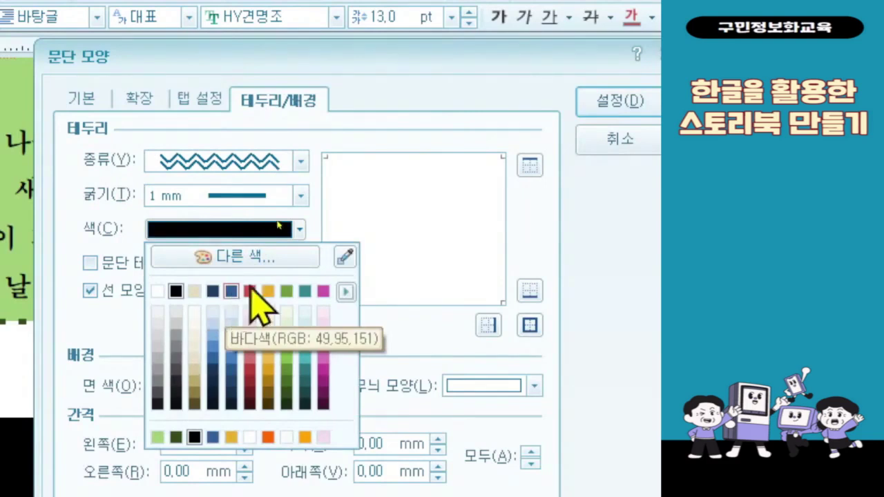
{"action": "left_click", "coordinate": [345, 292]}
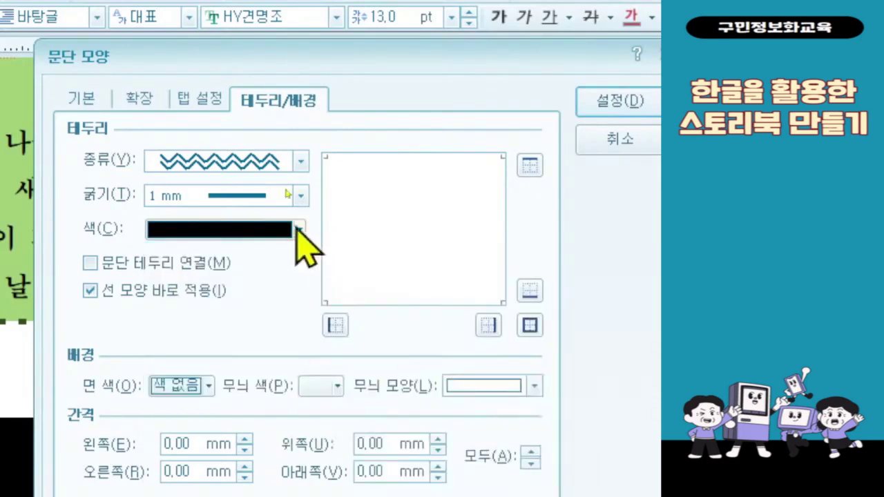
{"action": "left_click", "coordinate": [250, 232]}
{"action": "left_click", "coordinate": [345, 292]}
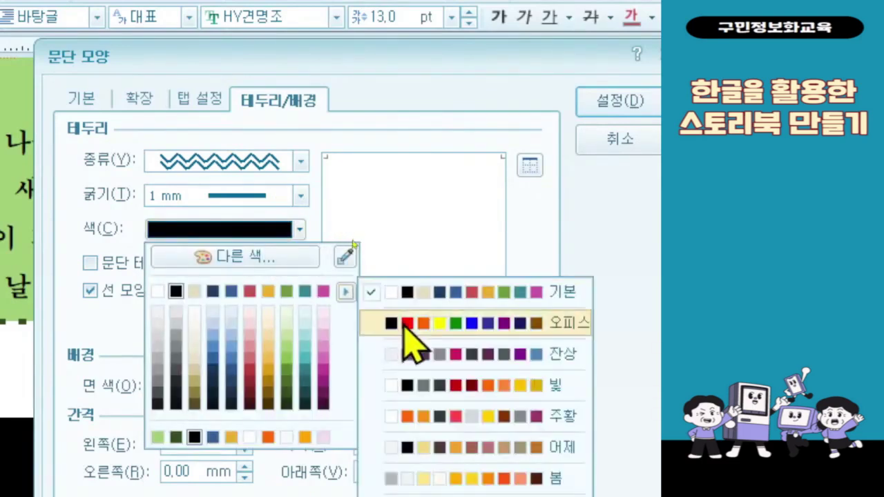
{"action": "left_click", "coordinate": [405, 319]}
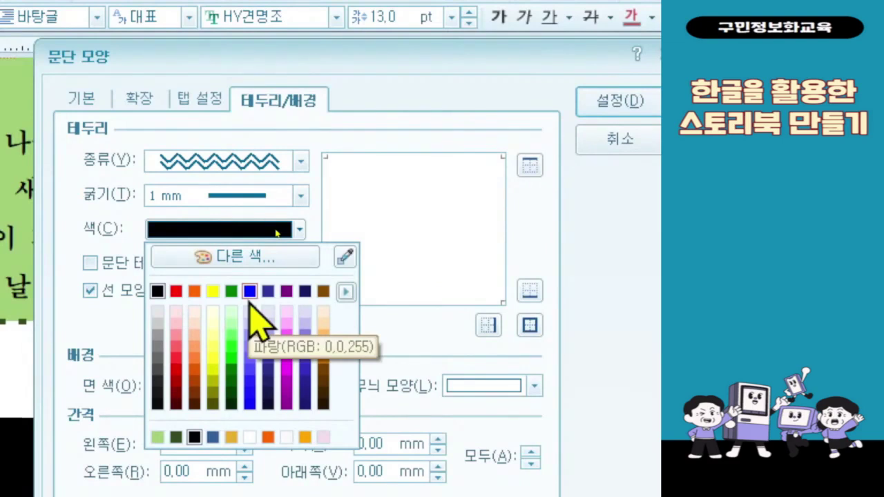
{"action": "left_click", "coordinate": [249, 335]}
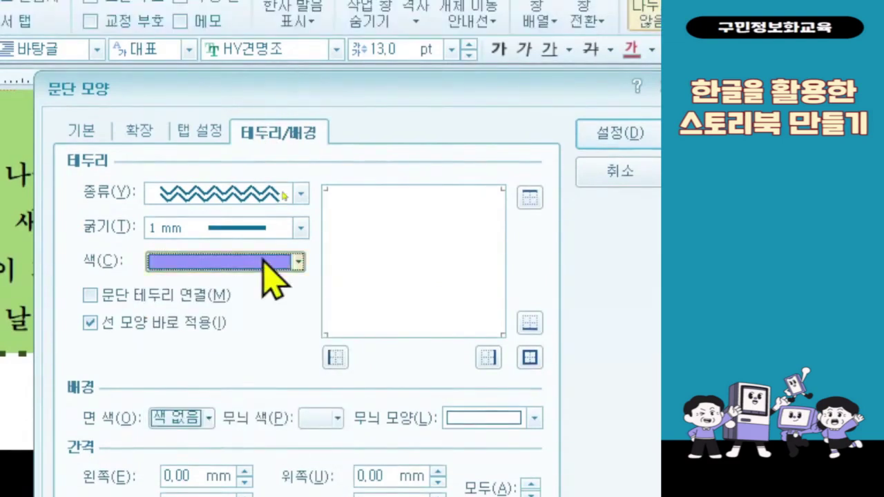
{"action": "left_click", "coordinate": [273, 230]}
{"action": "left_click", "coordinate": [250, 323]}
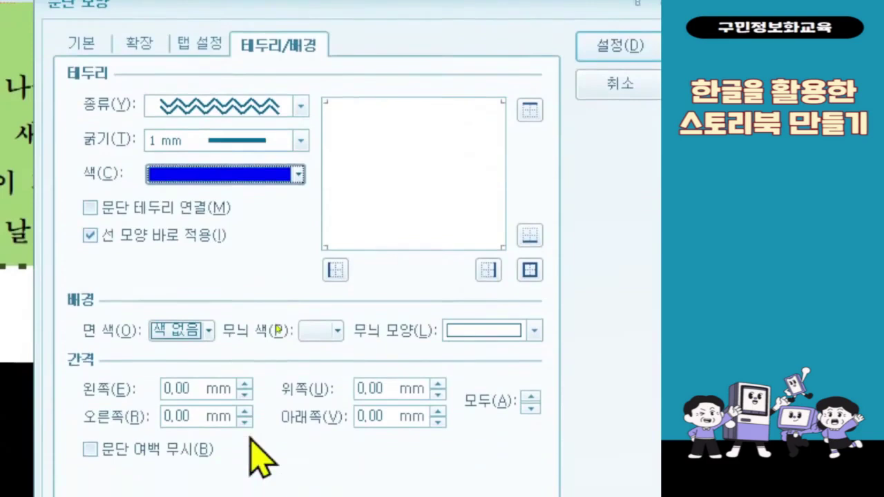
Step: Switch the color theme for the summer poem's background fill to the basic (기본) palette
{"action": "left_click", "coordinate": [183, 331]}
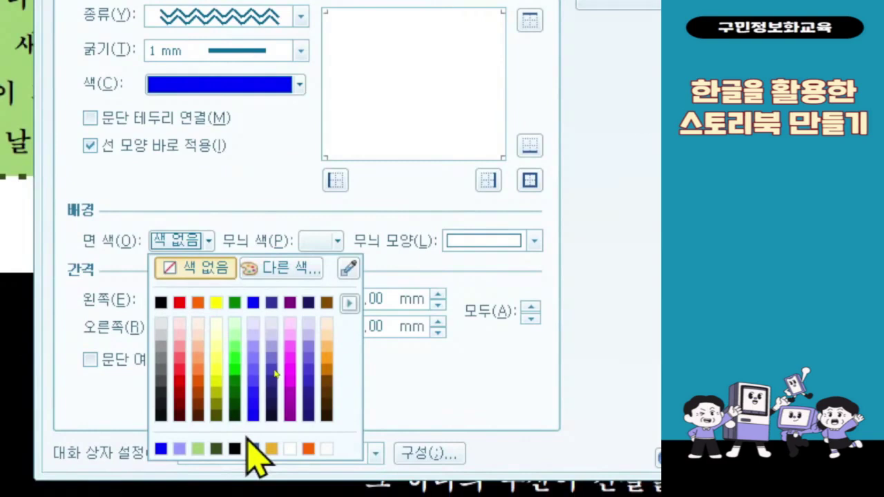
{"action": "left_click", "coordinate": [349, 303]}
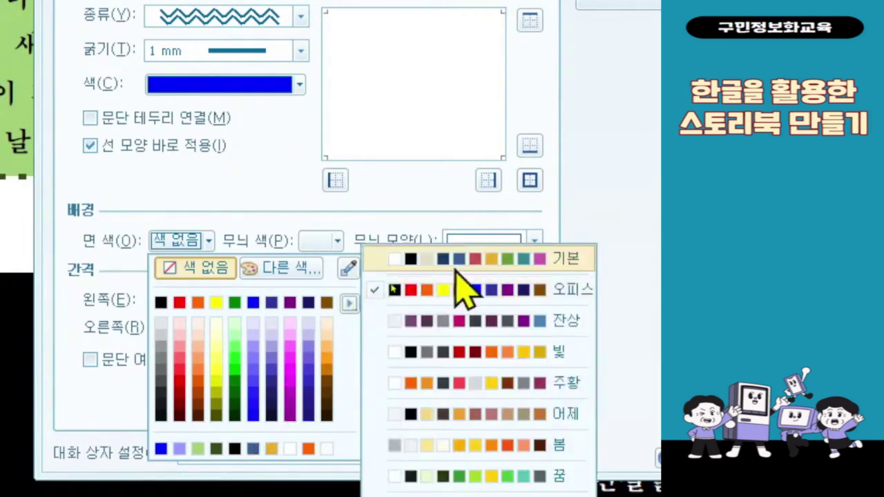
{"action": "left_click", "coordinate": [571, 270]}
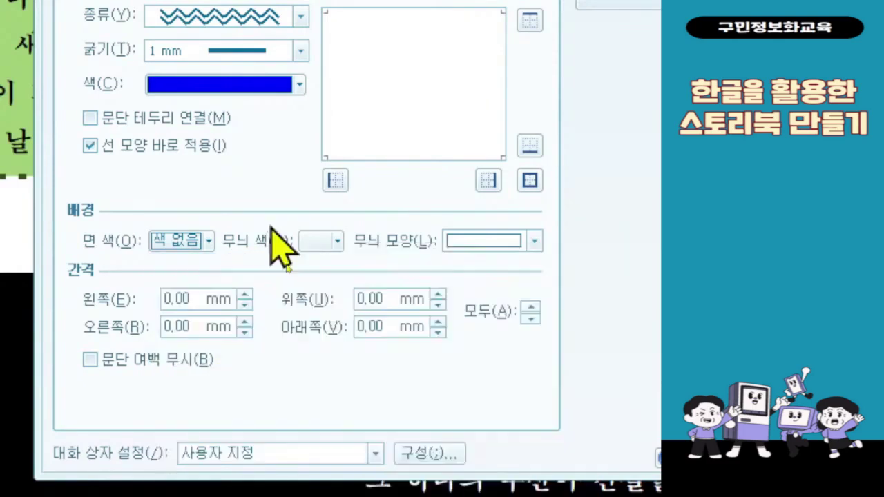
{"action": "left_click", "coordinate": [206, 244]}
{"action": "left_click", "coordinate": [350, 302]}
{"action": "left_click", "coordinate": [448, 268]}
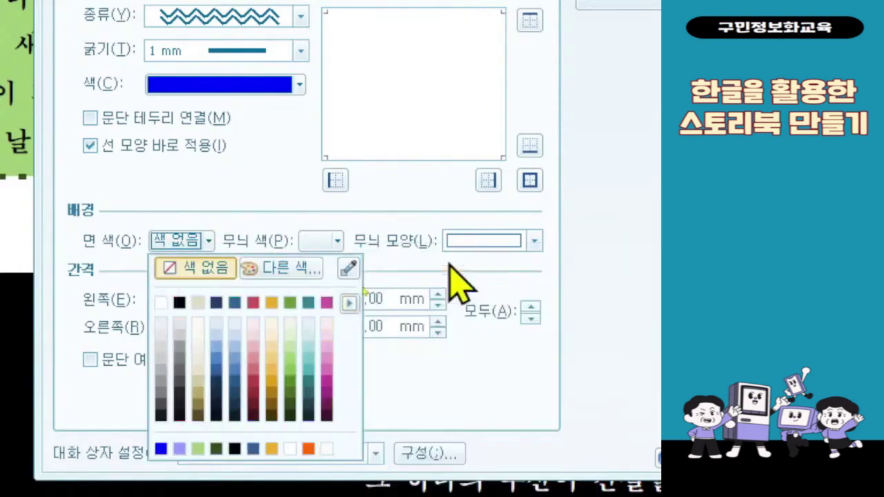
{"action": "left_click", "coordinate": [309, 347]}
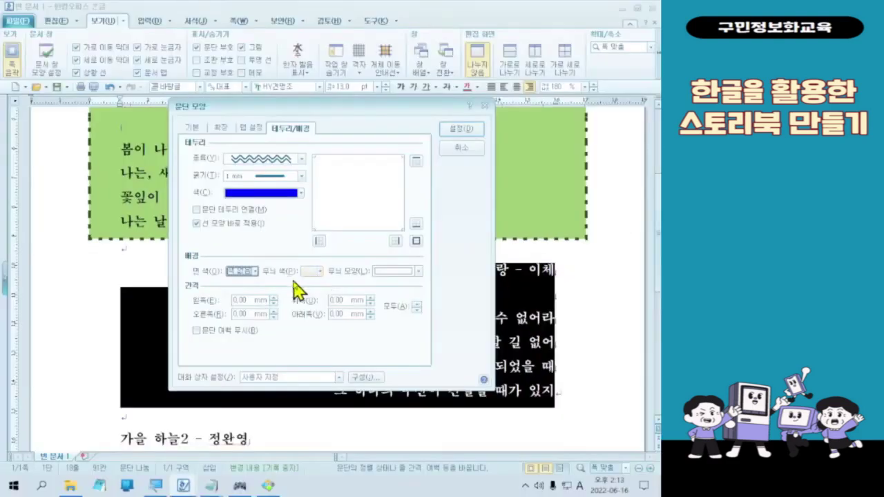
Step: Fill the summer poem's background with 60% lighter emerald blue and apply an upper border spacing of 4 mm
{"action": "left_click", "coordinate": [249, 271]}
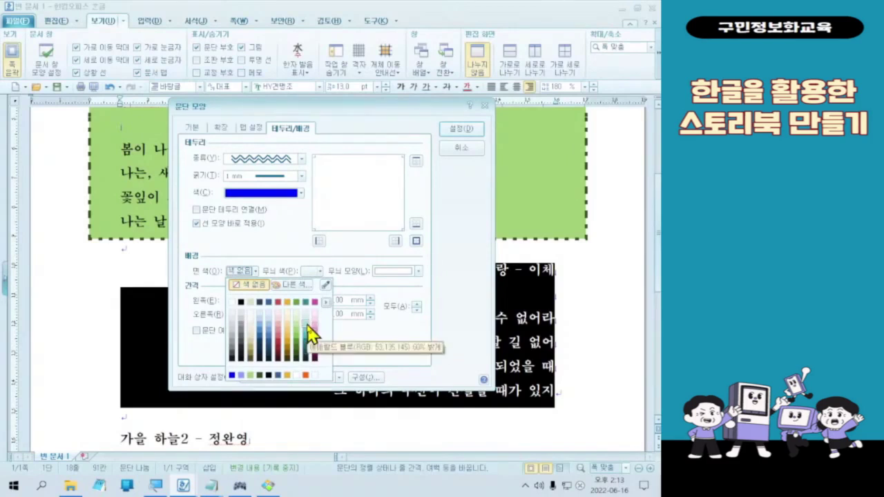
{"action": "left_click", "coordinate": [308, 325]}
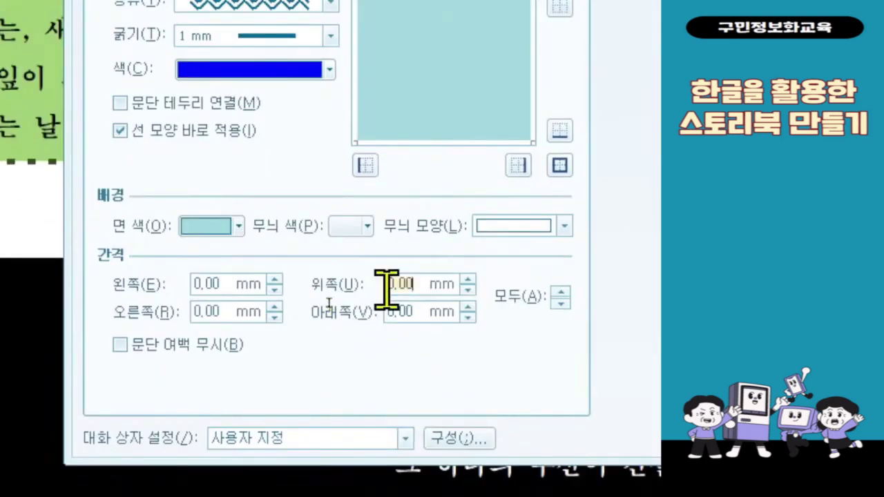
{"action": "type", "text": "4"}
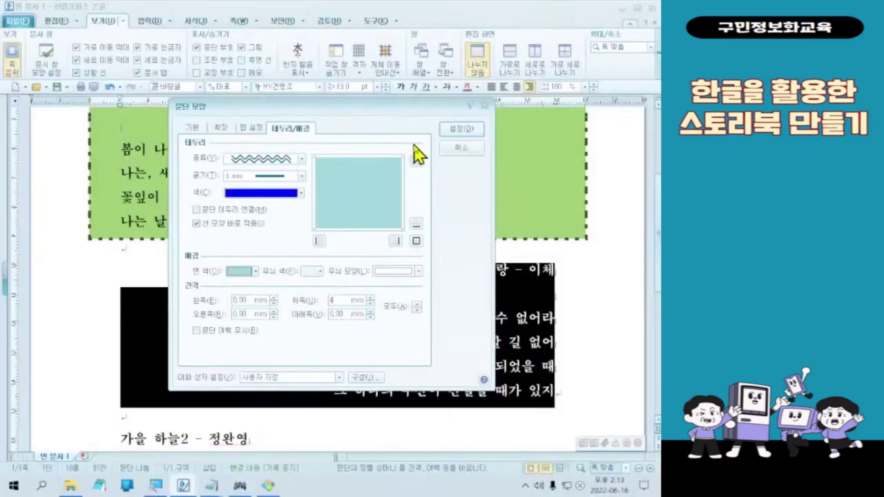
{"action": "left_click", "coordinate": [462, 128]}
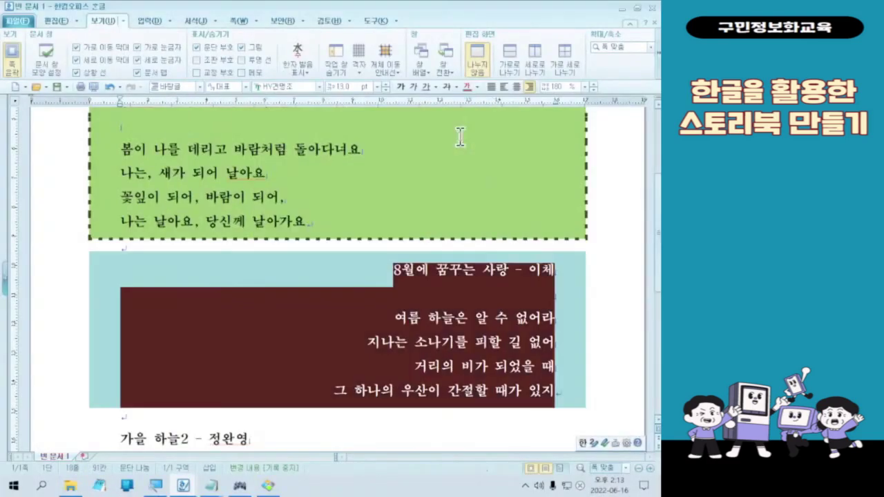
Step: Reselect the whole summer poem and reopen its paragraph border and background settings
{"action": "right_click", "coordinate": [411, 339]}
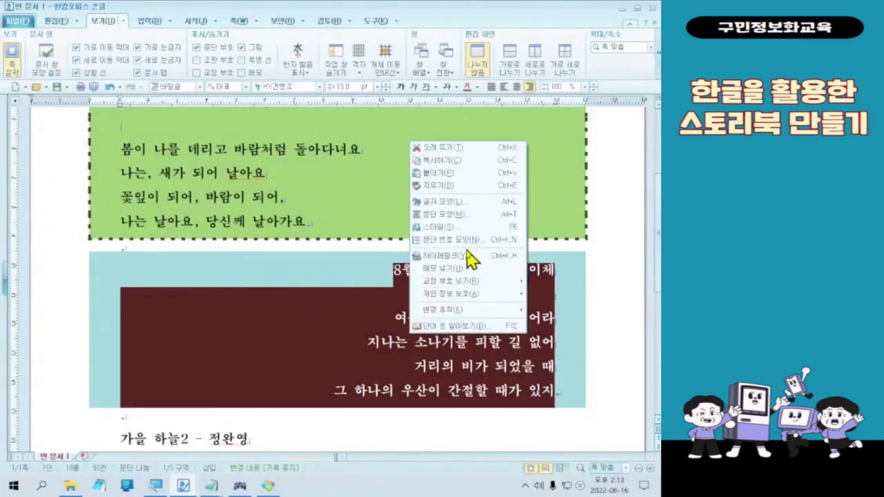
{"action": "key", "text": "Escape"}
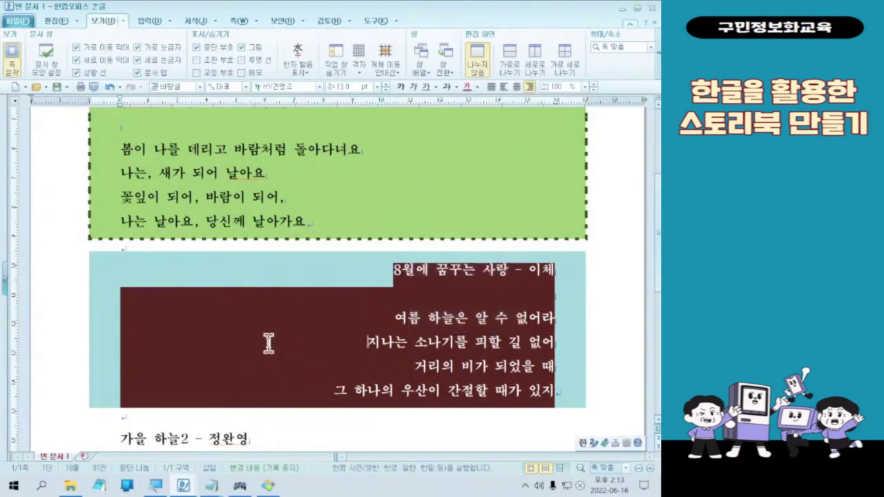
{"action": "left_click", "coordinate": [268, 343]}
{"action": "left_click_drag", "start_coordinate": [359, 273], "coordinate": [566, 402]}
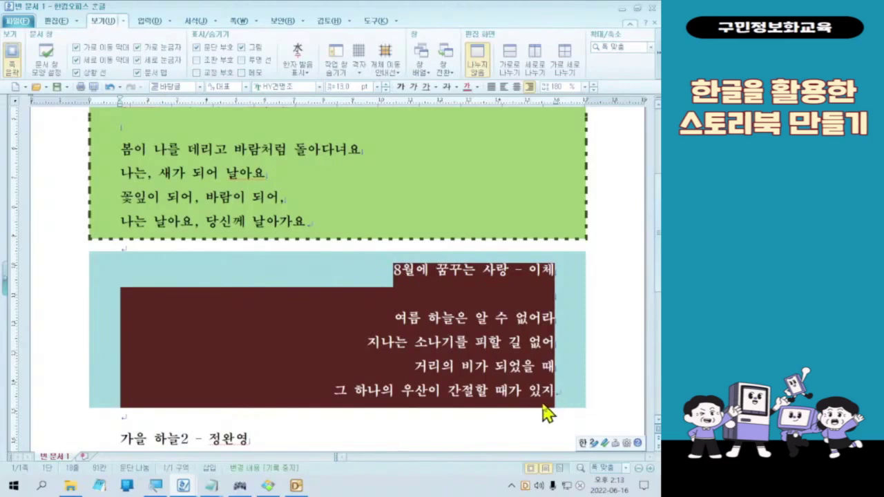
{"action": "right_click", "coordinate": [432, 366]}
{"action": "right_click", "coordinate": [201, 82]}
{"action": "left_click", "coordinate": [460, 230]}
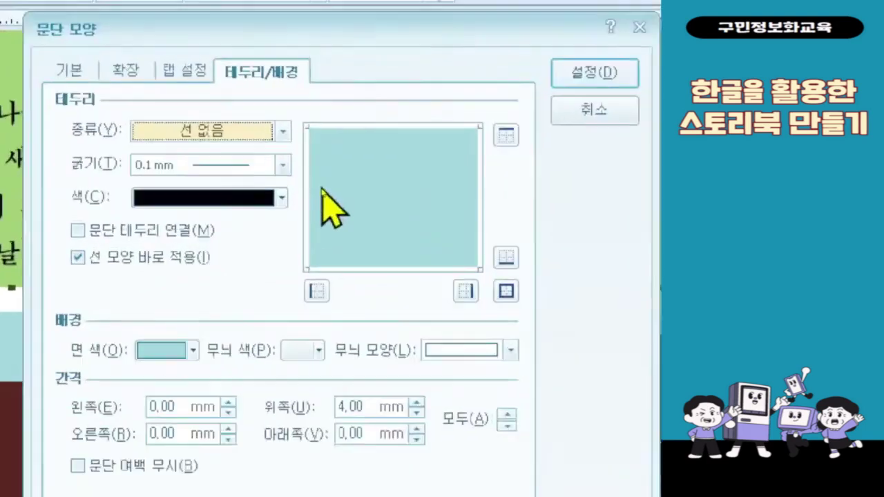
Step: Set the summer poem's border to the double wavy line type with a thickness of 1 mm
{"action": "left_click", "coordinate": [252, 134]}
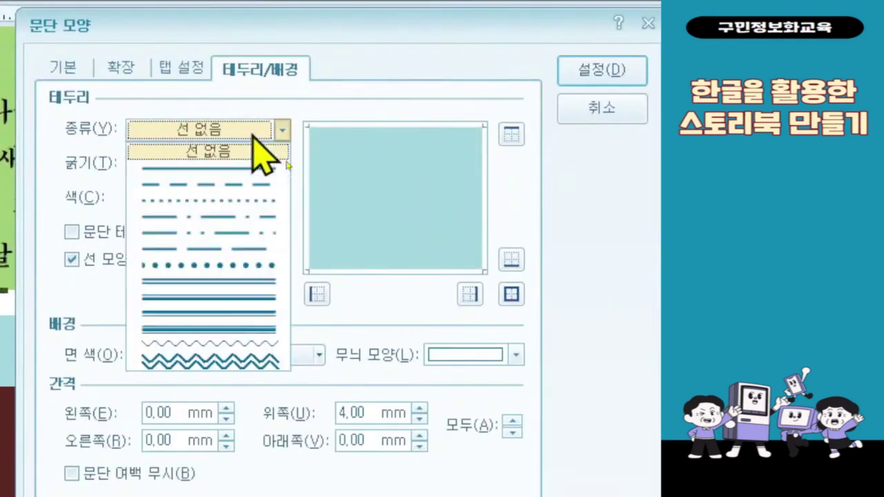
{"action": "left_click", "coordinate": [245, 360]}
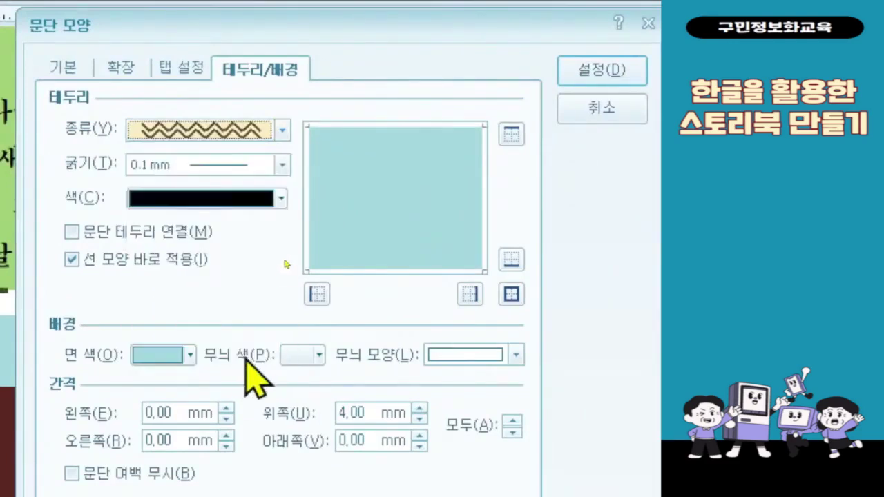
{"action": "left_click", "coordinate": [252, 168]}
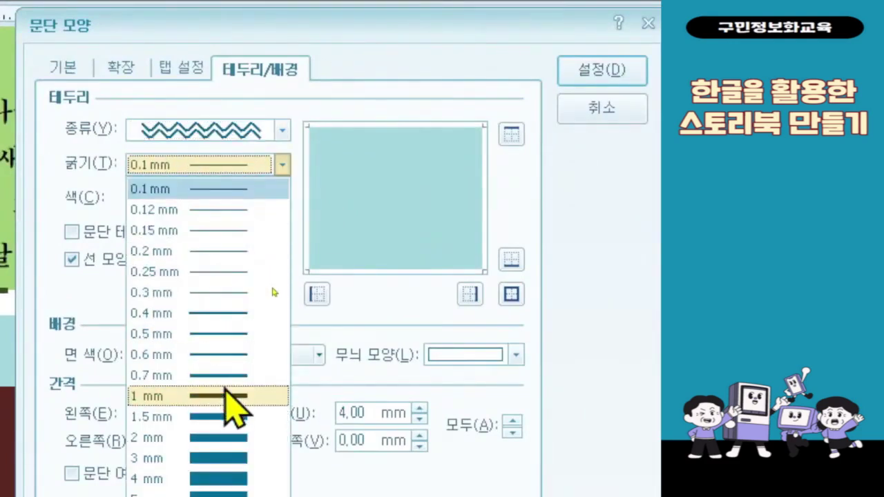
{"action": "left_click", "coordinate": [225, 395]}
Step: Color the summer poem's border blue from the Office (오피스) theme and apply it on all four sides
{"action": "left_click", "coordinate": [263, 199]}
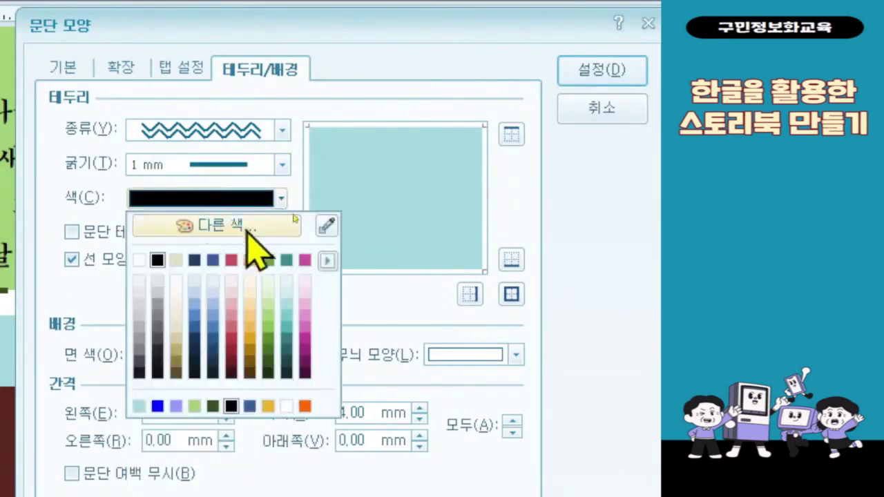
{"action": "left_click", "coordinate": [328, 260]}
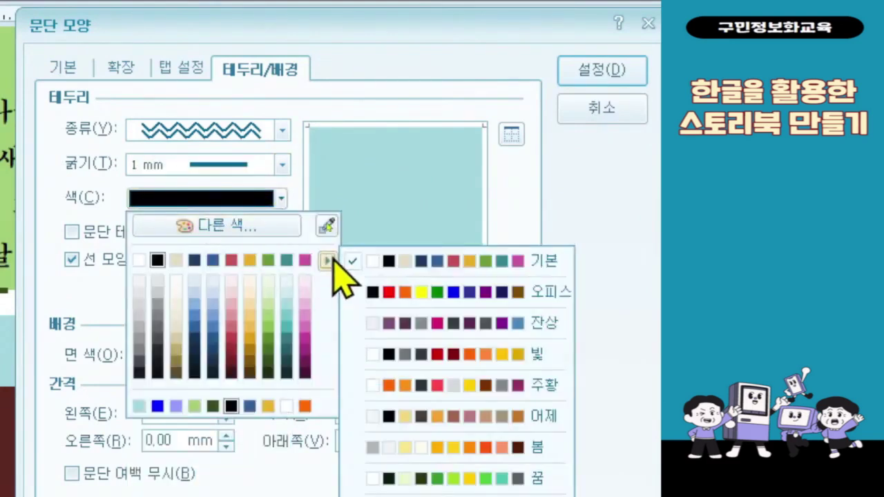
{"action": "left_click", "coordinate": [406, 293]}
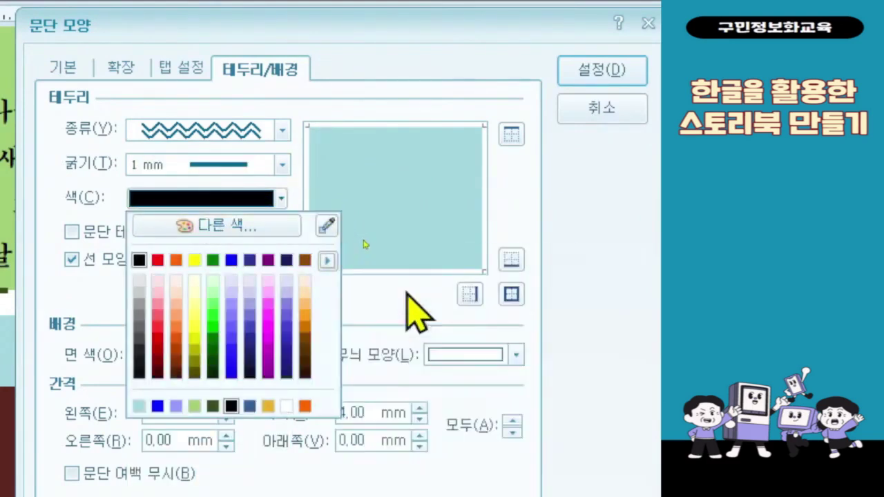
{"action": "left_click", "coordinate": [232, 264]}
{"action": "left_click", "coordinate": [511, 294]}
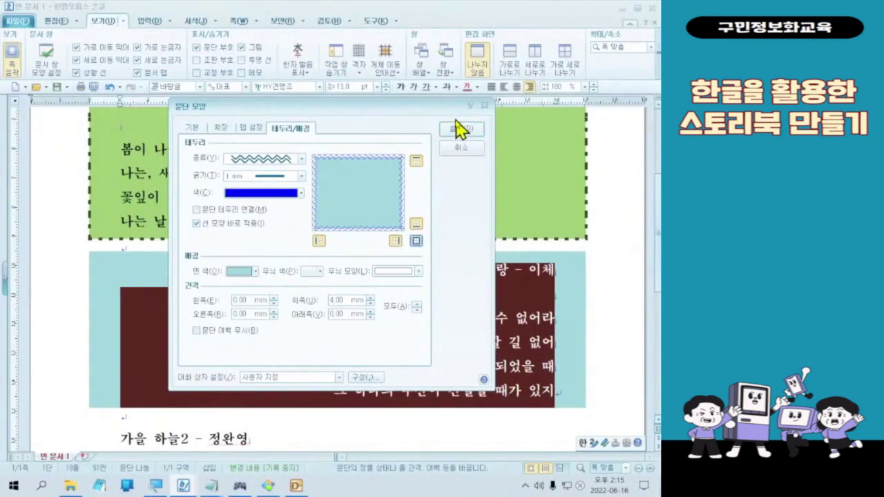
{"action": "left_click", "coordinate": [458, 129]}
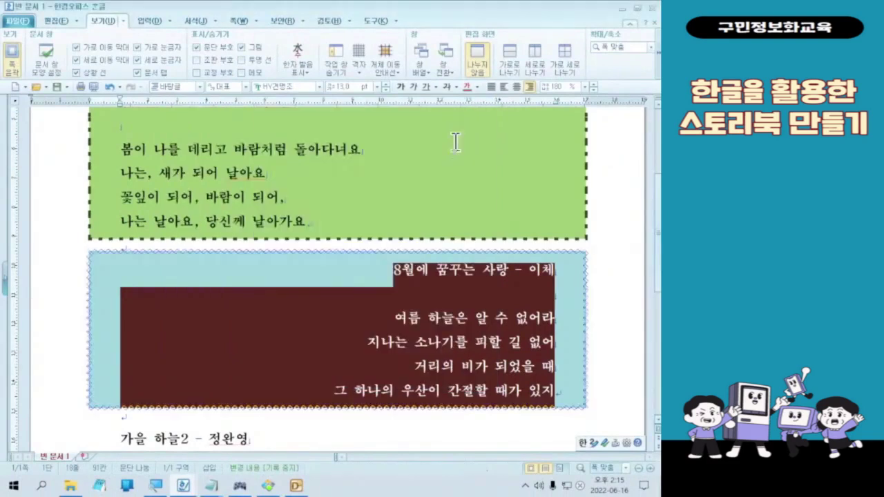
{"action": "left_click", "coordinate": [438, 399]}
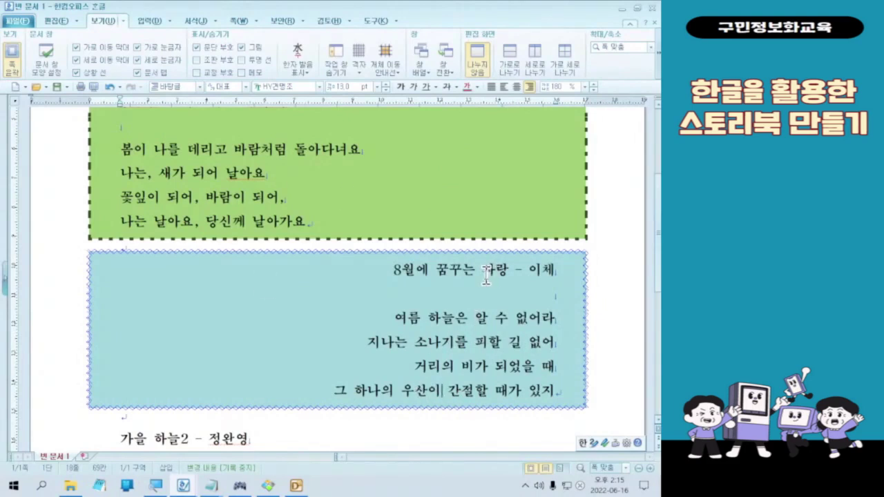
Step: Select the whole autumn poem, from its title to the last line, and open its paragraph border and background settings
{"action": "scroll", "coordinate": [486, 275], "scroll_direction": "up", "scroll_amount": 3}
{"action": "scroll", "coordinate": [484, 276], "scroll_direction": "down", "scroll_amount": 7}
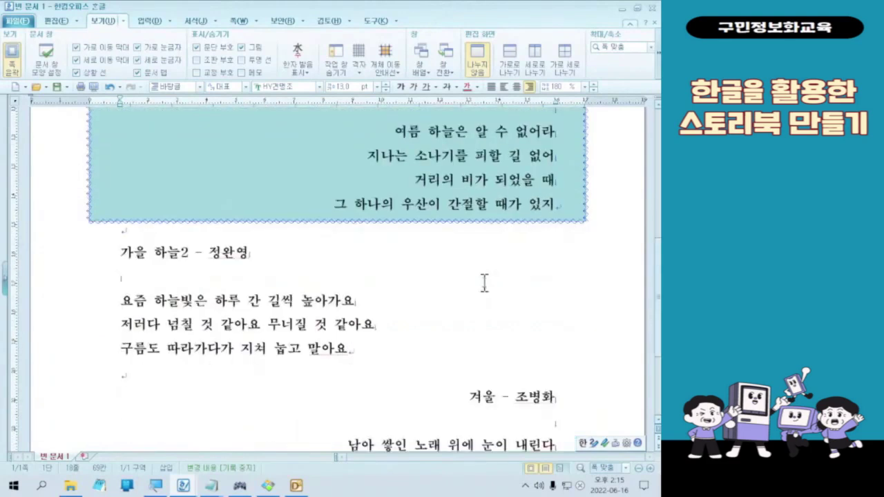
{"action": "scroll", "coordinate": [485, 282], "scroll_direction": "down", "scroll_amount": 1}
{"action": "left_click_drag", "start_coordinate": [119, 205], "coordinate": [390, 306]}
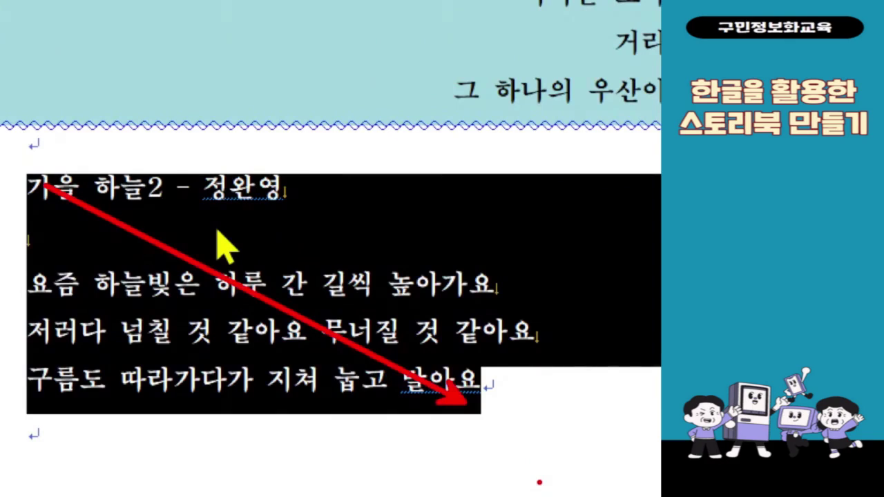
{"action": "right_click", "coordinate": [344, 307]}
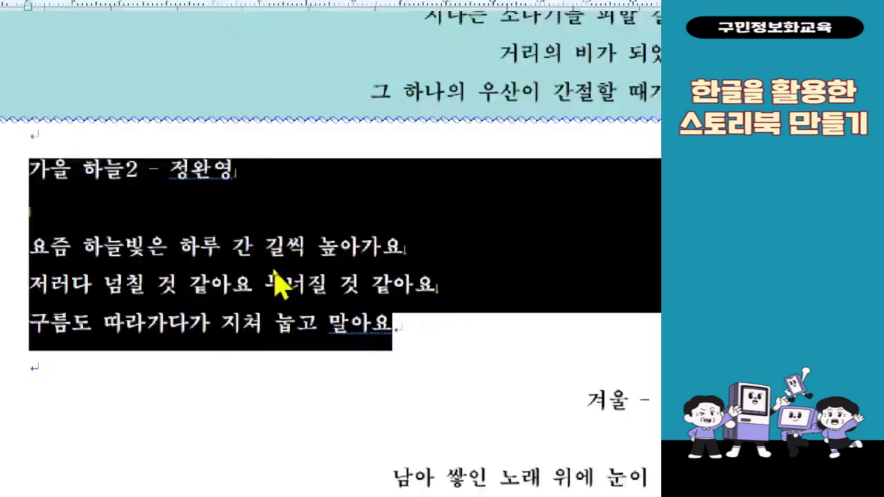
{"action": "right_click", "coordinate": [347, 248]}
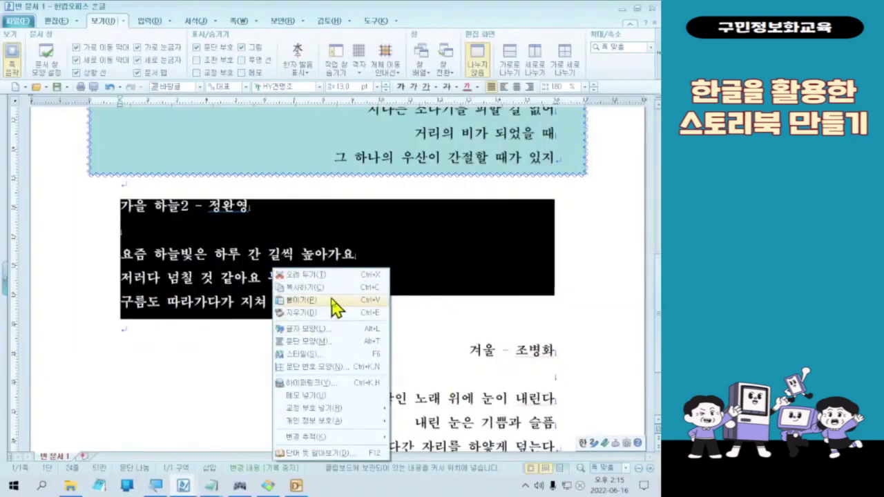
{"action": "left_click", "coordinate": [304, 341]}
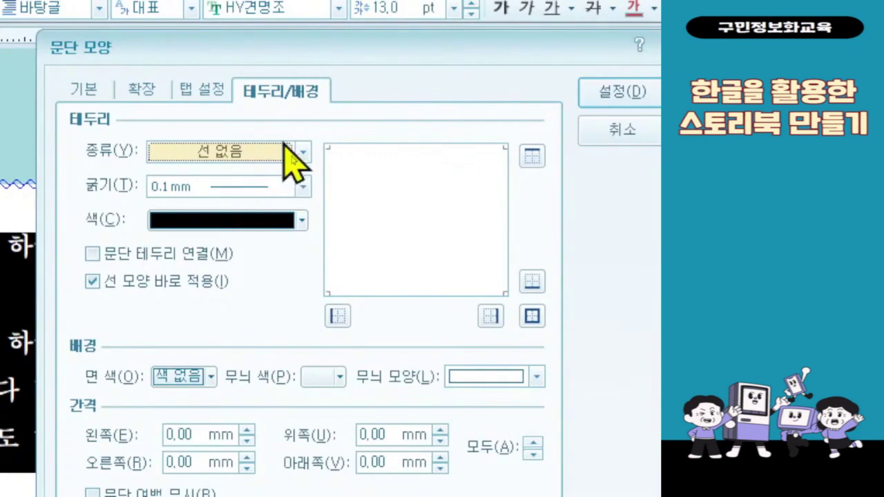
Step: Give the autumn poem a 1 mm round-dotted border on all four sides in the palest orange of the Office (오피스) theme
{"action": "left_click", "coordinate": [285, 147]}
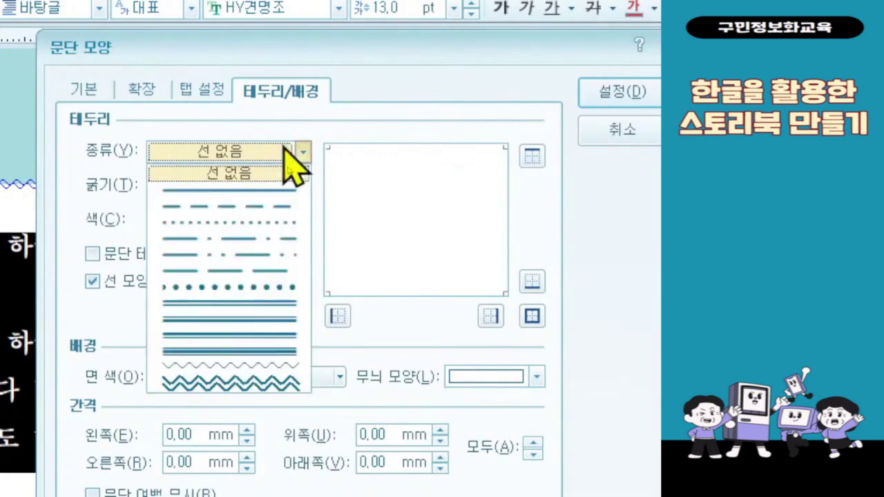
{"action": "left_click", "coordinate": [262, 294]}
{"action": "left_click", "coordinate": [242, 185]}
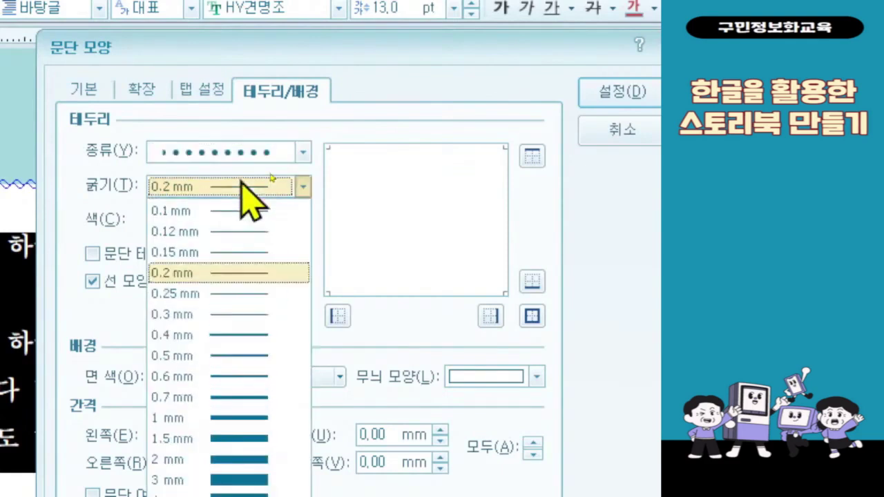
{"action": "left_click", "coordinate": [215, 419]}
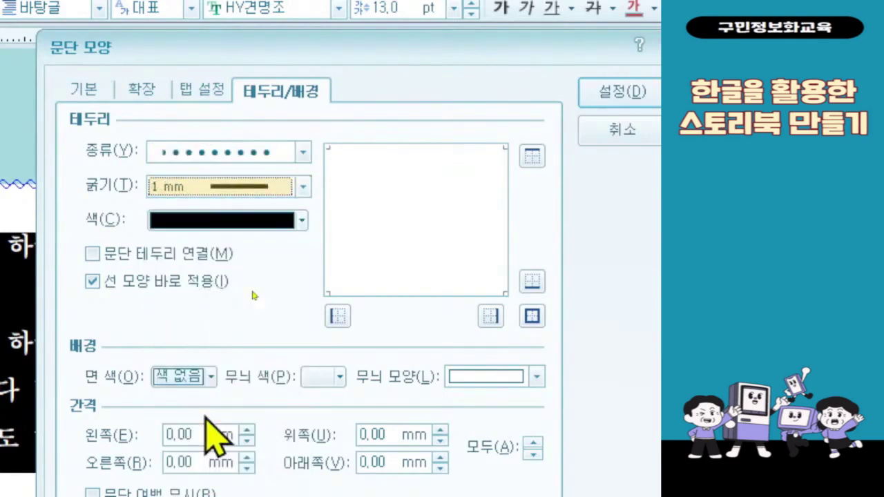
{"action": "left_click", "coordinate": [242, 219]}
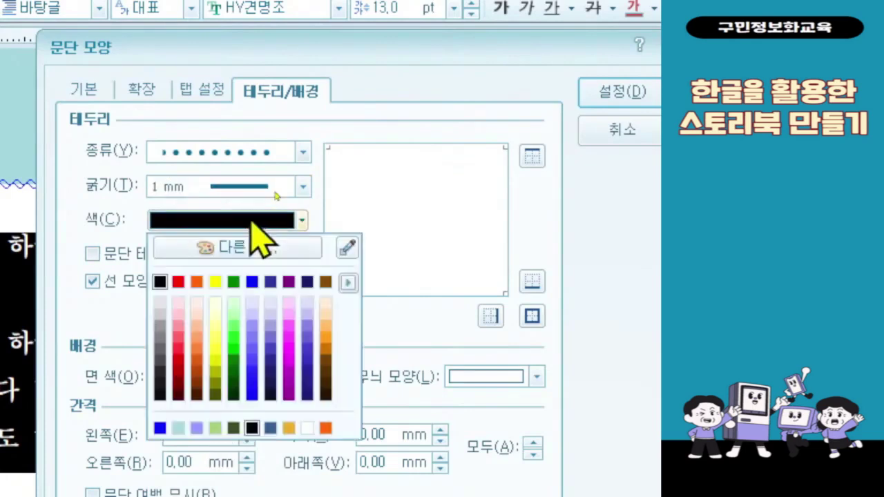
{"action": "left_click", "coordinate": [198, 303]}
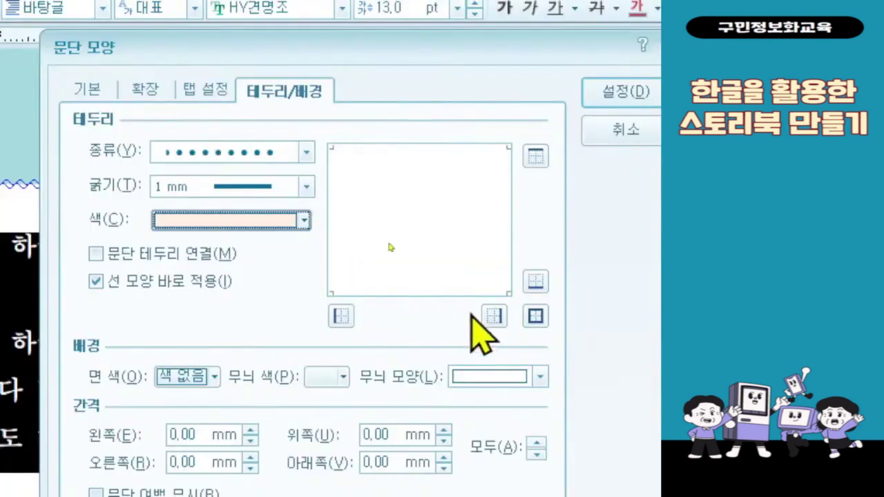
{"action": "left_click", "coordinate": [536, 315]}
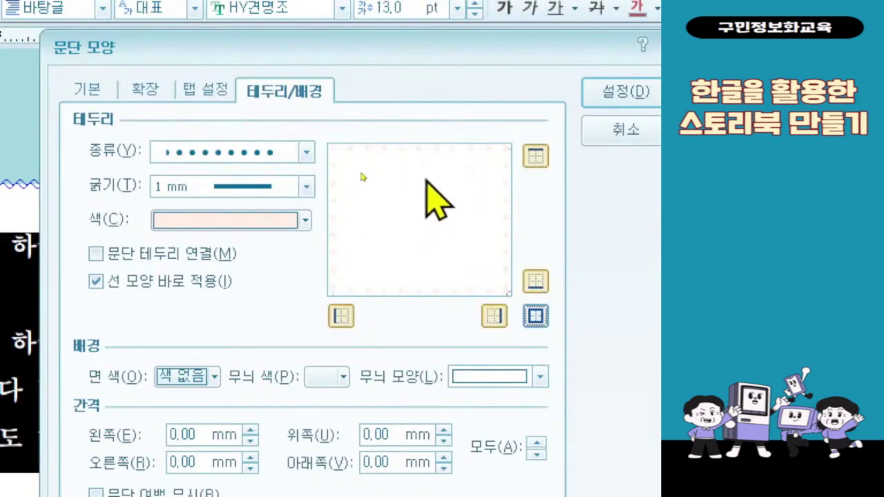
Step: Fill the autumn poem's background with 40% lighter orange and apply an upper border spacing of 4 mm
{"action": "left_click", "coordinate": [211, 377]}
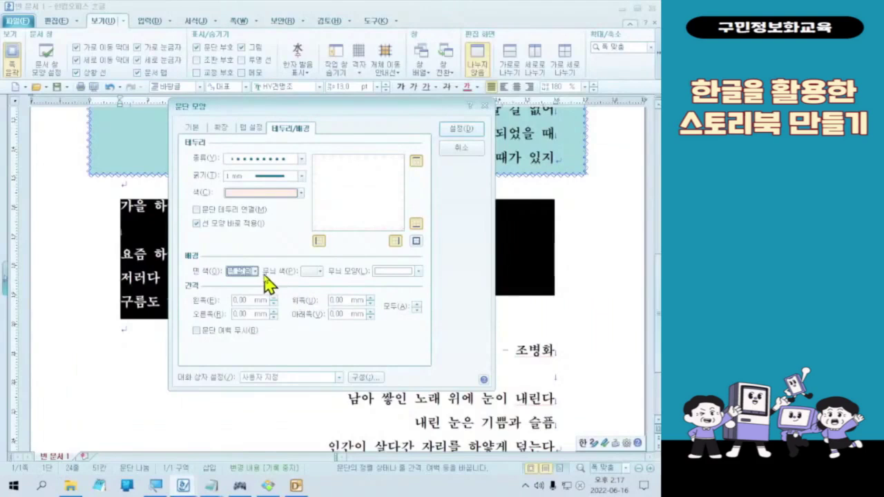
{"action": "left_click", "coordinate": [214, 198]}
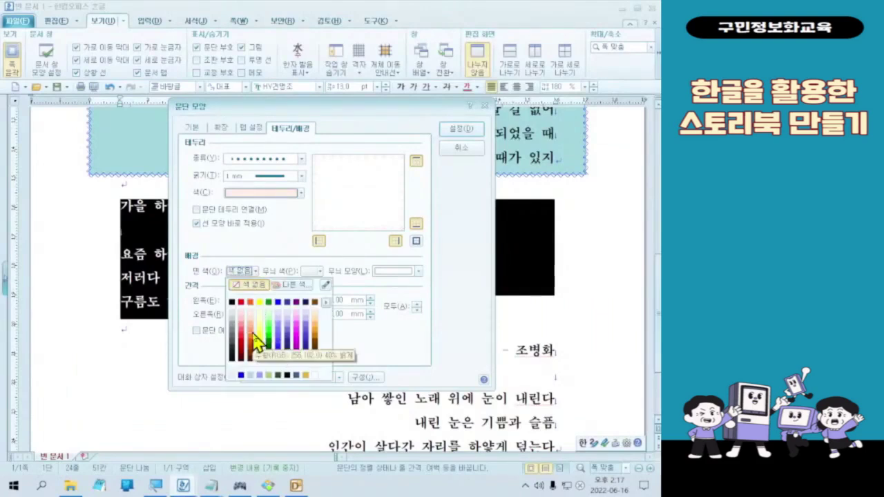
{"action": "left_click", "coordinate": [254, 334]}
{"action": "double_click", "coordinate": [360, 279]}
{"action": "type", "text": "4"}
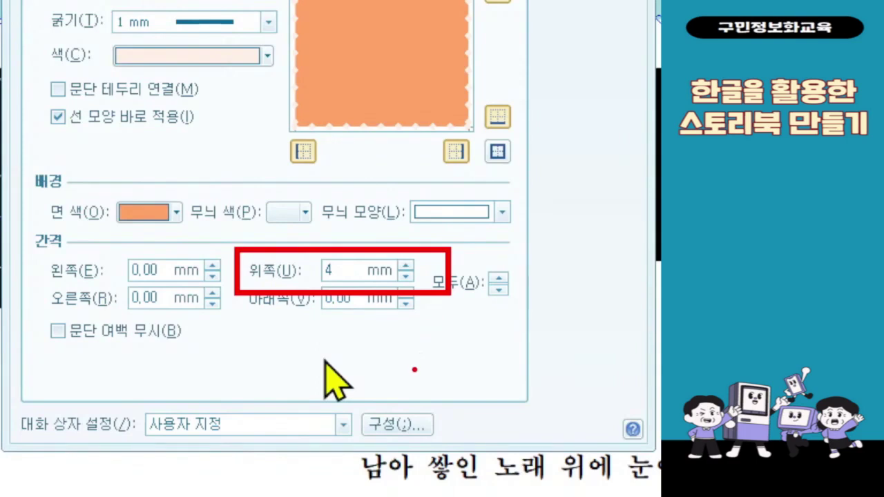
{"action": "left_click", "coordinate": [333, 270]}
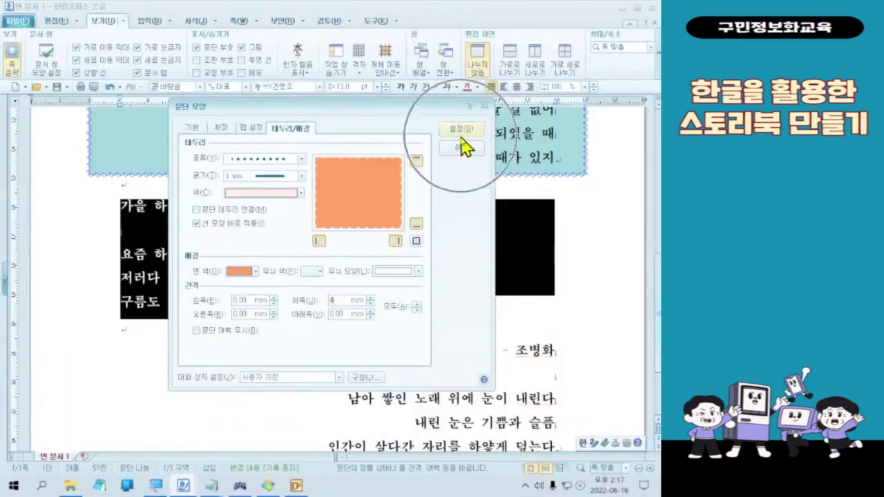
{"action": "left_click", "coordinate": [460, 147]}
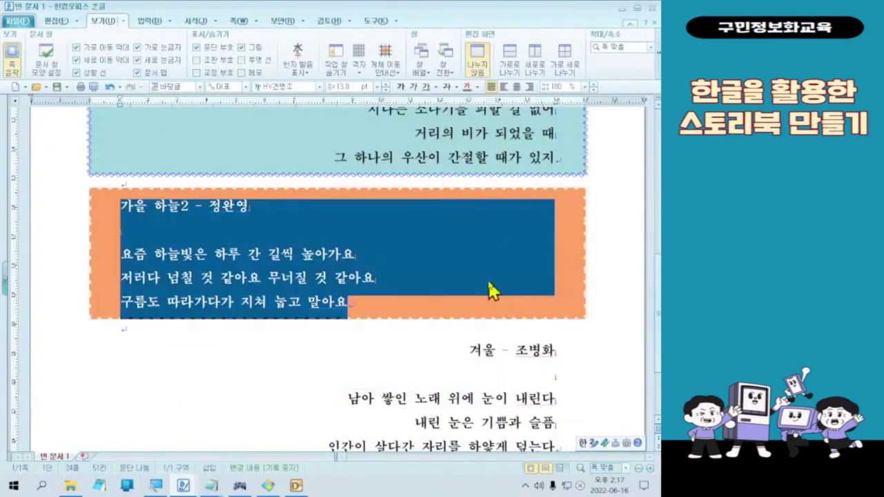
{"action": "left_click", "coordinate": [396, 264]}
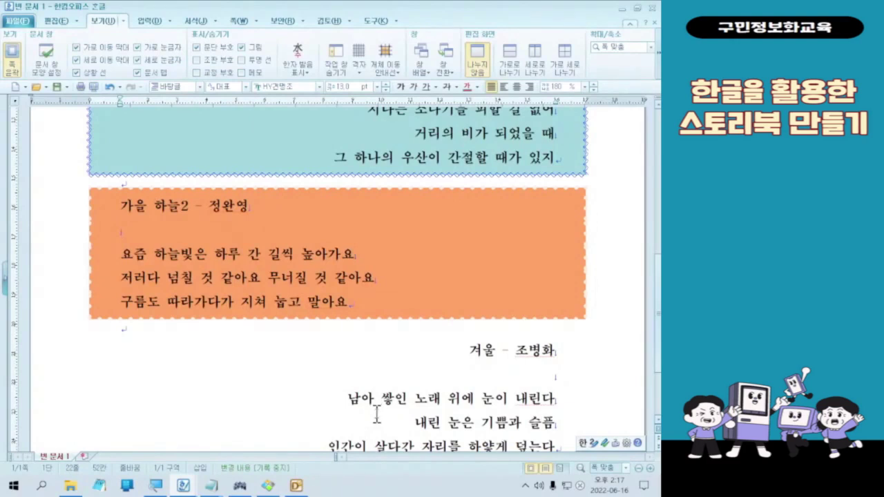
Step: Select the whole winter poem, from its title to the last line, and open its paragraph border and background settings
{"action": "scroll", "coordinate": [377, 414], "scroll_direction": "down", "scroll_amount": 3}
{"action": "left_click", "coordinate": [469, 234]}
{"action": "left_click_drag", "start_coordinate": [469, 233], "coordinate": [558, 315]}
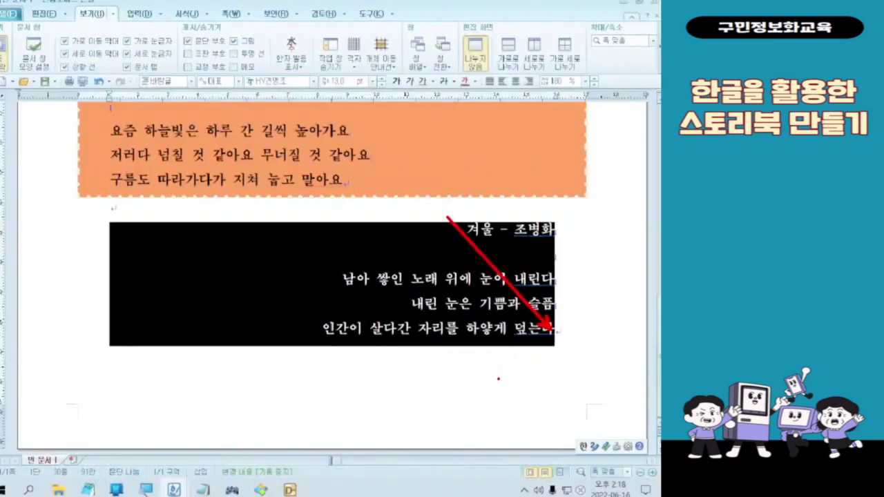
{"action": "right_click", "coordinate": [389, 290]}
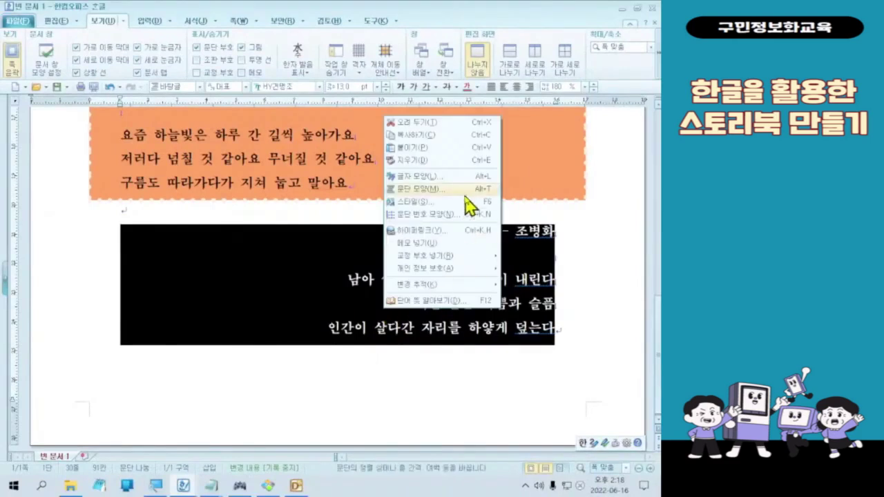
{"action": "left_click", "coordinate": [466, 190]}
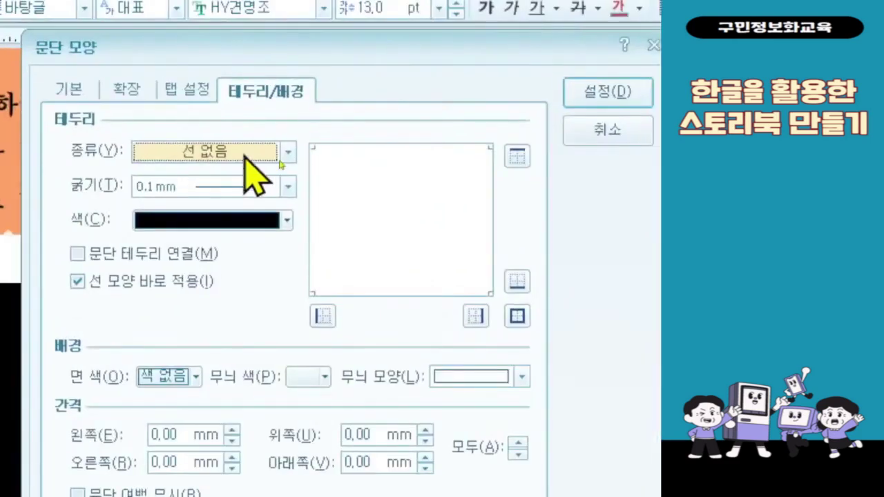
Step: Set the winter poem's border to the evenly thin double line type with a thickness of 1 mm
{"action": "left_click", "coordinate": [246, 156]}
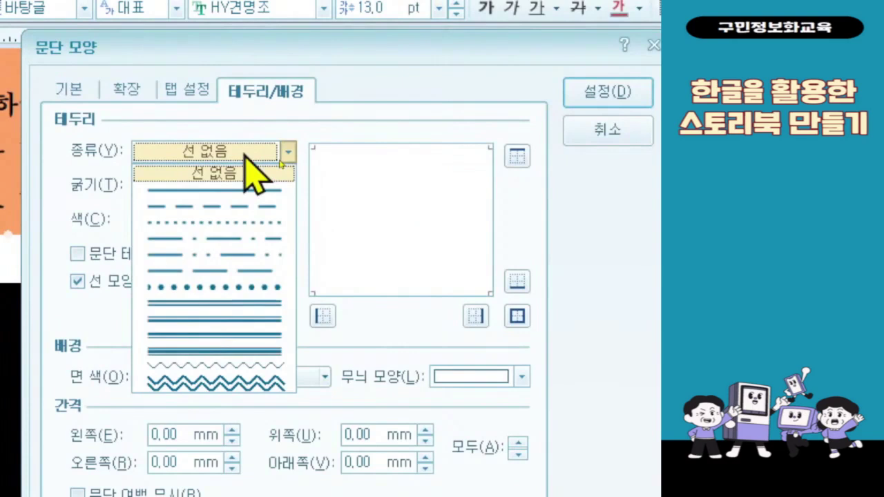
{"action": "left_click", "coordinate": [221, 305]}
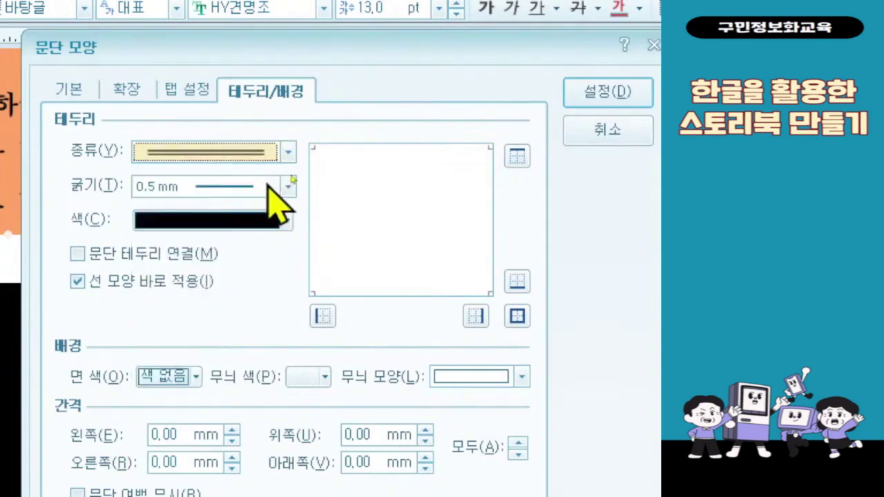
{"action": "left_click", "coordinate": [287, 185]}
{"action": "left_click", "coordinate": [239, 418]}
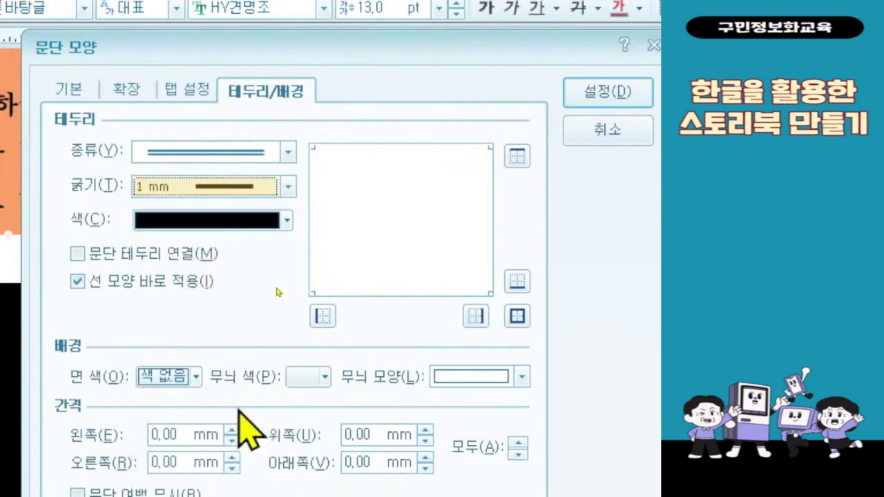
Step: Color the winter poem's double-line border white from the Basic (기본) theme and apply it to all four sides
{"action": "left_click", "coordinate": [243, 221]}
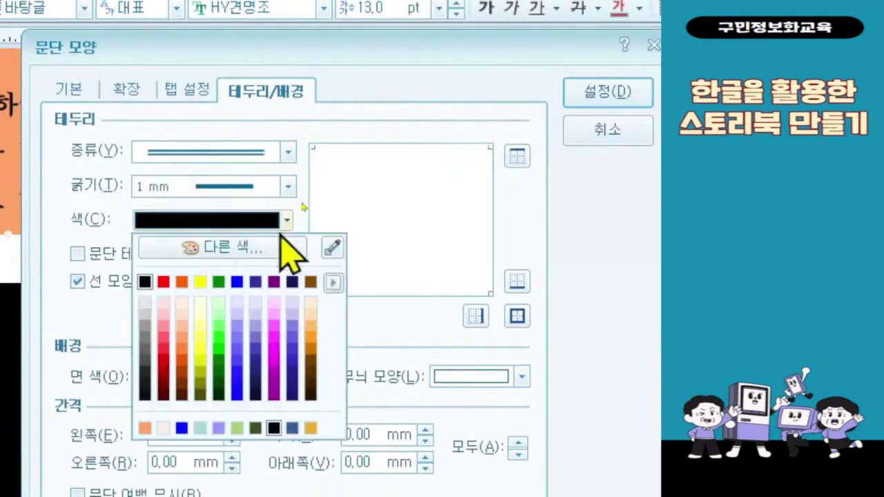
{"action": "left_click", "coordinate": [333, 282]}
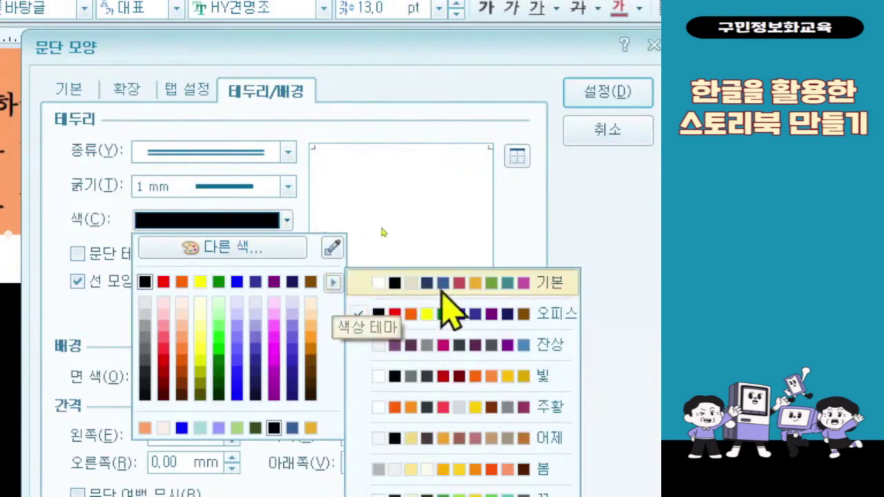
{"action": "left_click", "coordinate": [533, 284]}
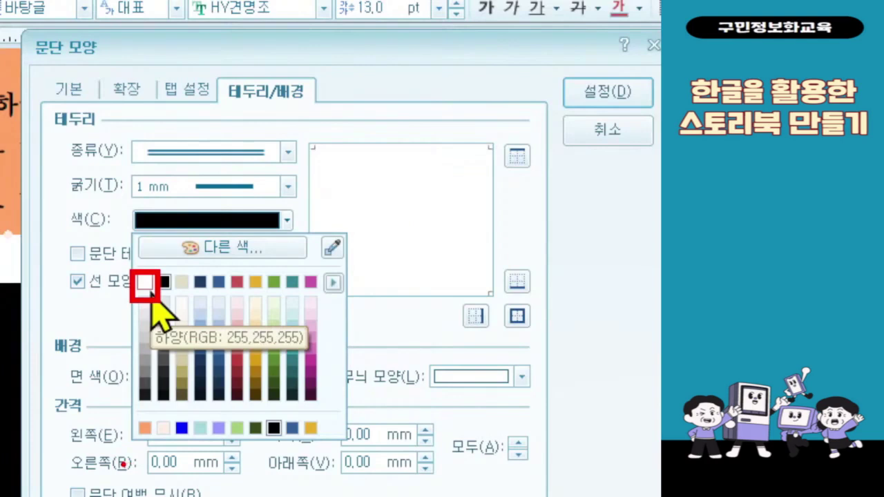
{"action": "left_click", "coordinate": [310, 223]}
{"action": "left_click", "coordinate": [287, 219]}
{"action": "left_click", "coordinate": [147, 282]}
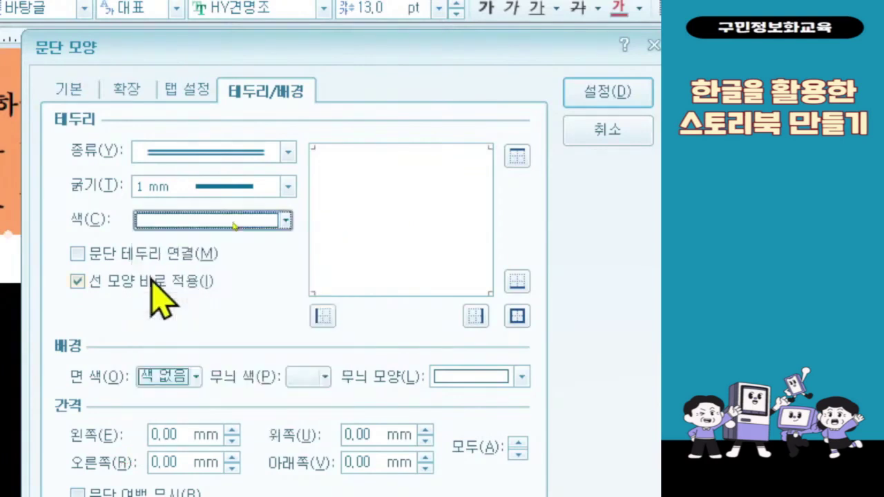
{"action": "left_click", "coordinate": [516, 316]}
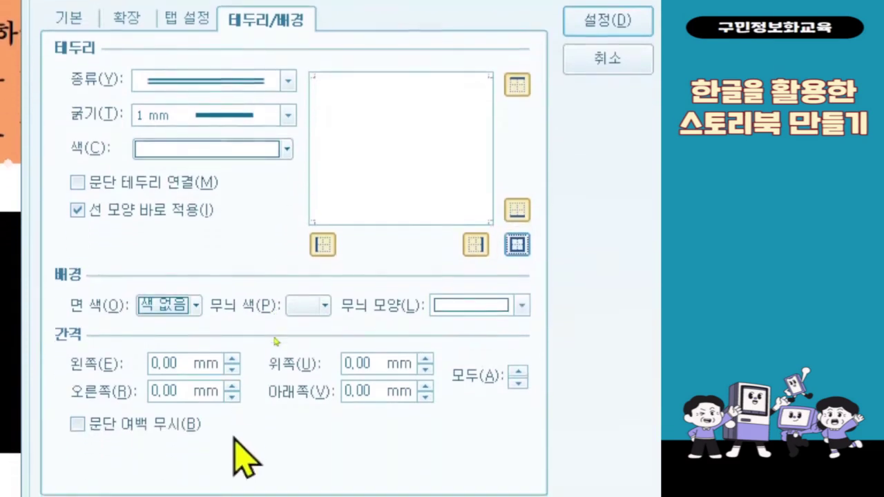
Step: Fill the winter poem's background with white and apply an upper border spacing of 4 mm
{"action": "left_click", "coordinate": [188, 311]}
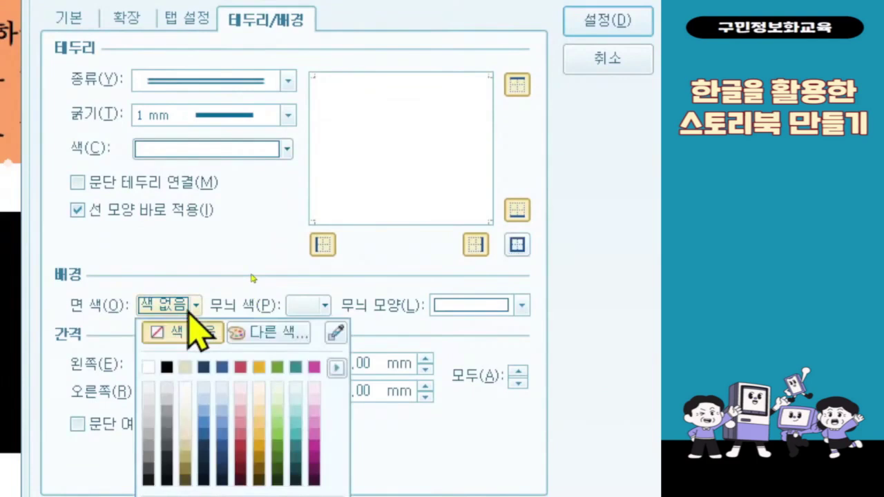
{"action": "left_click", "coordinate": [148, 367]}
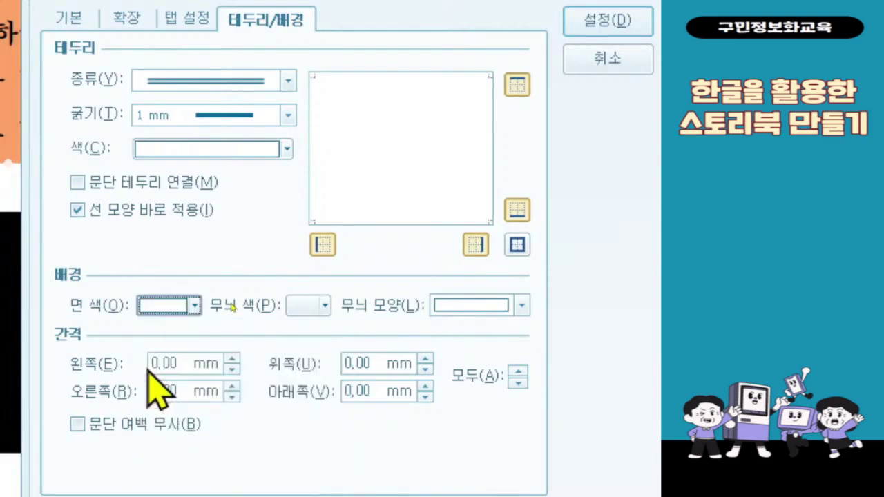
{"action": "double_click", "coordinate": [351, 358]}
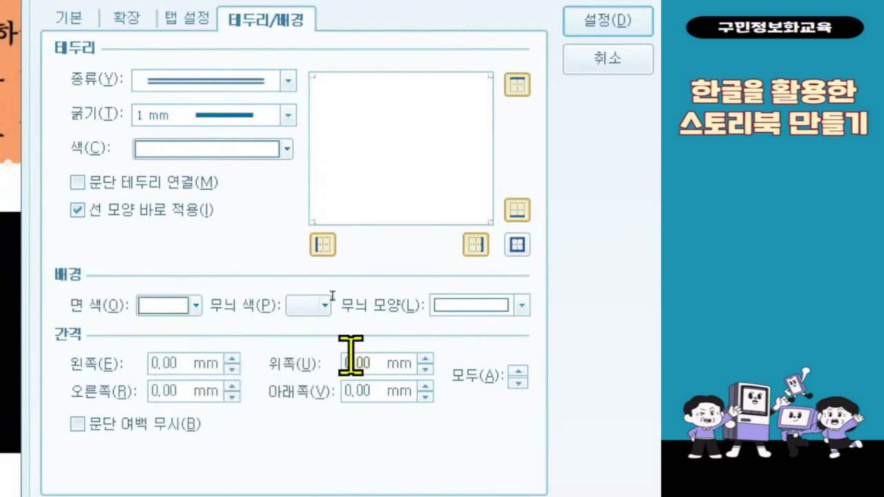
{"action": "type", "text": "4"}
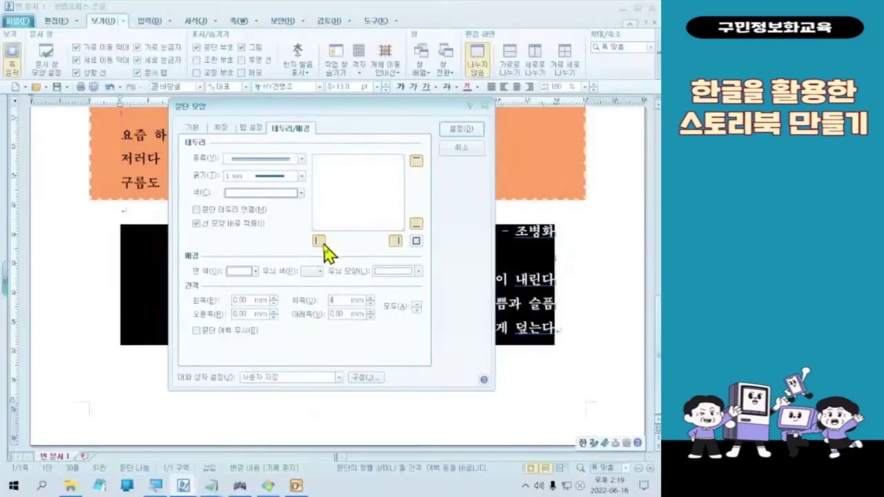
{"action": "left_click", "coordinate": [606, 20]}
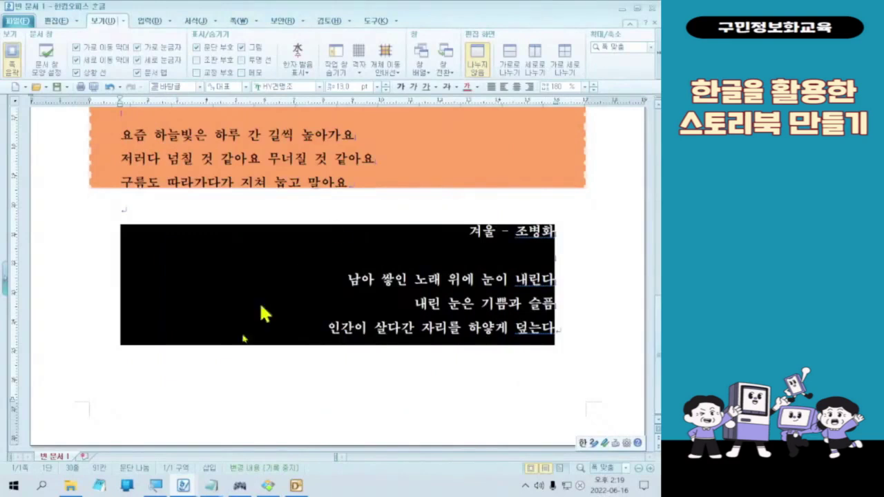
Step: Reopen the winter poem's paragraph border and background settings and check its upper spacing value
{"action": "right_click", "coordinate": [456, 341]}
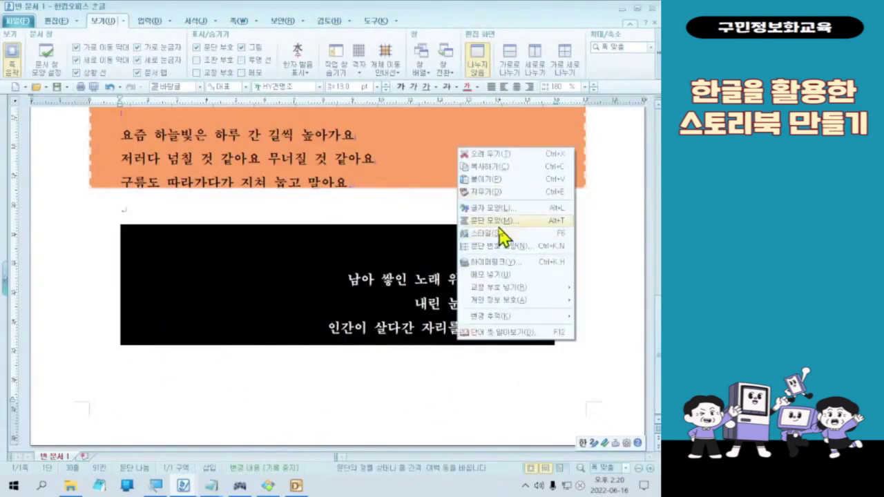
{"action": "left_click", "coordinate": [501, 220]}
{"action": "double_click", "coordinate": [346, 301]}
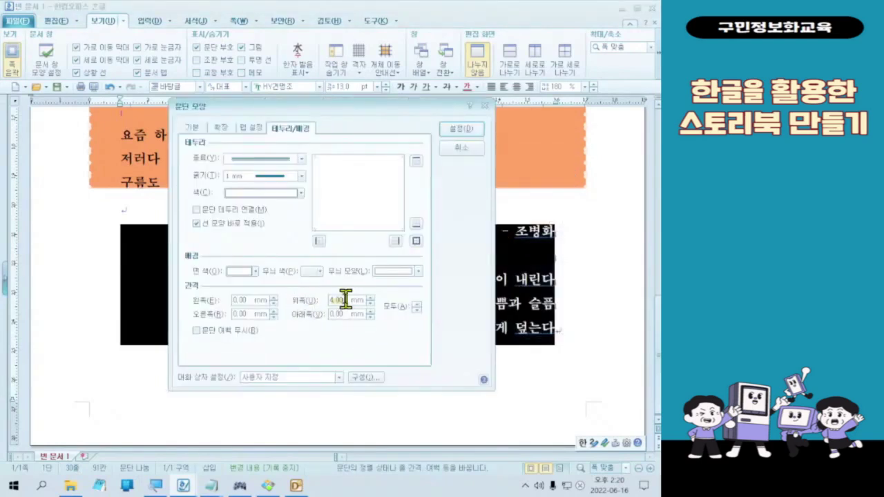
{"action": "left_click", "coordinate": [459, 130]}
{"action": "left_click", "coordinate": [266, 206]}
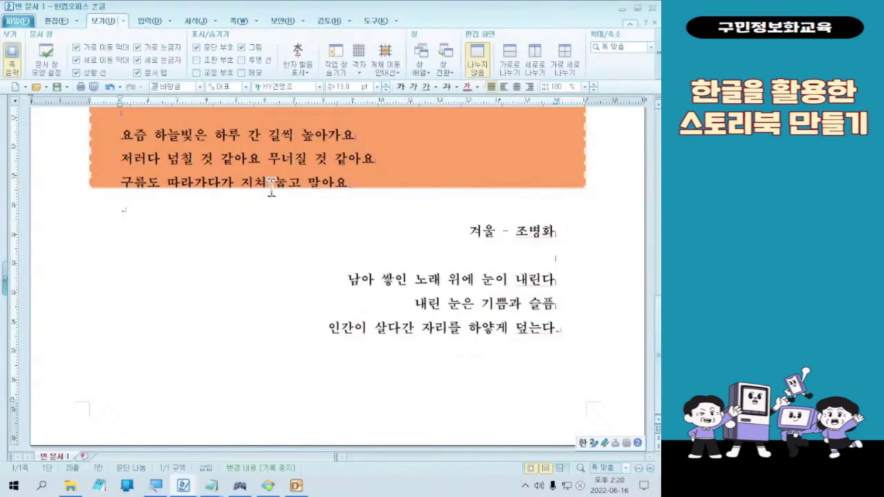
{"action": "triple_click", "coordinate": [282, 210]}
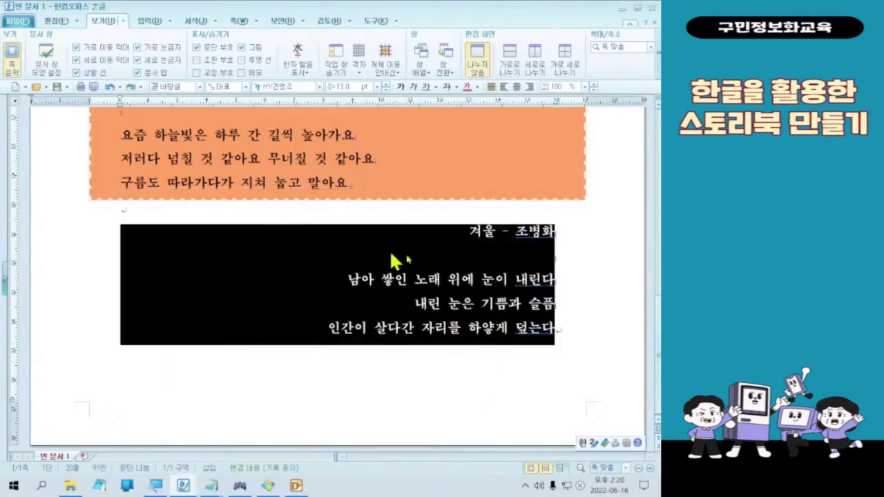
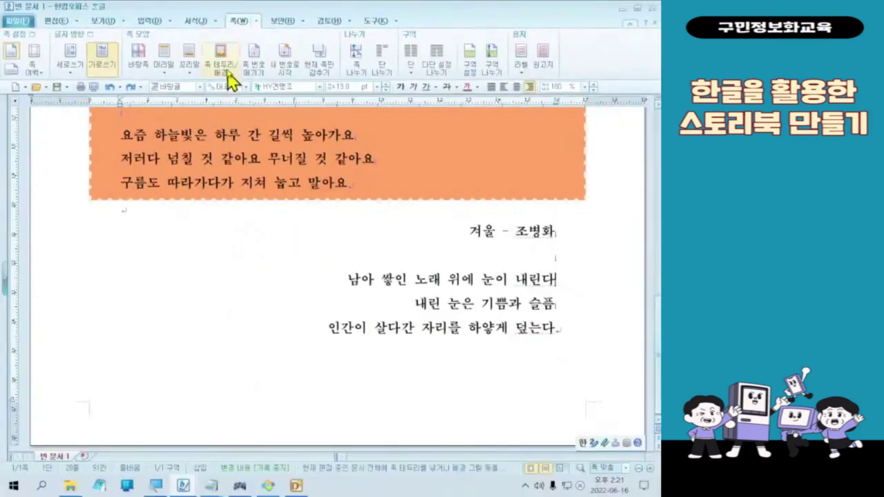
Step: Enable a solid color fill in the page background settings and switch its palette to the Office (오피스) theme
{"action": "left_click", "coordinate": [183, 111]}
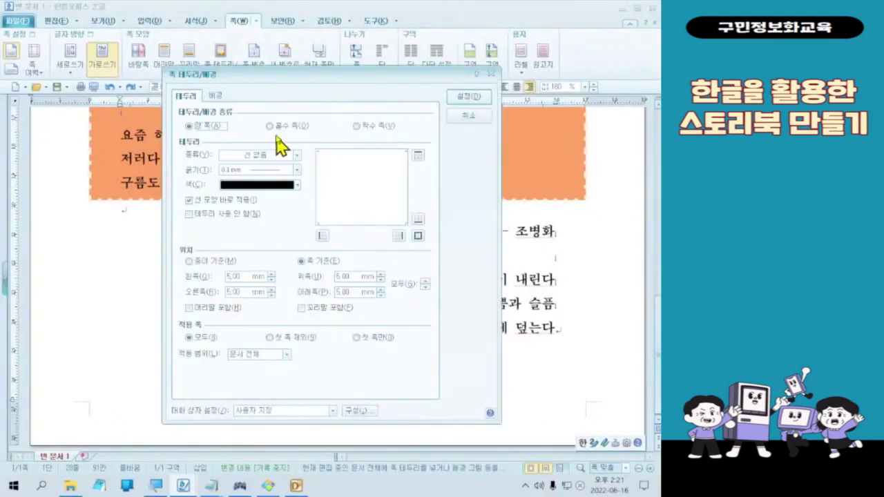
{"action": "left_click", "coordinate": [220, 96]}
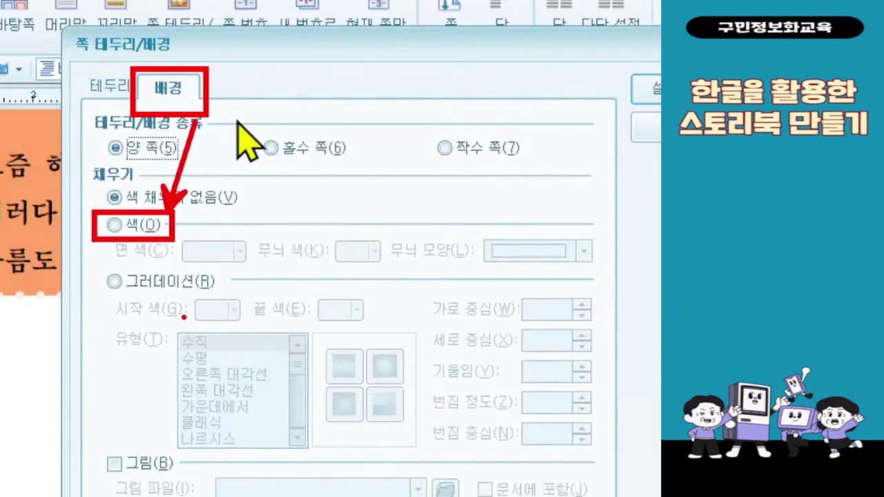
{"action": "left_click", "coordinate": [153, 225]}
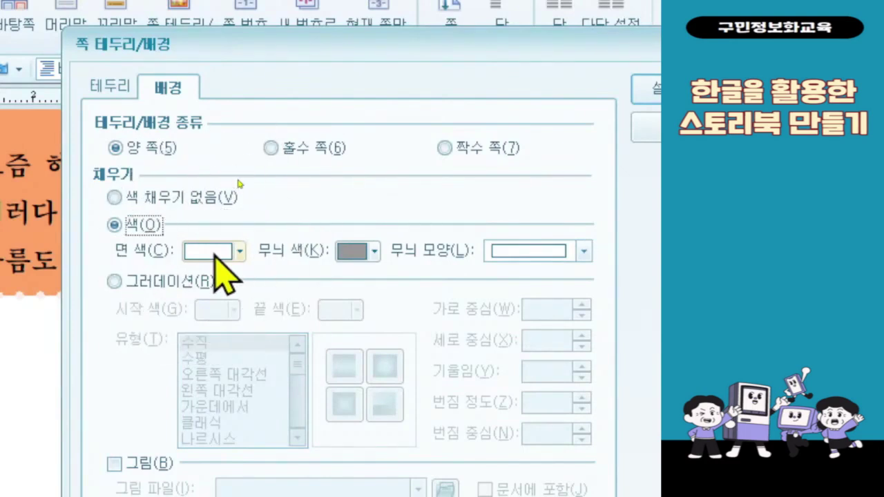
{"action": "left_click", "coordinate": [216, 254]}
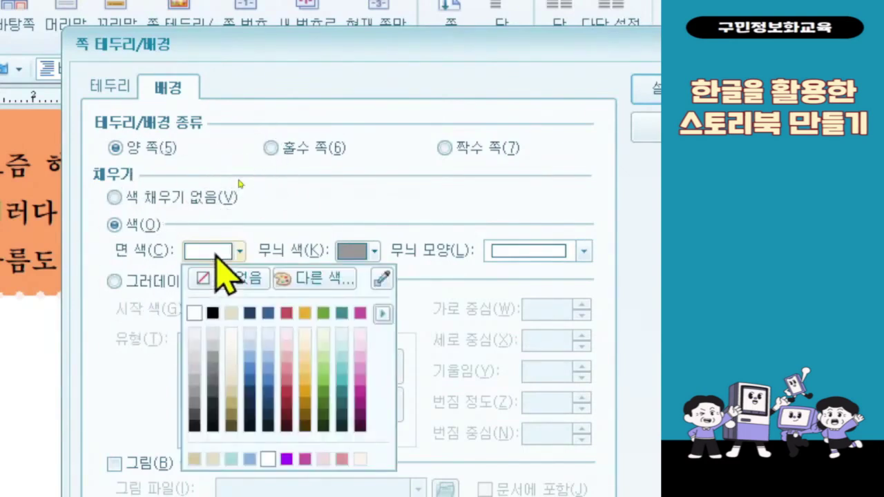
{"action": "left_click", "coordinate": [382, 314]}
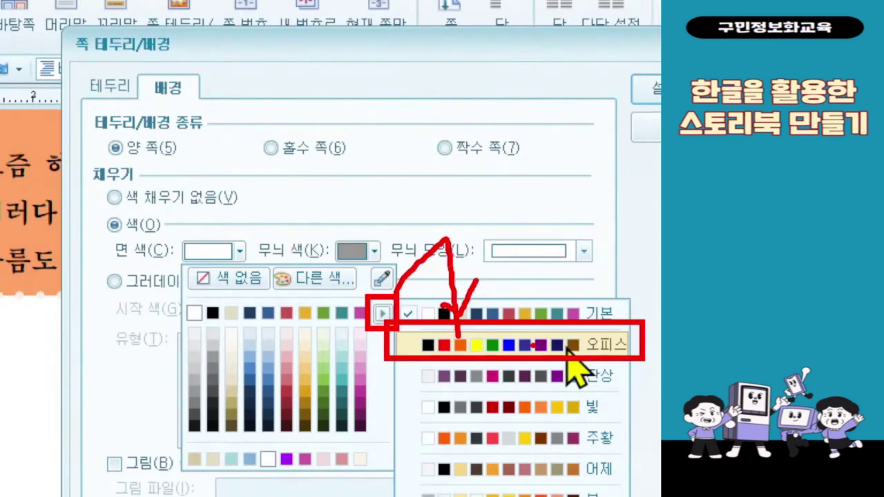
{"action": "left_click", "coordinate": [230, 250]}
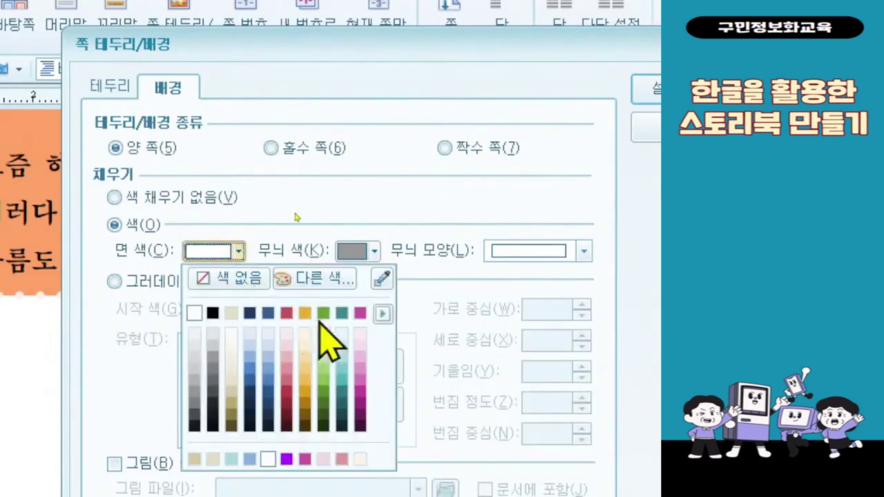
{"action": "left_click", "coordinate": [380, 314]}
{"action": "left_click", "coordinate": [429, 338]}
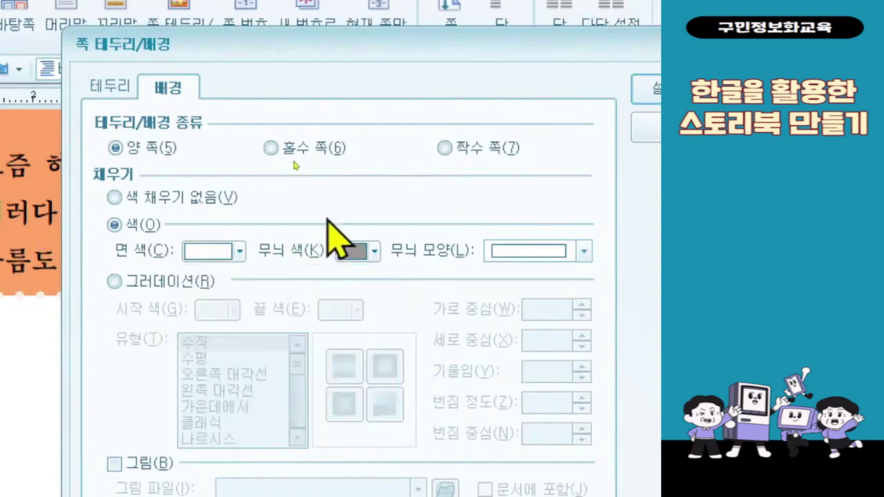
Step: Set the page background's fill color to a bright red shade from the red column and apply it
{"action": "left_click", "coordinate": [220, 257]}
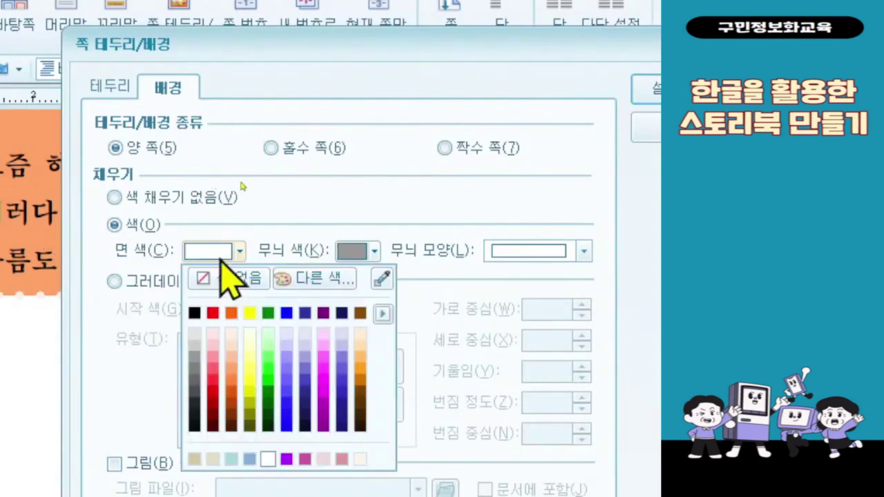
{"action": "left_click", "coordinate": [219, 382]}
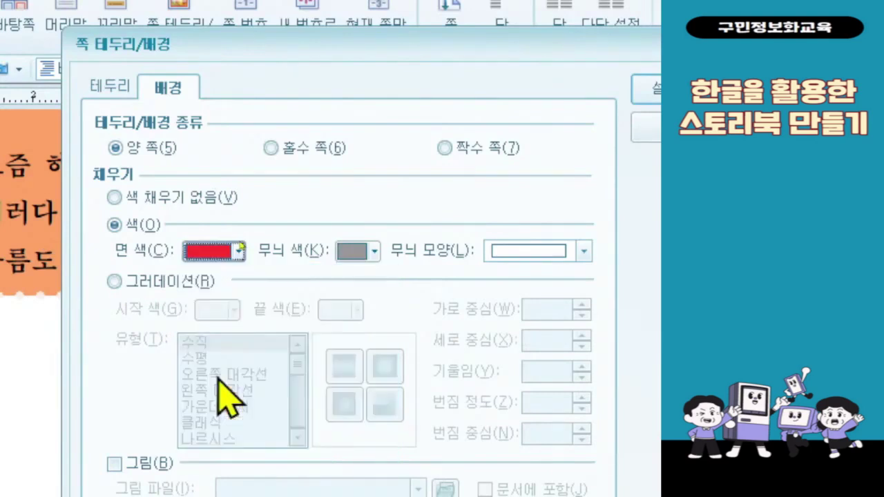
{"action": "left_click", "coordinate": [228, 254]}
{"action": "left_click", "coordinate": [242, 178]}
{"action": "left_click", "coordinate": [242, 179]}
{"action": "key", "text": "ctrl"}
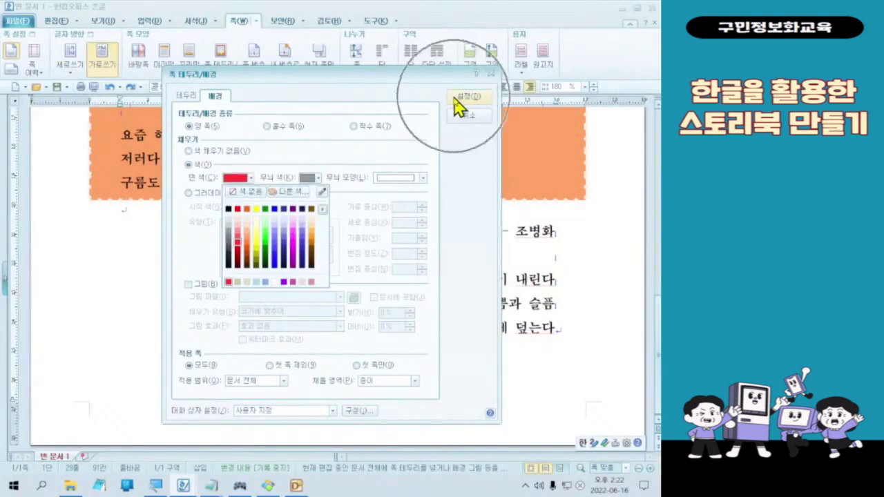
{"action": "left_click", "coordinate": [456, 99]}
Step: Look over the whole page from the spring poem to the winter poem to check the new background
{"action": "scroll", "coordinate": [390, 415], "scroll_direction": "up", "scroll_amount": 10}
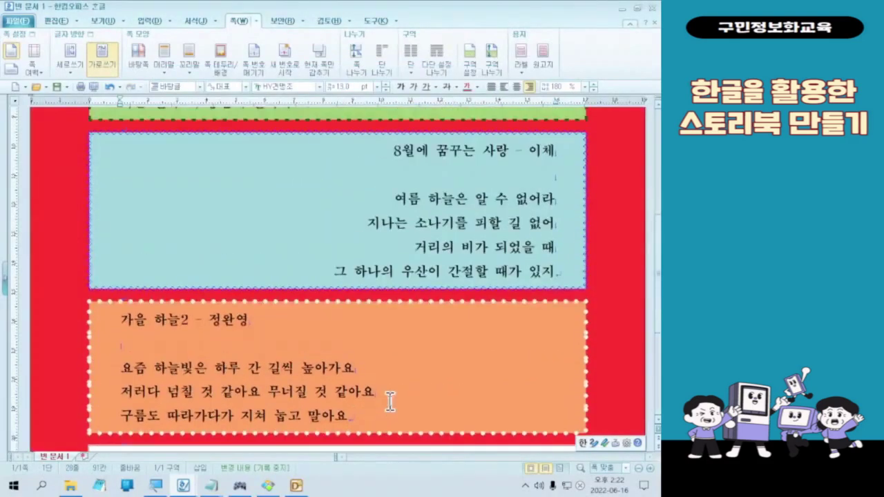
{"action": "scroll", "coordinate": [398, 380], "scroll_direction": "down", "scroll_amount": 10}
{"action": "scroll", "coordinate": [413, 370], "scroll_direction": "up", "scroll_amount": 10}
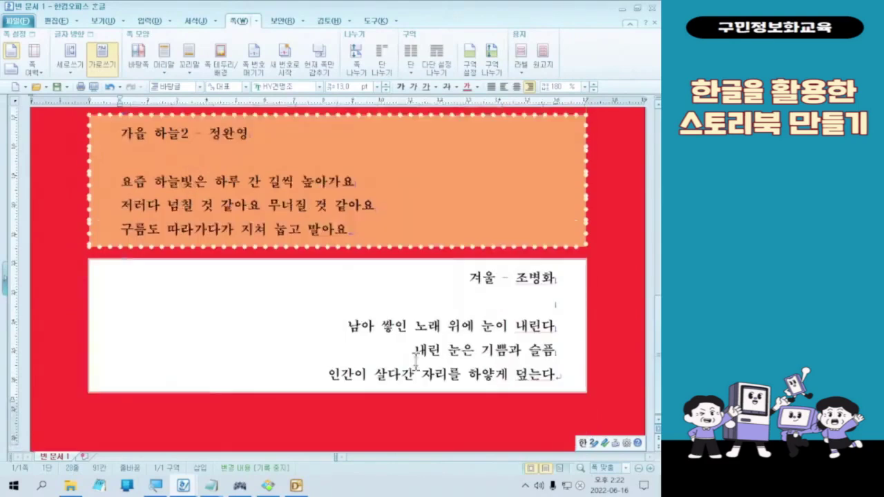
{"action": "scroll", "coordinate": [432, 356], "scroll_direction": "down", "scroll_amount": 5}
{"action": "scroll", "coordinate": [443, 350], "scroll_direction": "down", "scroll_amount": 5}
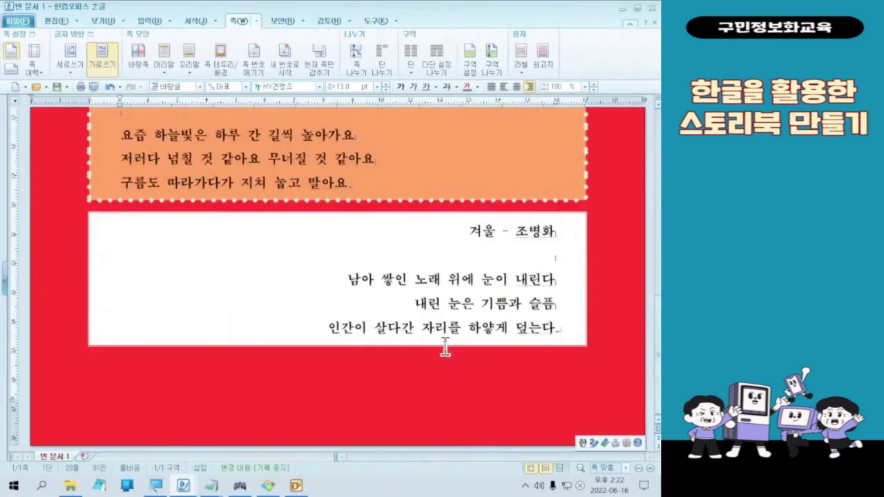
{"action": "scroll", "coordinate": [445, 349], "scroll_direction": "up", "scroll_amount": 12}
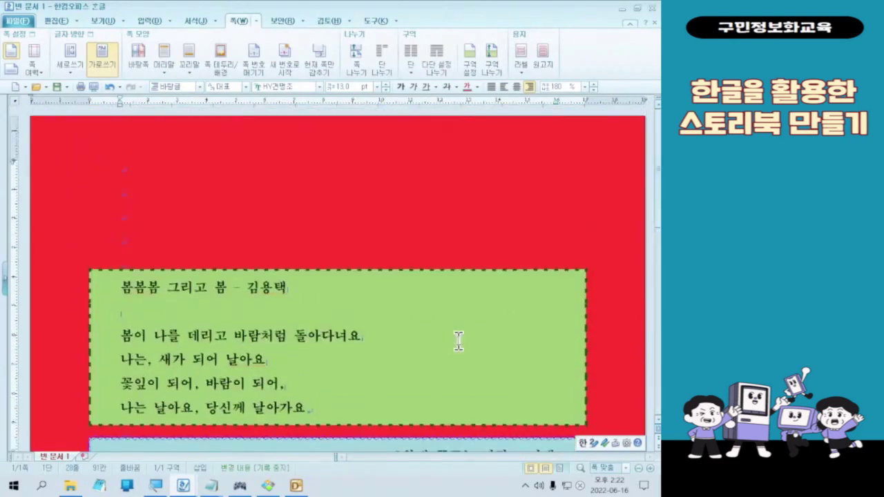
{"action": "scroll", "coordinate": [483, 345], "scroll_direction": "down", "scroll_amount": 11}
{"action": "scroll", "coordinate": [492, 351], "scroll_direction": "up", "scroll_amount": 10}
{"action": "scroll", "coordinate": [488, 353], "scroll_direction": "up", "scroll_amount": 1}
{"action": "left_click_drag", "start_coordinate": [160, 182], "coordinate": [502, 241]}
{"action": "left_click_drag", "start_coordinate": [299, 169], "coordinate": [239, 240]}
{"action": "left_click_drag", "start_coordinate": [360, 173], "coordinate": [333, 237]}
{"action": "left_click_drag", "start_coordinate": [420, 181], "coordinate": [396, 249]}
{"action": "left_click_drag", "start_coordinate": [464, 199], "coordinate": [426, 270]}
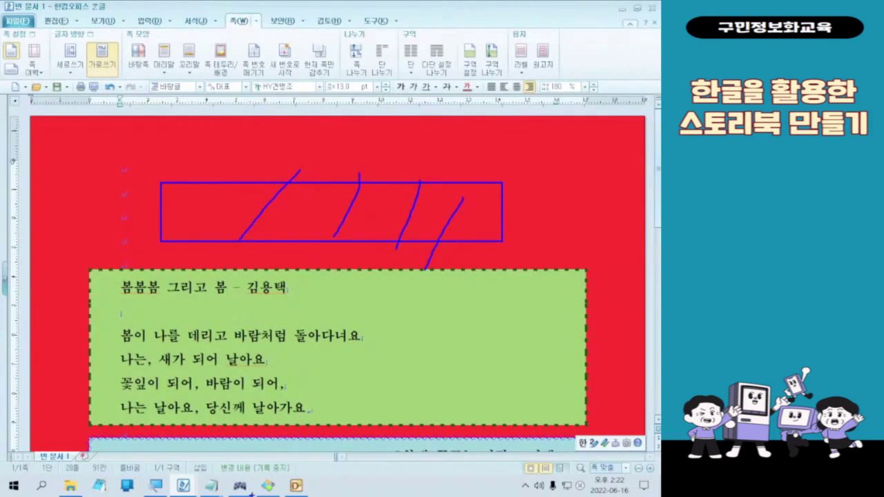
{"action": "key", "text": "Escape"}
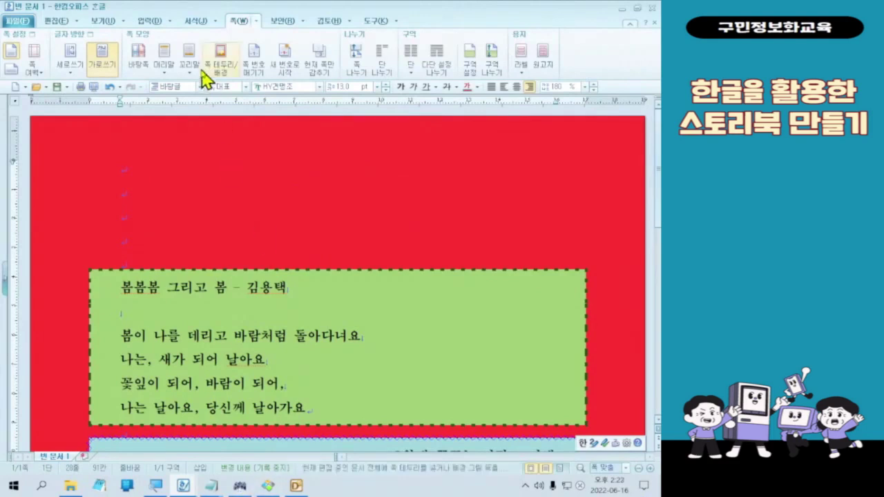
Step: Draw a horizontal text box about 85 mm wide and 17 mm high in the empty area above the spring poem
{"action": "left_click", "coordinate": [146, 22]}
{"action": "key", "text": "ctrl+1"}
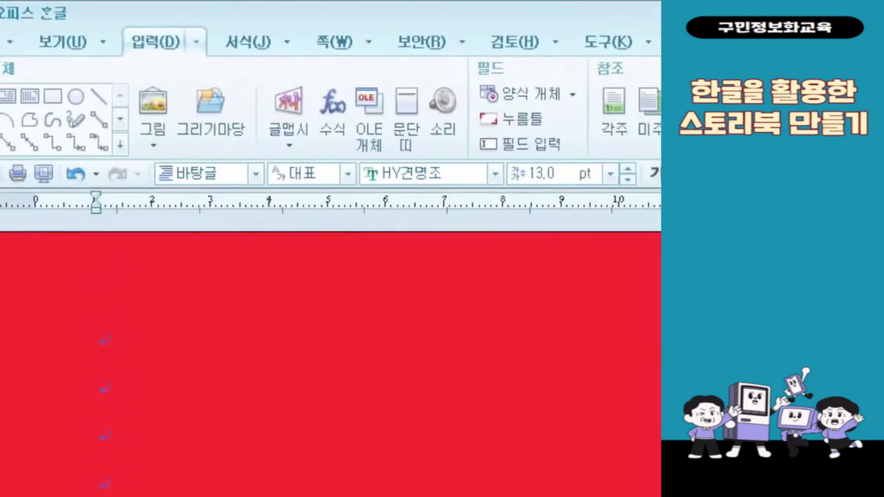
{"action": "mouse_move", "coordinate": [157, 30]}
{"action": "left_mouse_down"}
{"action": "mouse_move", "coordinate": [225, 67]}
{"action": "mouse_move", "coordinate": [208, 66]}
{"action": "left_mouse_up"}
{"action": "mouse_move", "coordinate": [10, 87]}
{"action": "left_mouse_down"}
{"action": "mouse_move", "coordinate": [51, 113]}
{"action": "mouse_move", "coordinate": [201, 71]}
{"action": "mouse_move", "coordinate": [188, 67]}
{"action": "left_mouse_up"}
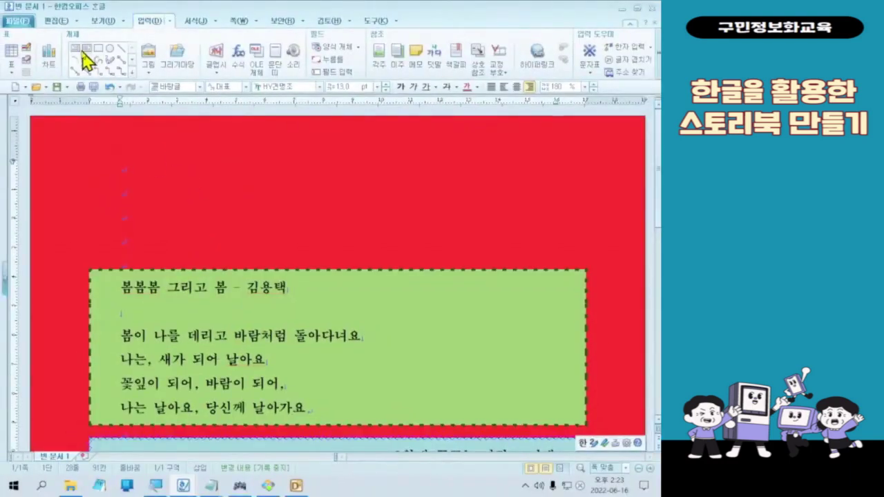
{"action": "left_click", "coordinate": [76, 49]}
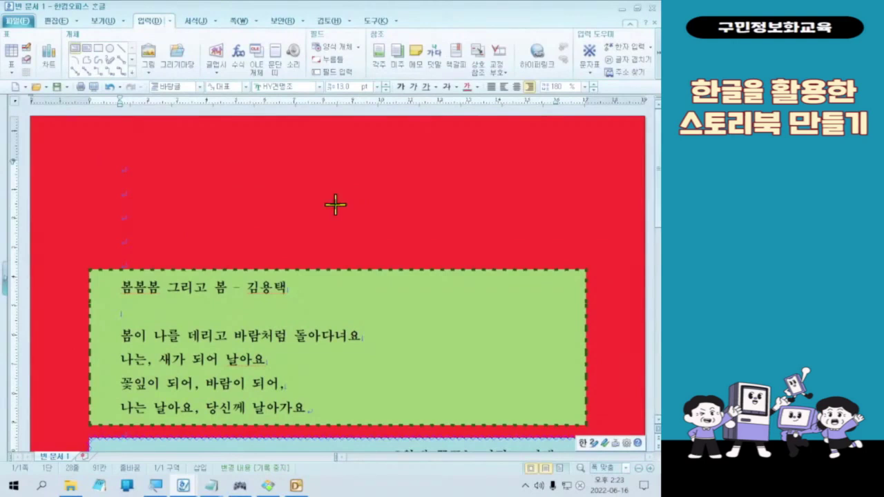
{"action": "scroll", "coordinate": [415, 276], "scroll_direction": "down", "scroll_amount": 4}
{"action": "scroll", "coordinate": [469, 313], "scroll_direction": "down", "scroll_amount": 8}
{"action": "scroll", "coordinate": [517, 336], "scroll_direction": "up", "scroll_amount": 13}
{"action": "left_click_drag", "start_coordinate": [217, 195], "coordinate": [467, 243]}
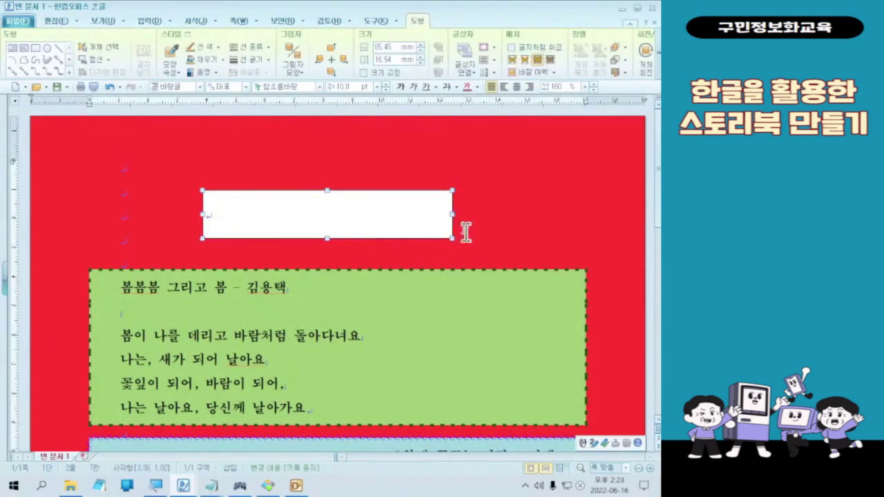
Step: Widen the white text box to about 97 mm and shift it slightly toward the page's left margin
{"action": "left_click_drag", "start_coordinate": [453, 214], "coordinate": [486, 214]}
{"action": "left_click_drag", "start_coordinate": [278, 238], "coordinate": [257, 240]}
{"action": "left_click", "coordinate": [308, 170]}
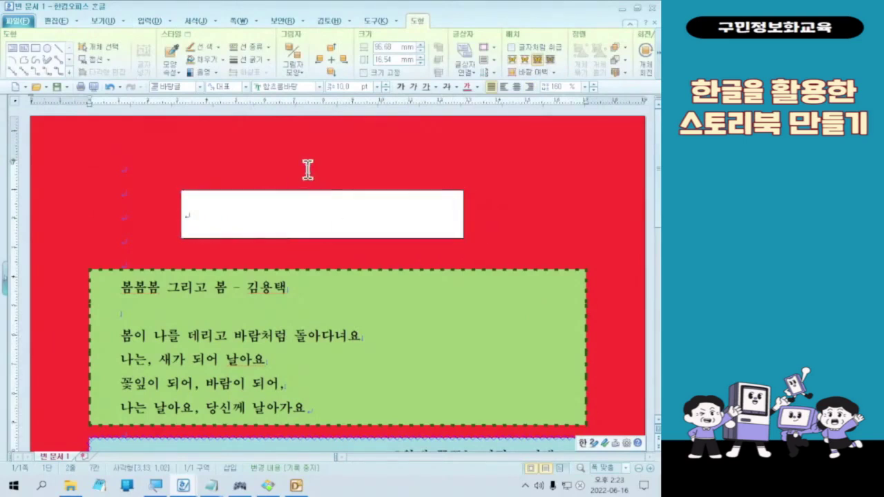
Step: Set the font of the empty text box above the spring poem to 안상수2006굵은
{"action": "left_click", "coordinate": [286, 214]}
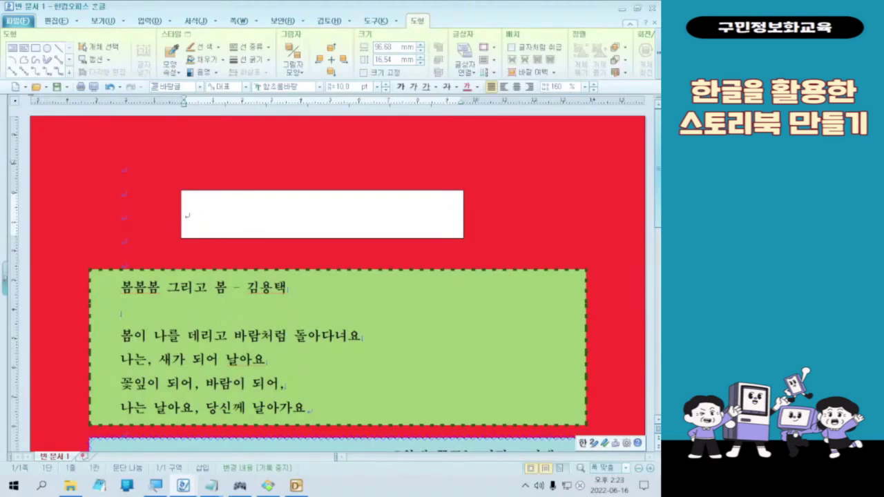
{"action": "key", "text": "ctrl"}
{"action": "key", "text": "ctrl"}
{"action": "key", "text": "ctrl"}
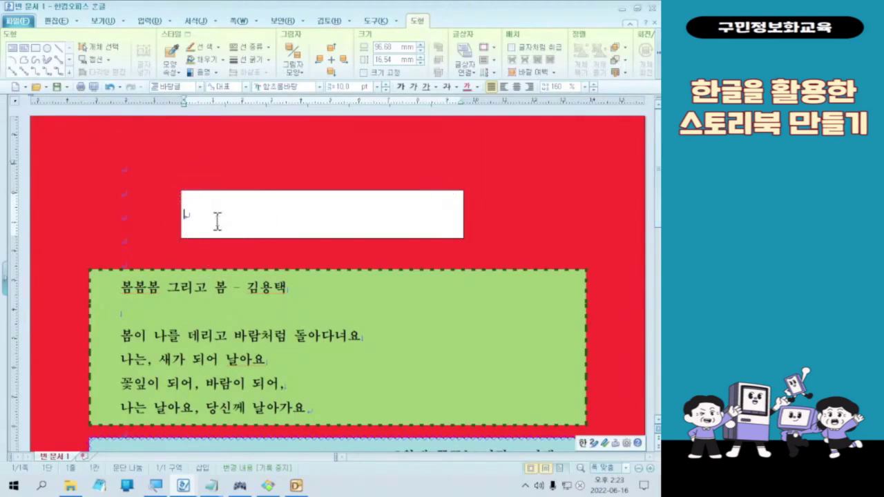
{"action": "key", "text": "ctrl"}
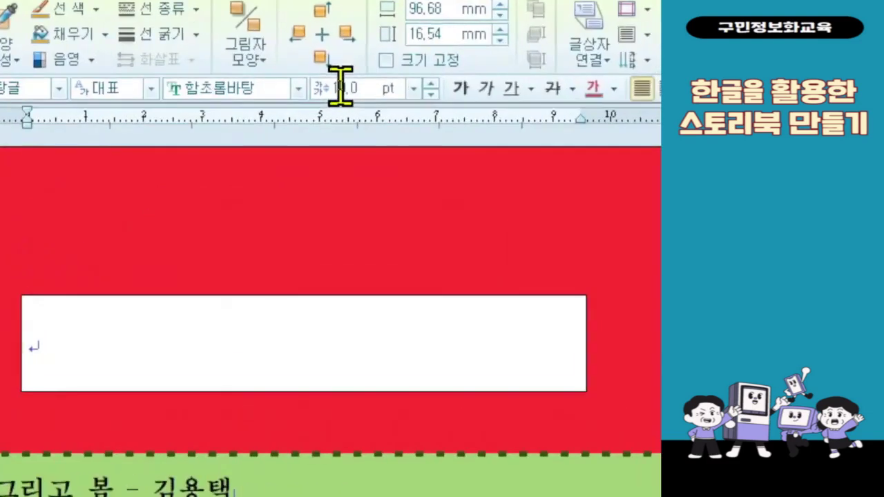
{"action": "left_click", "coordinate": [298, 89]}
{"action": "scroll", "coordinate": [373, 276], "scroll_direction": "up", "scroll_amount": 6}
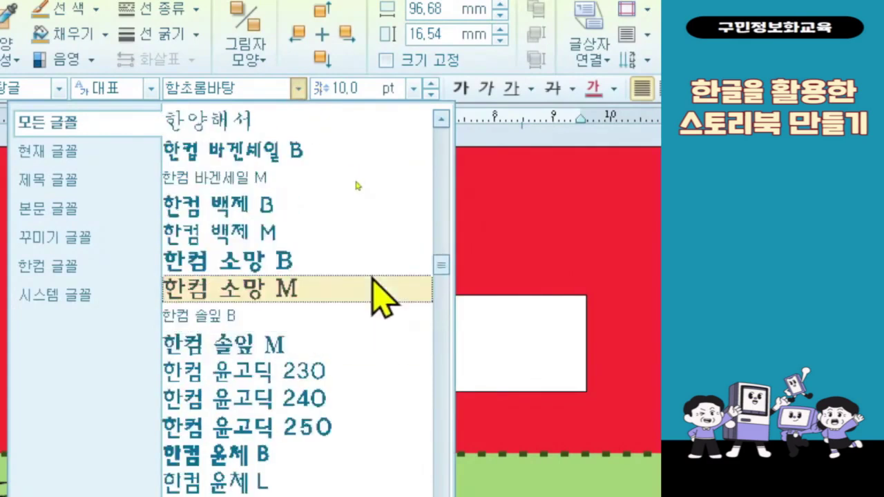
{"action": "scroll", "coordinate": [352, 275], "scroll_direction": "up", "scroll_amount": 6}
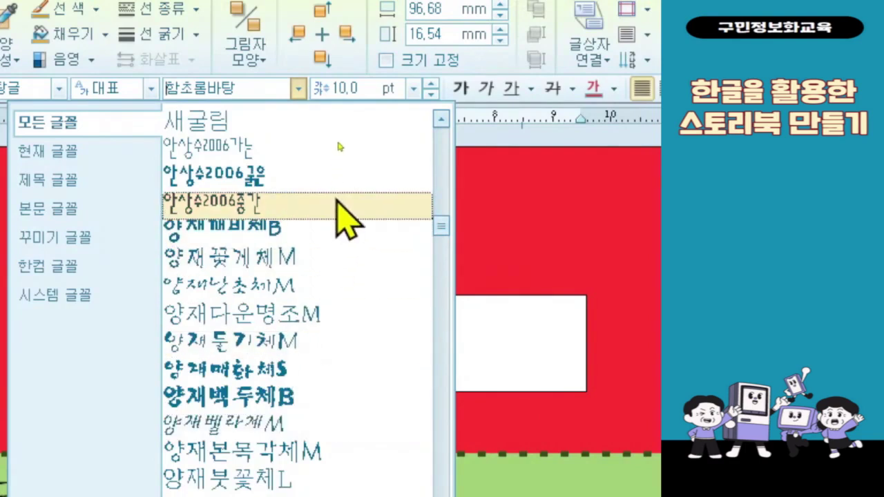
{"action": "left_click", "coordinate": [342, 178]}
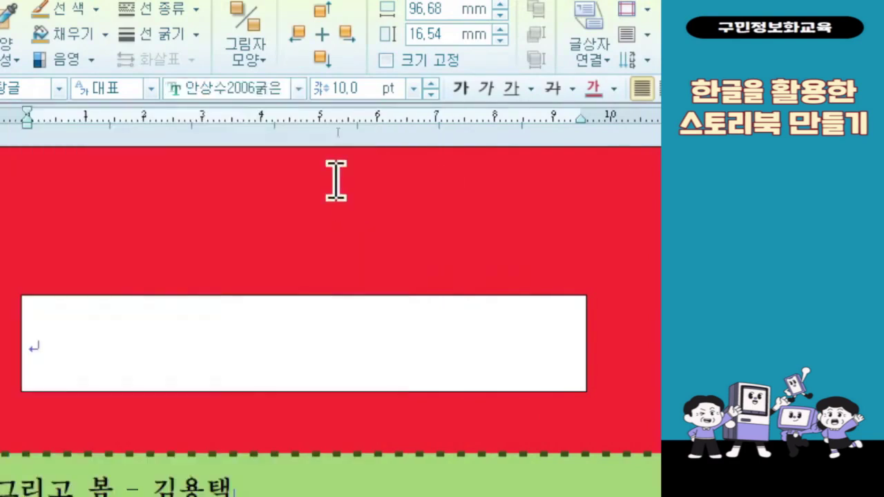
Step: Set the title box's font size to 60 pt and center its text
{"action": "left_click", "coordinate": [418, 94]}
{"action": "left_click", "coordinate": [419, 95]}
{"action": "left_click", "coordinate": [419, 95]}
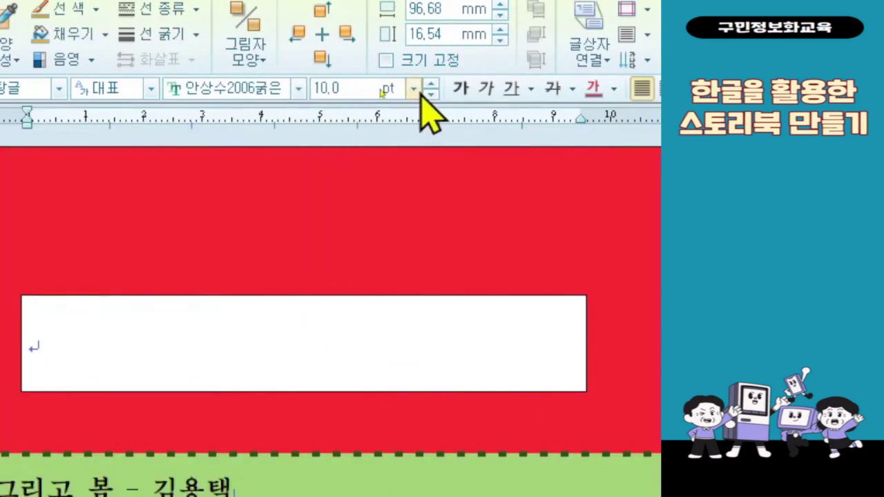
{"action": "left_click", "coordinate": [357, 88]}
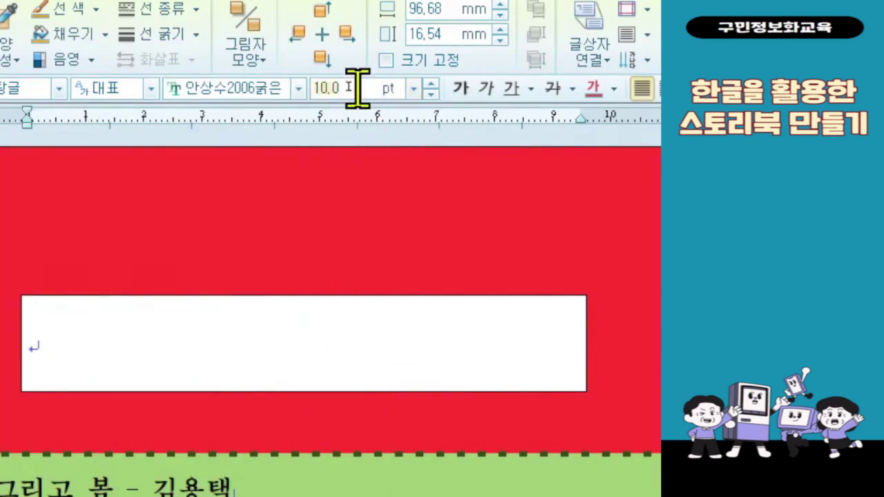
{"action": "type", "text": "60"}
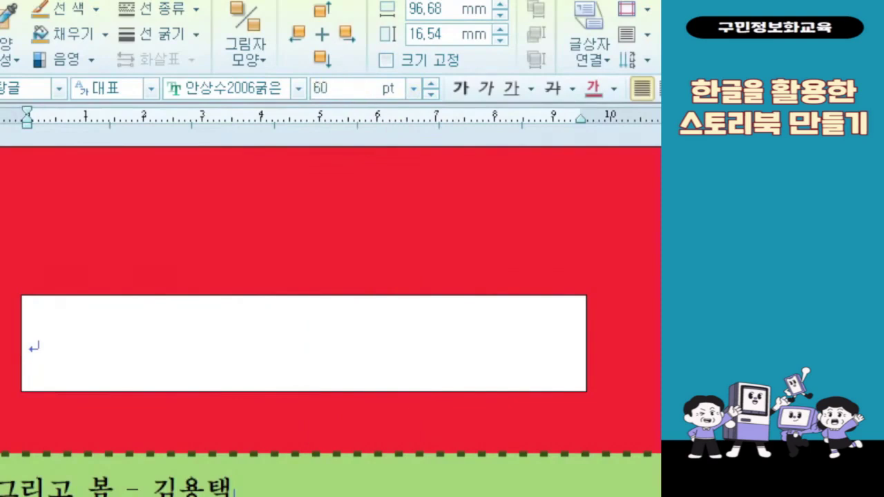
{"action": "key", "text": "Return"}
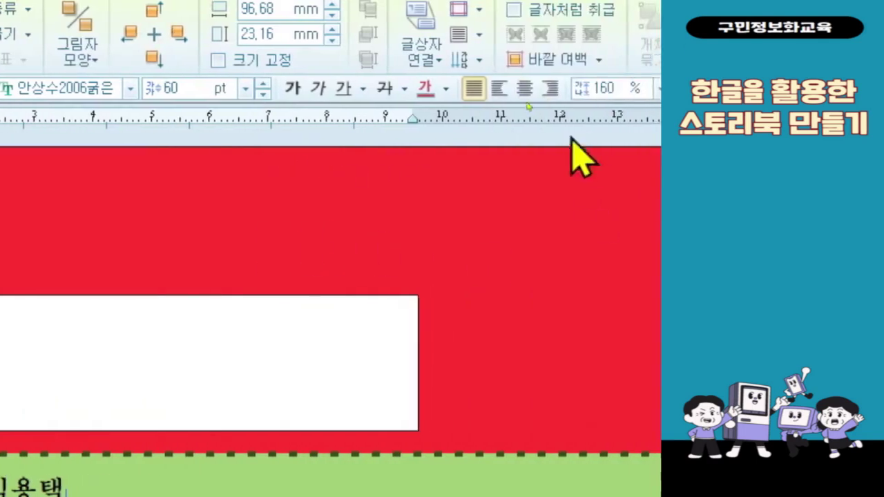
{"action": "left_click", "coordinate": [524, 93]}
{"action": "left_click", "coordinate": [531, 101]}
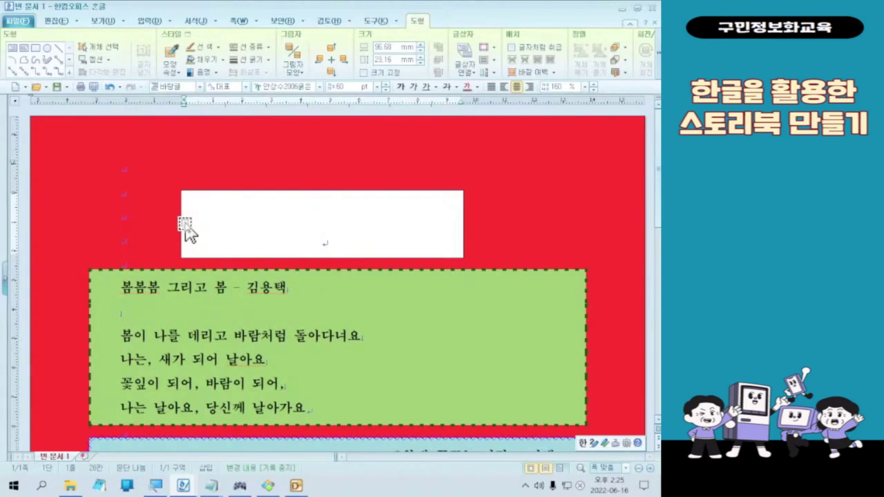
Step: Extend the title box at both ends to about 146 mm wide
{"action": "left_click", "coordinate": [185, 223]}
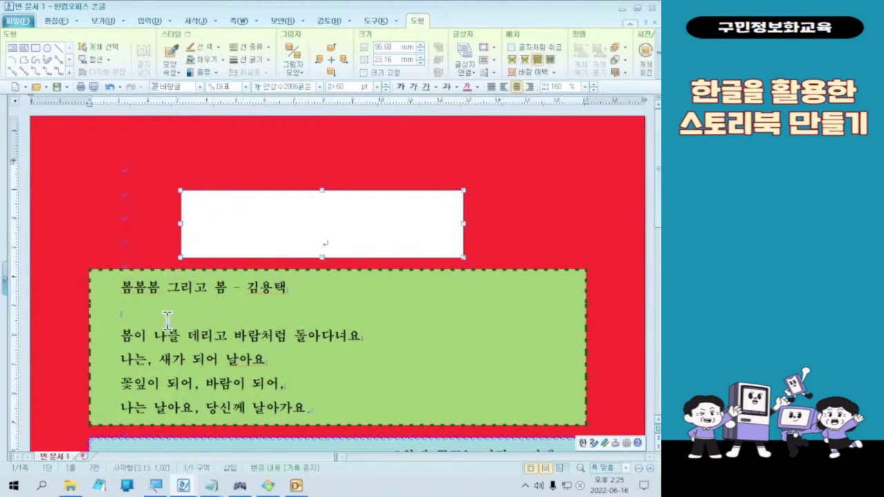
{"action": "left_click", "coordinate": [182, 223]}
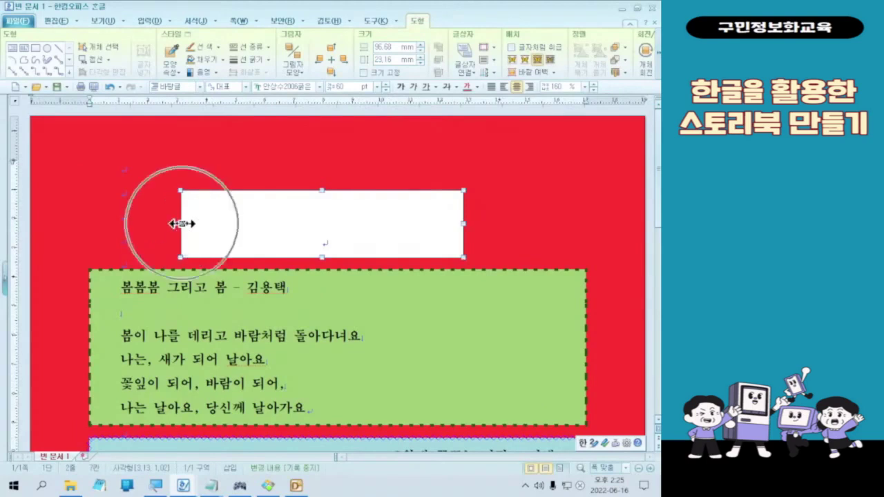
{"action": "left_click_drag", "start_coordinate": [182, 223], "coordinate": [128, 220]}
{"action": "left_click_drag", "start_coordinate": [463, 224], "coordinate": [557, 229]}
{"action": "left_click", "coordinate": [345, 170]}
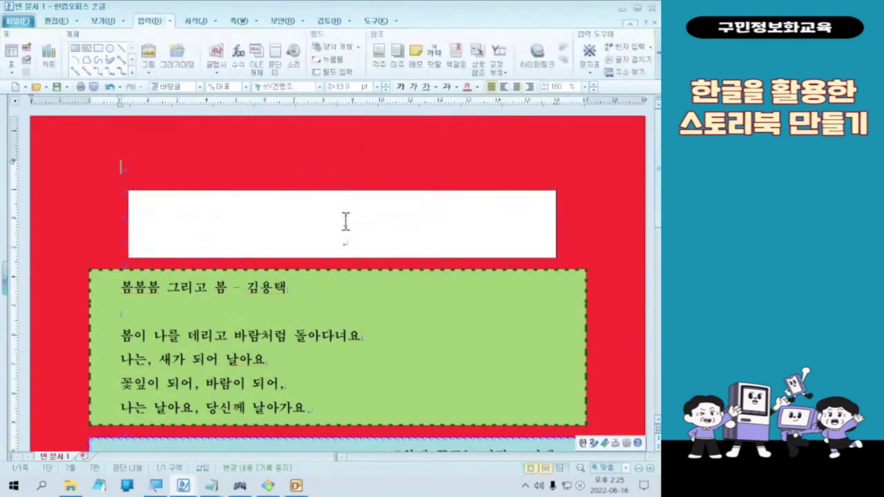
Step: Enter the title "Four Seasons" in the text box
{"action": "left_click", "coordinate": [346, 221]}
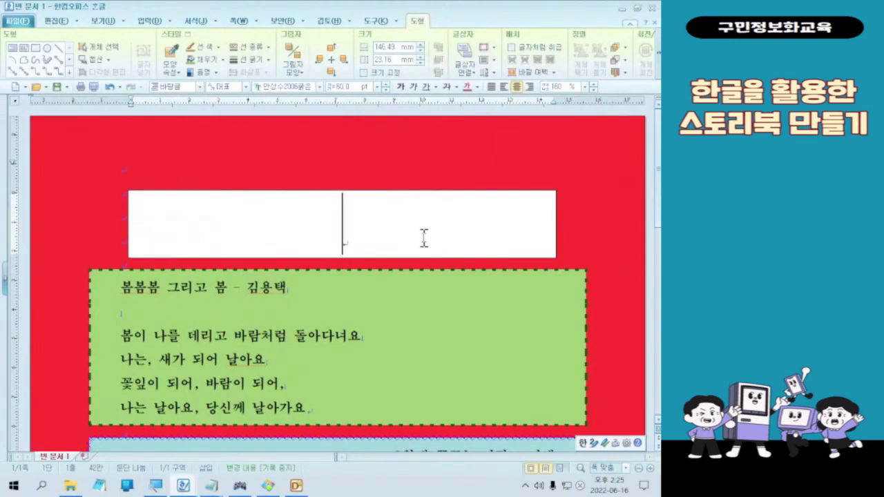
{"action": "type", "text": "ㄹ"}
{"action": "key", "text": "BackSpace"}
{"action": "type", "text": "Fp"}
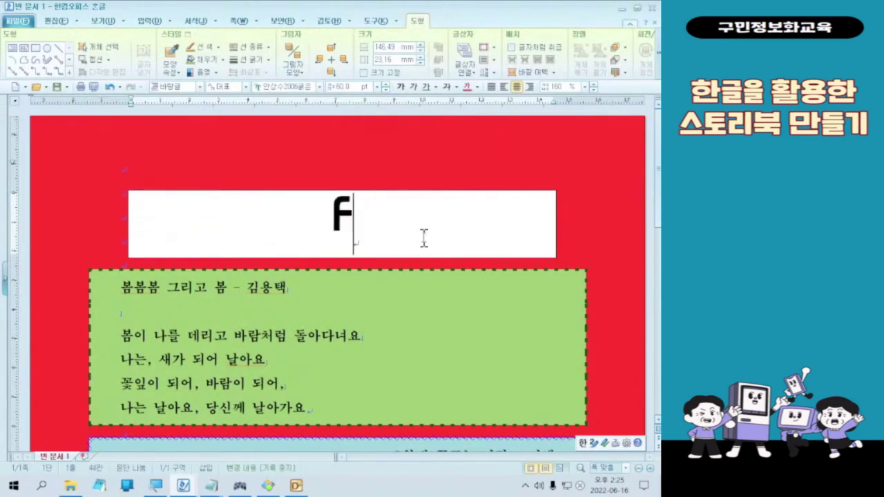
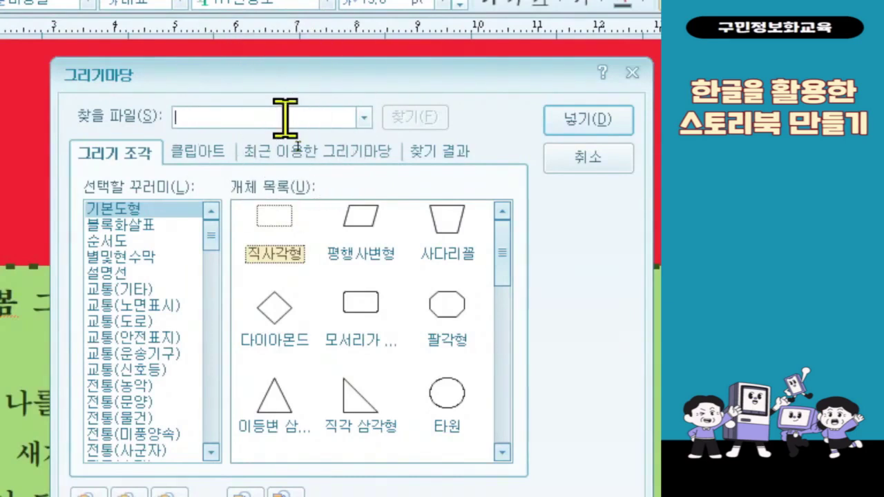
Step: Search the drawing gallery (그리기마당) for "봄"
{"action": "type", "text": "qha"}
{"action": "key", "text": "BackSpace"}
{"action": "key", "text": "BackSpace"}
{"action": "key", "text": "BackSpace"}
{"action": "type", "text": "봄"}
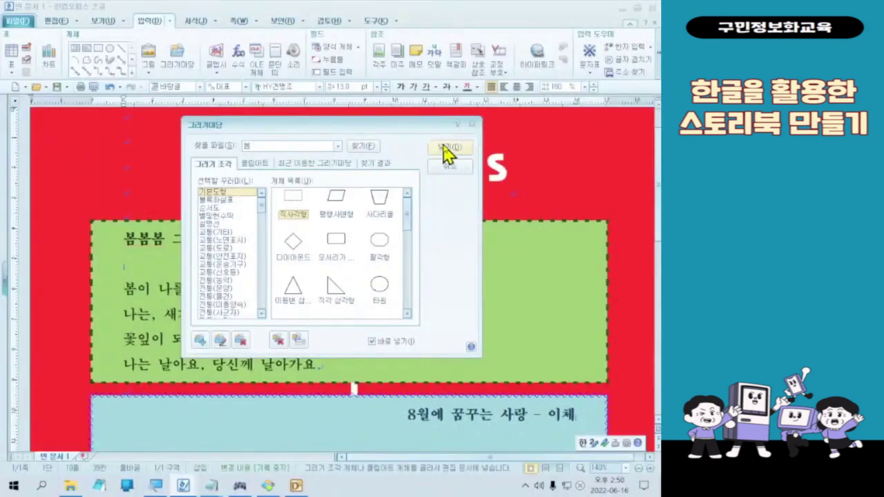
{"action": "left_click", "coordinate": [361, 146]}
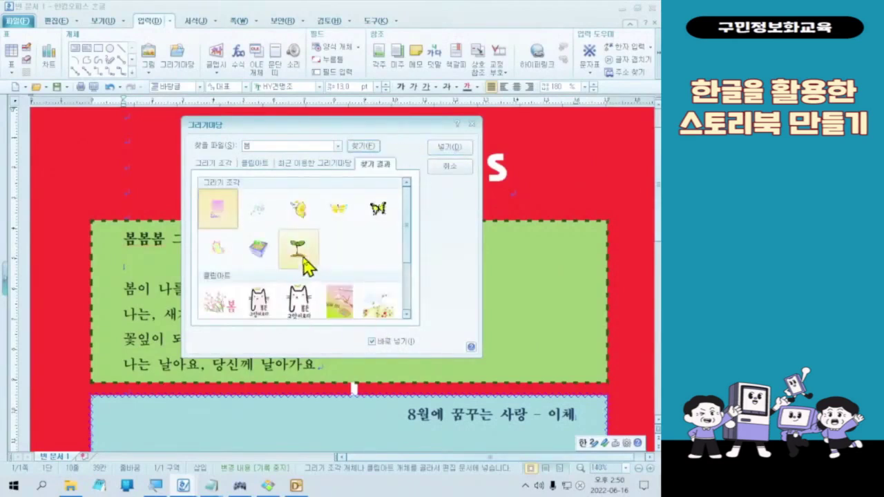
Step: Insert the blossom-branch clip art with the 봄 lettering beside the spring poem text, about 56 mm wide and 32 mm high
{"action": "left_click_drag", "start_coordinate": [408, 223], "coordinate": [410, 246]}
{"action": "left_click", "coordinate": [218, 260]}
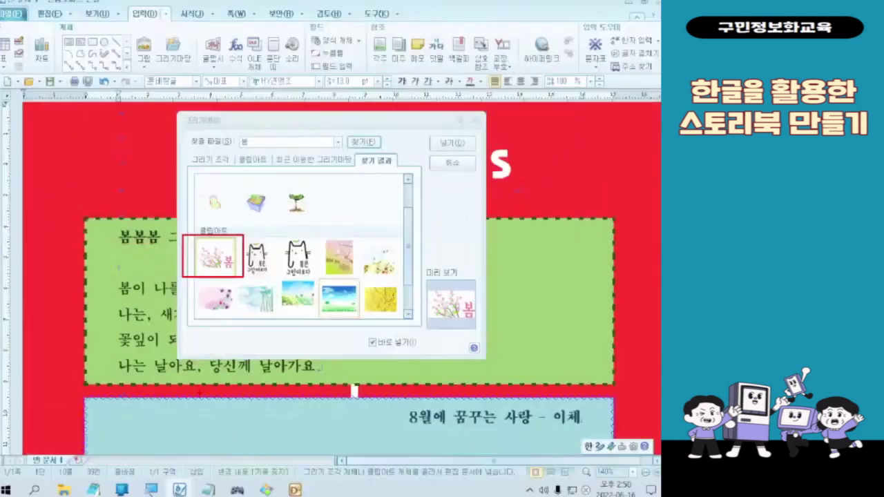
{"action": "double_click", "coordinate": [104, 204]}
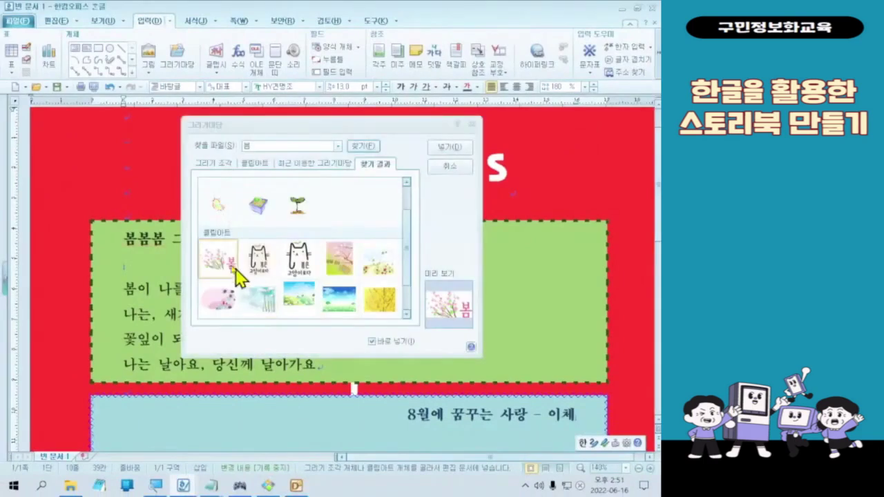
{"action": "double_click", "coordinate": [103, 204]}
{"action": "left_click_drag", "start_coordinate": [395, 246], "coordinate": [566, 344]}
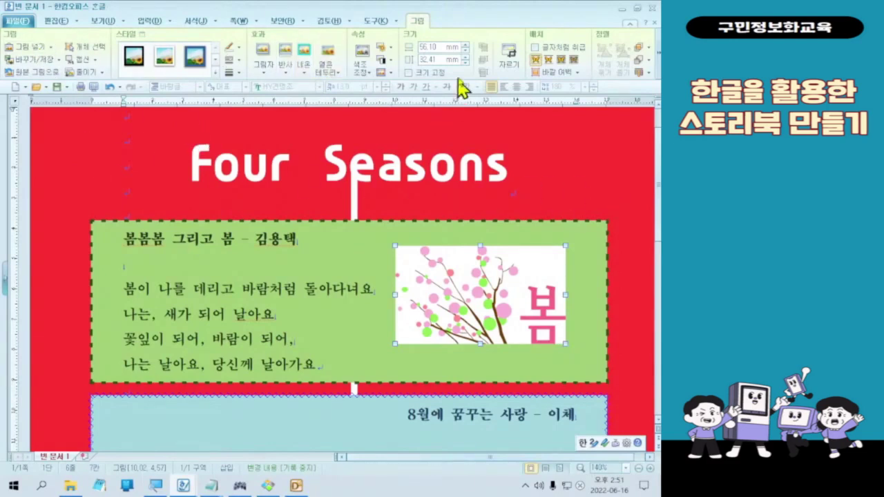
Step: Delete the blossom-branch picture from the spring poem box
{"action": "scroll", "coordinate": [491, 52], "scroll_direction": "down", "scroll_amount": 3}
{"action": "scroll", "coordinate": [527, 61], "scroll_direction": "up", "scroll_amount": 3}
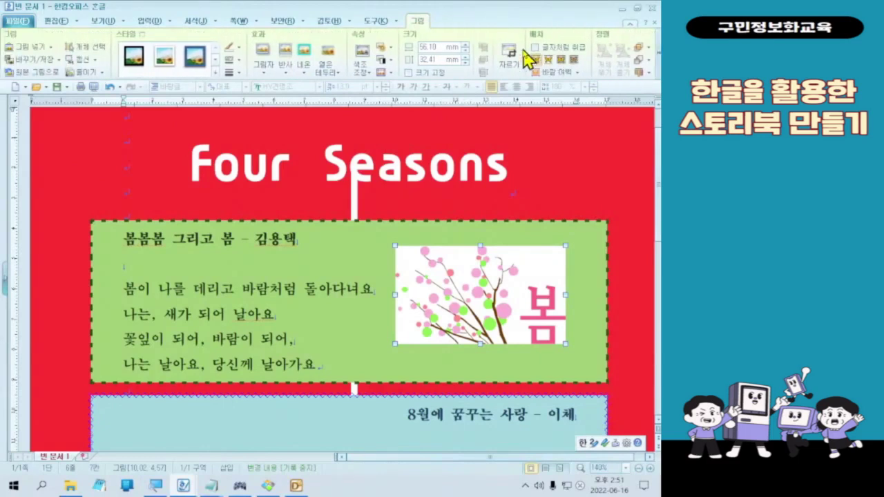
{"action": "key", "text": "Delete"}
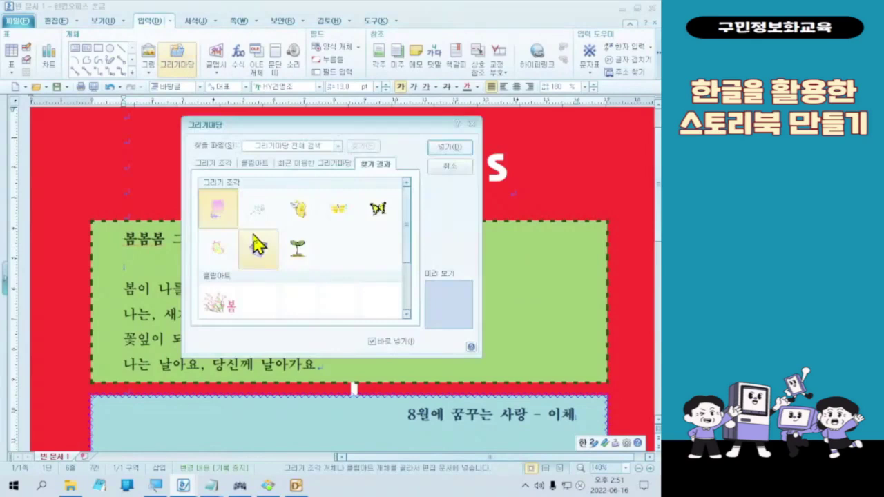
Step: Preview the various clip art pictures among the 봄 search results to compare them for the spring poem
{"action": "scroll", "coordinate": [414, 240], "scroll_direction": "down", "scroll_amount": 1}
{"action": "scroll", "coordinate": [400, 250], "scroll_direction": "down", "scroll_amount": 3}
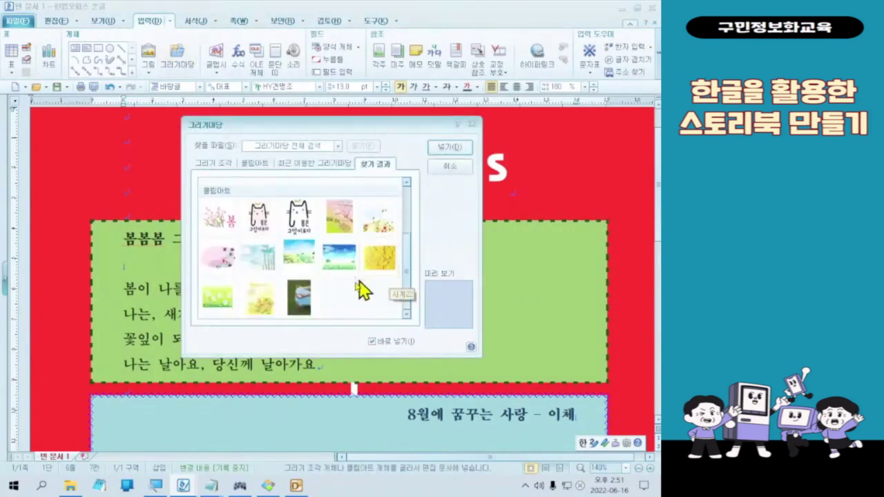
{"action": "left_click", "coordinate": [224, 257]}
{"action": "left_click", "coordinate": [218, 293]}
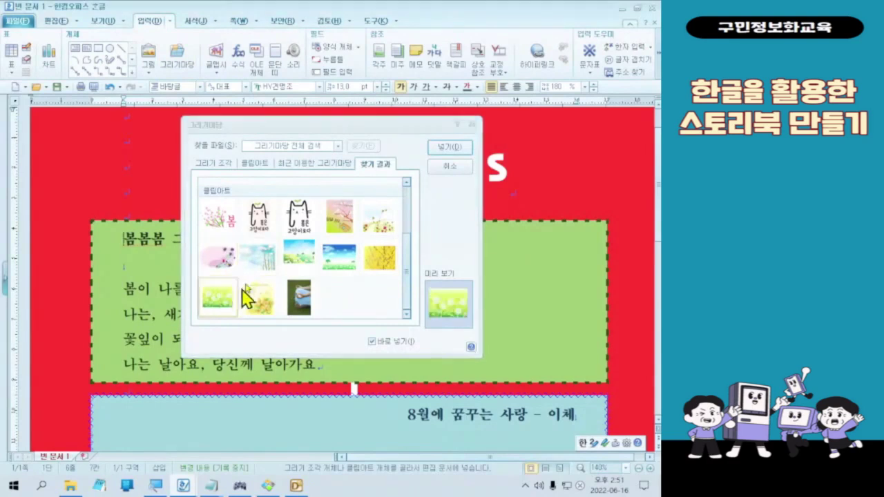
{"action": "left_click", "coordinate": [258, 271]}
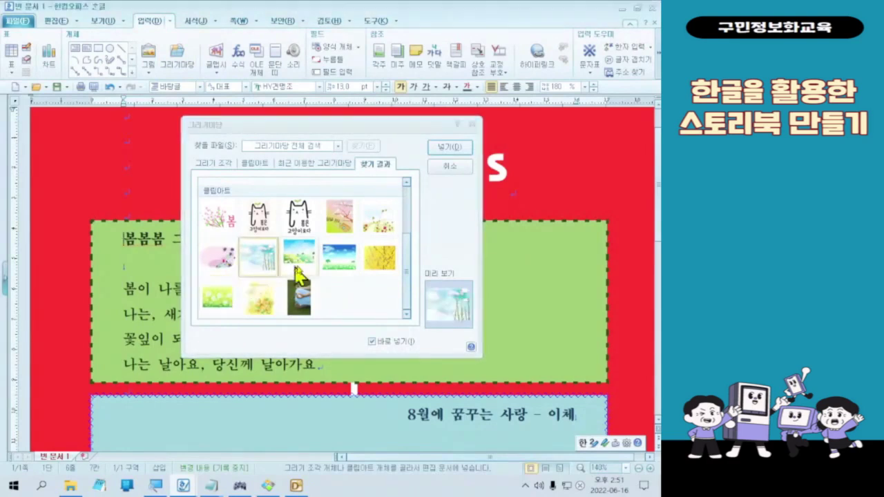
{"action": "left_click", "coordinate": [367, 271]}
{"action": "left_click", "coordinate": [299, 308]}
{"action": "left_click", "coordinate": [257, 304]}
{"action": "left_click", "coordinate": [323, 218]}
{"action": "left_click", "coordinate": [298, 220]}
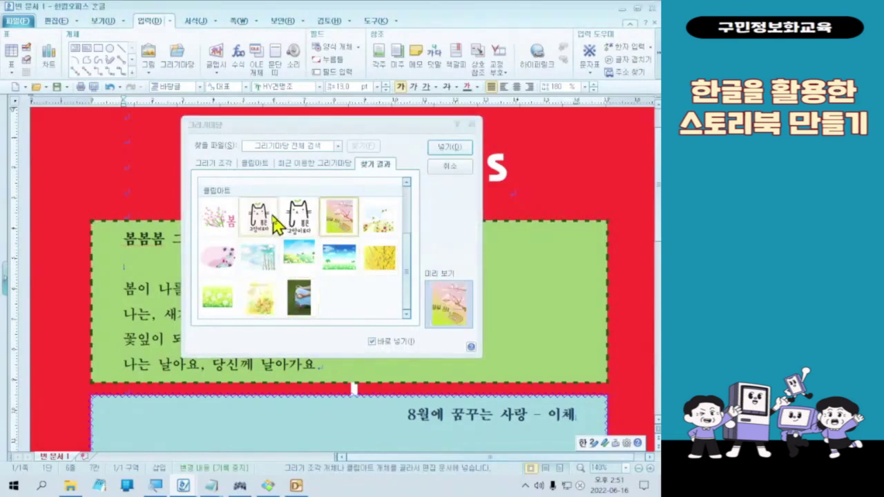
{"action": "left_click", "coordinate": [342, 221]}
{"action": "left_click", "coordinate": [380, 232]}
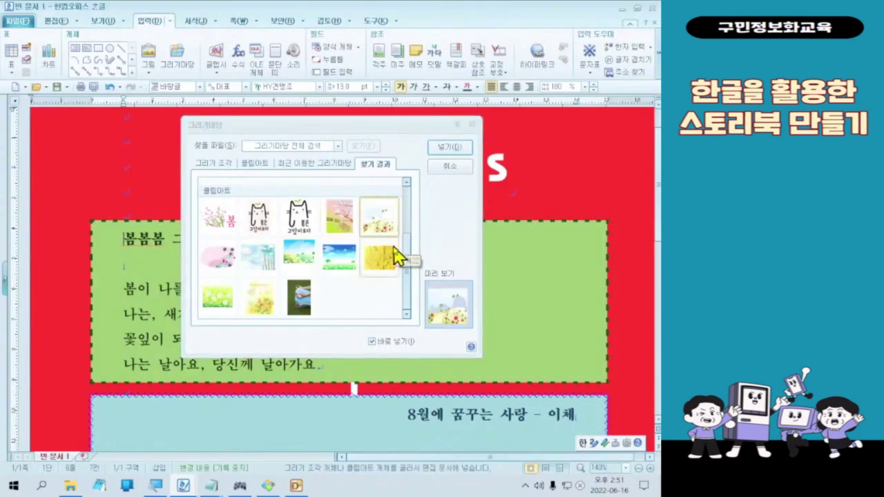
Step: Insert the pink clip art with purple flowers beside the spring poem text, about 51 mm wide and 36 mm high, and deselect it
{"action": "left_click", "coordinate": [231, 259]}
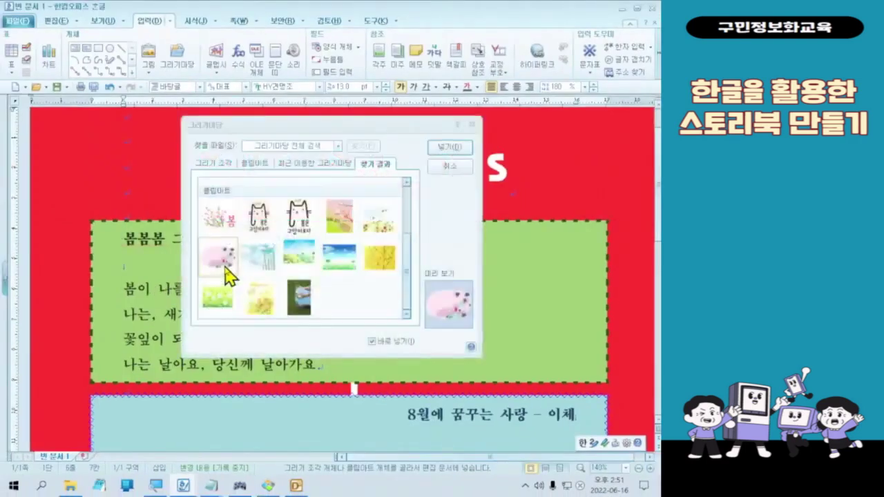
{"action": "double_click", "coordinate": [104, 266]}
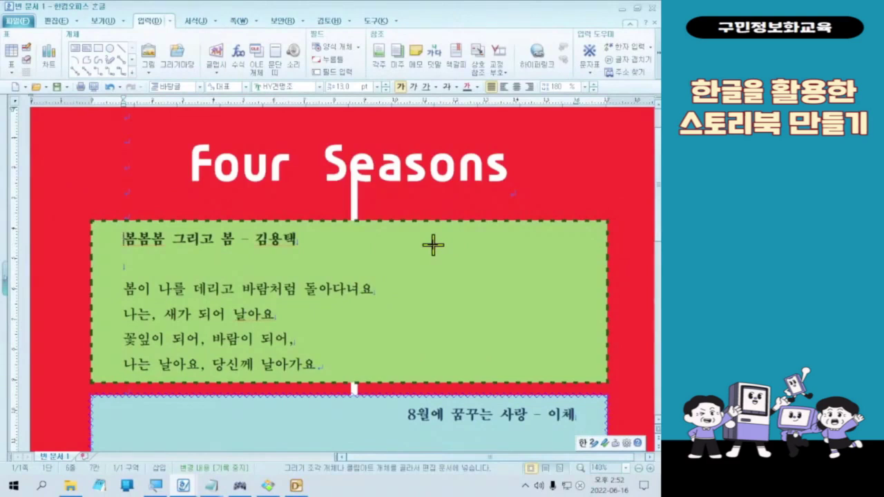
{"action": "left_click_drag", "start_coordinate": [414, 248], "coordinate": [569, 357]}
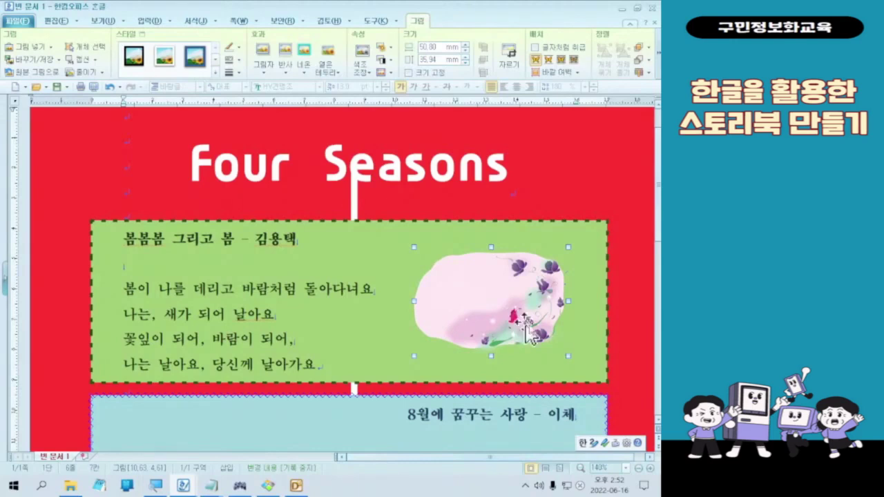
{"action": "left_click", "coordinate": [637, 309]}
{"action": "left_click", "coordinate": [637, 308]}
{"action": "left_click", "coordinate": [637, 309]}
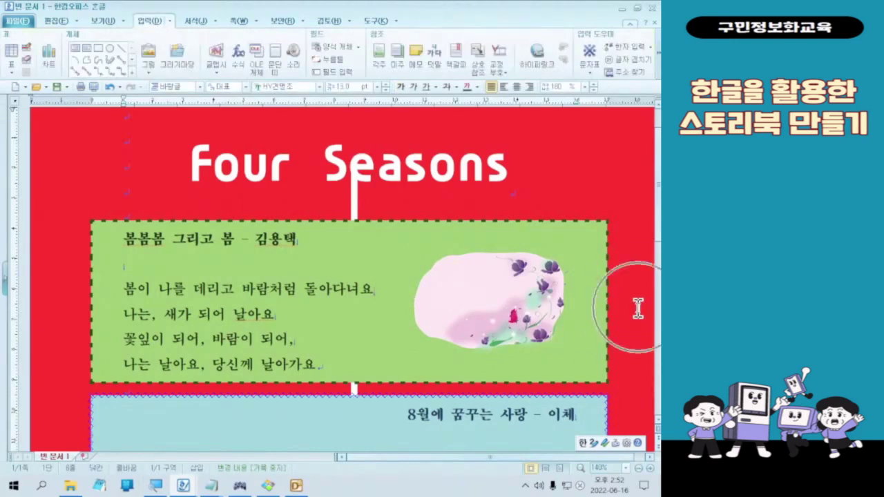
{"action": "left_click", "coordinate": [637, 308]}
{"action": "left_click", "coordinate": [637, 309]}
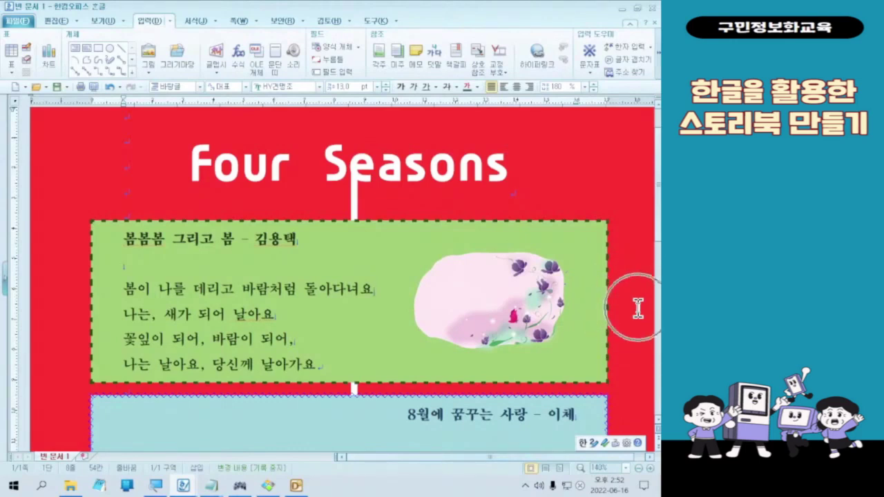
{"action": "left_click", "coordinate": [637, 309]}
{"action": "left_click", "coordinate": [637, 308]}
{"action": "left_click", "coordinate": [637, 309]}
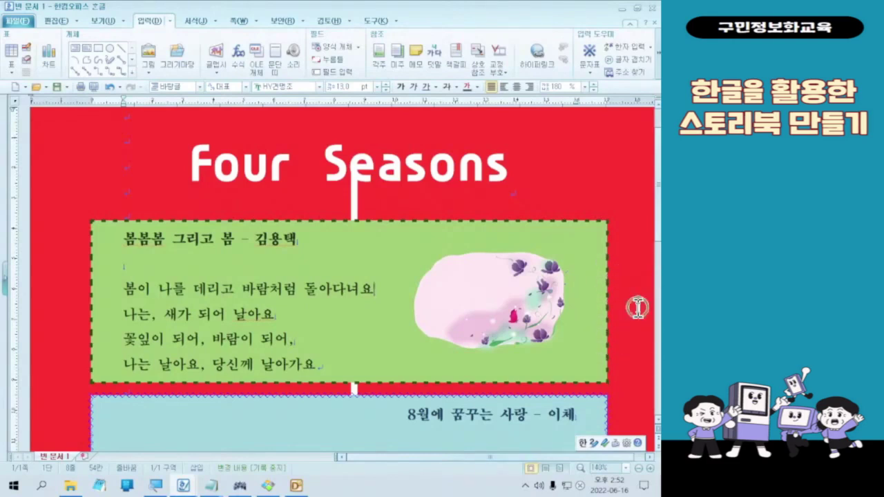
Step: Place the cursor in the summer poem box and search the clip art library for 여름
{"action": "scroll", "coordinate": [637, 309], "scroll_direction": "down", "scroll_amount": 3}
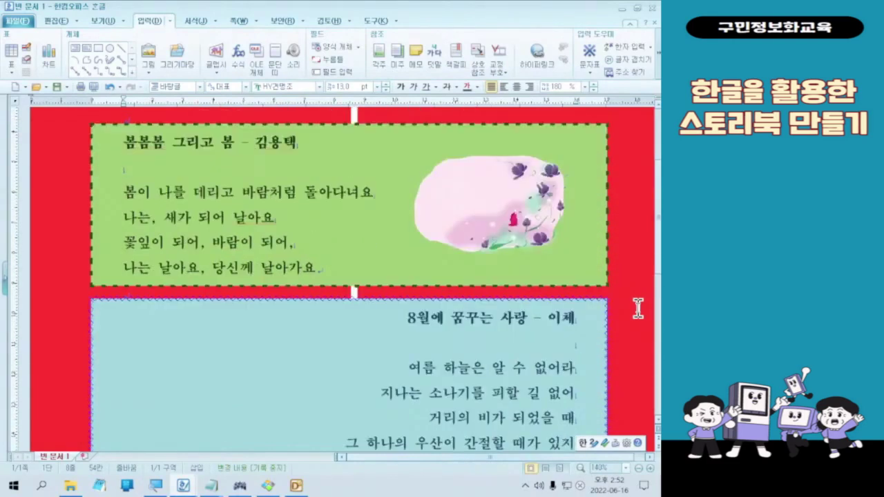
{"action": "left_click", "coordinate": [214, 343]}
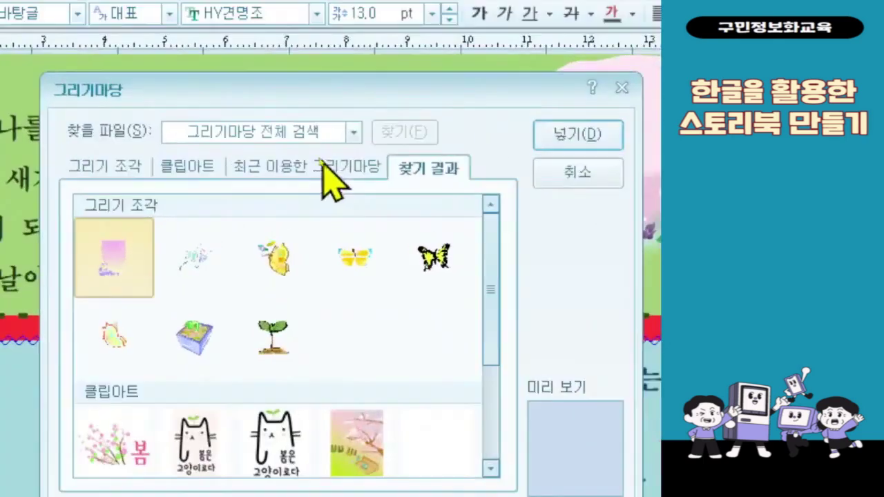
{"action": "left_click", "coordinate": [304, 137]}
{"action": "type", "text": "여름"}
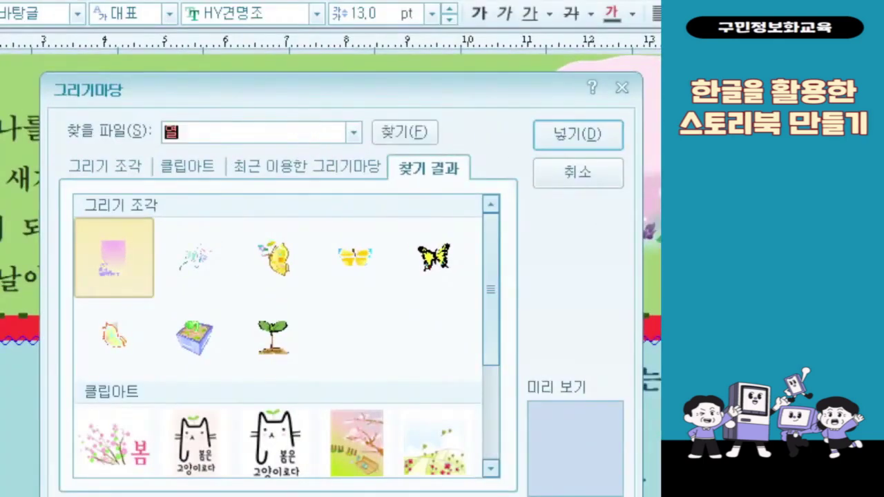
{"action": "key", "text": "Return"}
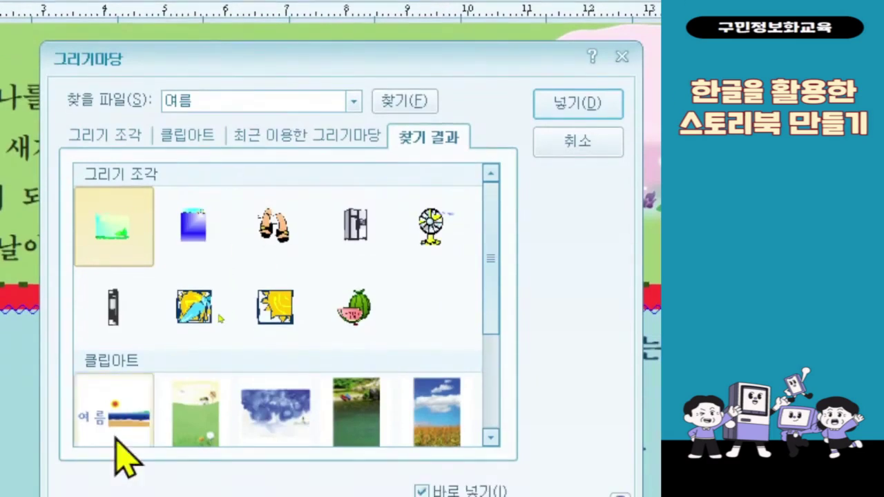
Step: Preview several pictures among the 여름 clip art search results to compare them for the summer poem
{"action": "left_click", "coordinate": [116, 438]}
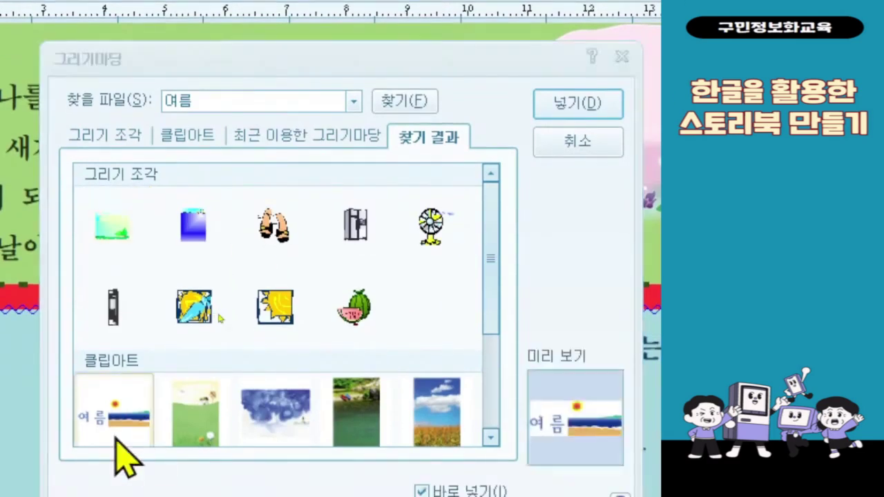
{"action": "left_click", "coordinate": [116, 250]}
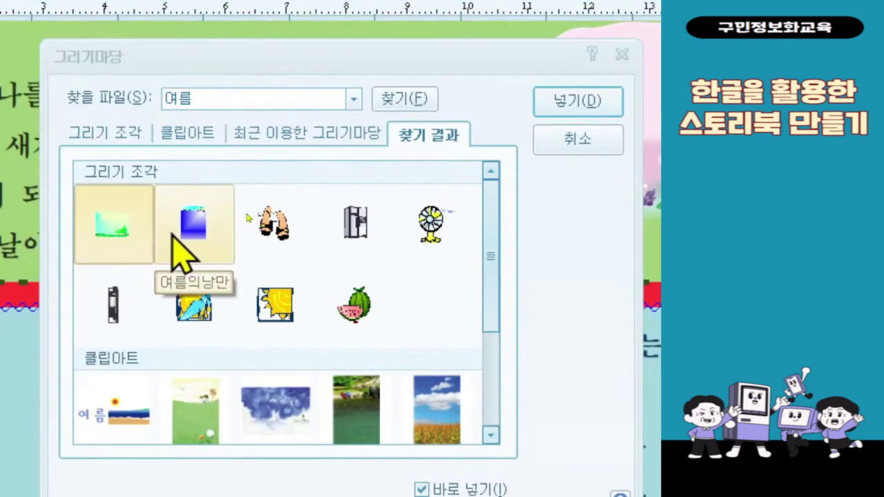
{"action": "scroll", "coordinate": [494, 262], "scroll_direction": "down", "scroll_amount": 1}
{"action": "left_click_drag", "start_coordinate": [494, 263], "coordinate": [488, 344]}
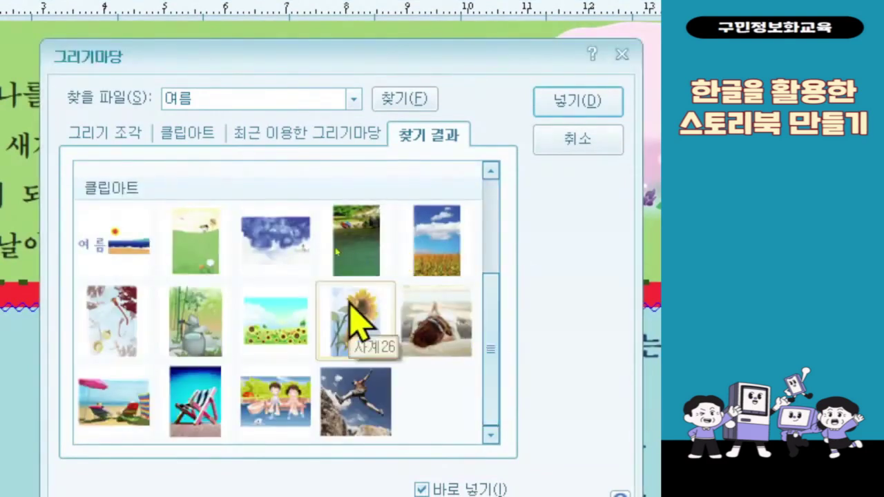
{"action": "left_click", "coordinate": [293, 262]}
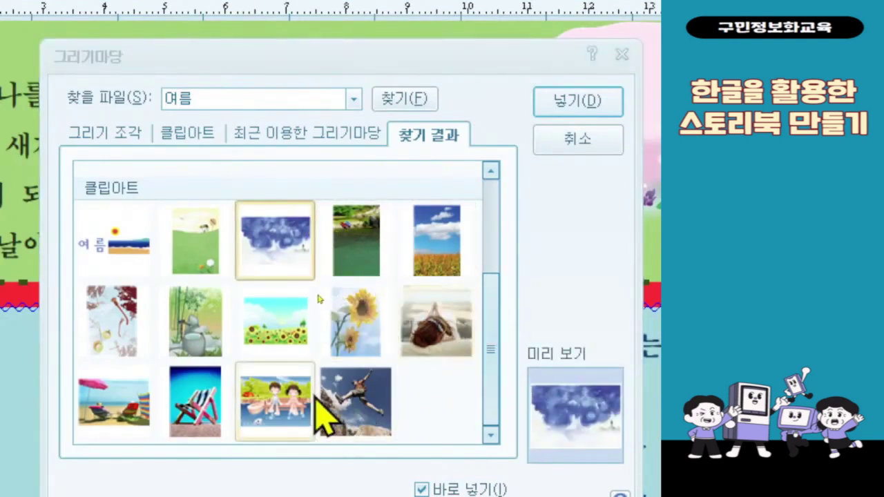
{"action": "left_click", "coordinate": [307, 415]}
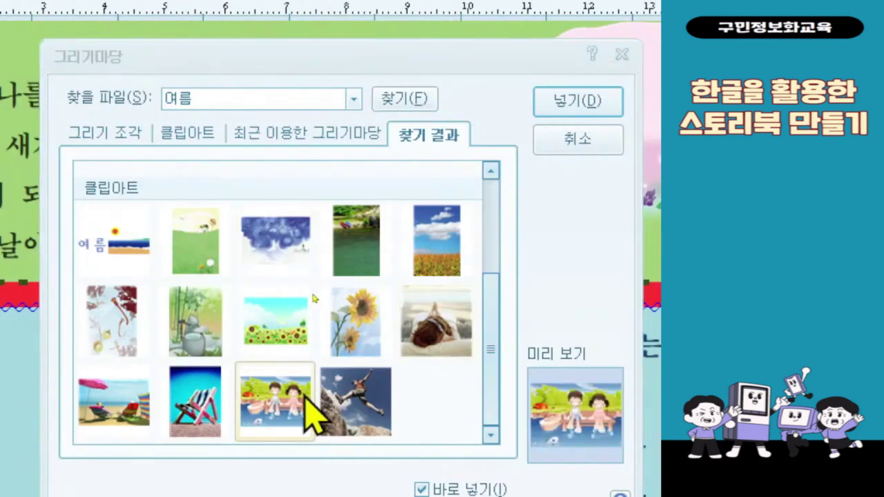
{"action": "left_click", "coordinate": [135, 245]}
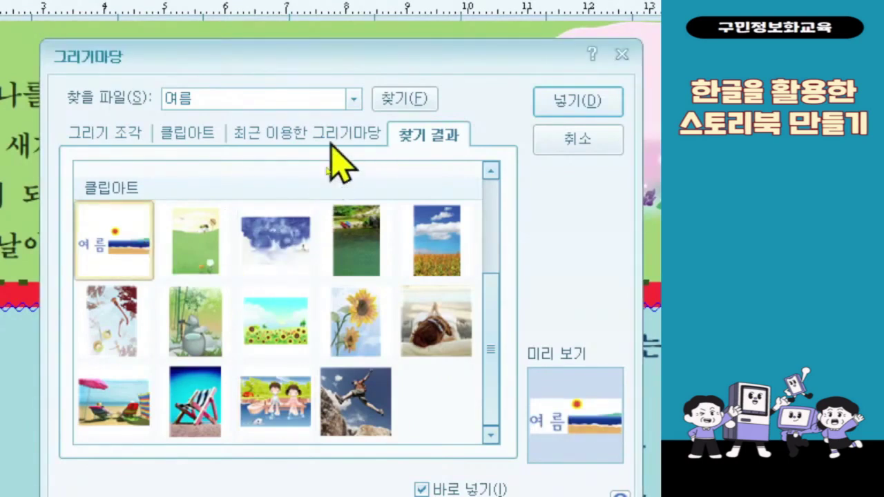
{"action": "left_click_drag", "start_coordinate": [488, 376], "coordinate": [503, 233]}
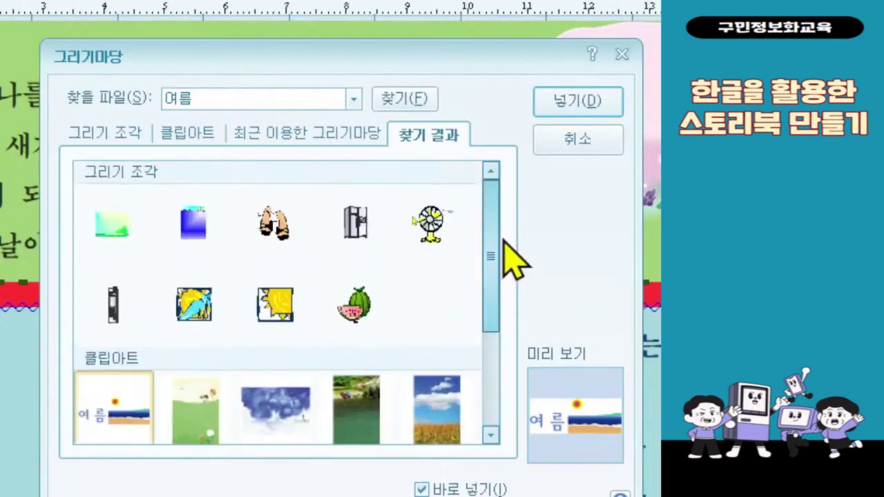
Step: Insert the green landscape clip art with trees beside the summer poem text, about 54 mm wide and 38 mm high
{"action": "left_click", "coordinate": [129, 233]}
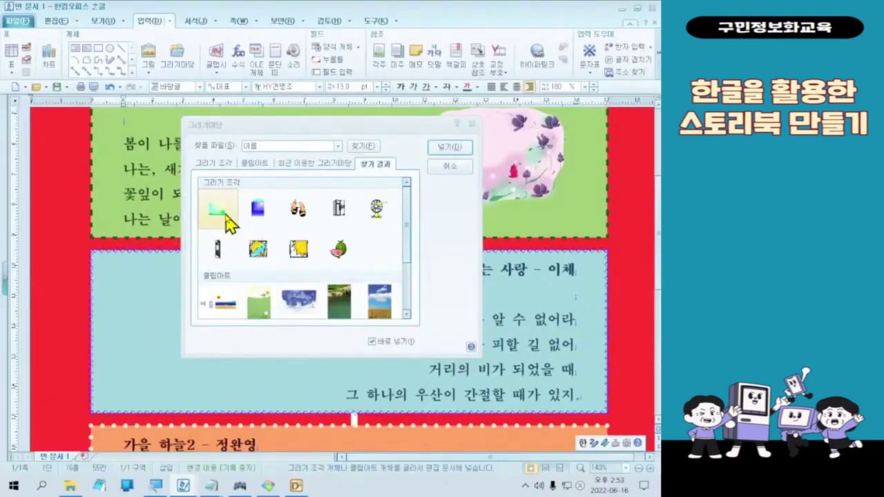
{"action": "double_click", "coordinate": [129, 234]}
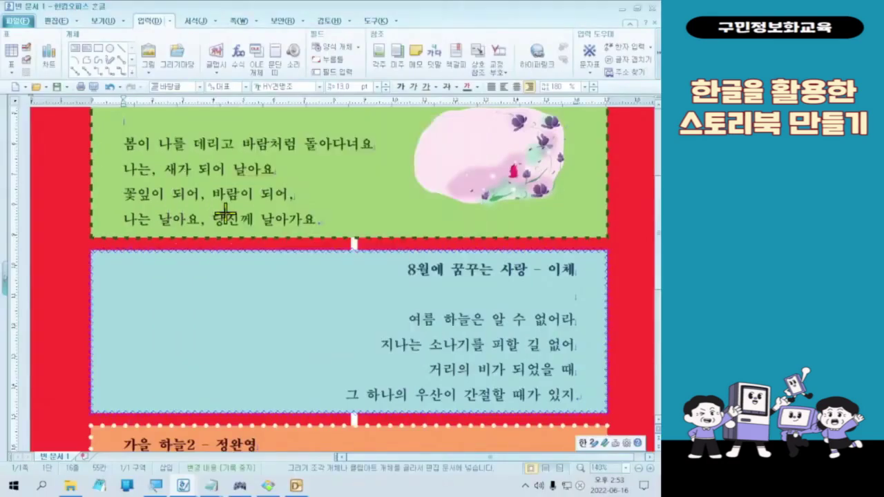
{"action": "left_click", "coordinate": [131, 283]}
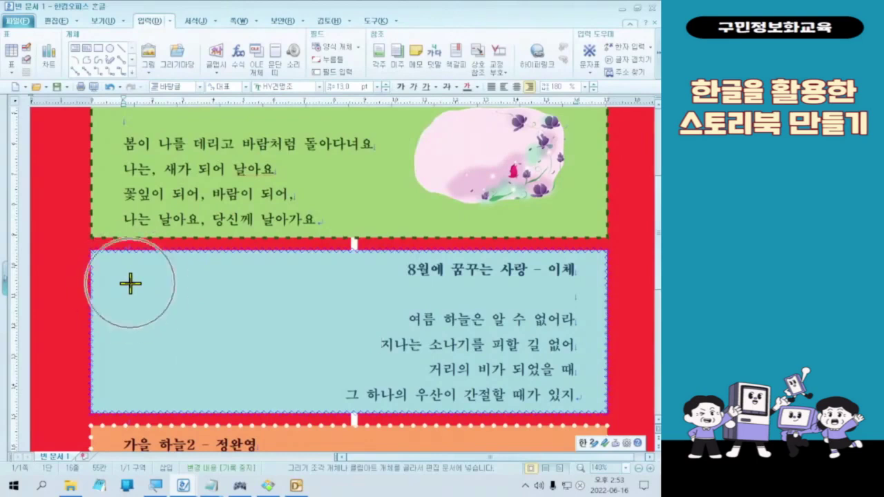
{"action": "left_click_drag", "start_coordinate": [131, 283], "coordinate": [290, 397]}
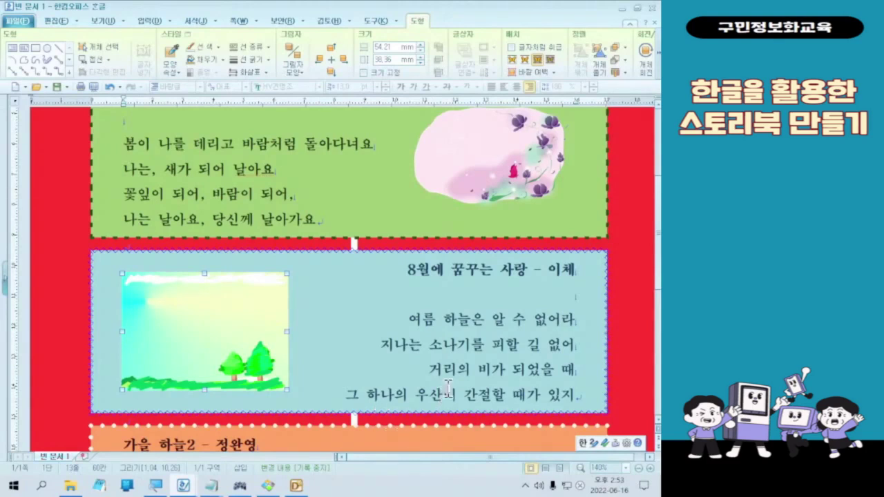
Step: Place the cursor in the autumn poem box and search the clip art library for 가을
{"action": "scroll", "coordinate": [480, 357], "scroll_direction": "down", "scroll_amount": 2}
{"action": "scroll", "coordinate": [480, 357], "scroll_direction": "down", "scroll_amount": 6}
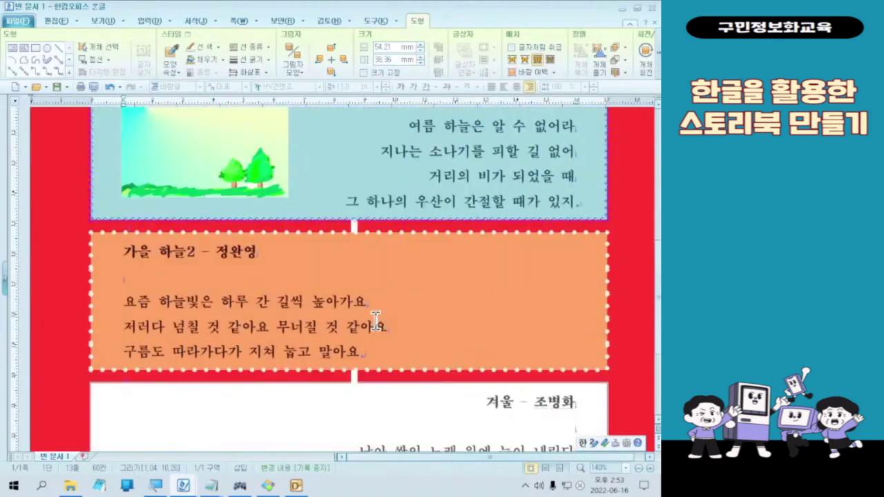
{"action": "left_click", "coordinate": [375, 326]}
{"action": "left_click", "coordinate": [449, 301]}
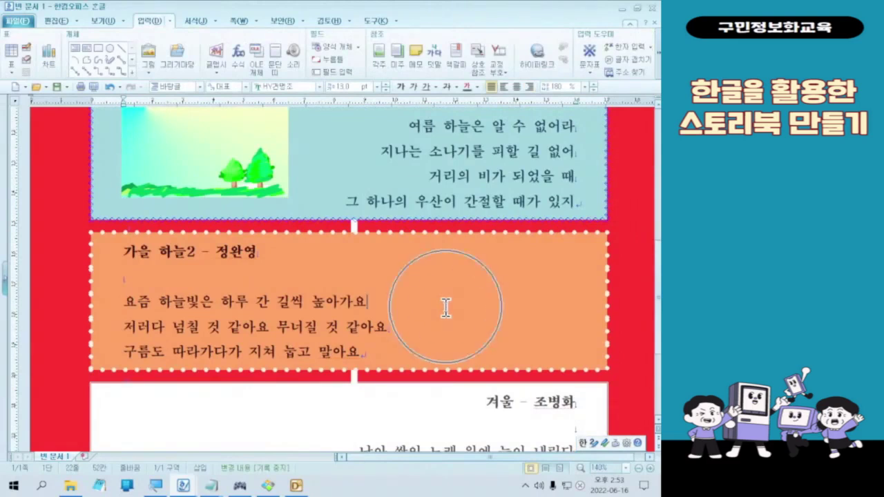
{"action": "left_click", "coordinate": [629, 297]}
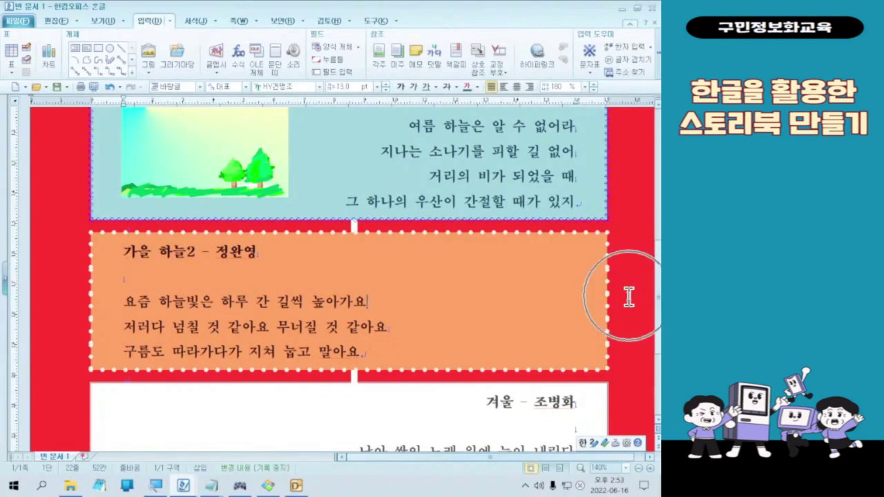
{"action": "left_click", "coordinate": [628, 297]}
{"action": "left_click", "coordinate": [629, 297]}
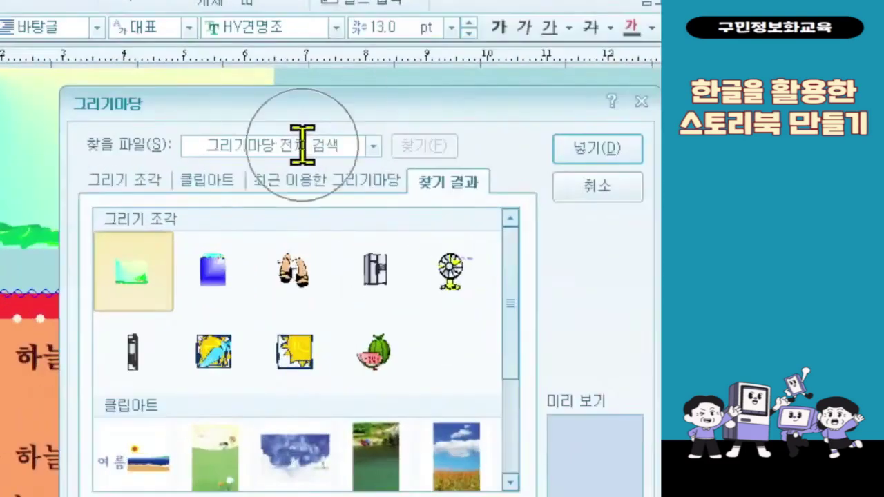
{"action": "left_click", "coordinate": [303, 145]}
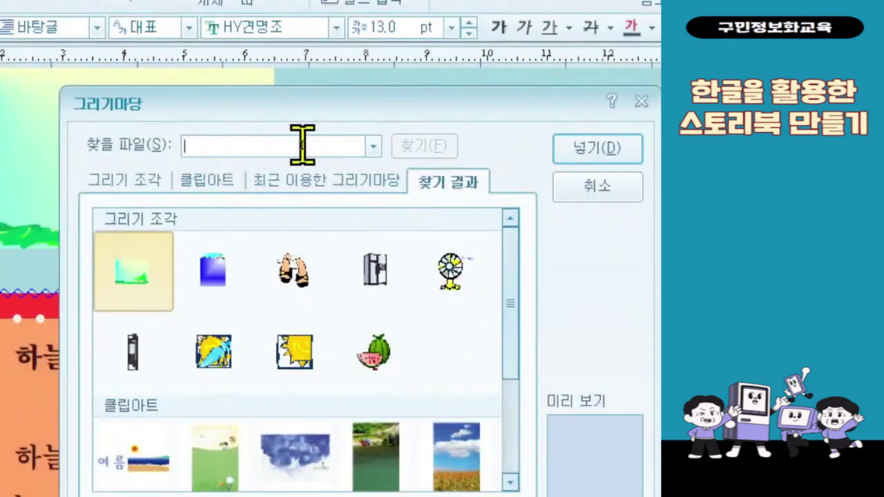
{"action": "type", "text": "가을"}
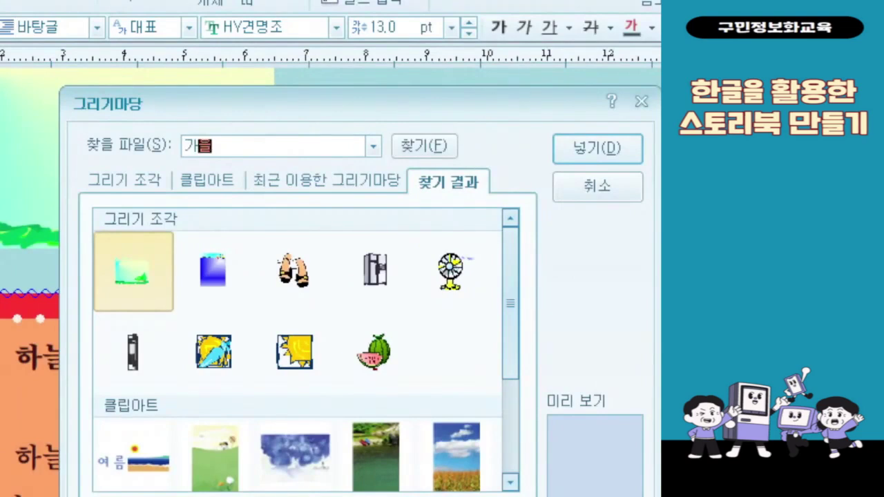
{"action": "key", "text": "Return"}
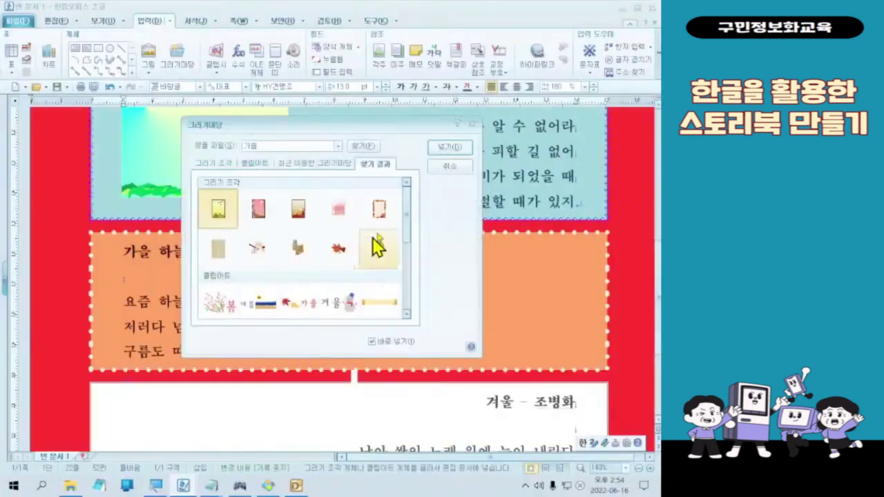
Step: Insert the fallen-leaves clip art beside the autumn poem text, about 23 mm wide and 32 mm high, nudge it up slightly and deselect it
{"action": "left_click", "coordinate": [297, 247]}
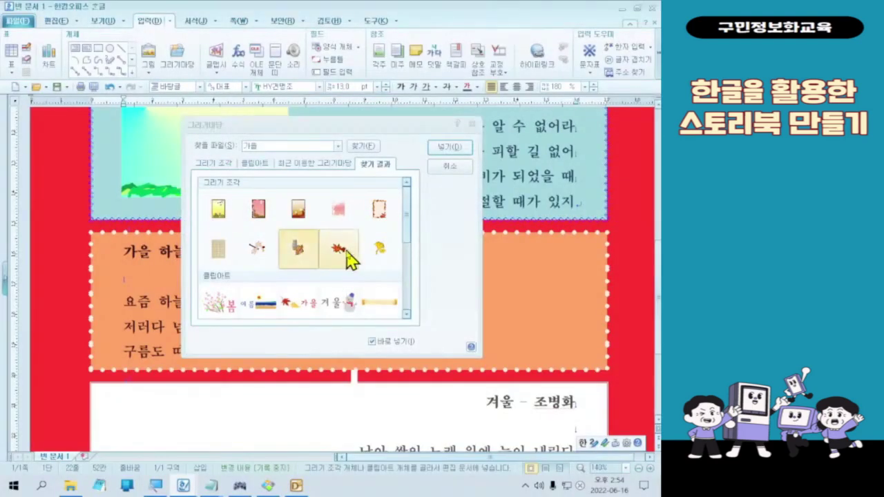
{"action": "double_click", "coordinate": [303, 250]}
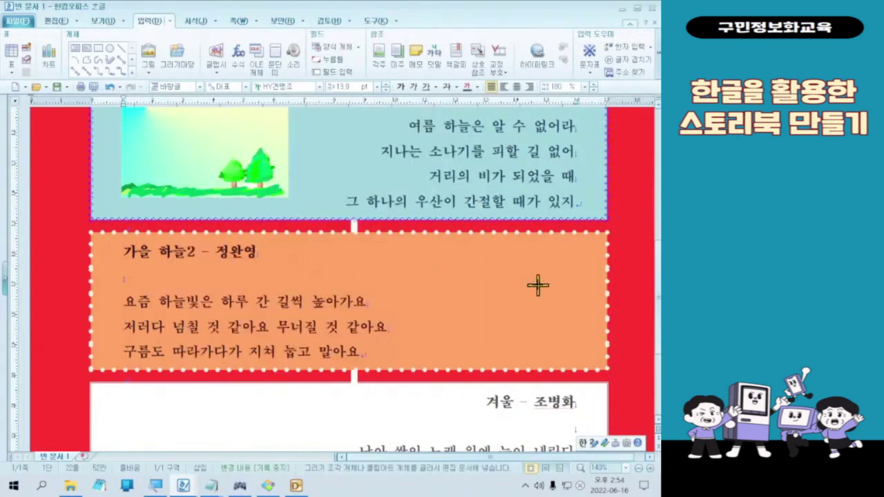
{"action": "left_click_drag", "start_coordinate": [483, 269], "coordinate": [552, 323]}
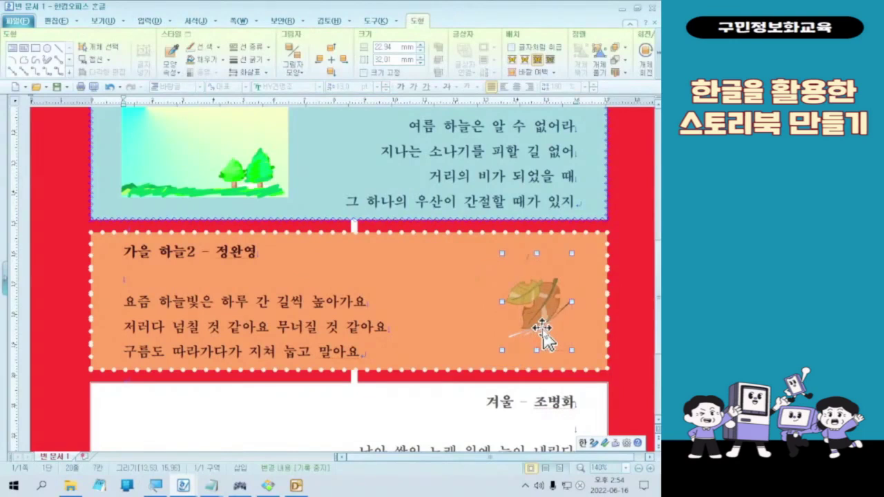
{"action": "left_click_drag", "start_coordinate": [545, 332], "coordinate": [546, 327]}
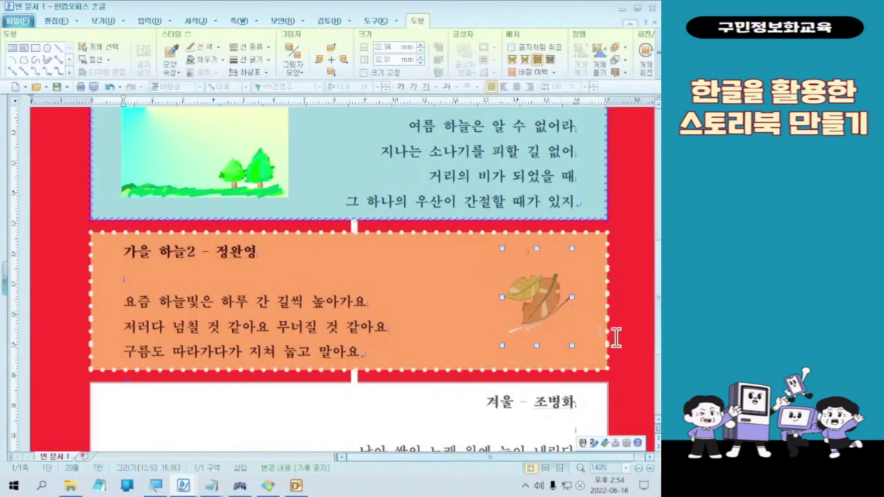
{"action": "left_click", "coordinate": [619, 266]}
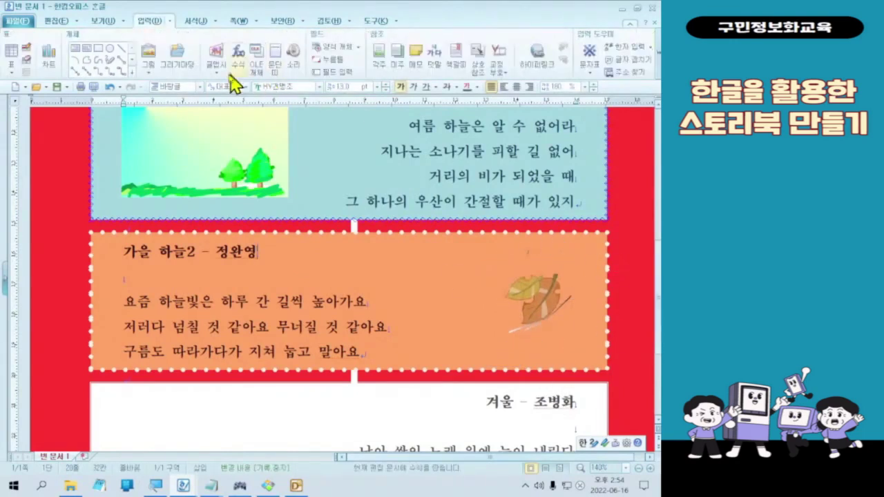
Step: Add the dragonfly clip art, about 20 mm wide and 17 mm high, to the autumn poem box and arrange it above the lowered leaves
{"action": "left_click", "coordinate": [190, 70]}
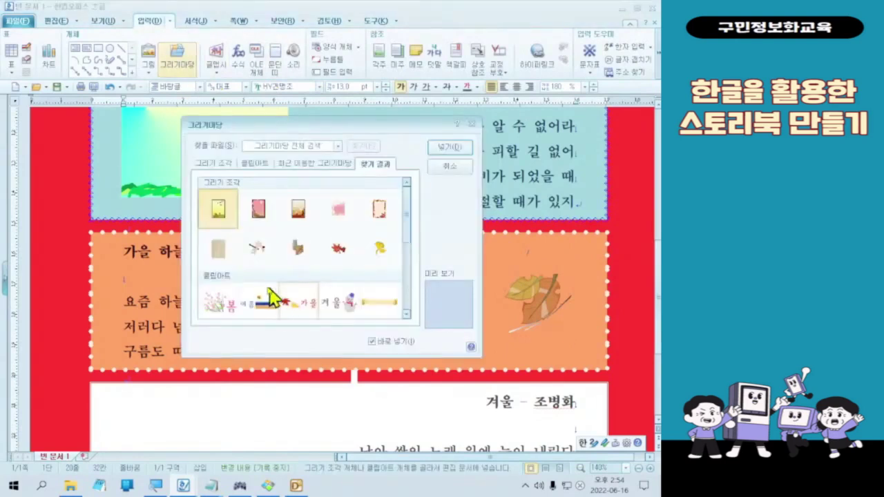
{"action": "double_click", "coordinate": [256, 249]}
{"action": "left_click_drag", "start_coordinate": [417, 255], "coordinate": [485, 307]}
{"action": "left_click_drag", "start_coordinate": [553, 309], "coordinate": [543, 330]}
{"action": "left_click_drag", "start_coordinate": [468, 291], "coordinate": [477, 272]}
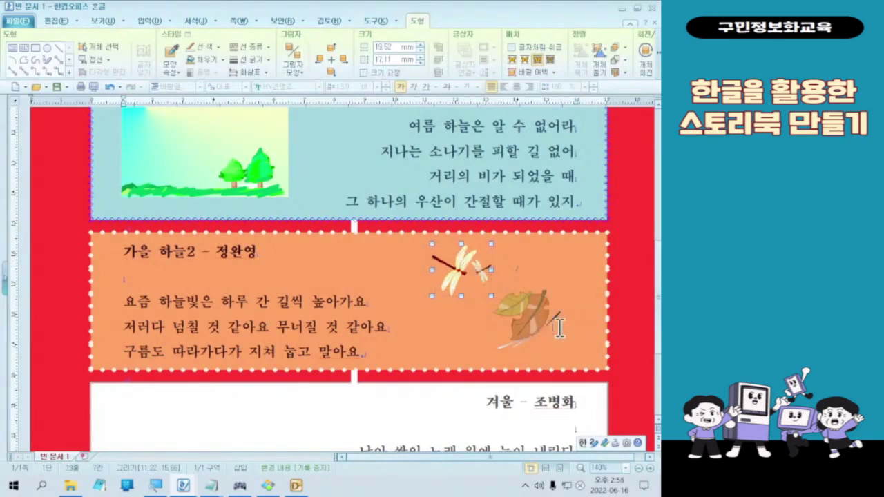
{"action": "left_click", "coordinate": [570, 318]}
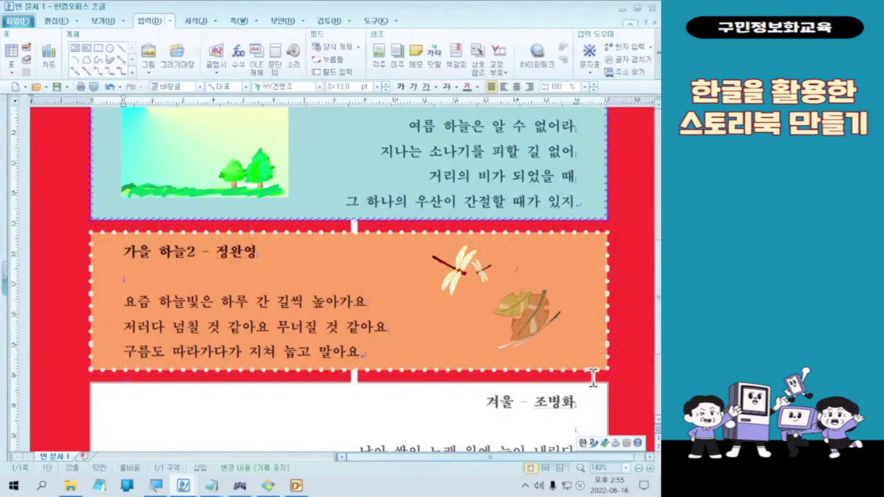
{"action": "key", "text": "ctrl"}
{"action": "key", "text": "ctrl"}
{"action": "key", "text": "ctrl"}
{"action": "key", "text": "ctrl"}
{"action": "key", "text": "ctrl"}
{"action": "key", "text": "ctrl"}
{"action": "key", "text": "ctrl"}
Step: Search the clip art library for 겨울 to find a picture for the winter poem
{"action": "scroll", "coordinate": [624, 327], "scroll_direction": "down", "scroll_amount": 3}
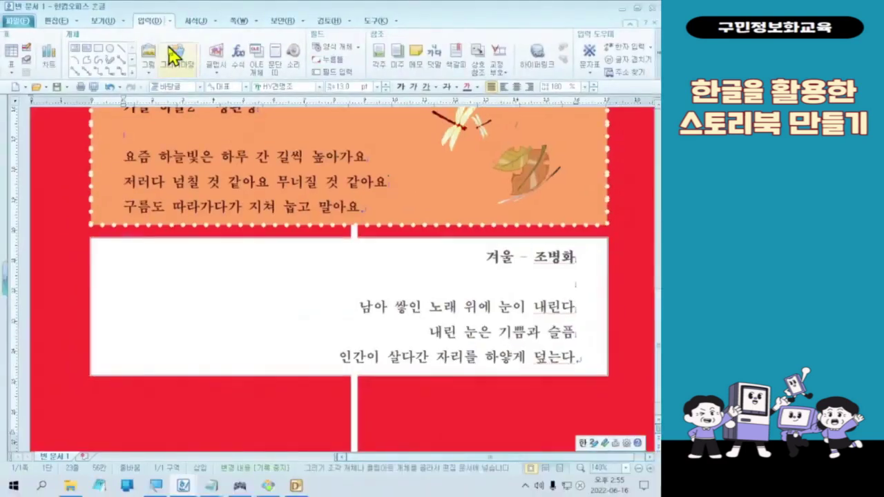
{"action": "left_click", "coordinate": [178, 89]}
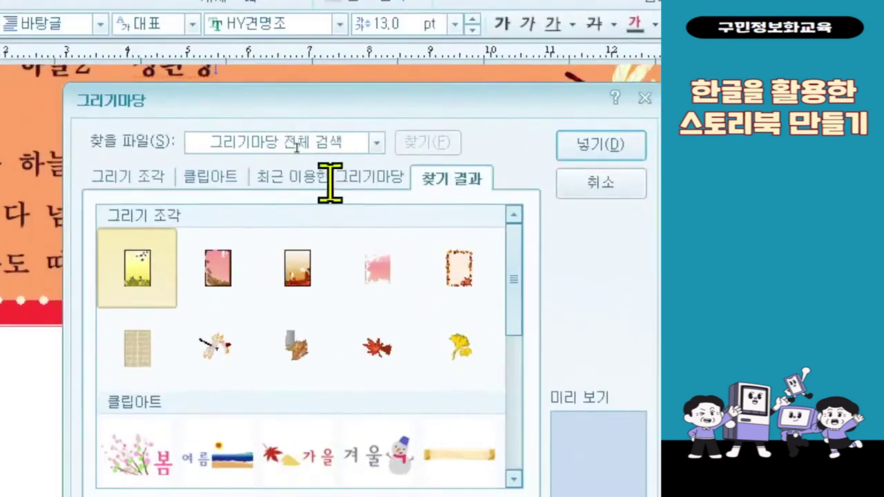
{"action": "left_click", "coordinate": [298, 146]}
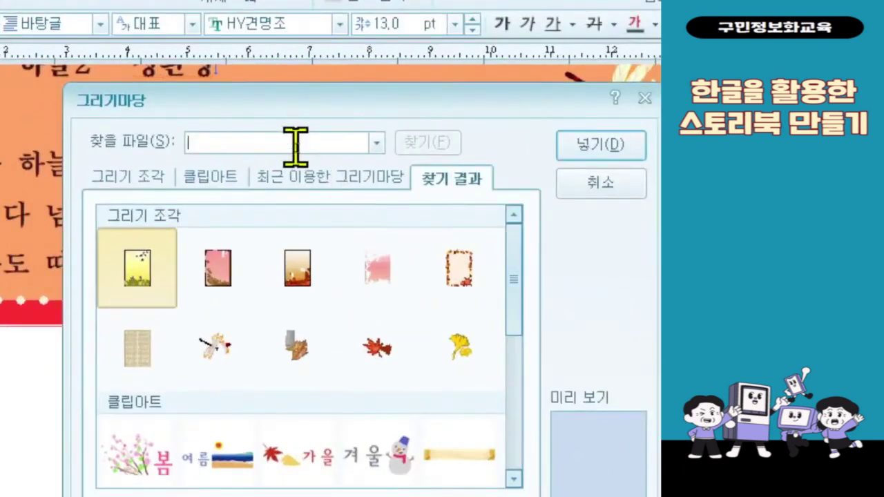
{"action": "type", "text": "겨울"}
{"action": "key", "text": "Return"}
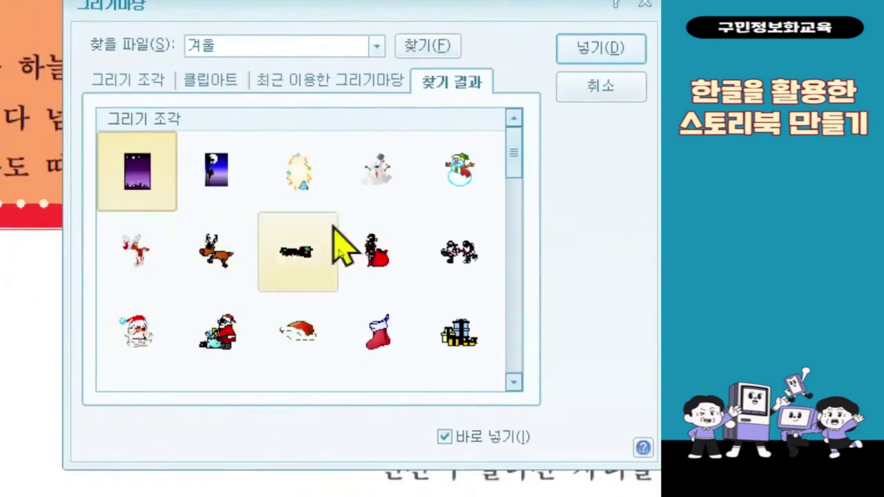
Step: Insert the snowman clip art beside the winter poem text, about 32 mm wide and 32 mm high, and deselect it
{"action": "left_click", "coordinate": [382, 187]}
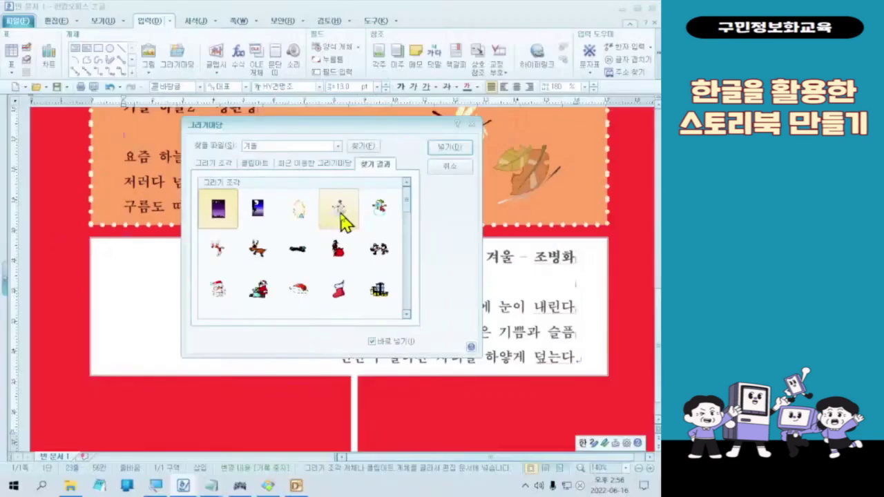
{"action": "double_click", "coordinate": [382, 184]}
{"action": "left_click_drag", "start_coordinate": [117, 258], "coordinate": [214, 355]}
{"action": "left_click", "coordinate": [310, 325]}
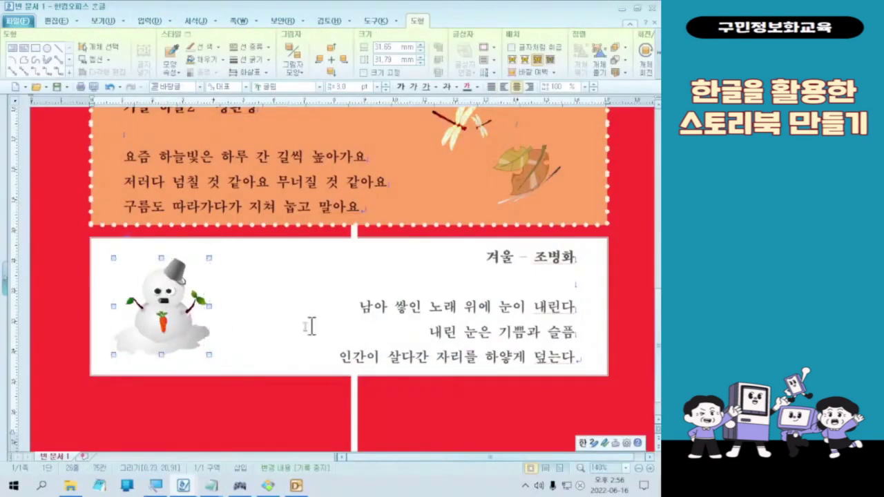
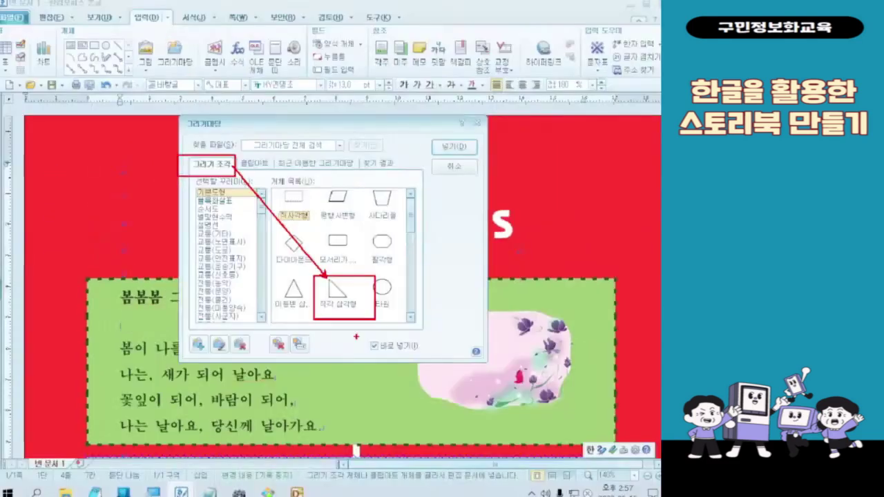
Step: Draw a right triangle from the basic shapes near the page's upper-left corner, about 27 mm wide and 23 mm high, and fill it white
{"action": "double_click", "coordinate": [415, 423]}
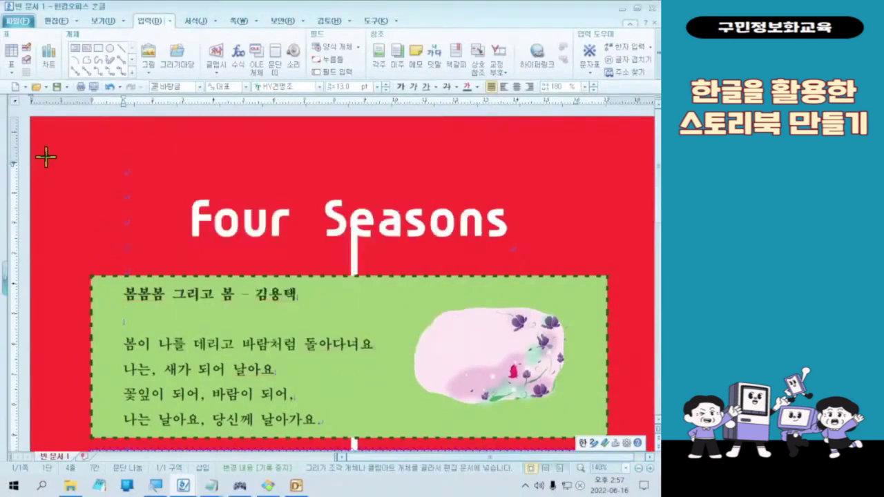
{"action": "left_click_drag", "start_coordinate": [40, 123], "coordinate": [122, 194]}
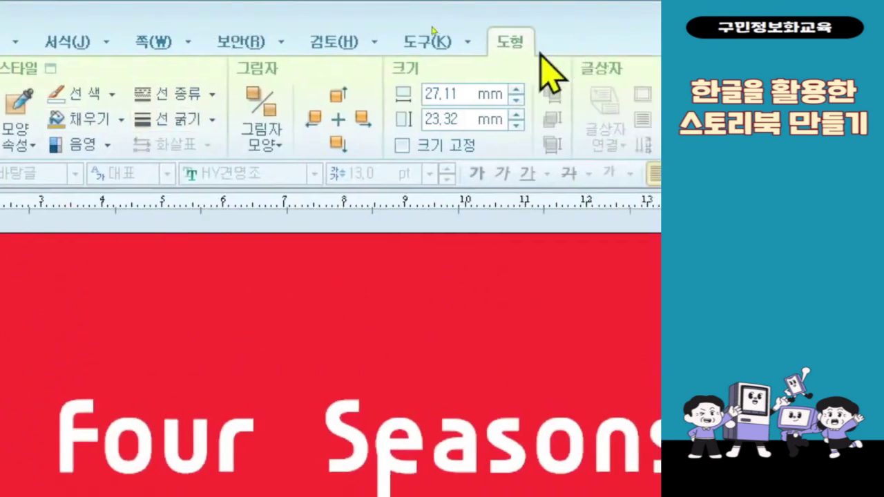
{"action": "left_click", "coordinate": [121, 119]}
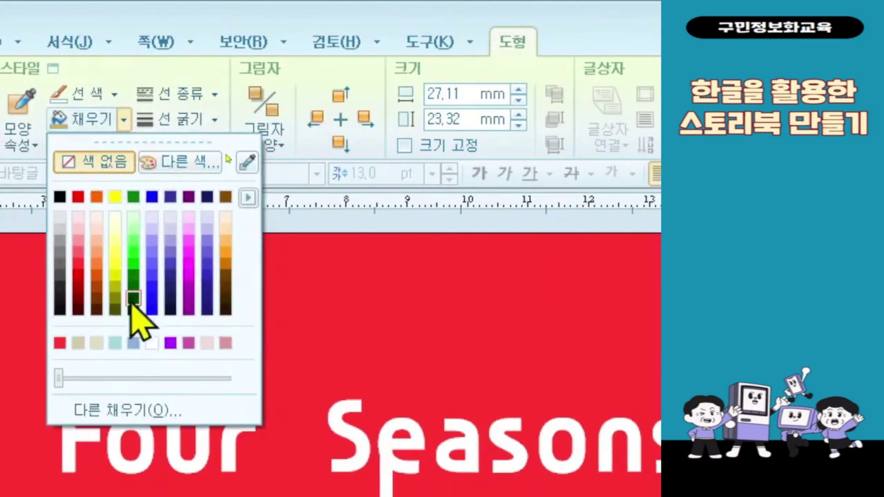
{"action": "left_click", "coordinate": [155, 342]}
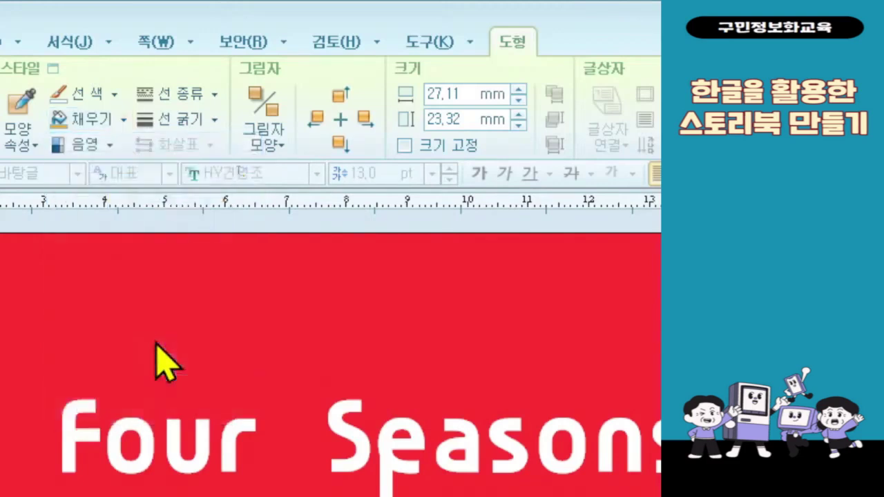
Step: Set the white triangle's line type to 선 없음 so it has no outline
{"action": "left_click", "coordinate": [154, 102]}
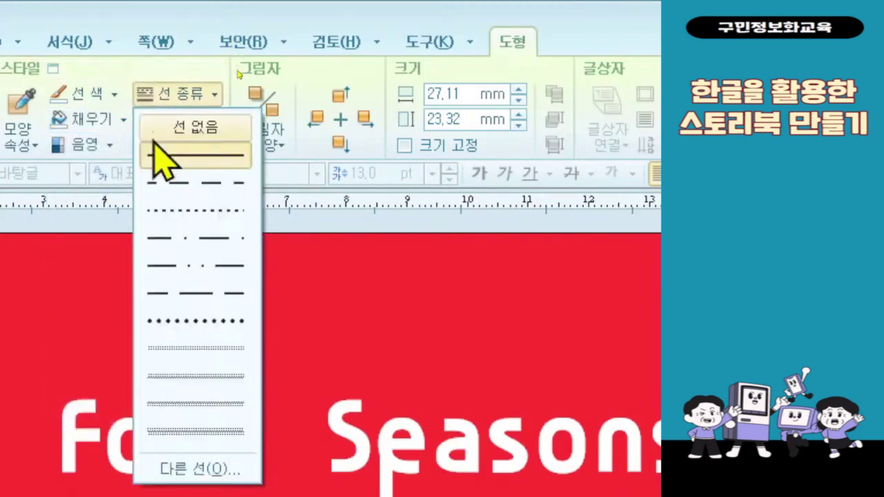
{"action": "left_click", "coordinate": [154, 143]}
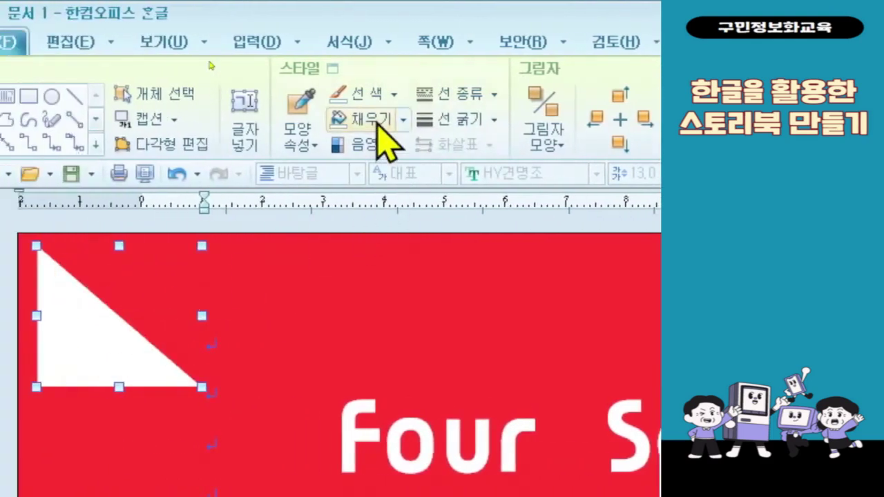
{"action": "left_click", "coordinate": [401, 122]}
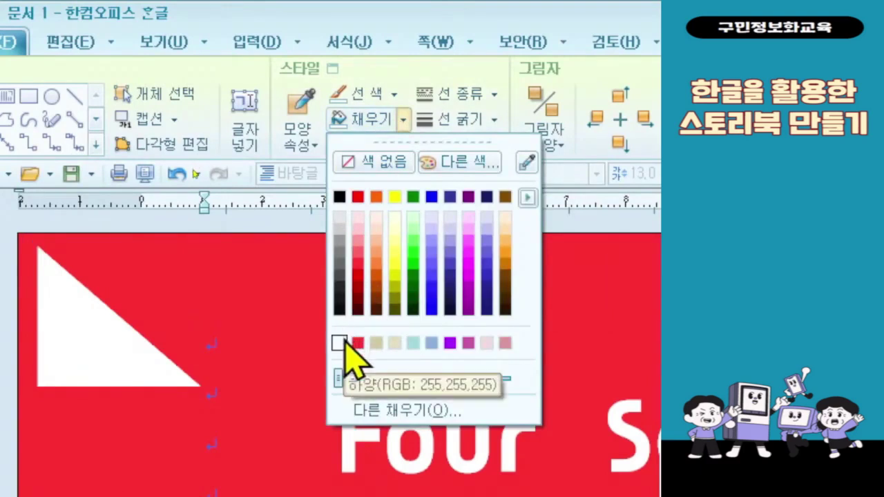
{"action": "left_click", "coordinate": [469, 97]}
{"action": "left_click", "coordinate": [469, 97]}
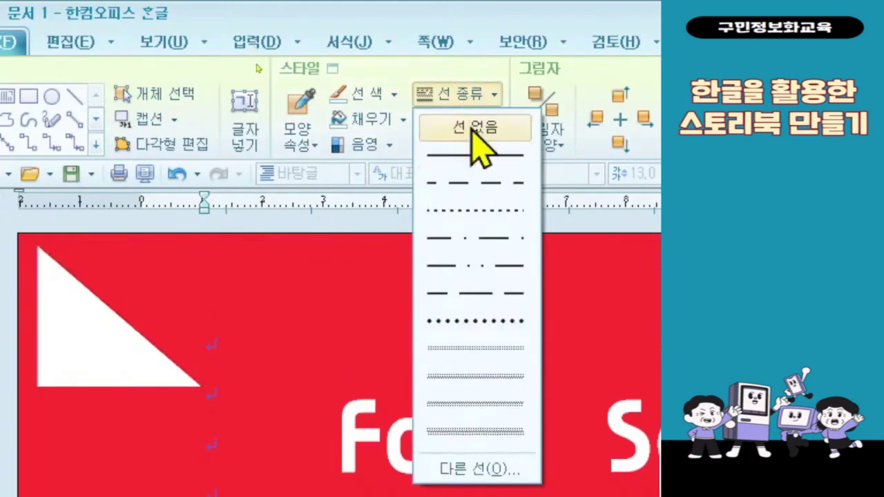
{"action": "left_click", "coordinate": [472, 128]}
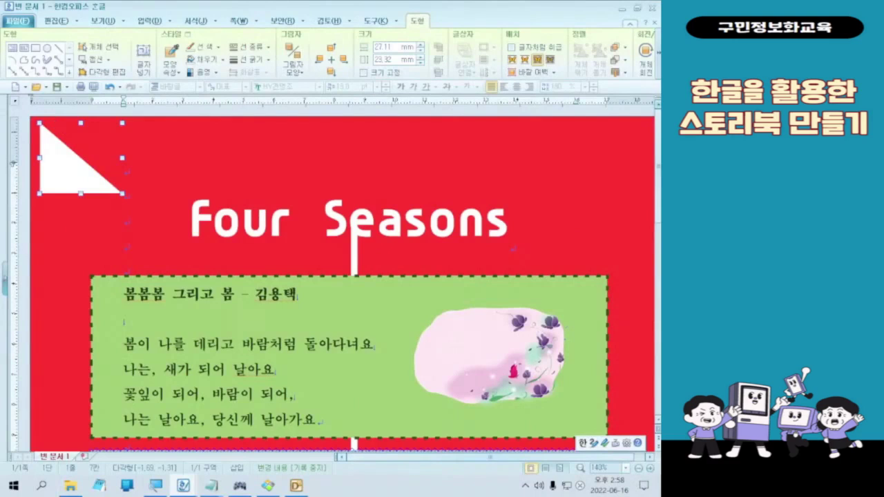
Step: Rotate the triangle to a net 90 degrees clockwise and fit it into the page's upper-left corner
{"action": "left_click", "coordinate": [659, 60]}
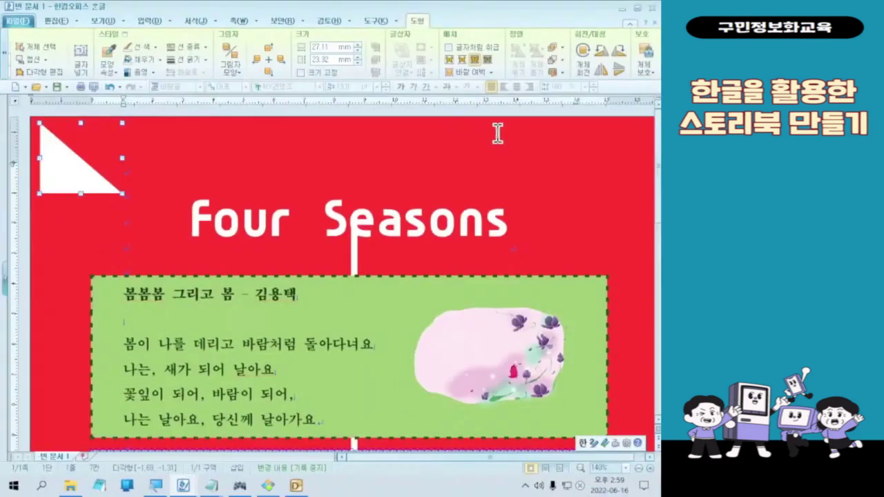
{"action": "left_click", "coordinate": [600, 55]}
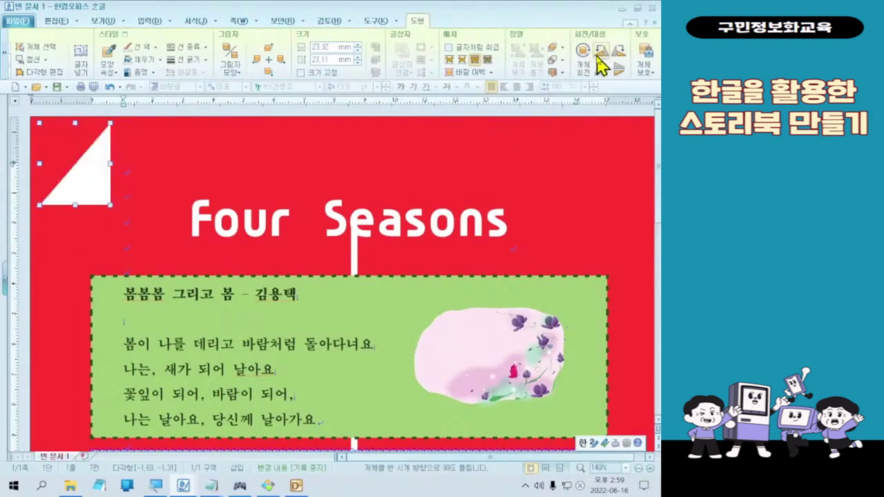
{"action": "left_click", "coordinate": [617, 55]}
{"action": "left_click", "coordinate": [617, 55]}
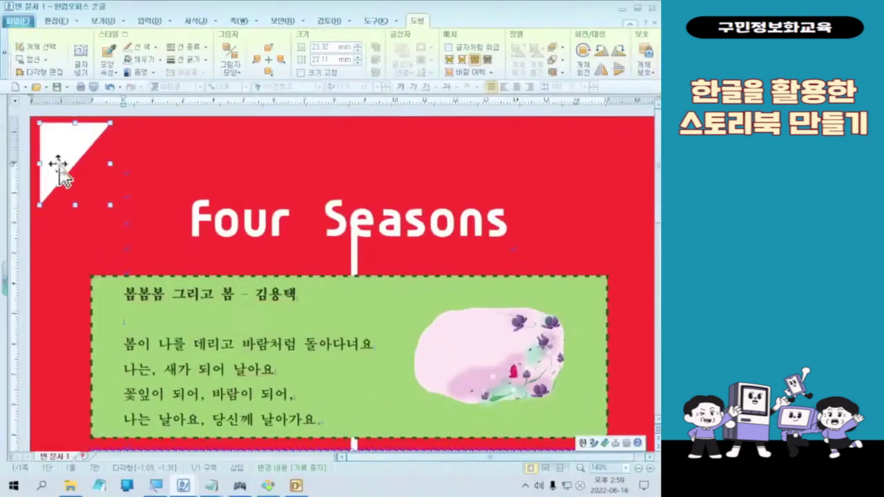
{"action": "left_click", "coordinate": [66, 166]}
{"action": "mouse_move", "coordinate": [64, 163]}
{"action": "left_mouse_down"}
{"action": "mouse_move", "coordinate": [100, 184]}
{"action": "mouse_move", "coordinate": [60, 150]}
{"action": "left_mouse_up"}
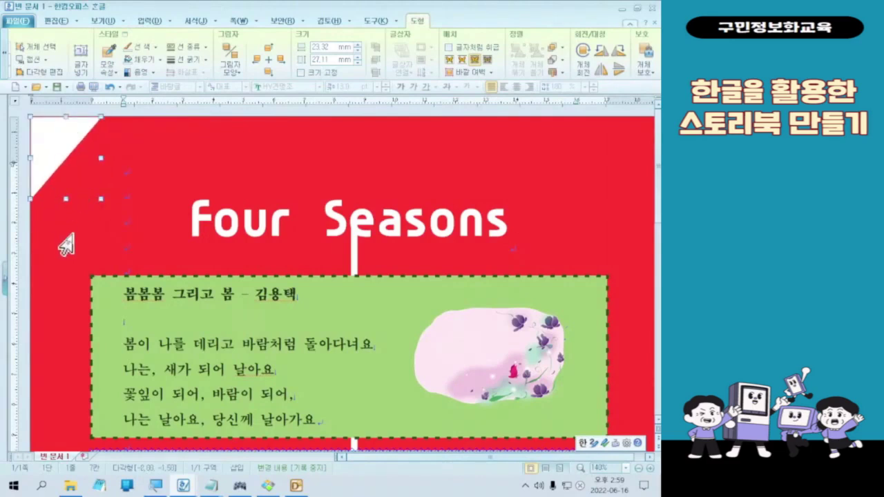
Step: Copy the triangle to the page's upper-right corner, rotate it 90 degrees clockwise and align it with the page edge
{"action": "left_click_drag", "start_coordinate": [60, 162], "coordinate": [610, 162]}
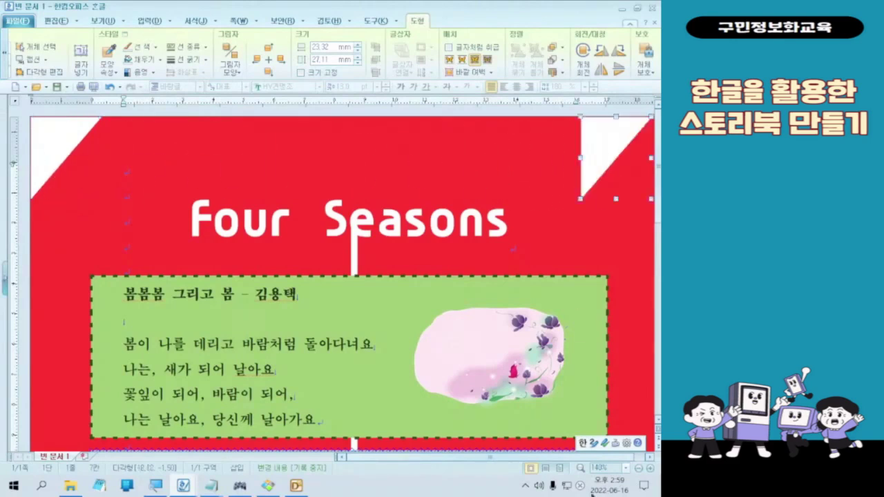
{"action": "left_click", "coordinate": [560, 467]}
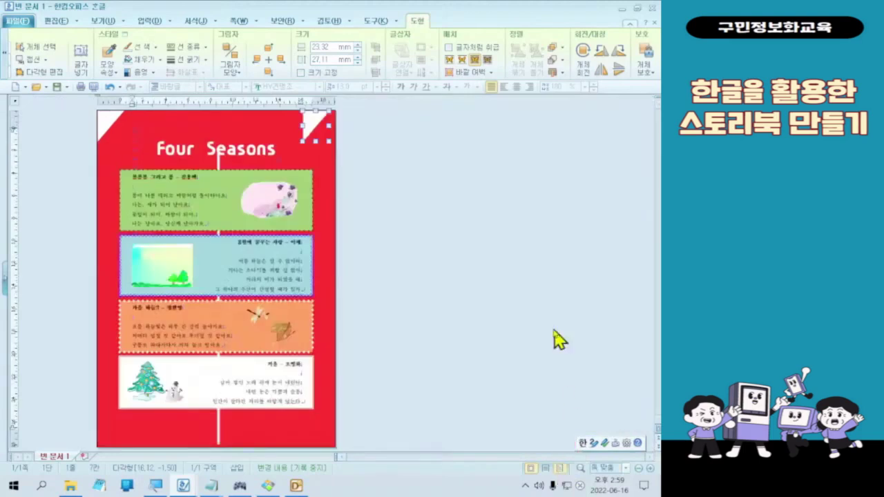
{"action": "left_click", "coordinate": [626, 468]}
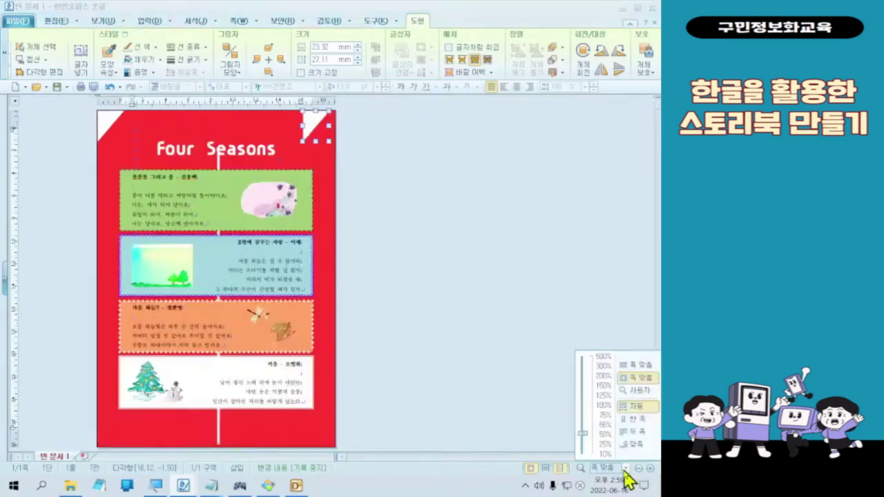
{"action": "left_click", "coordinate": [602, 405]}
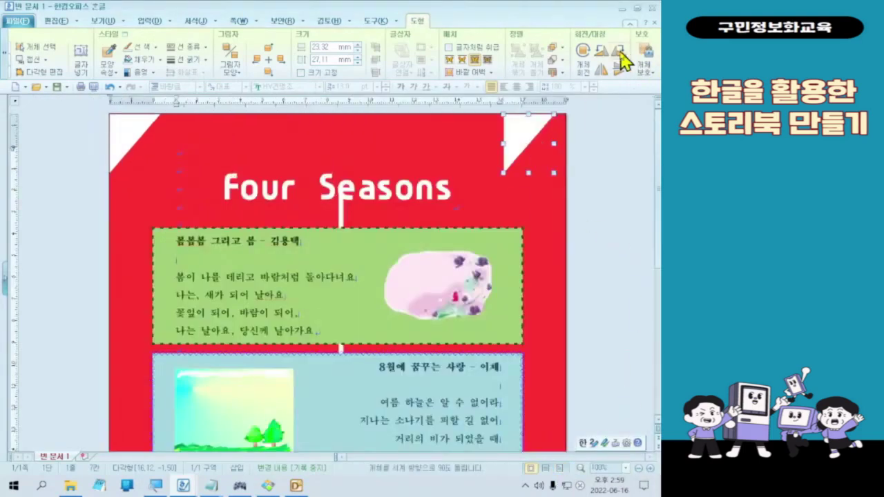
{"action": "left_click", "coordinate": [619, 52]}
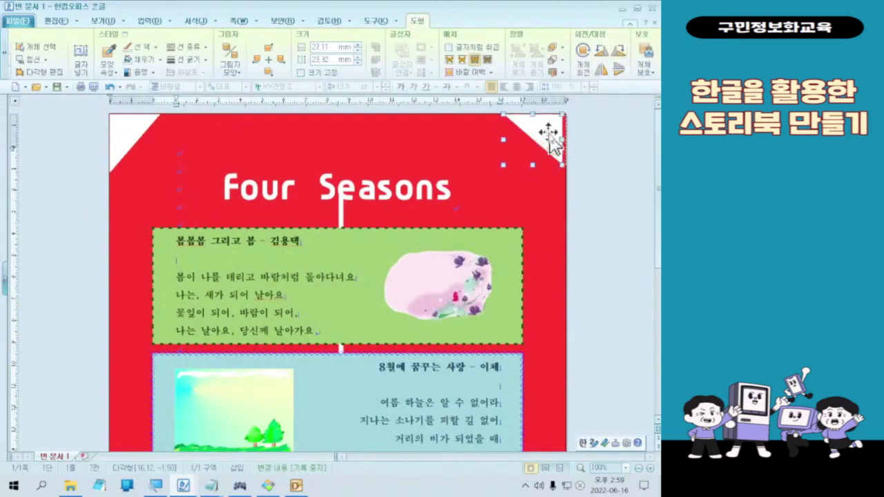
{"action": "left_click", "coordinate": [602, 221]}
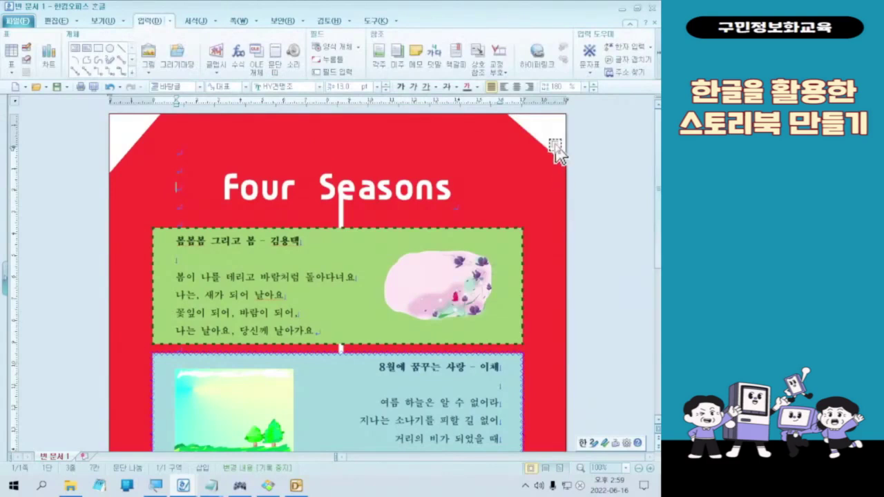
Step: Copy the upper-right triangle to the page's lower-right corner, rotate it 90 degrees clockwise and fit it against the page edges
{"action": "left_click", "coordinate": [557, 142]}
{"action": "scroll", "coordinate": [550, 428], "scroll_direction": "down", "scroll_amount": 10}
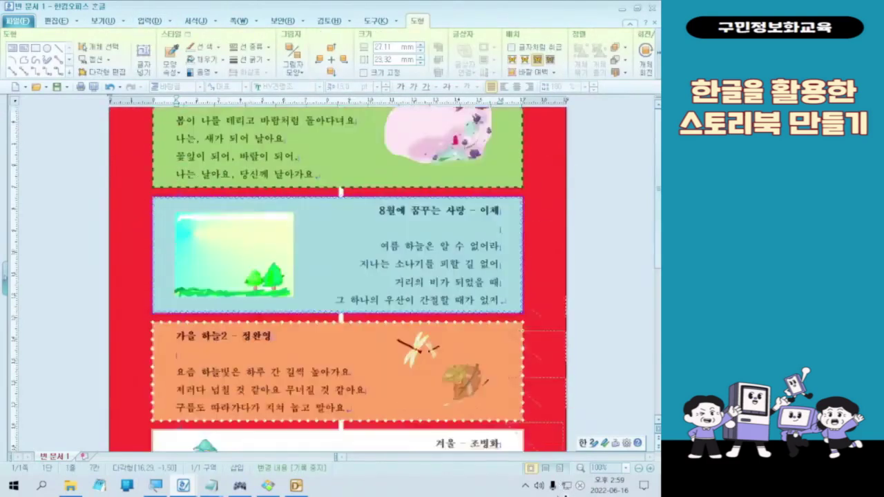
{"action": "left_click", "coordinate": [543, 427]}
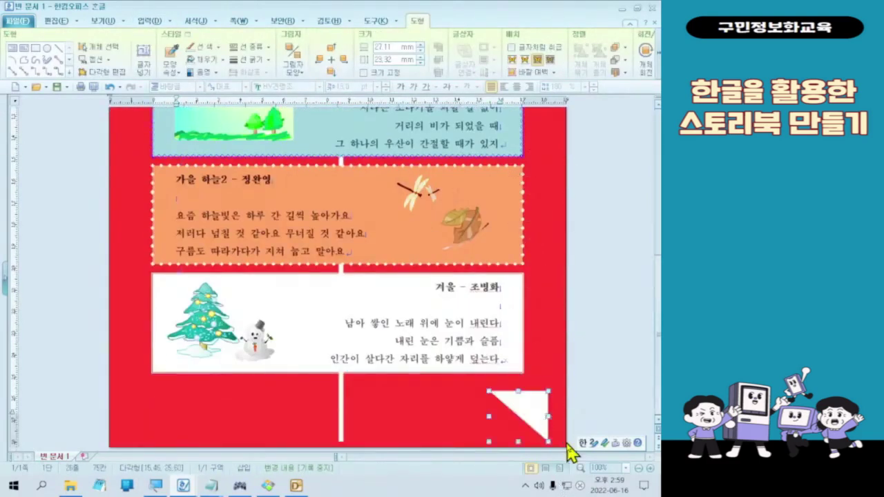
{"action": "left_click", "coordinate": [637, 55]}
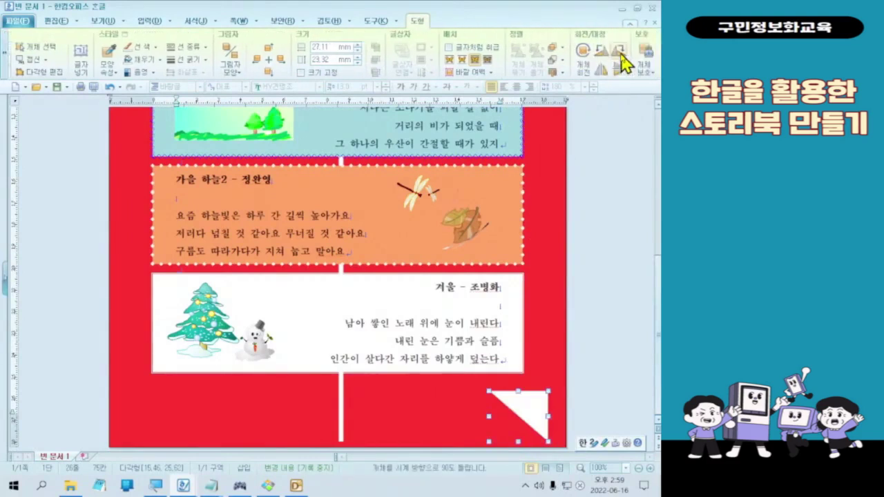
{"action": "left_click", "coordinate": [619, 50]}
{"action": "left_click_drag", "start_coordinate": [555, 402], "coordinate": [629, 414]}
{"action": "key", "text": "Right"}
{"action": "left_click", "coordinate": [599, 423]}
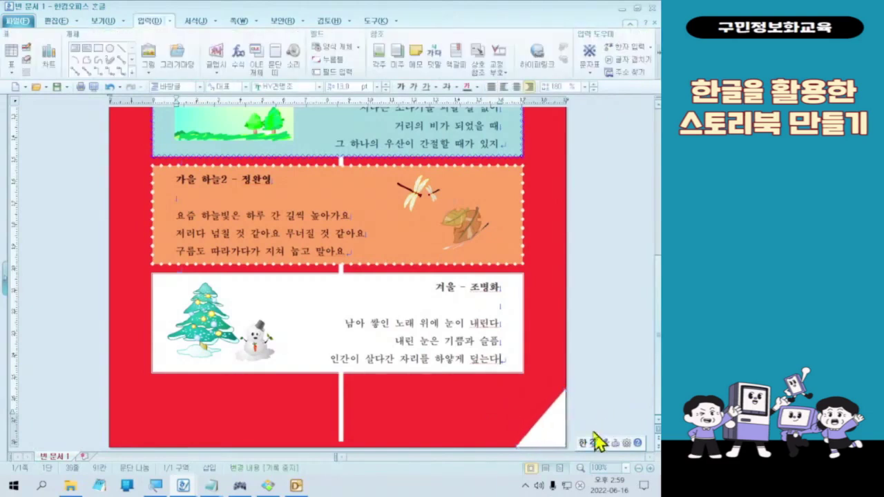
Step: Copy the lower-right triangle to the page's lower-left corner, rotate it 90 degrees clockwise and align it with the bottom edge
{"action": "left_click", "coordinate": [543, 429]}
{"action": "left_click_drag", "start_coordinate": [543, 429], "coordinate": [142, 439]}
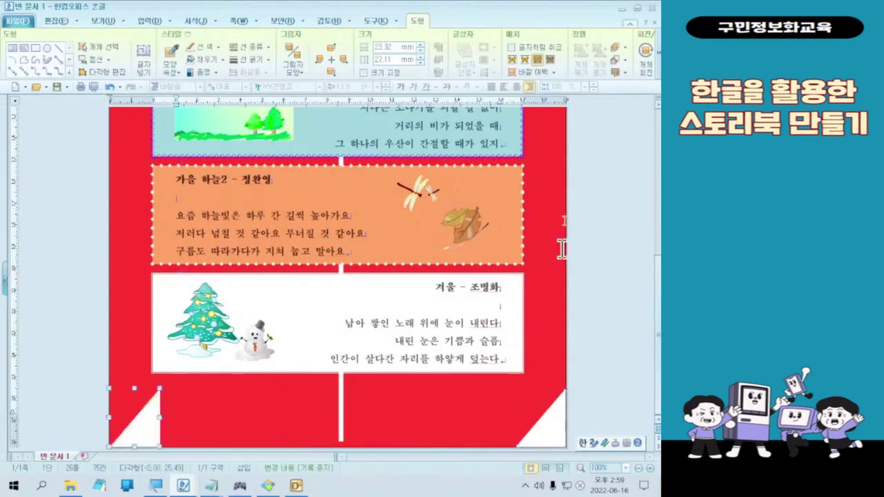
{"action": "scroll", "coordinate": [625, 78], "scroll_direction": "right", "scroll_amount": 2}
{"action": "left_click", "coordinate": [622, 63]}
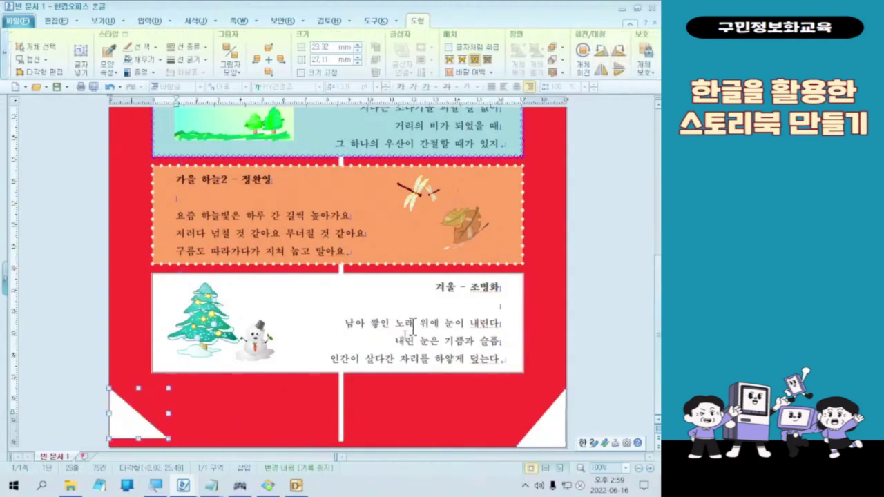
{"action": "left_click_drag", "start_coordinate": [125, 438], "coordinate": [125, 439]}
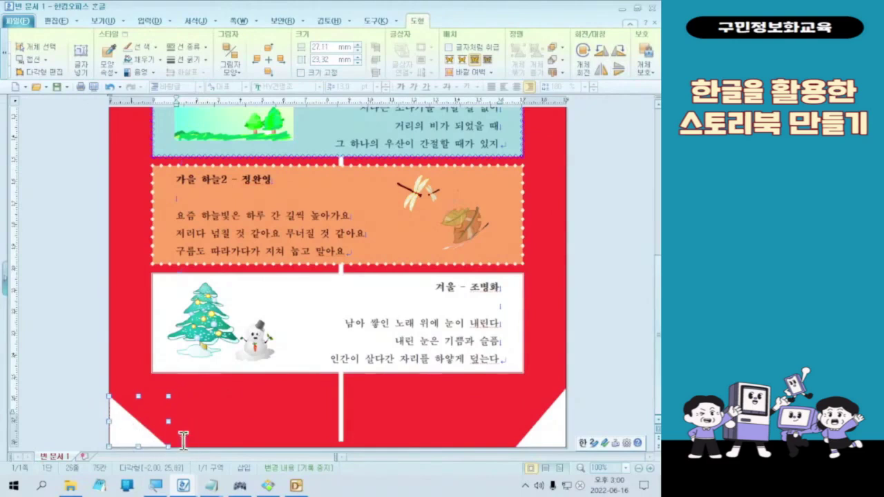
{"action": "left_click", "coordinate": [86, 404]}
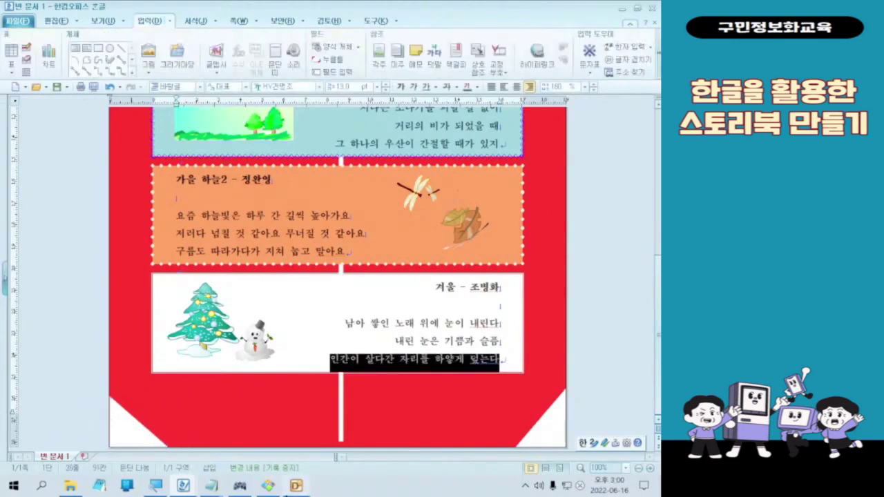
{"action": "left_click", "coordinate": [307, 329]}
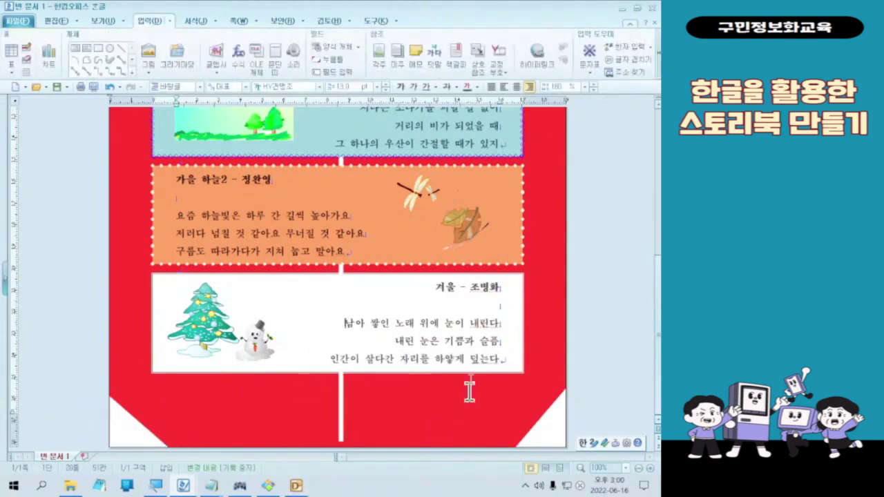
Step: Save the document as 05 시집 in the 문서 folder
{"action": "scroll", "coordinate": [474, 353], "scroll_direction": "up", "scroll_amount": 5}
{"action": "scroll", "coordinate": [476, 355], "scroll_direction": "down", "scroll_amount": 5}
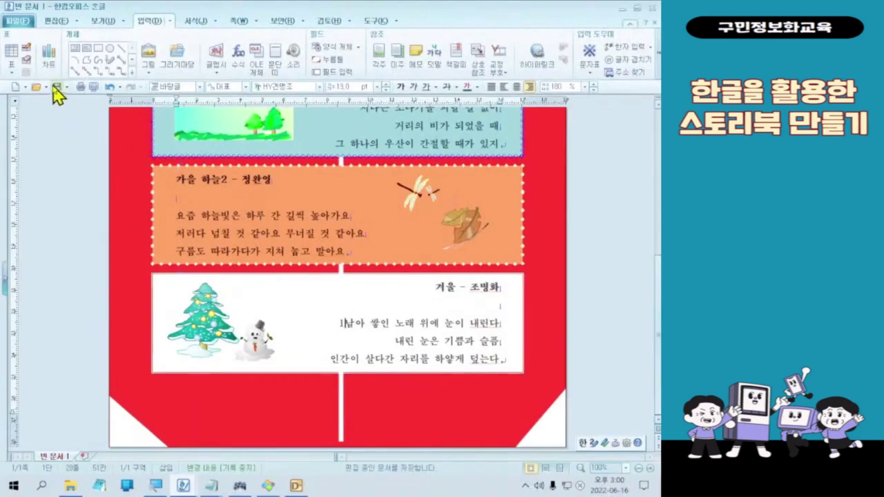
{"action": "left_click", "coordinate": [114, 174]}
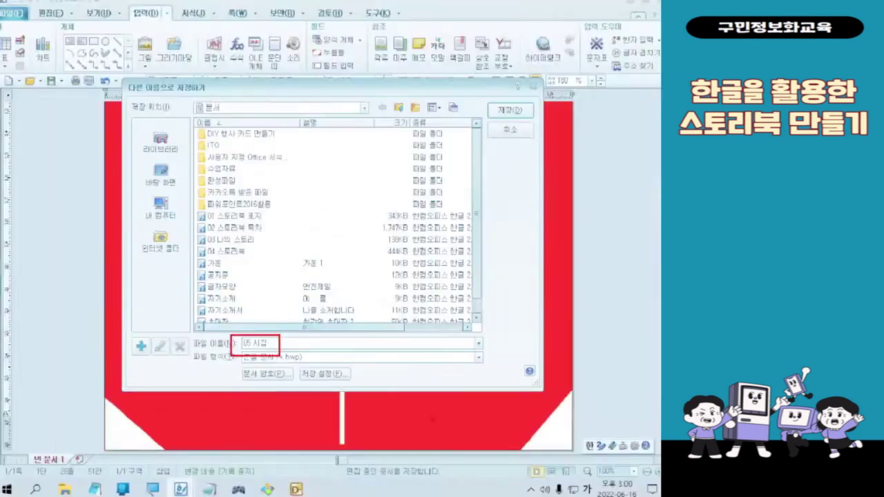
{"action": "left_click", "coordinate": [511, 123]}
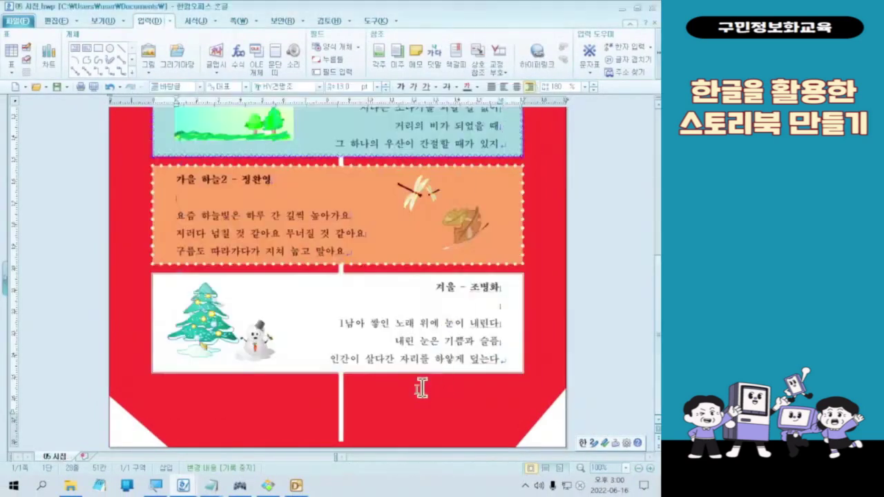
{"action": "scroll", "coordinate": [387, 401], "scroll_direction": "up", "scroll_amount": 5}
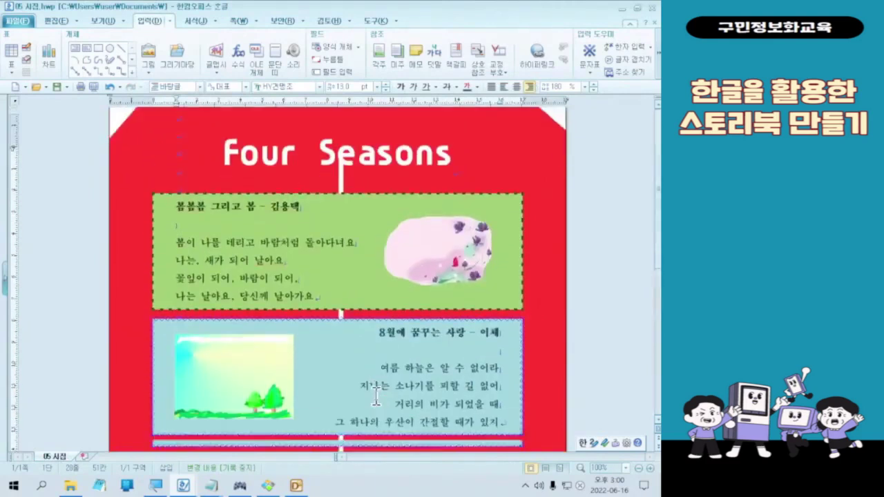
{"action": "scroll", "coordinate": [385, 405], "scroll_direction": "down", "scroll_amount": 5}
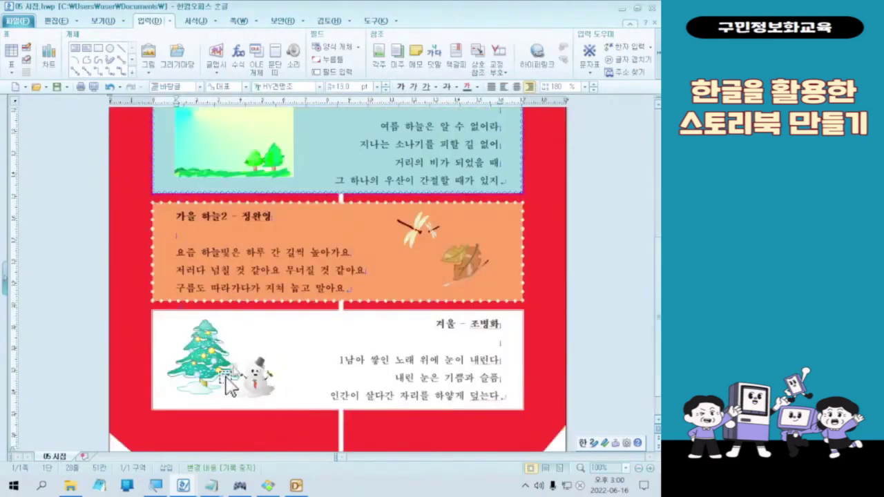
{"action": "scroll", "coordinate": [269, 352], "scroll_direction": "up", "scroll_amount": 5}
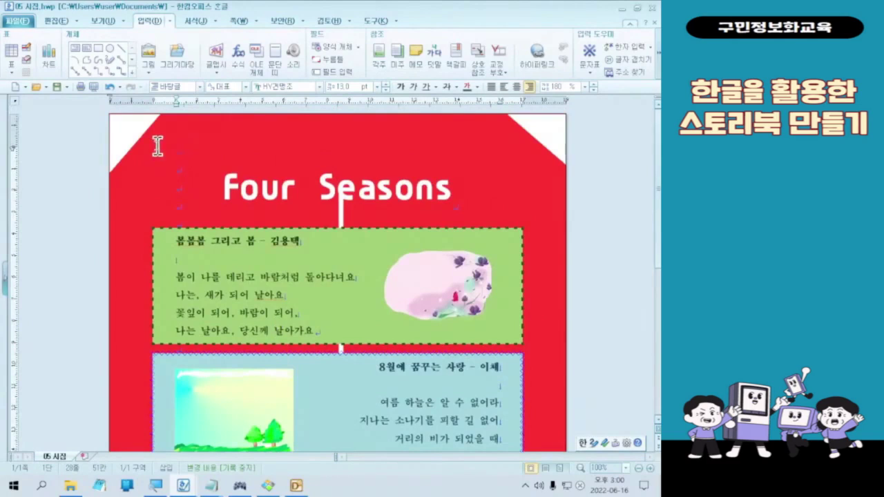